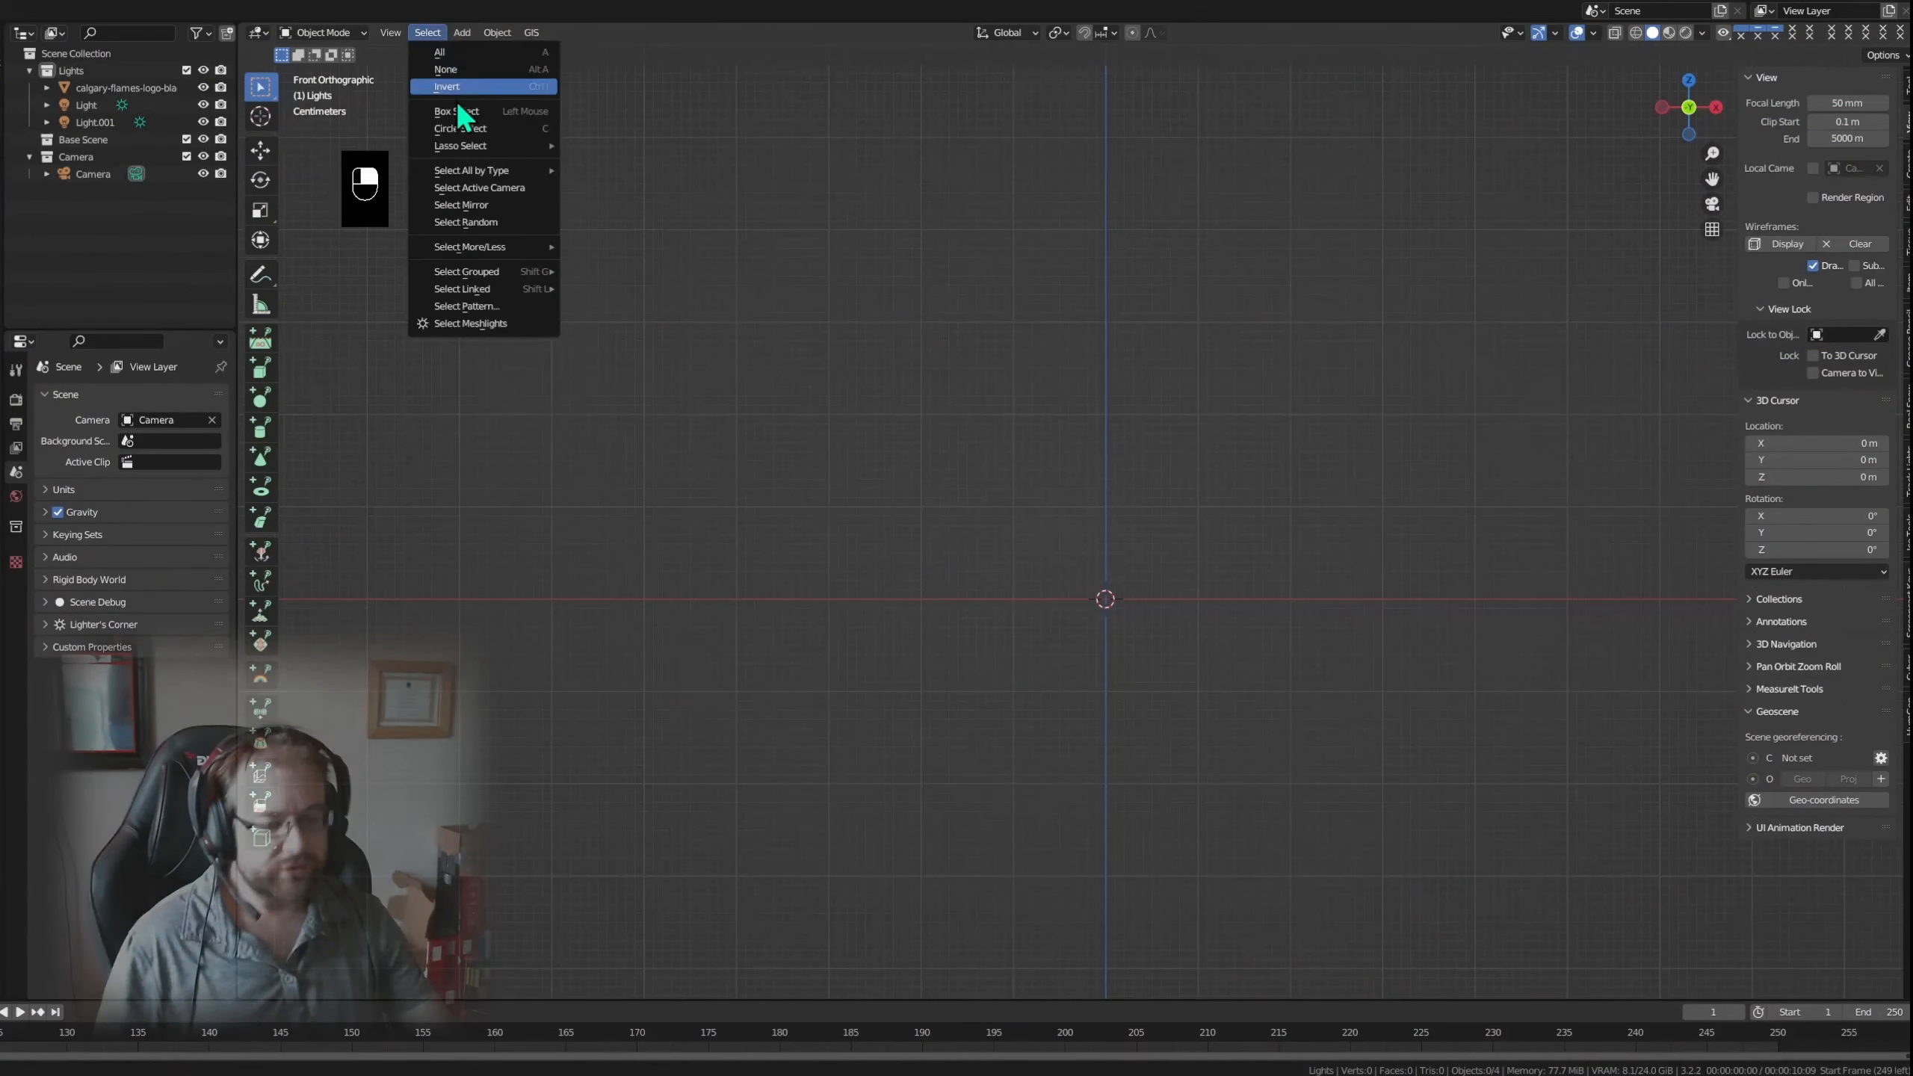
- Import the calgary-flames-logo-black-and-white image as a plane and show it in rendered shading
mouse_move(462, 32)
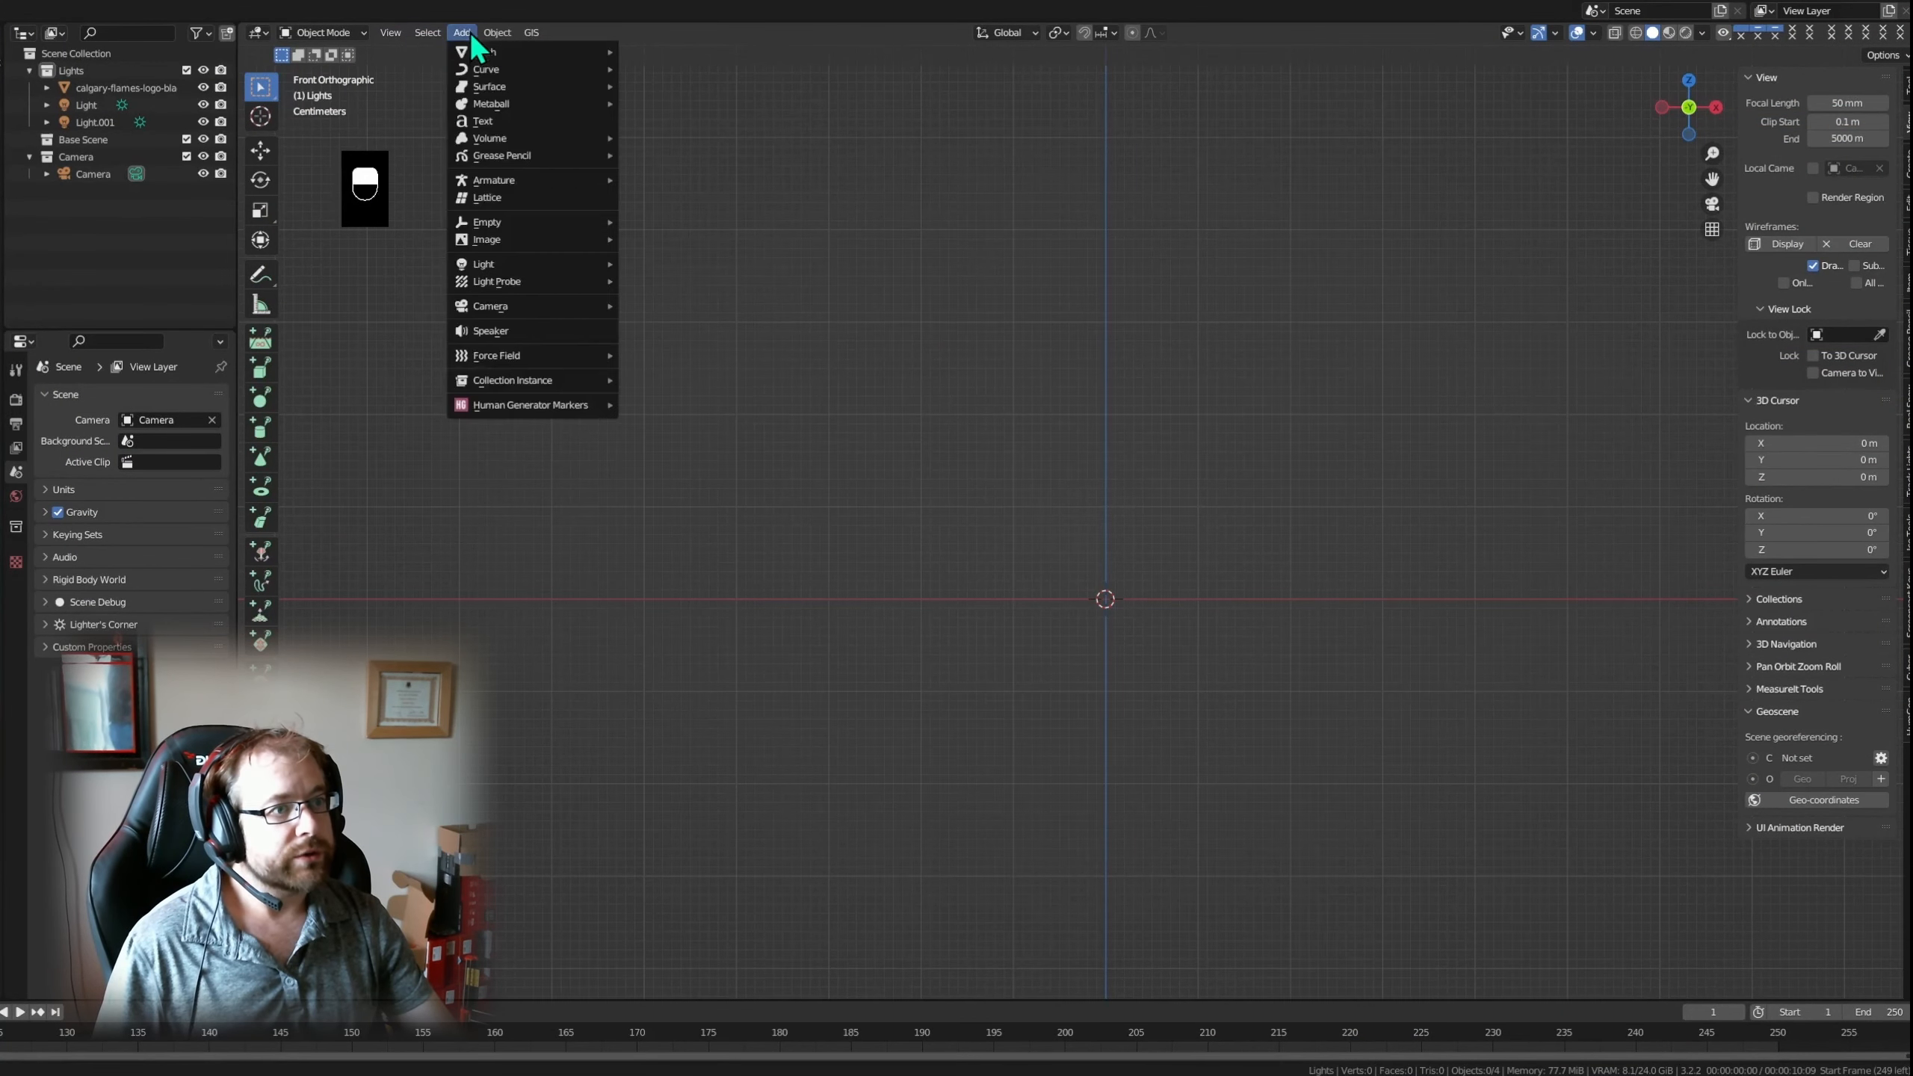
mouse_move(516, 240)
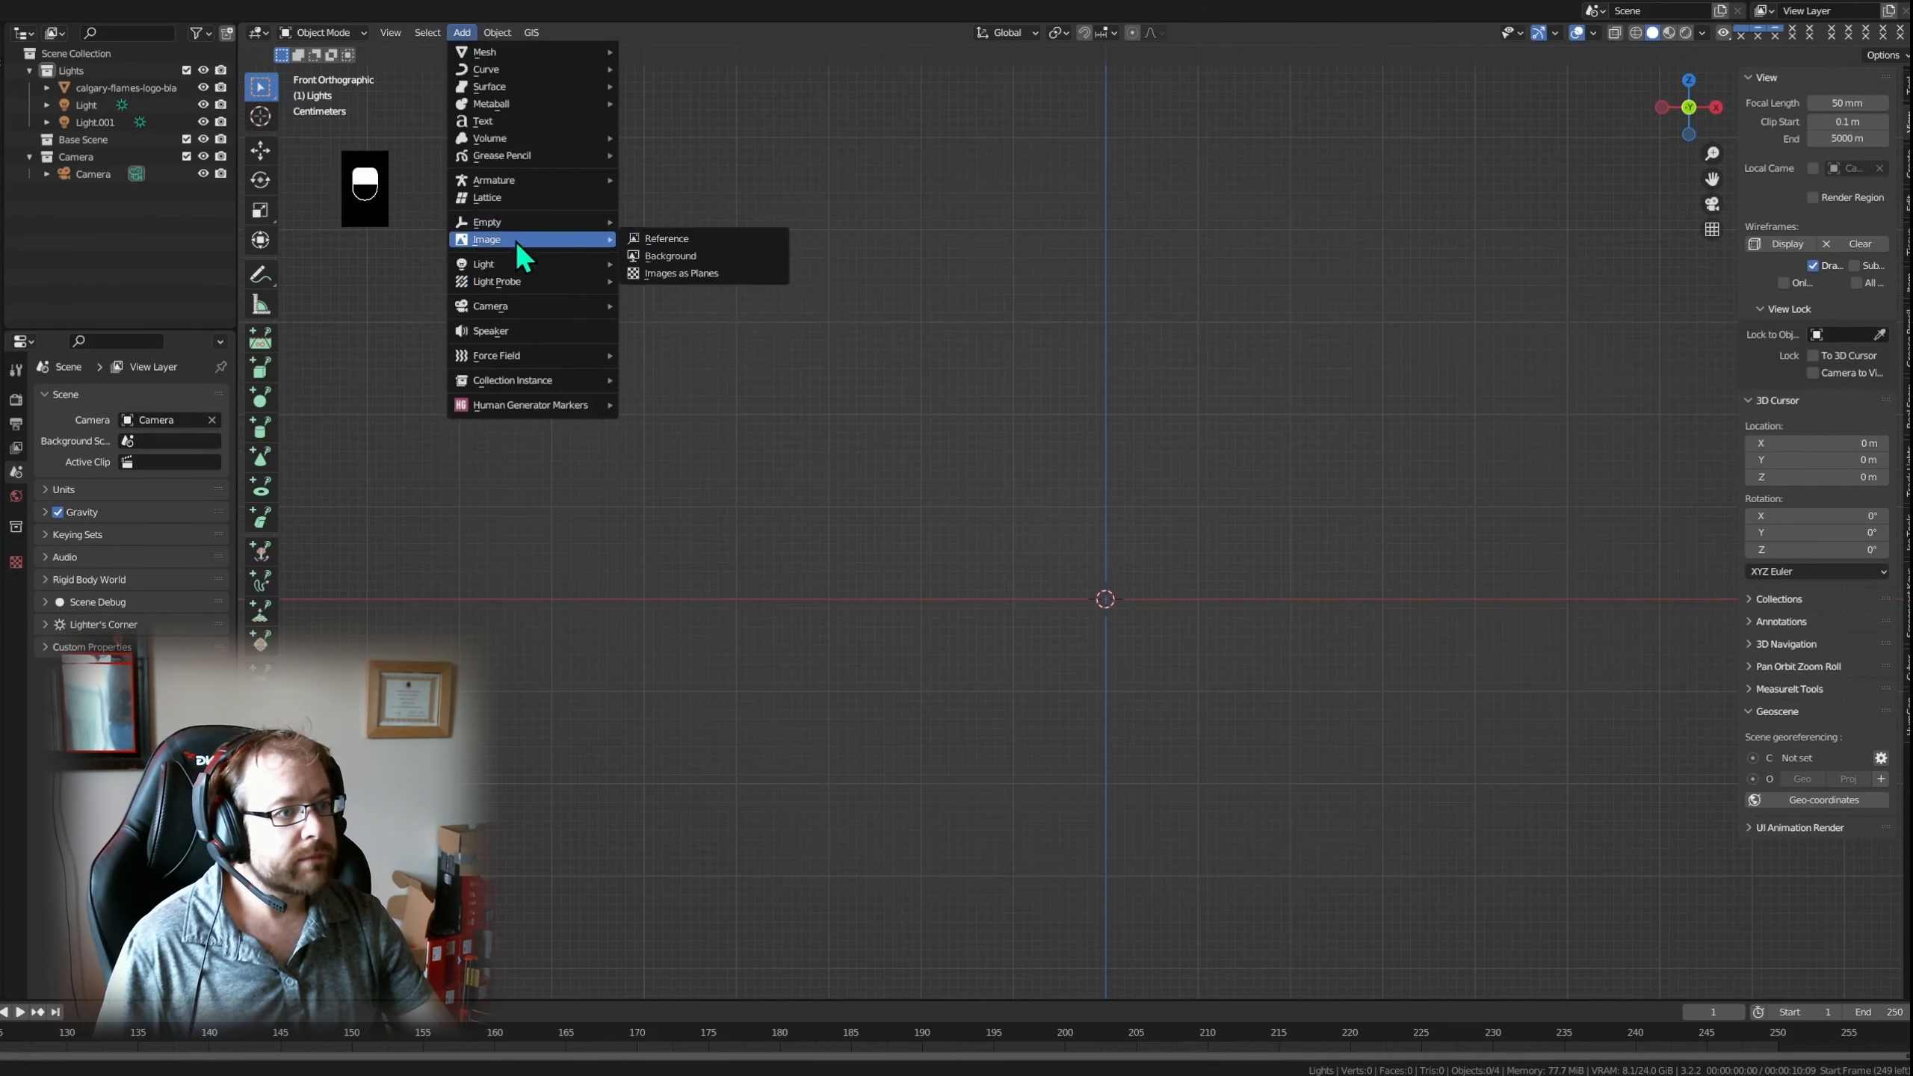
left_click(653, 274)
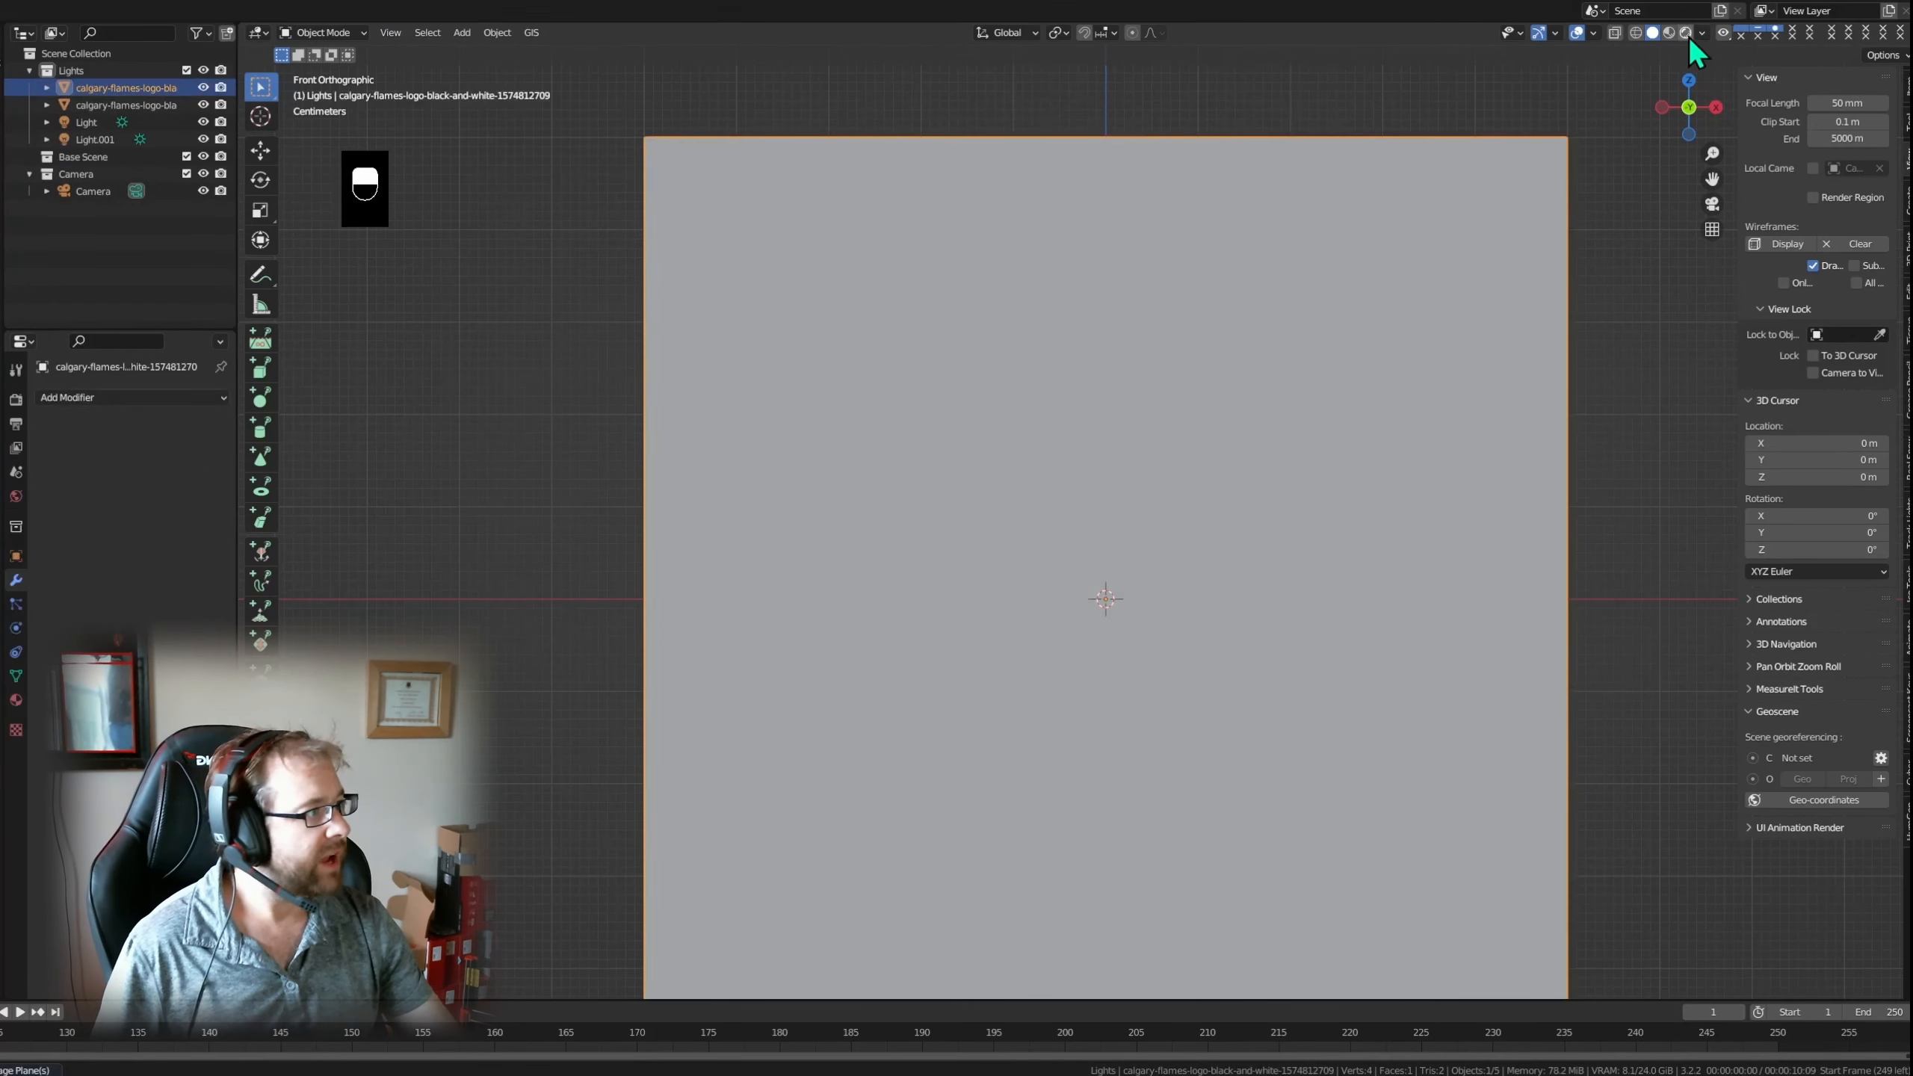
left_click(1686, 33)
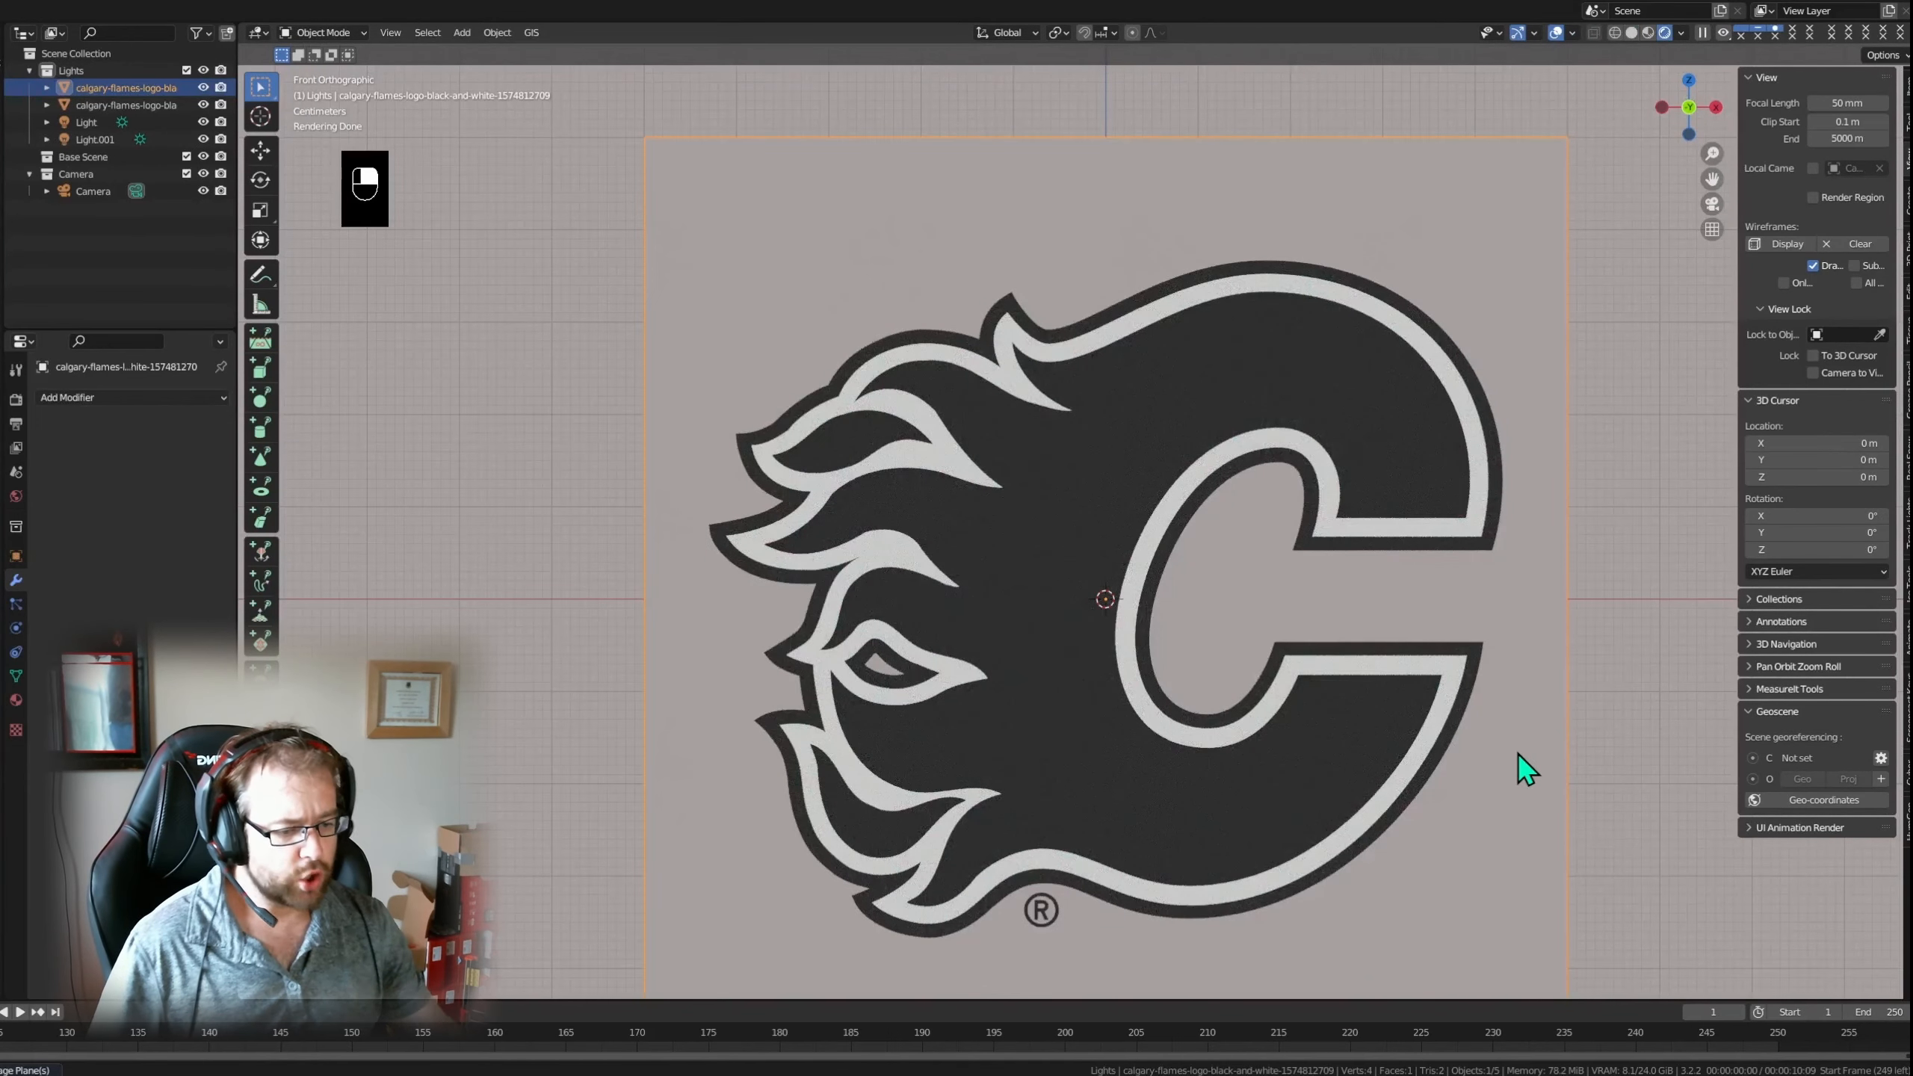
middle_click_drag(1519, 753, 1510, 694, "shift")
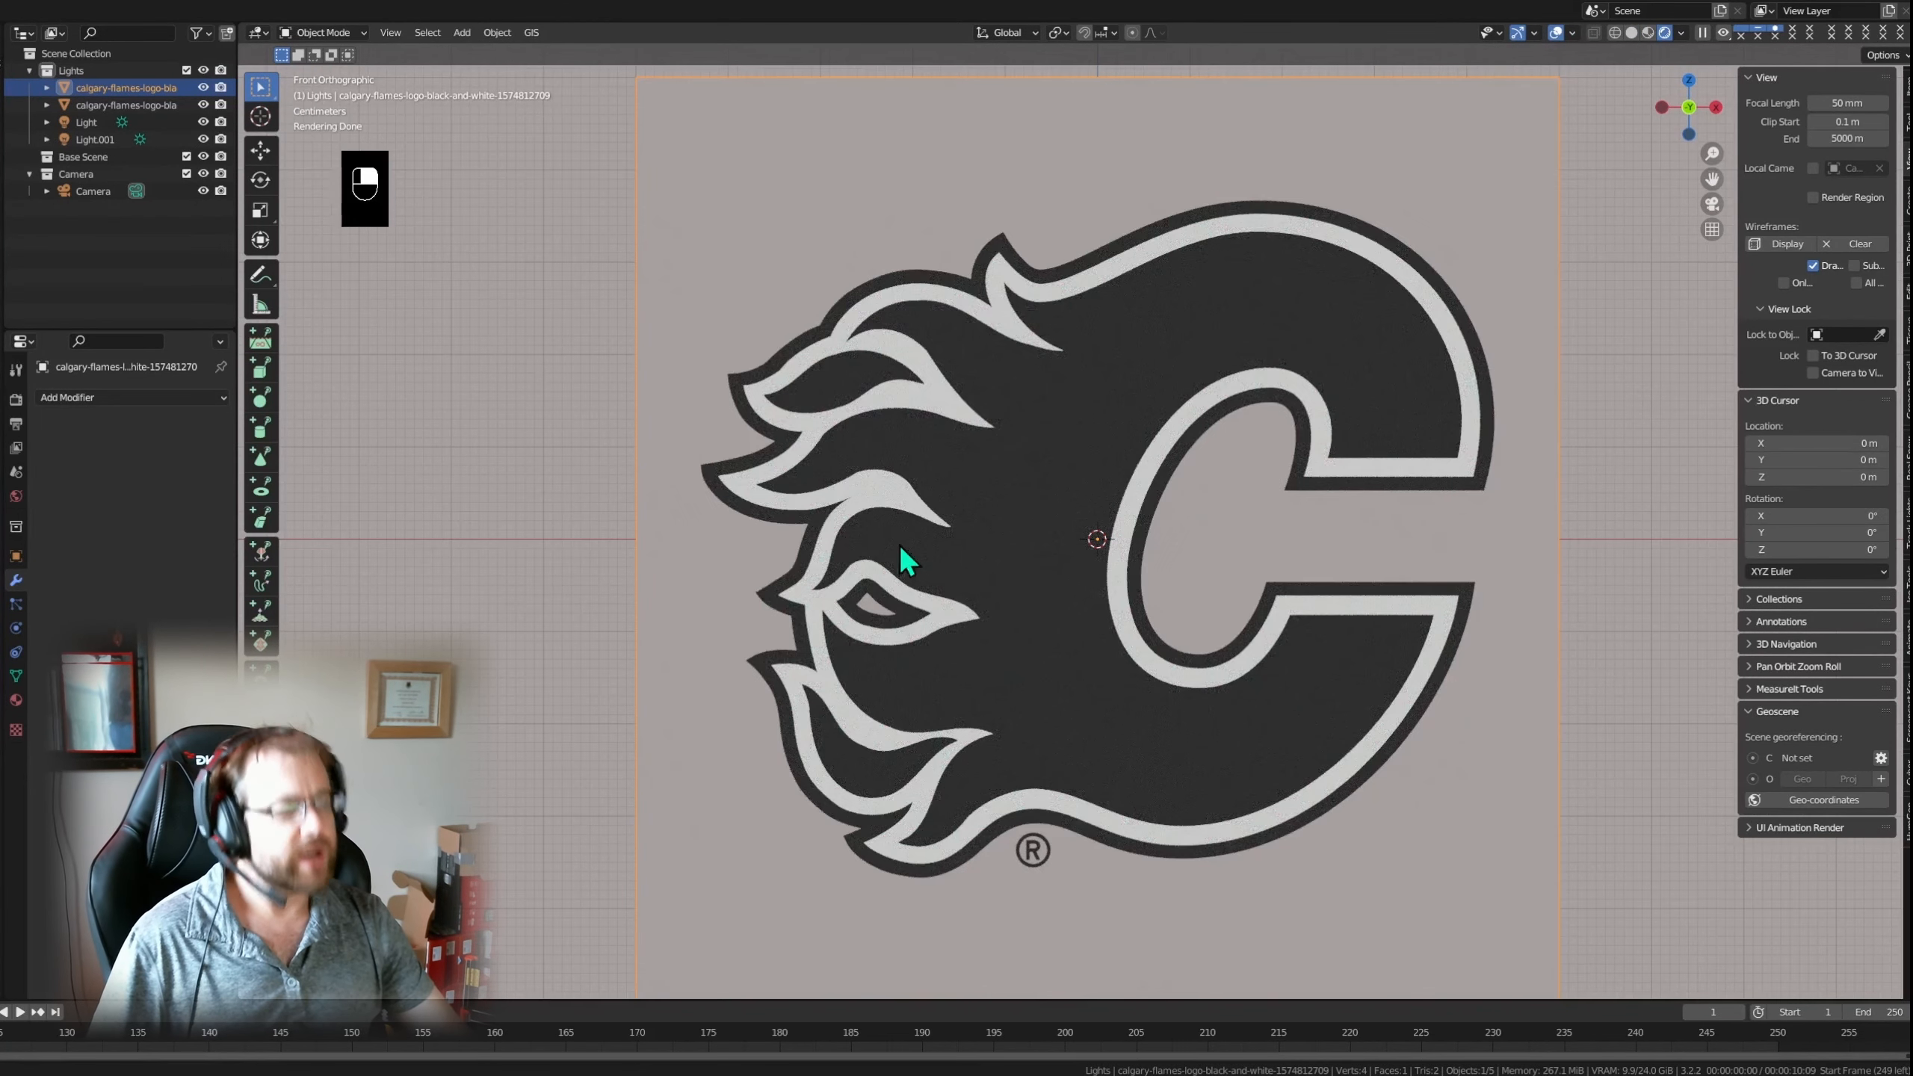
mouse_move(902, 550)
middle_mouse_down()
mouse_move(974, 581)
mouse_move(920, 565)
middle_mouse_up()
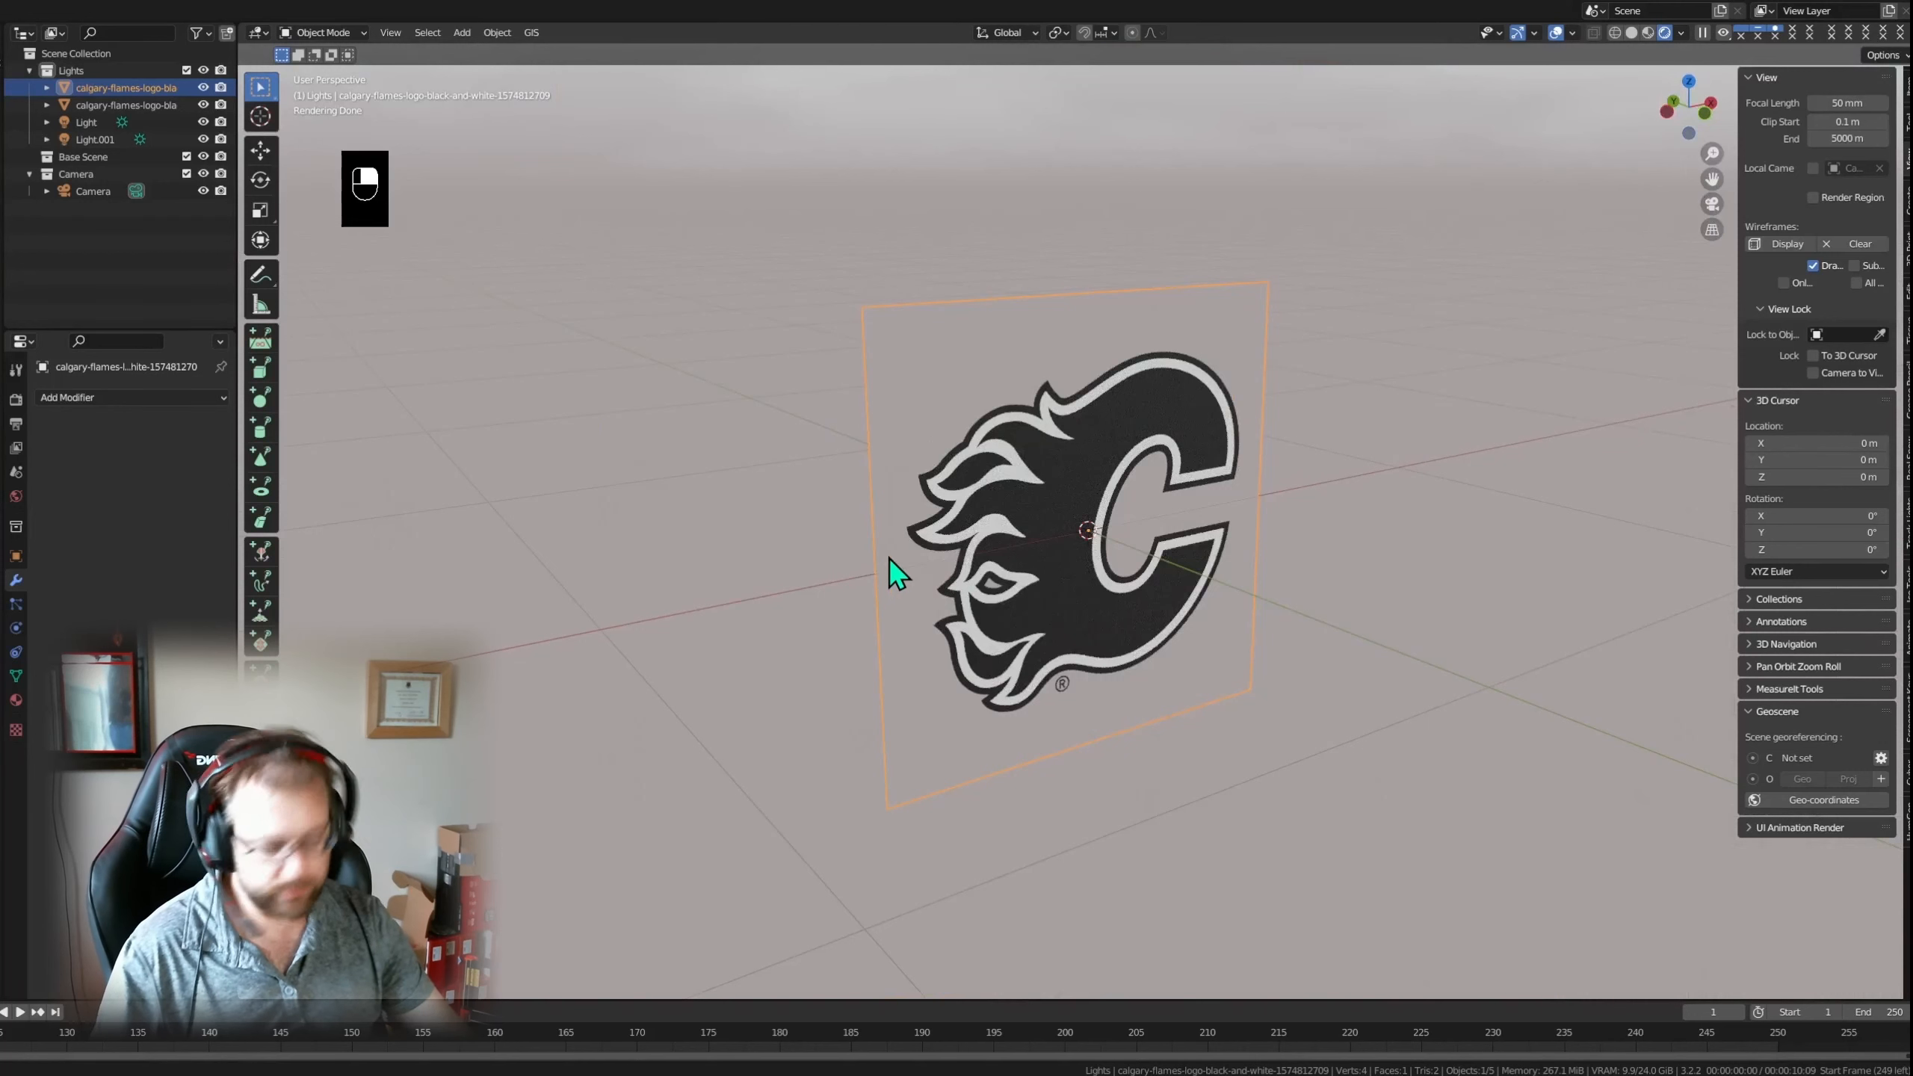
- Add a Subdivision Surface modifier to the logo plane and set its type to Simple
left_click(104, 397)
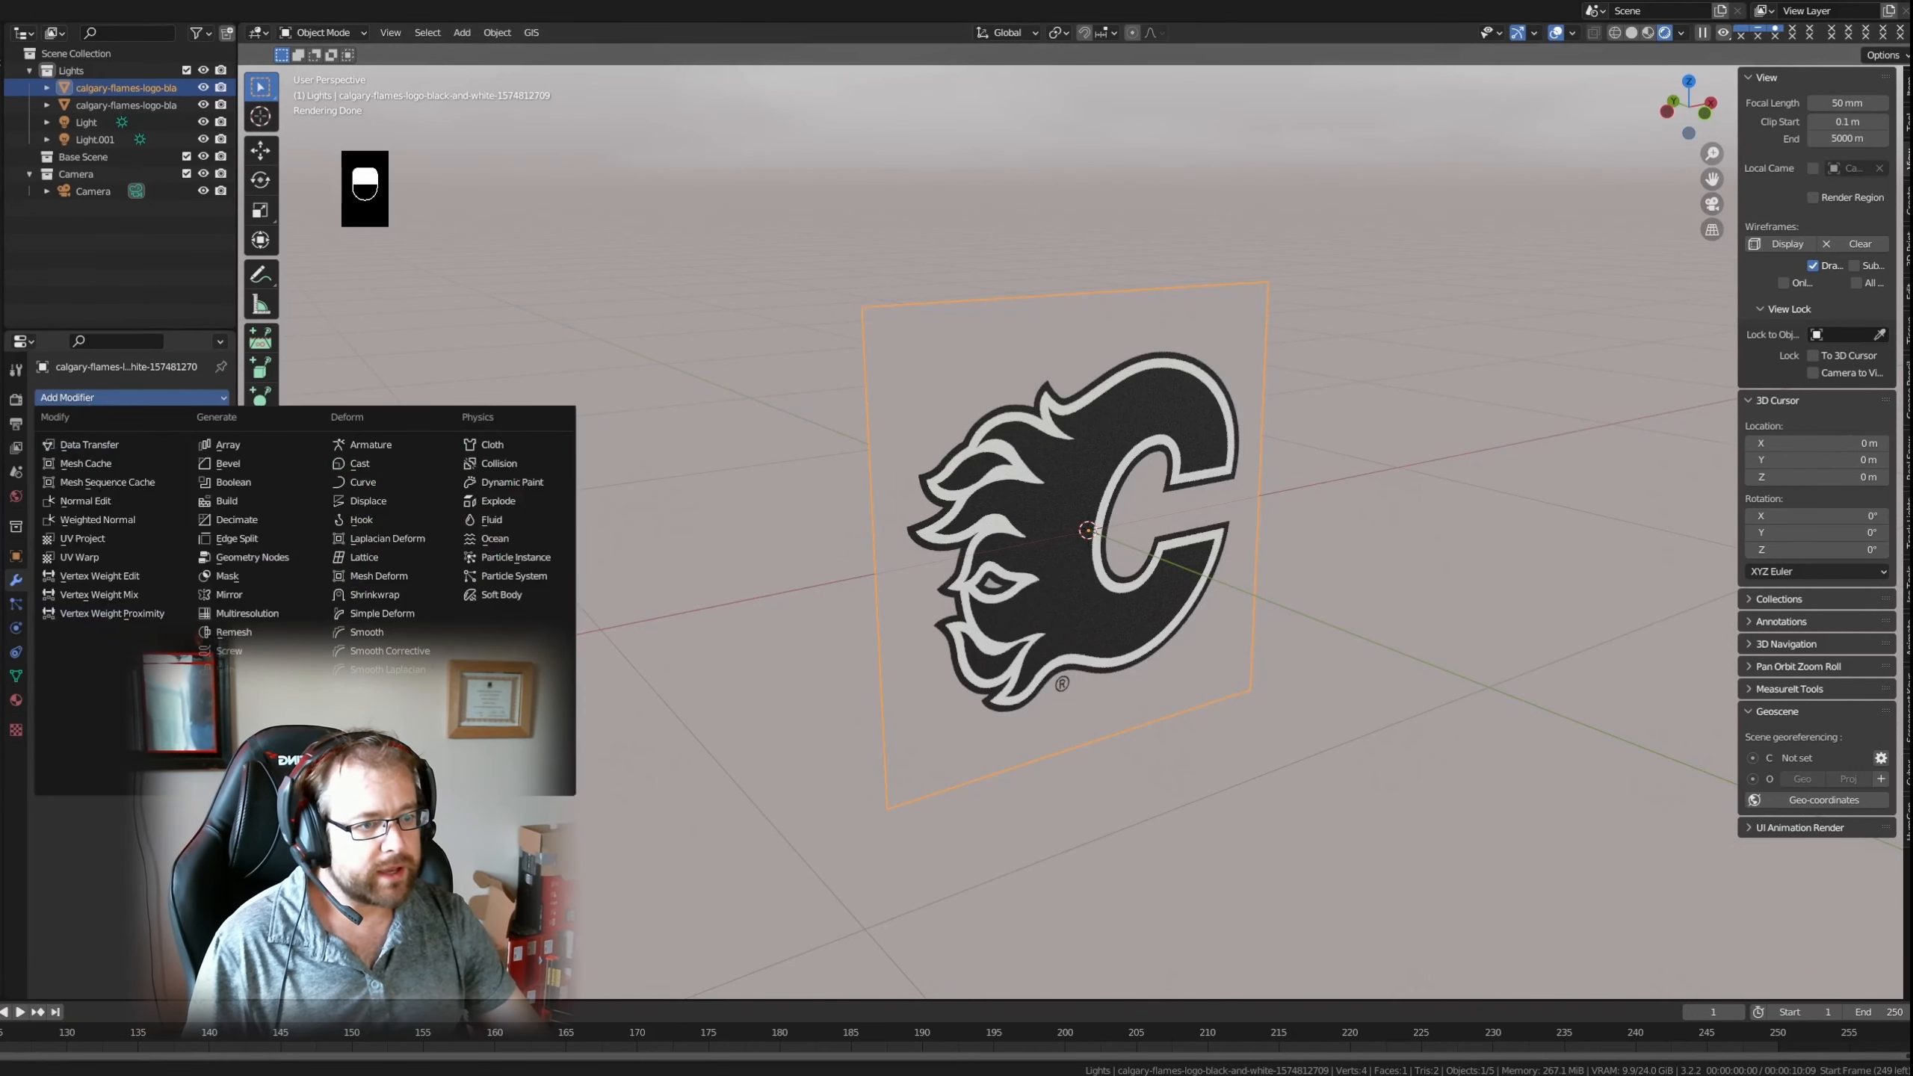
left_click(225, 651)
left_click(168, 495)
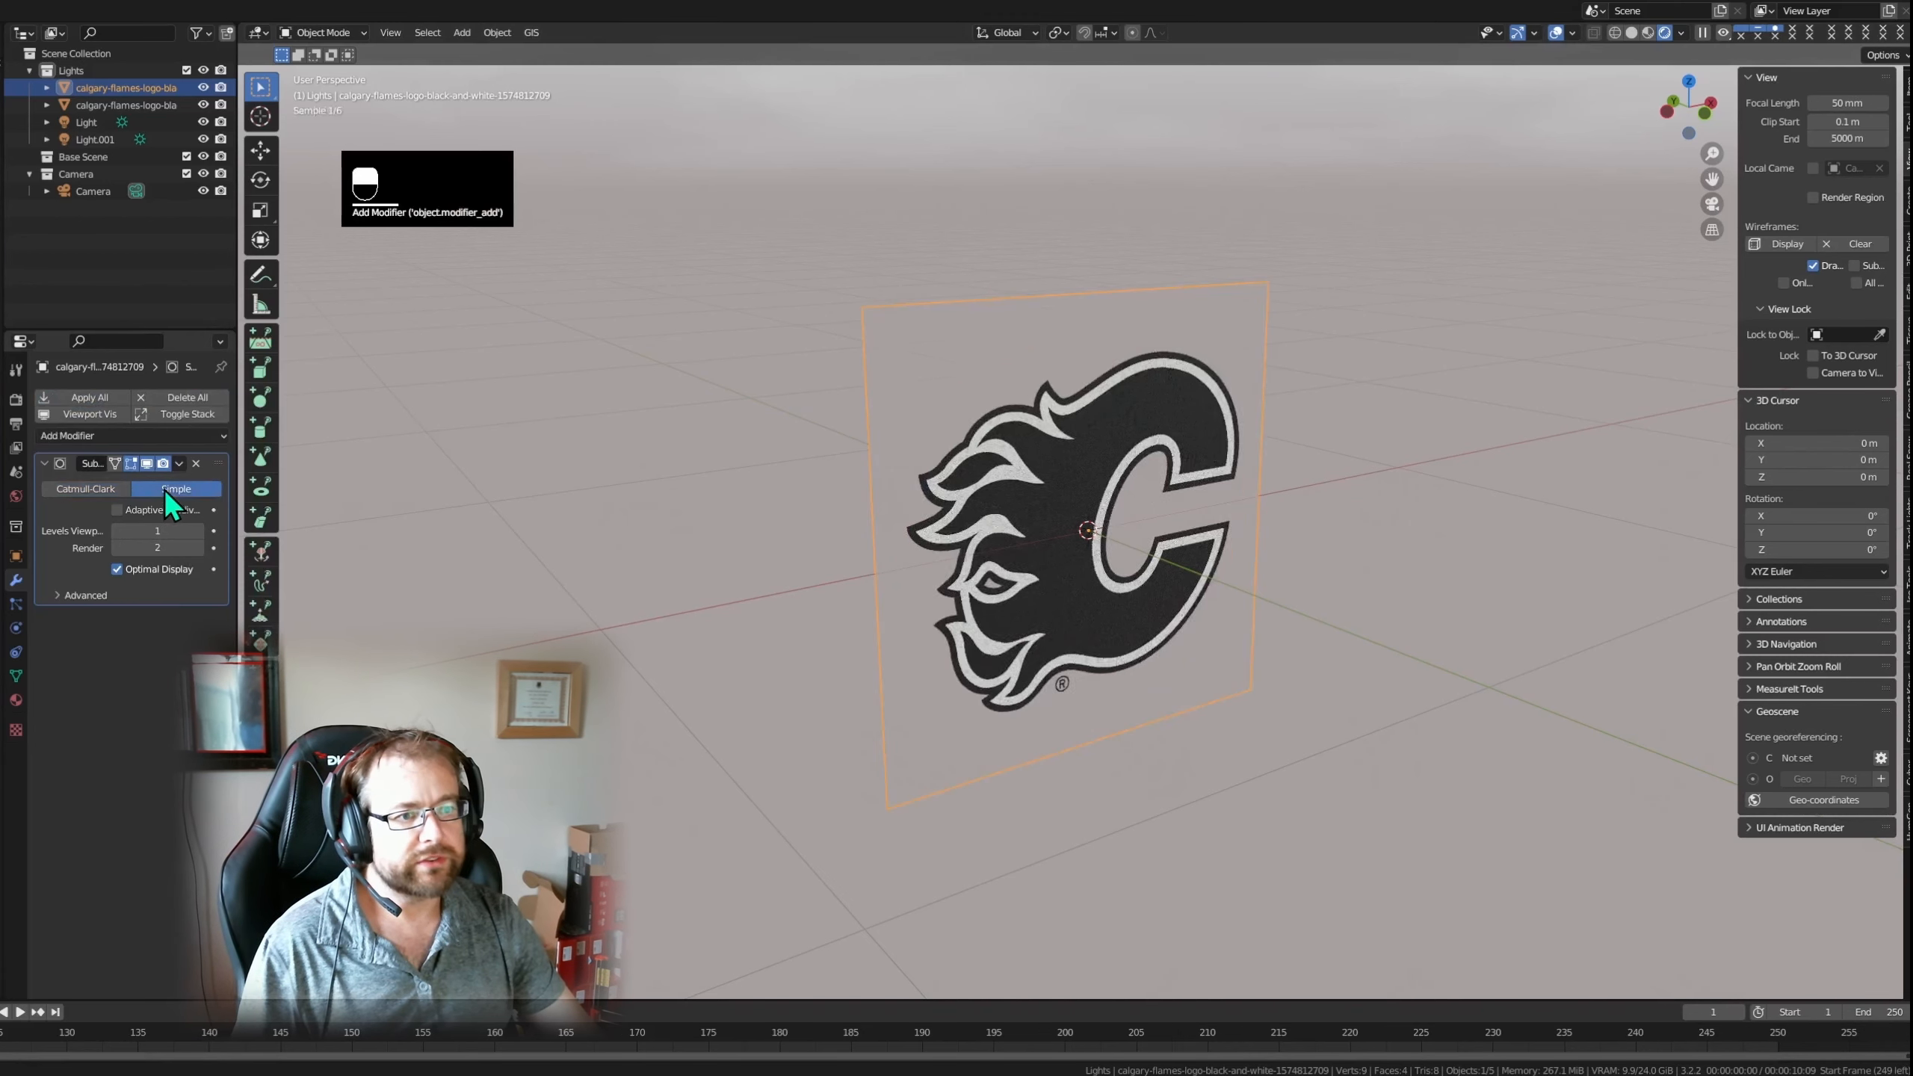
- In wireframe shading, turn off the subdivision modifier's Optimal Display and set its viewport levels to 4
left_click(1612, 33)
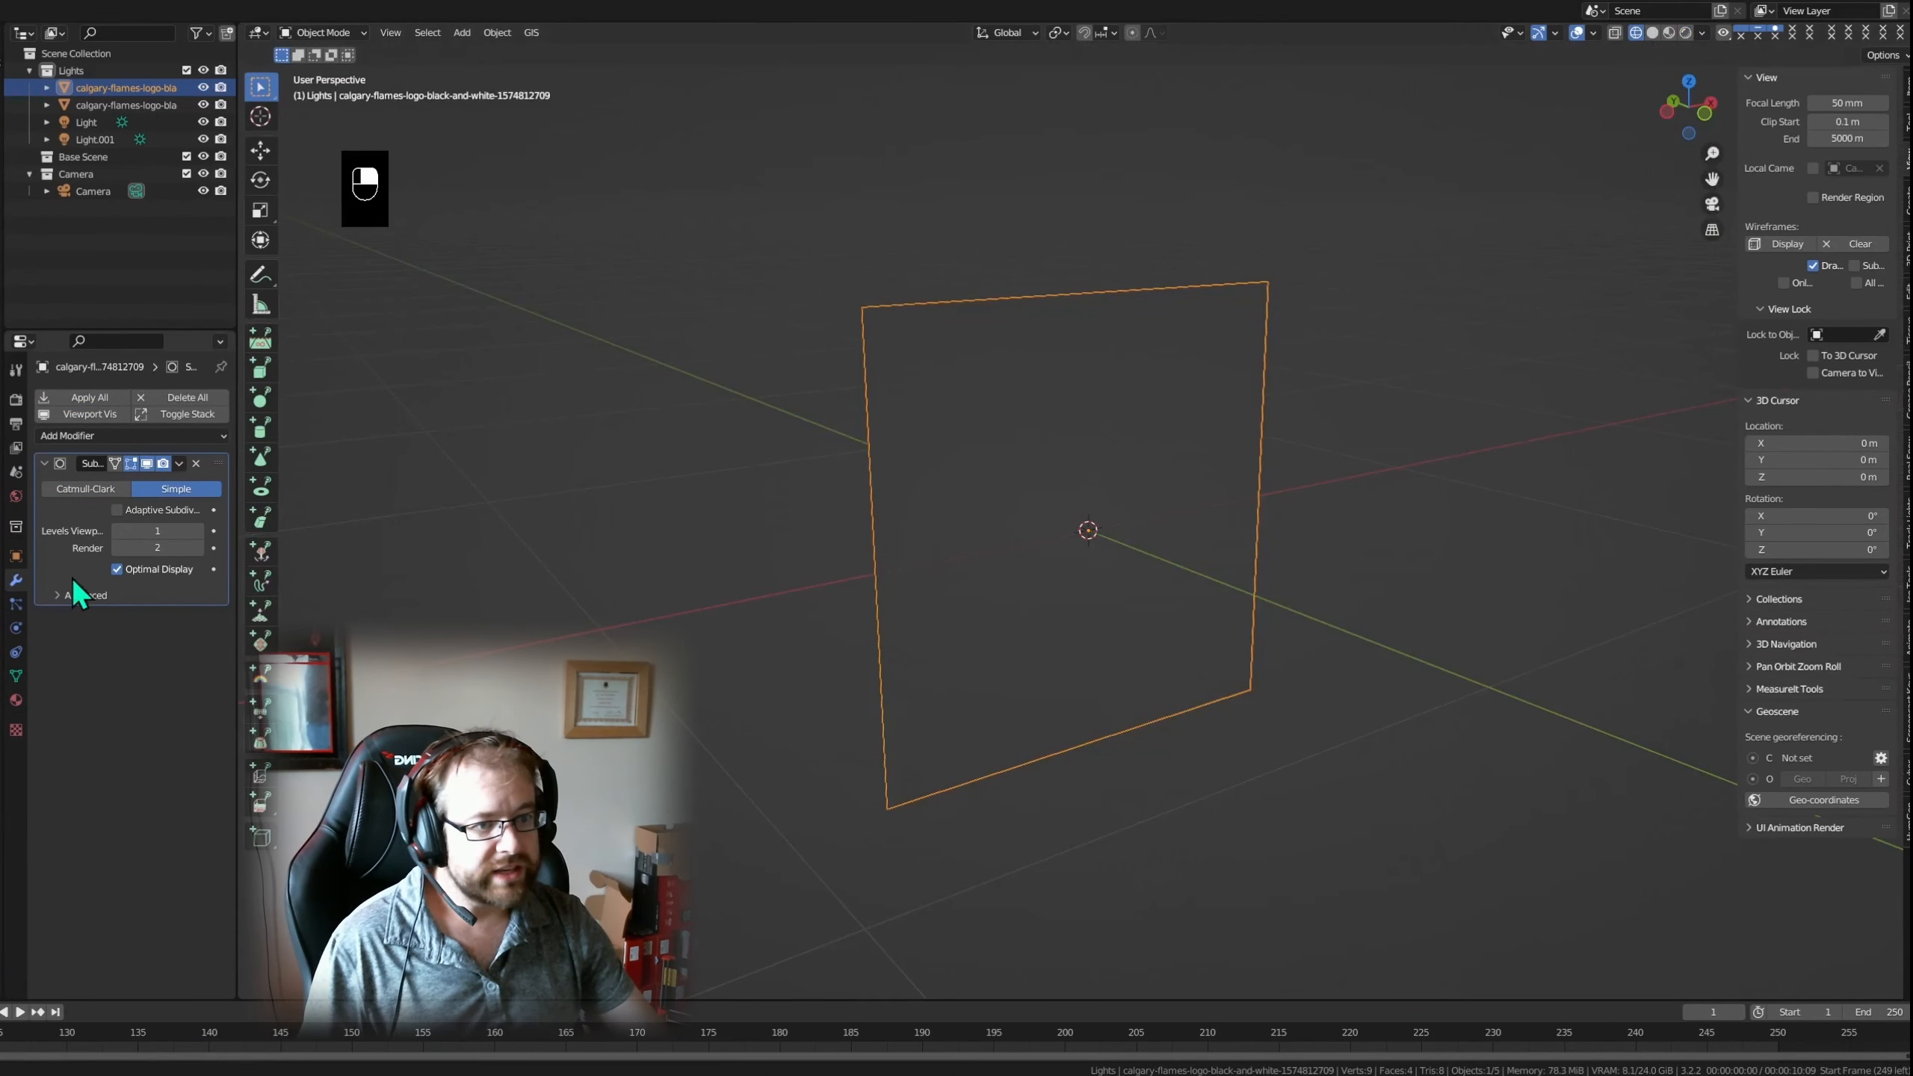
left_click(120, 569)
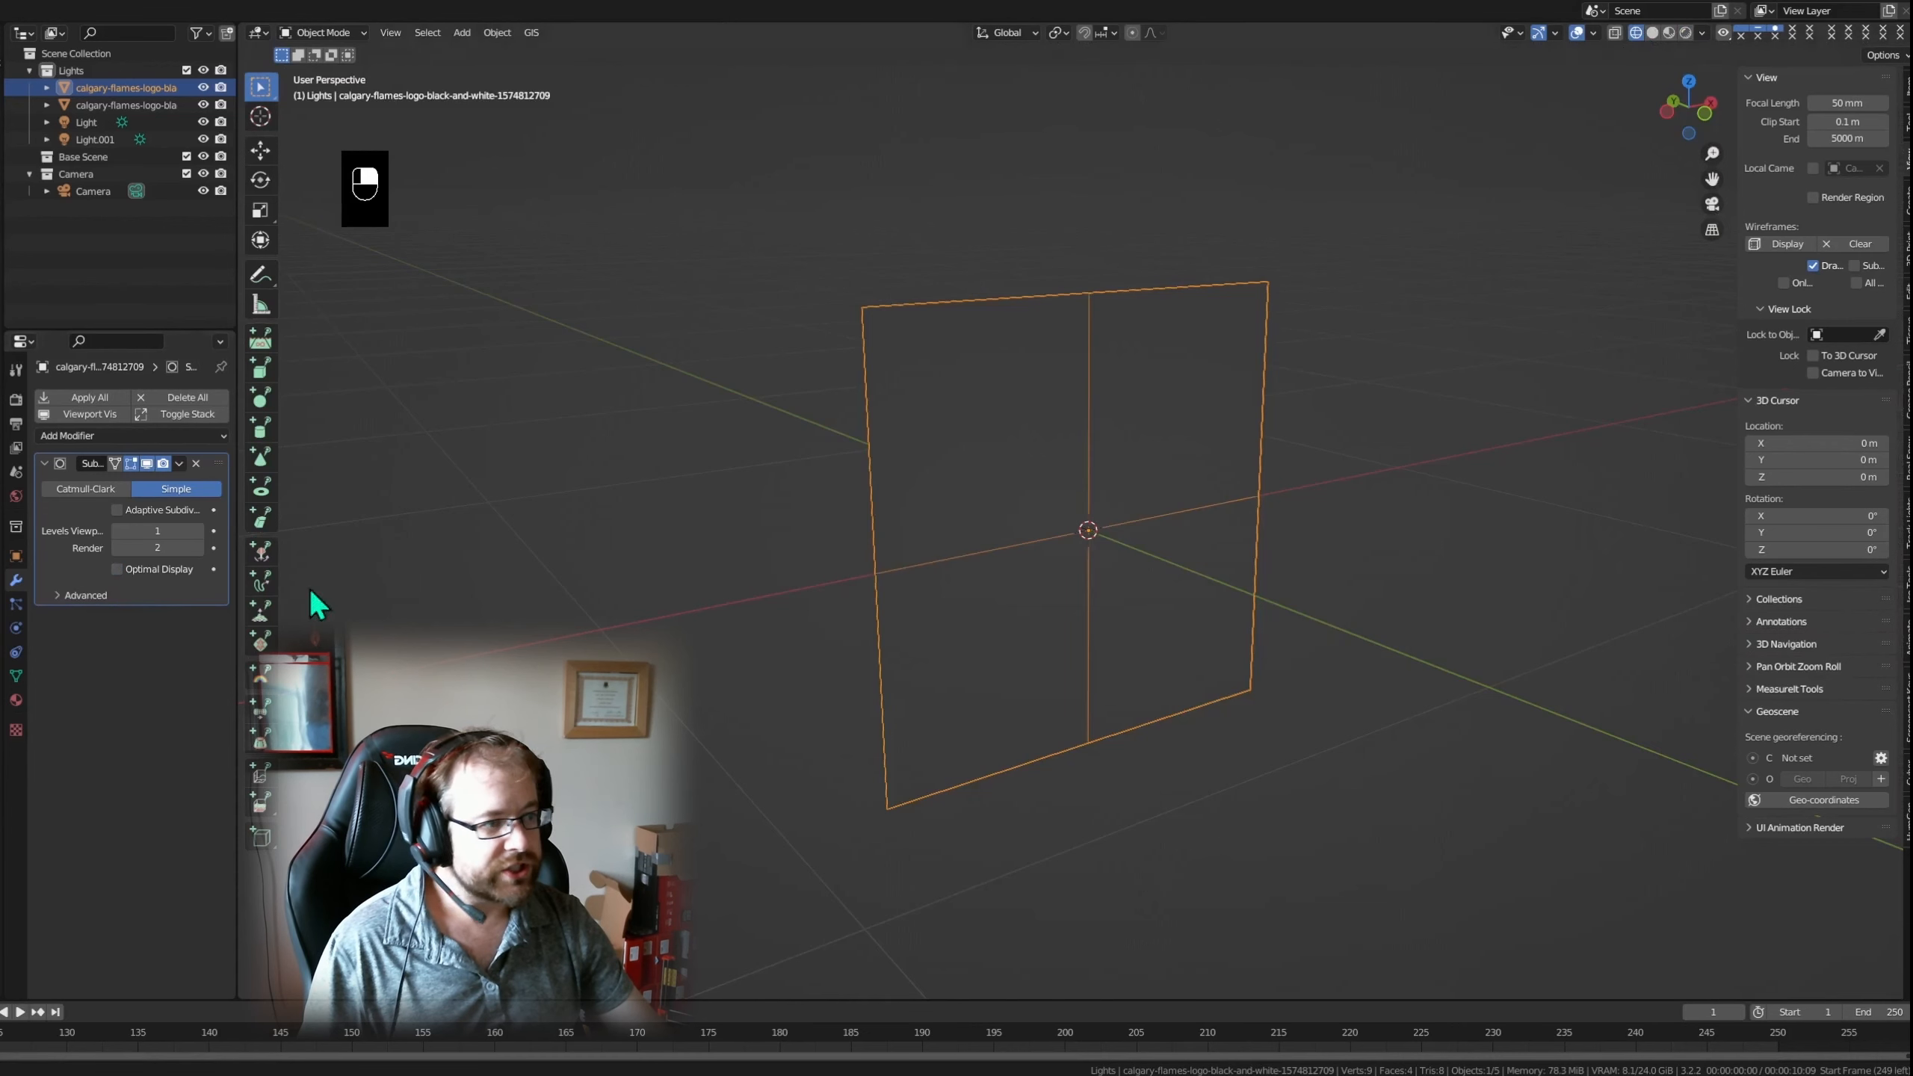
left_click(198, 532)
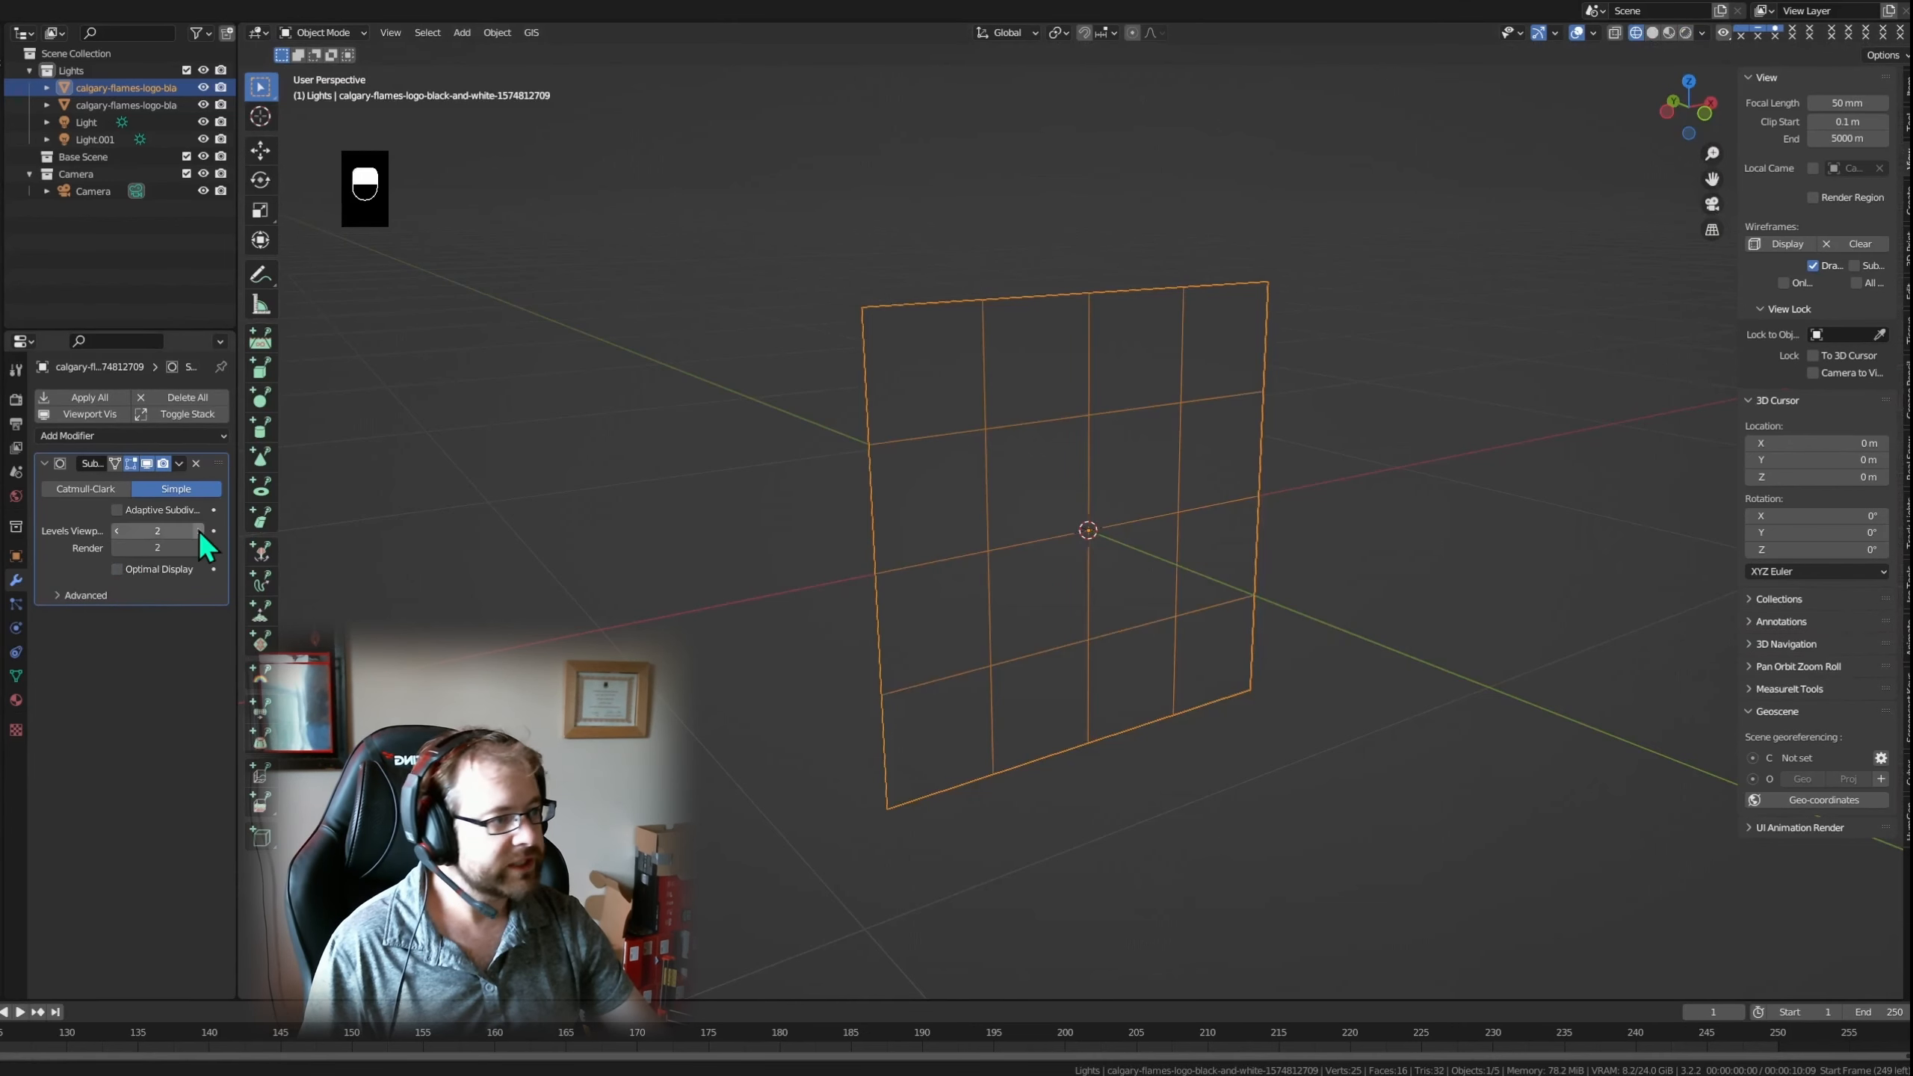
left_click(199, 532)
left_click(198, 532)
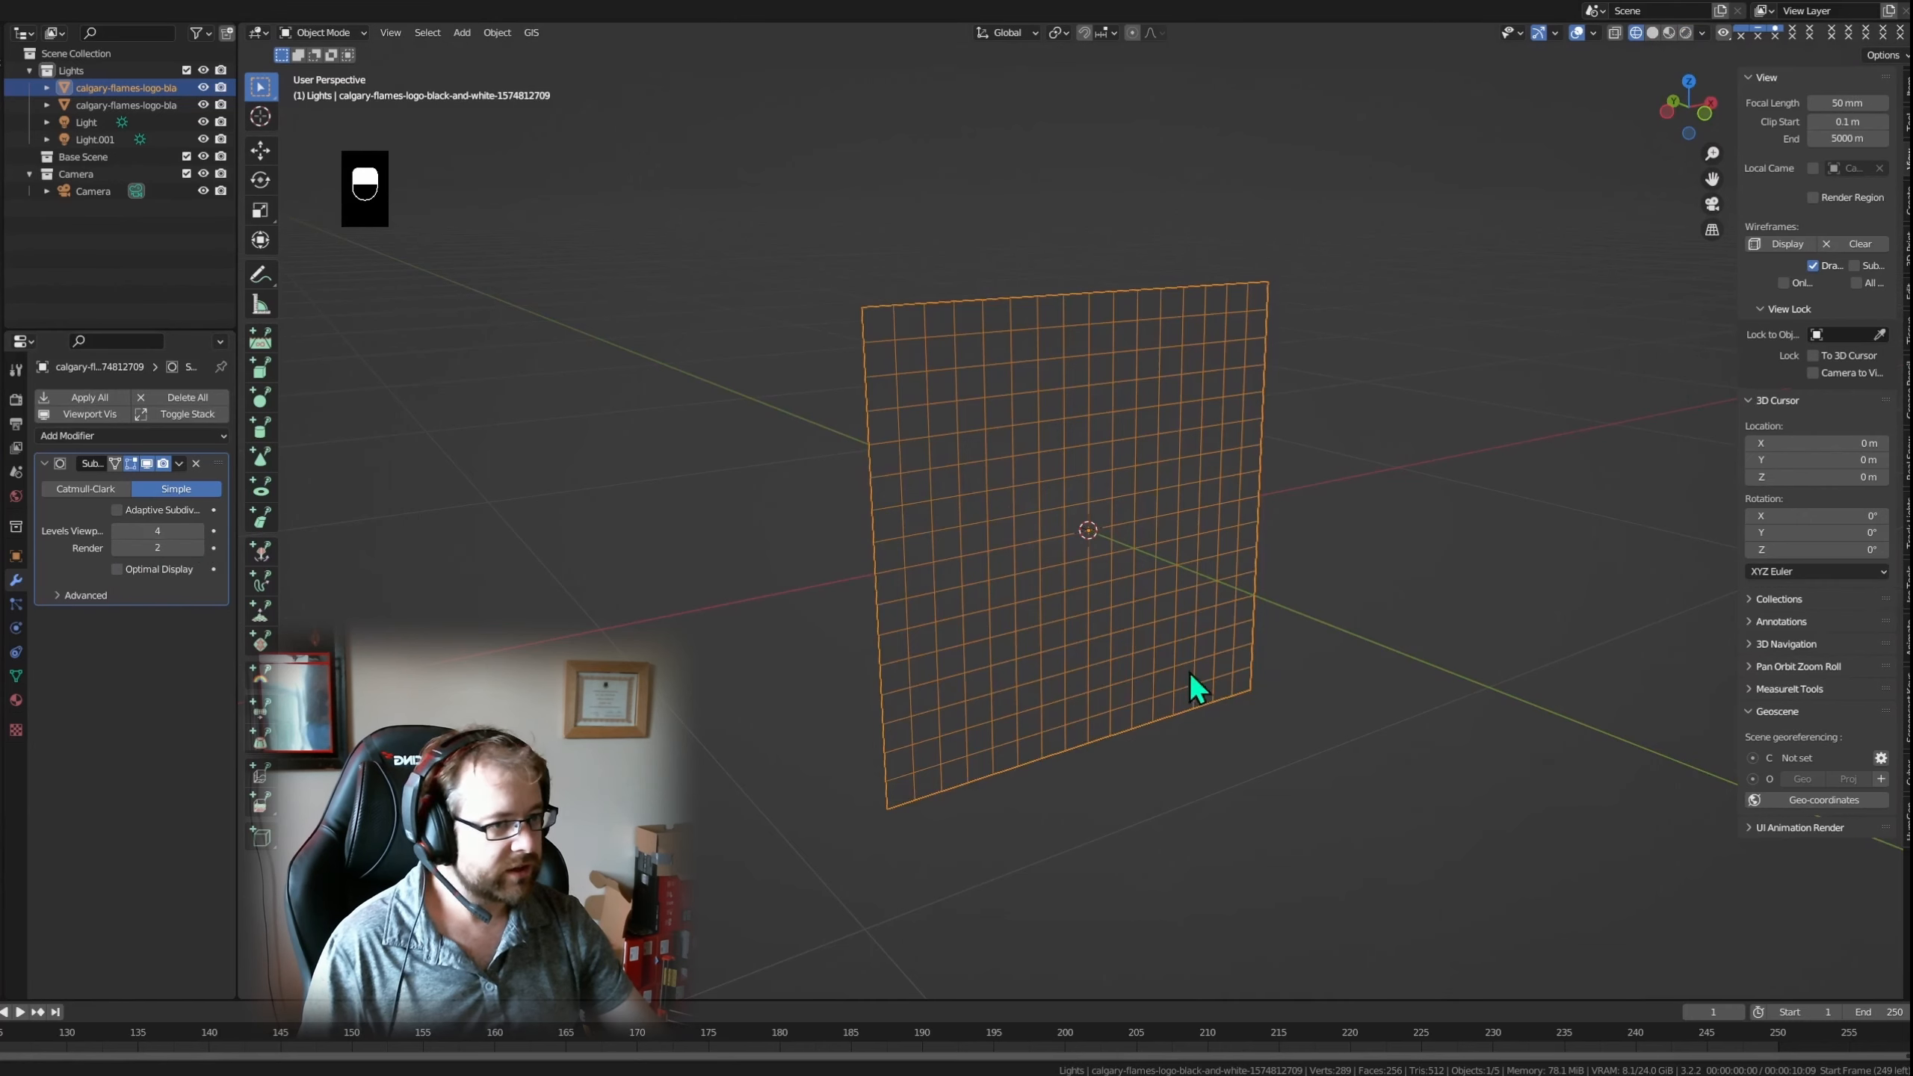
middle_click_drag(1190, 671, 1130, 656)
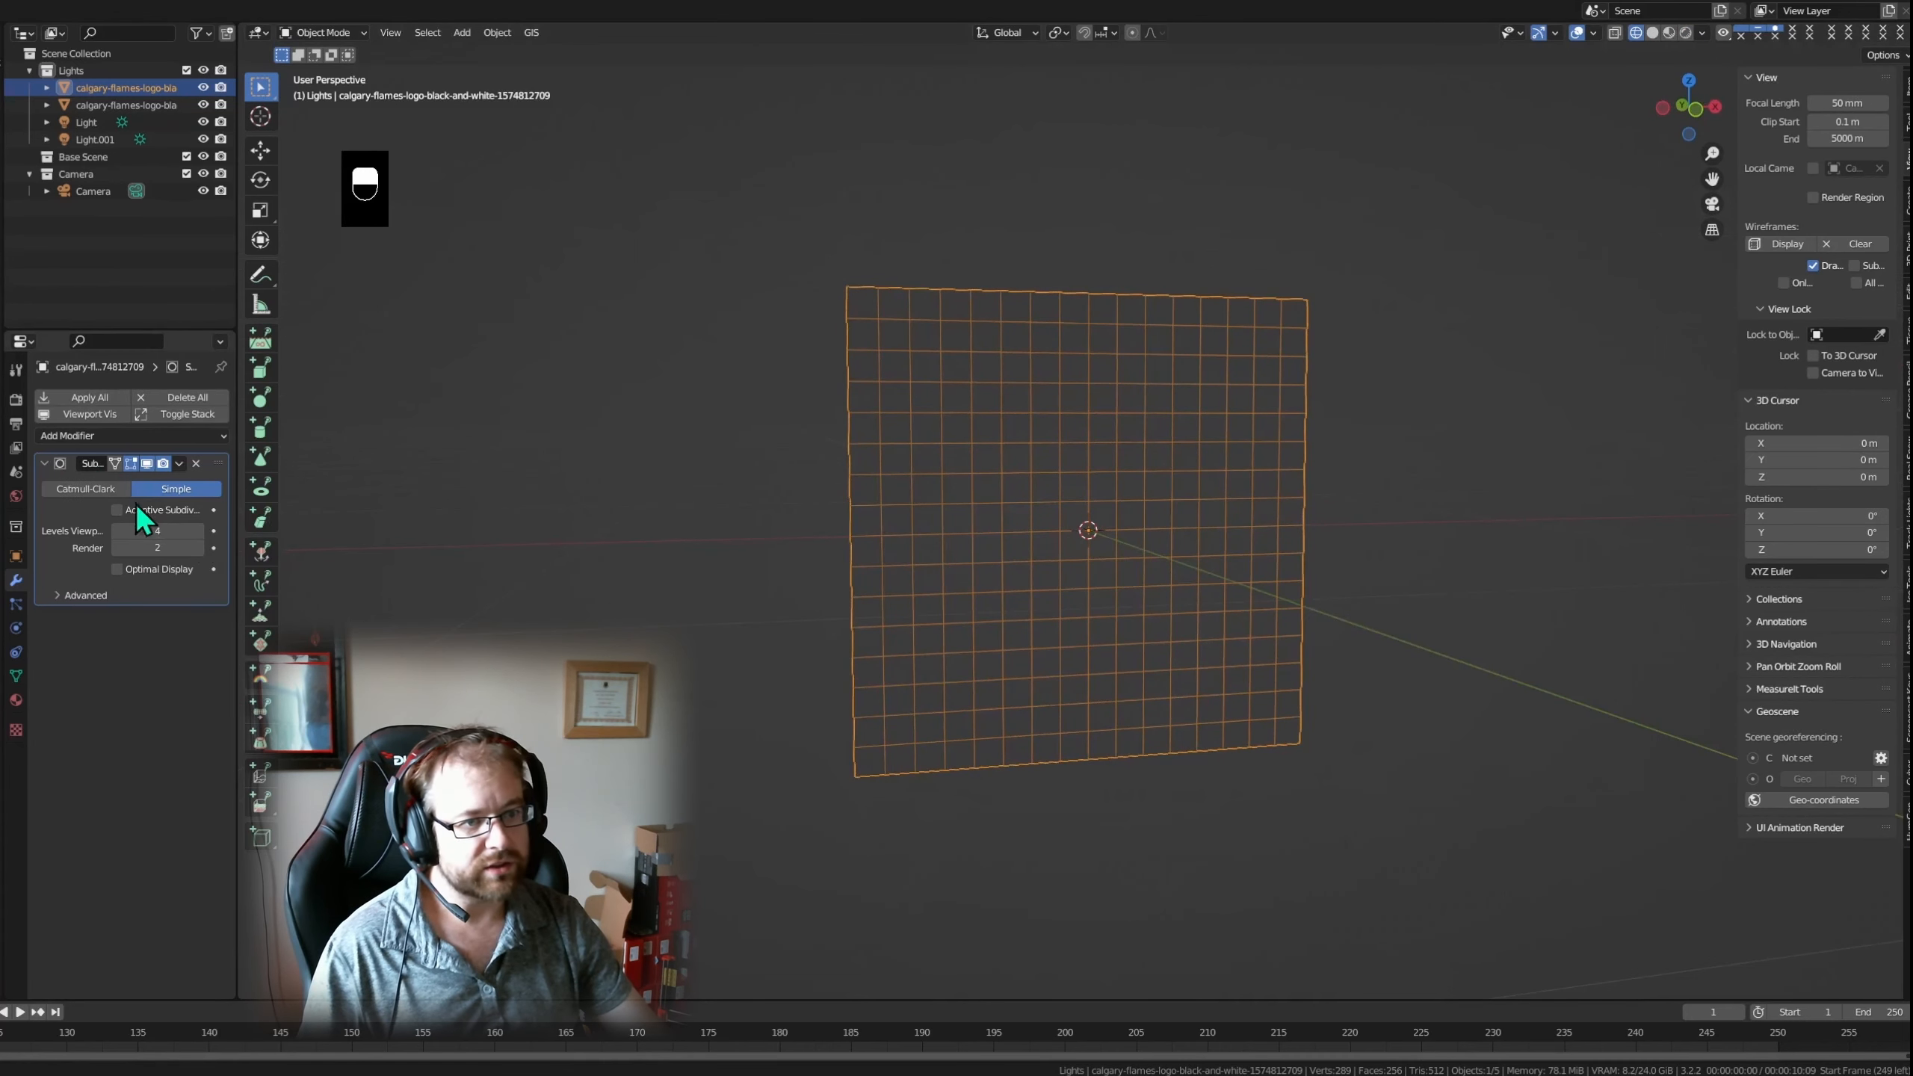
- Switch to material preview shading and add a second Subdivision Surface modifier to the logo plane
left_click(1668, 32)
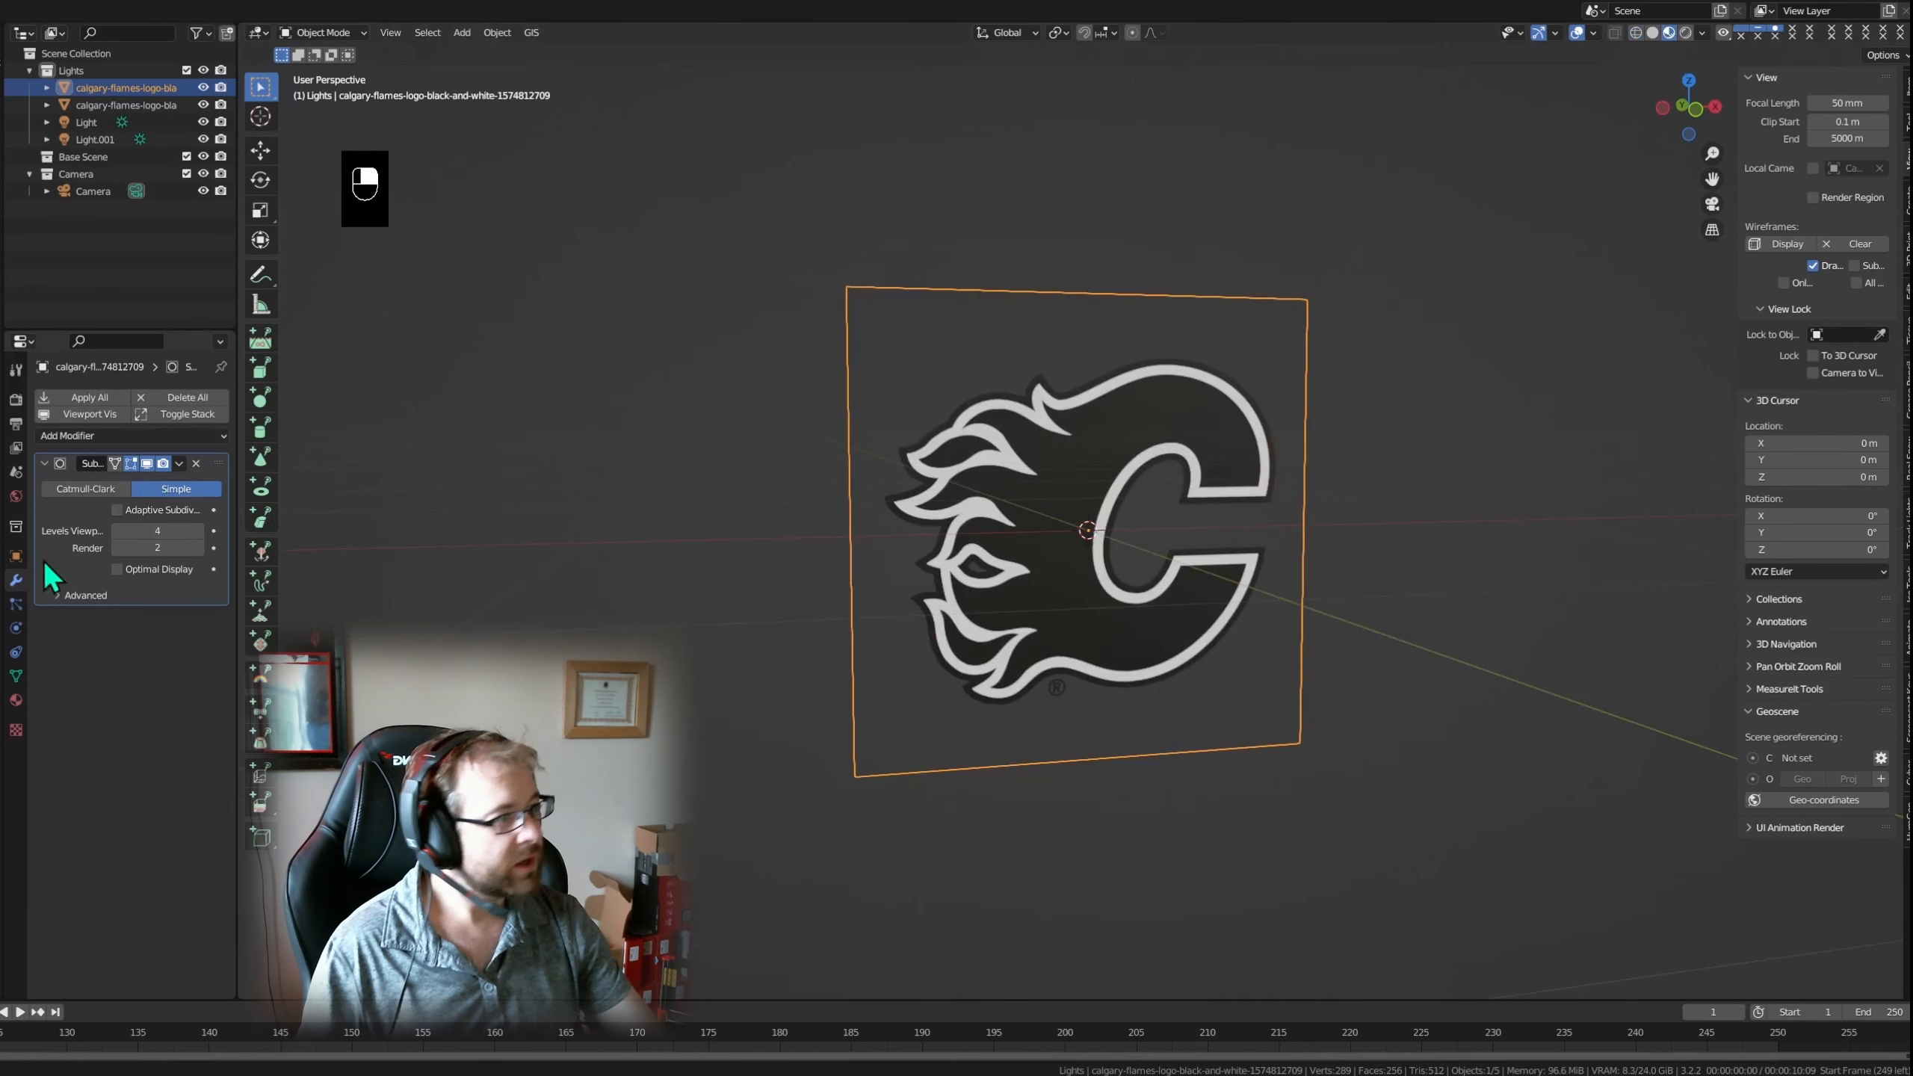
left_click(44, 463)
left_click(128, 436)
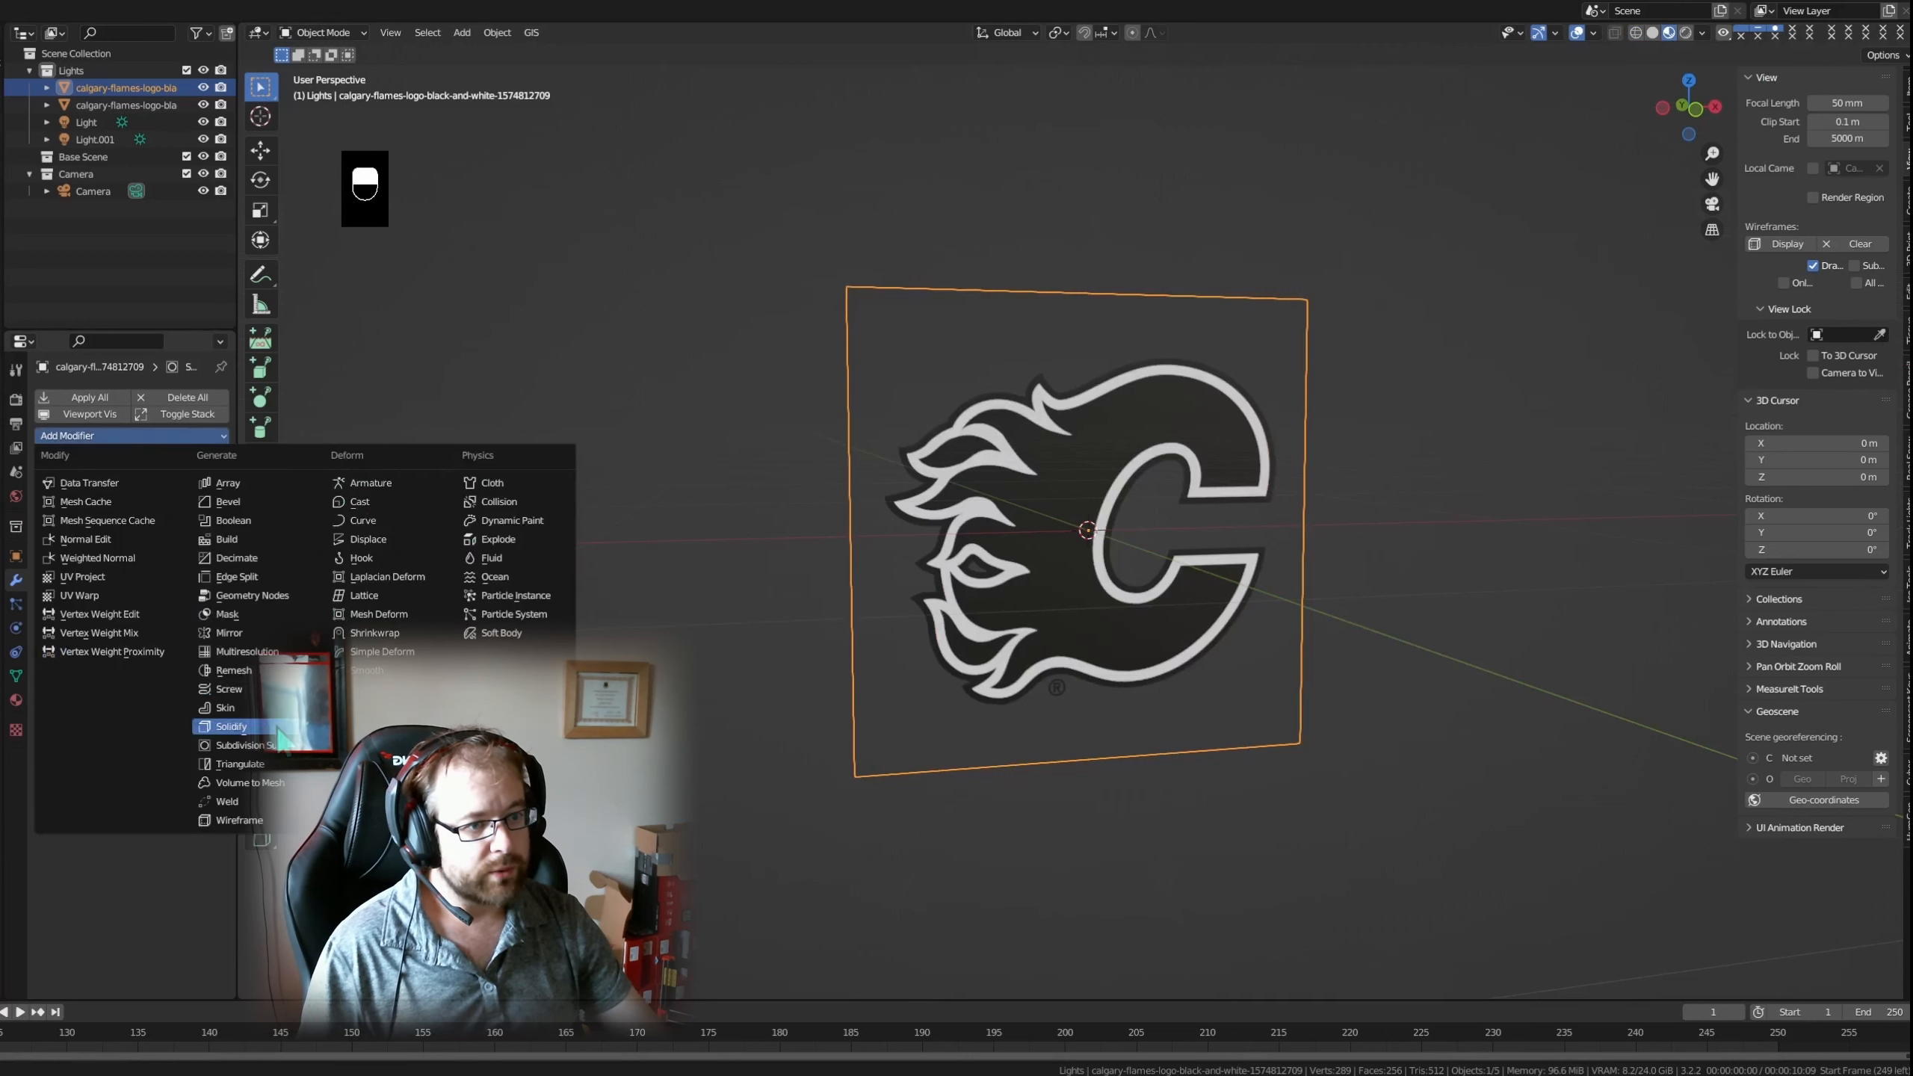
left_click(248, 744)
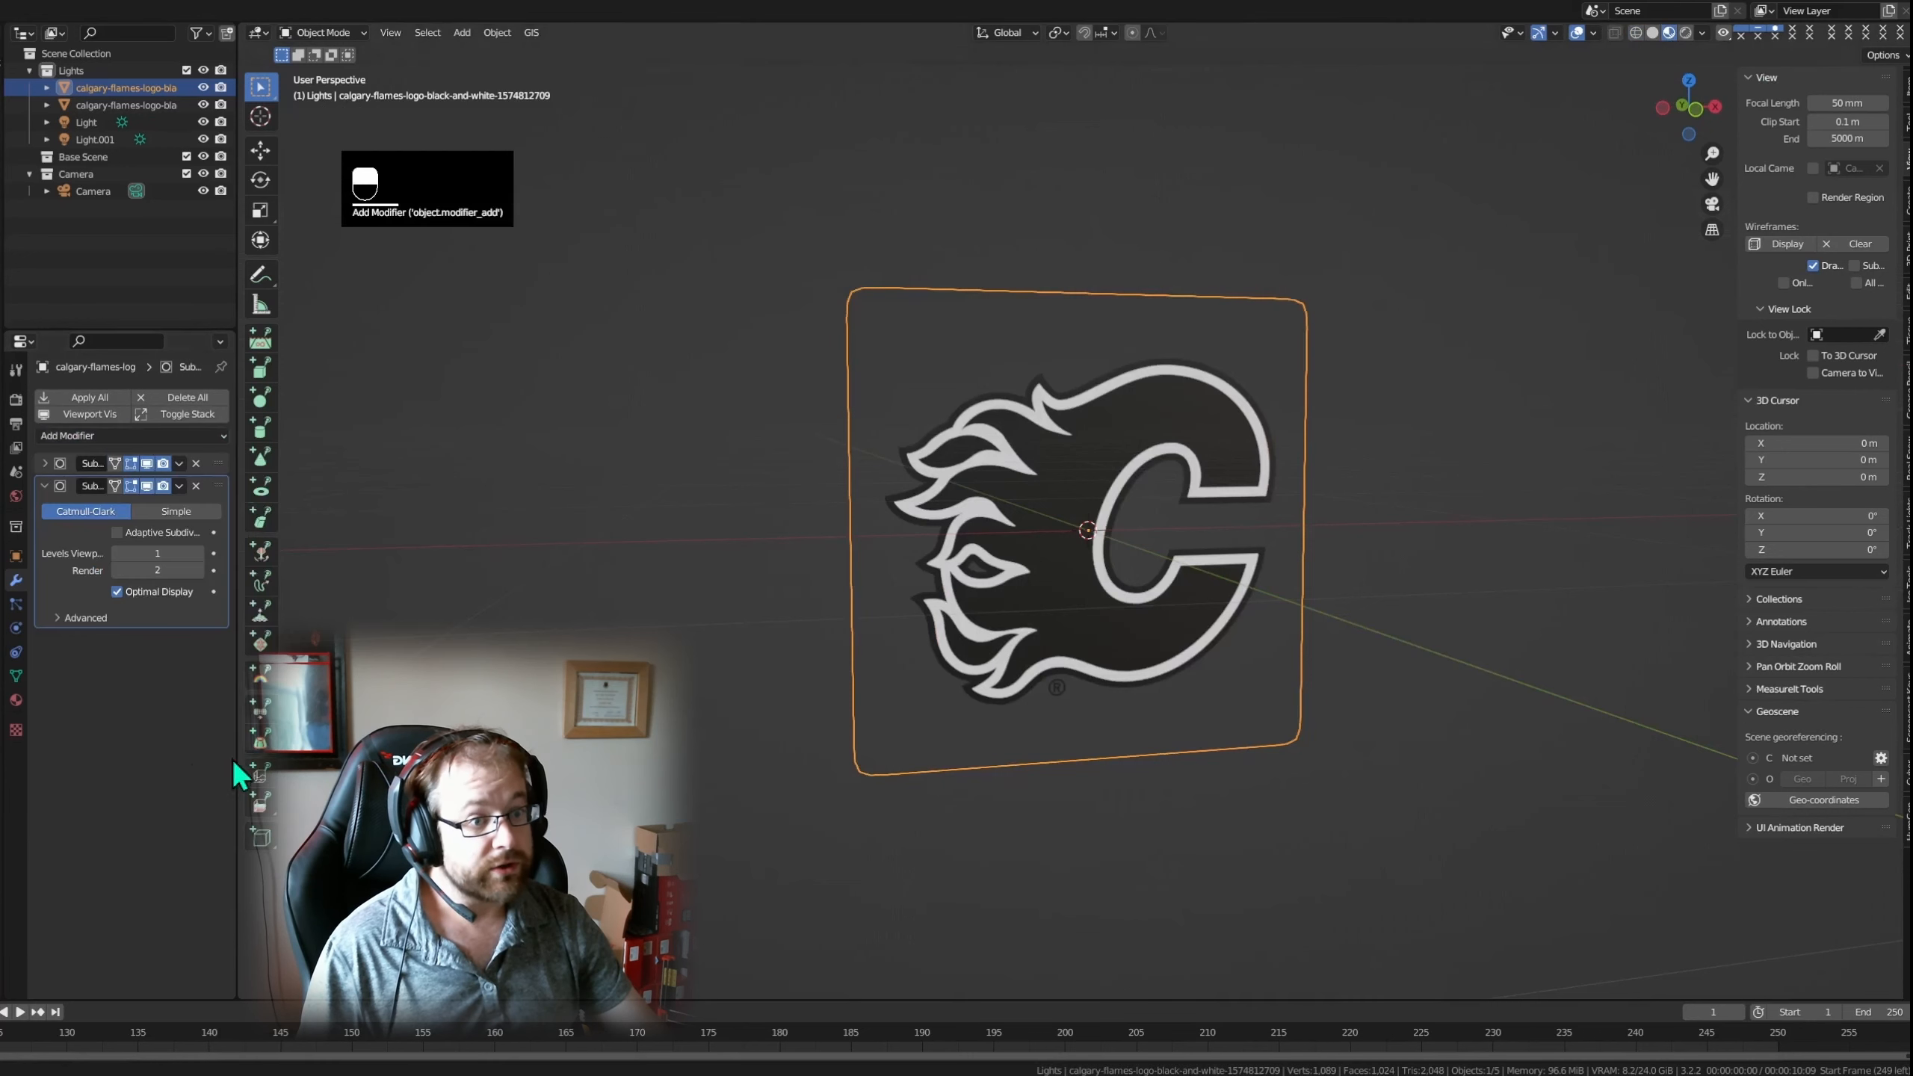
- Add a Displace modifier with a new texture that uses the Calgary Flames logo image
left_click(137, 437)
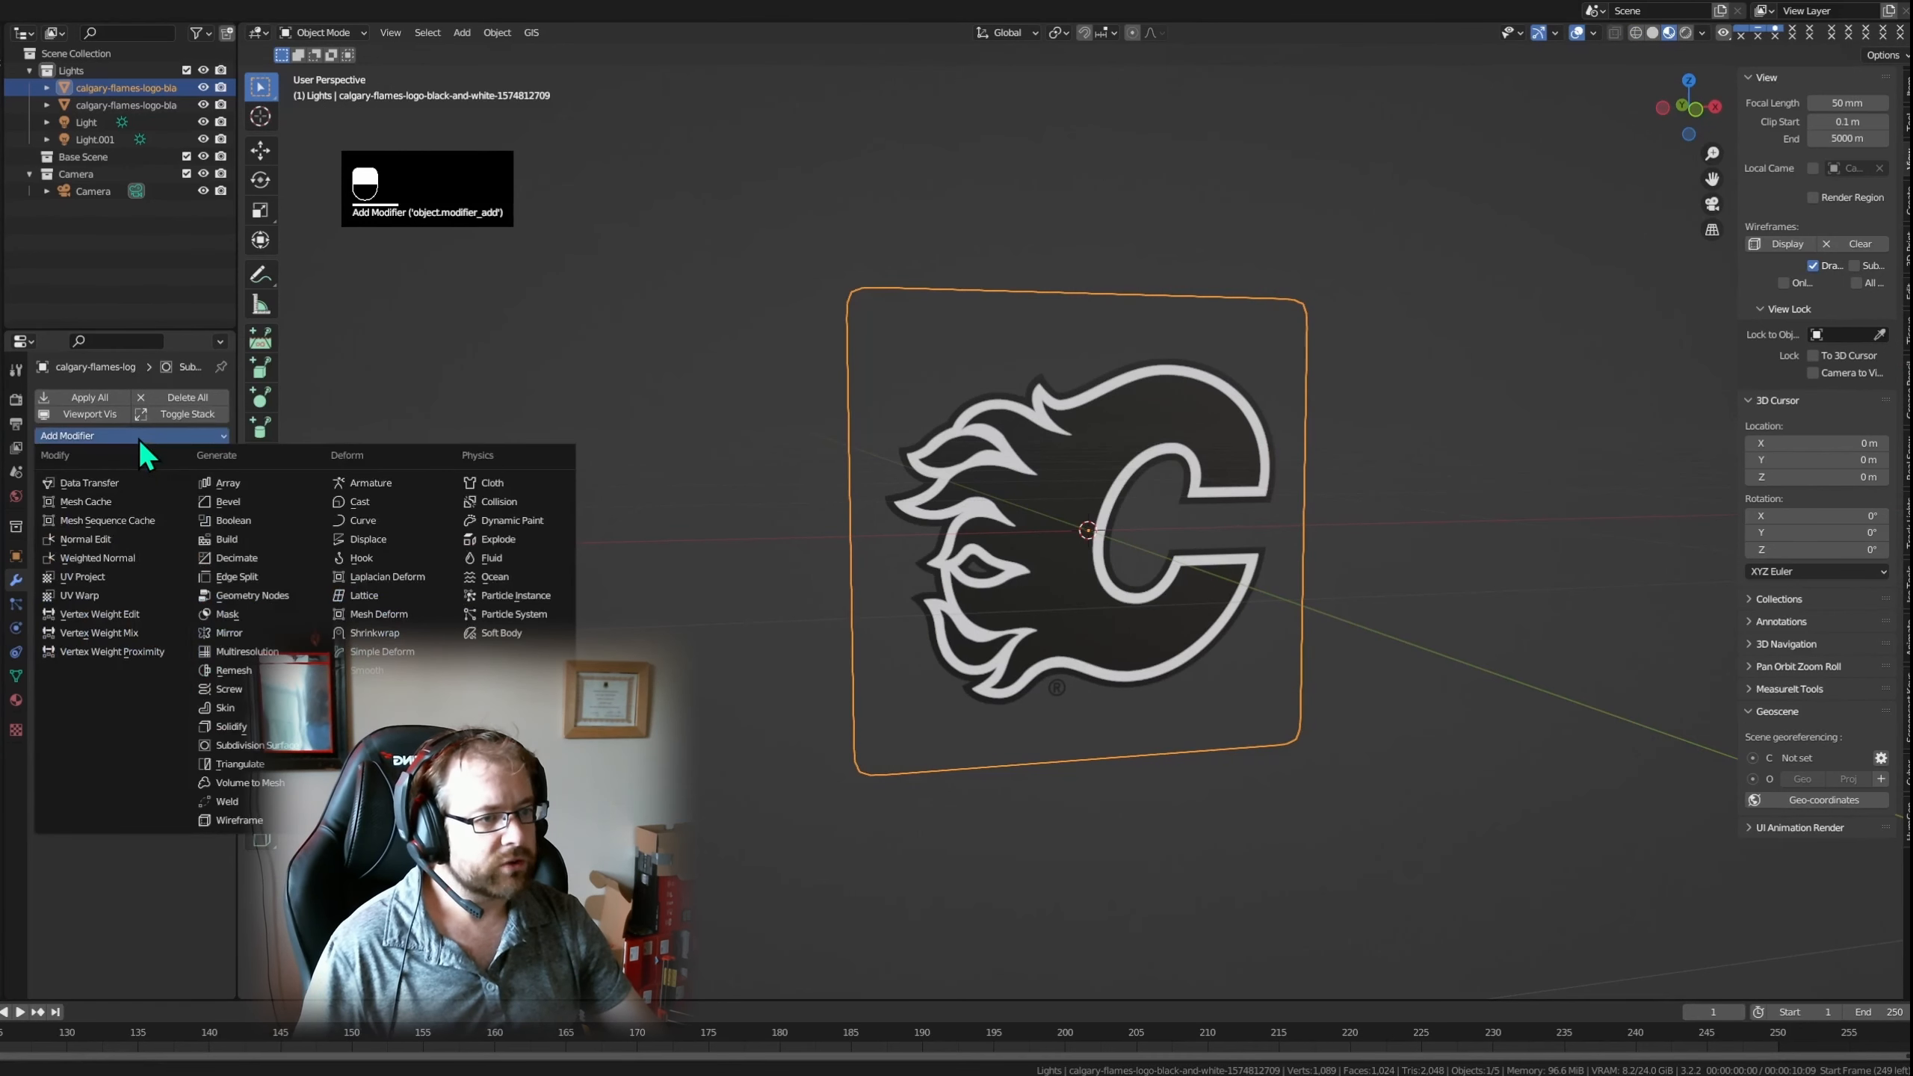
left_click(373, 538)
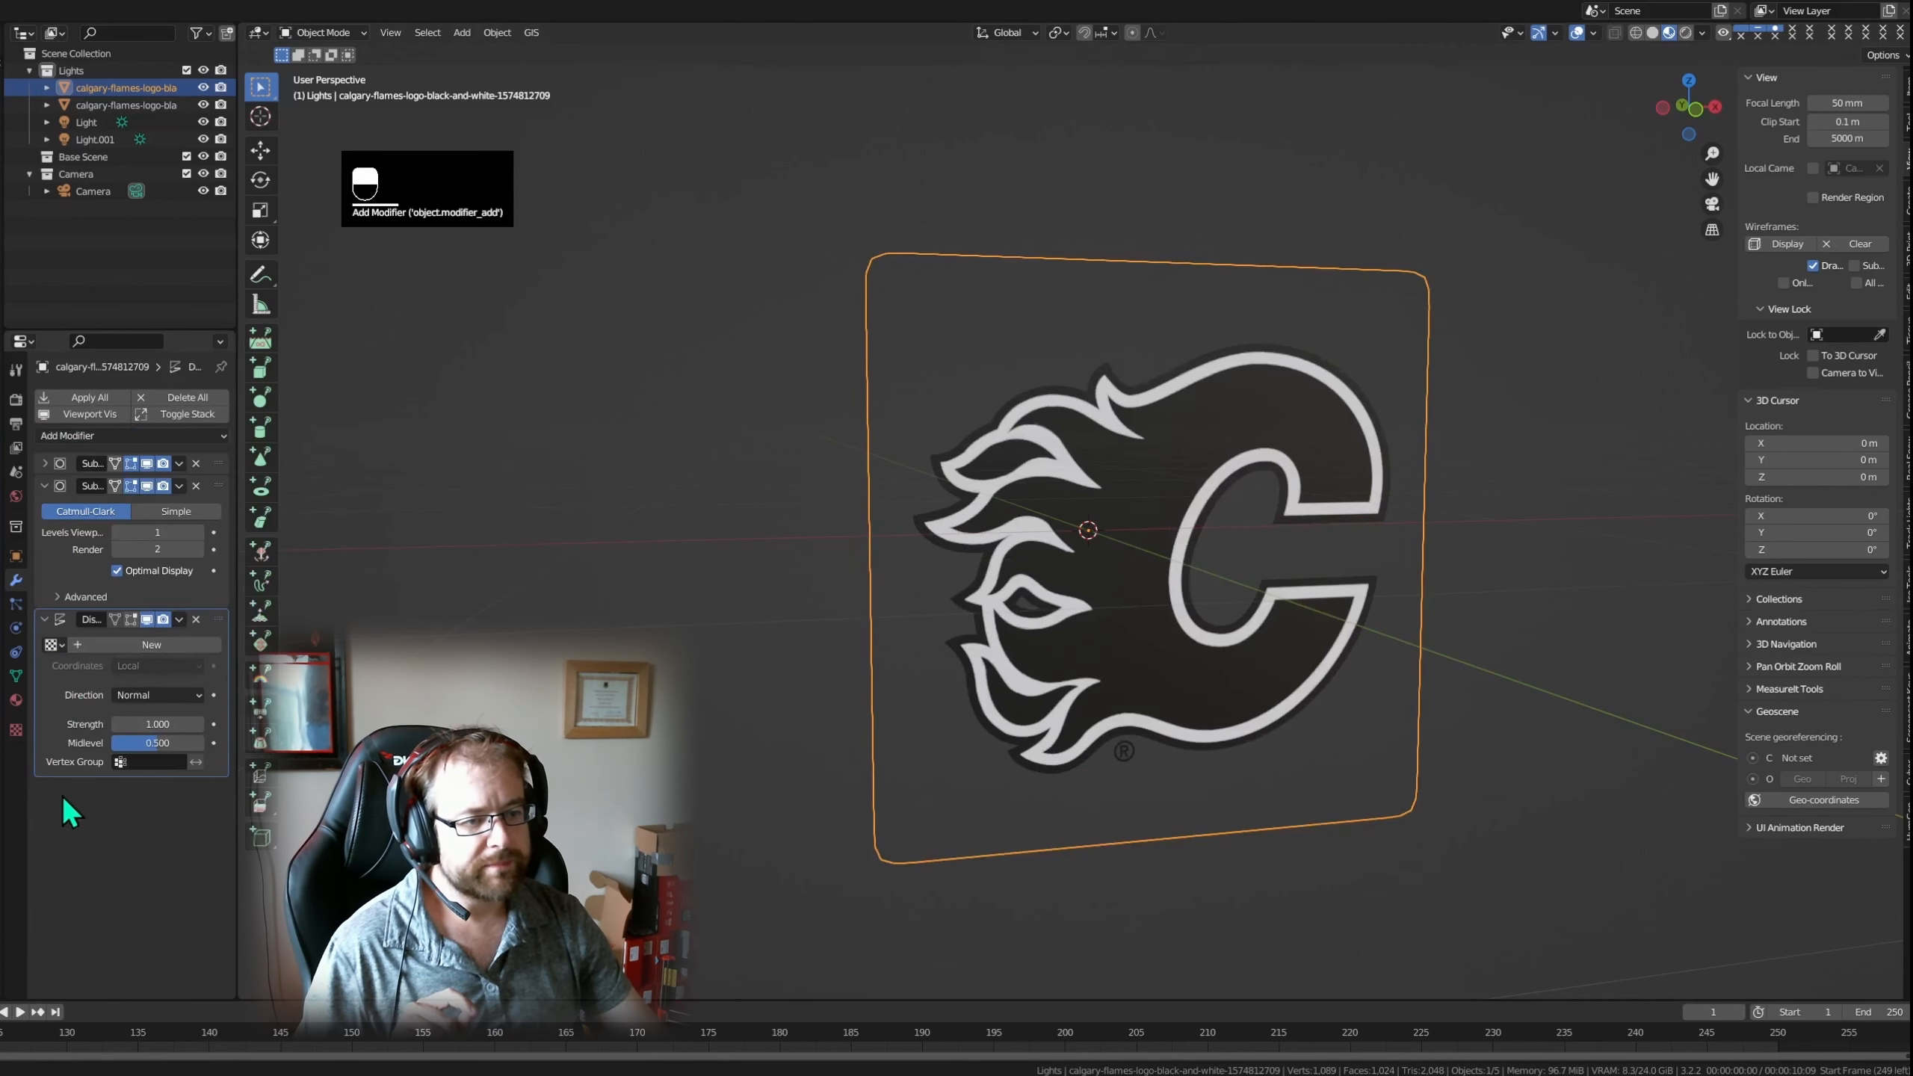
left_click(92, 643)
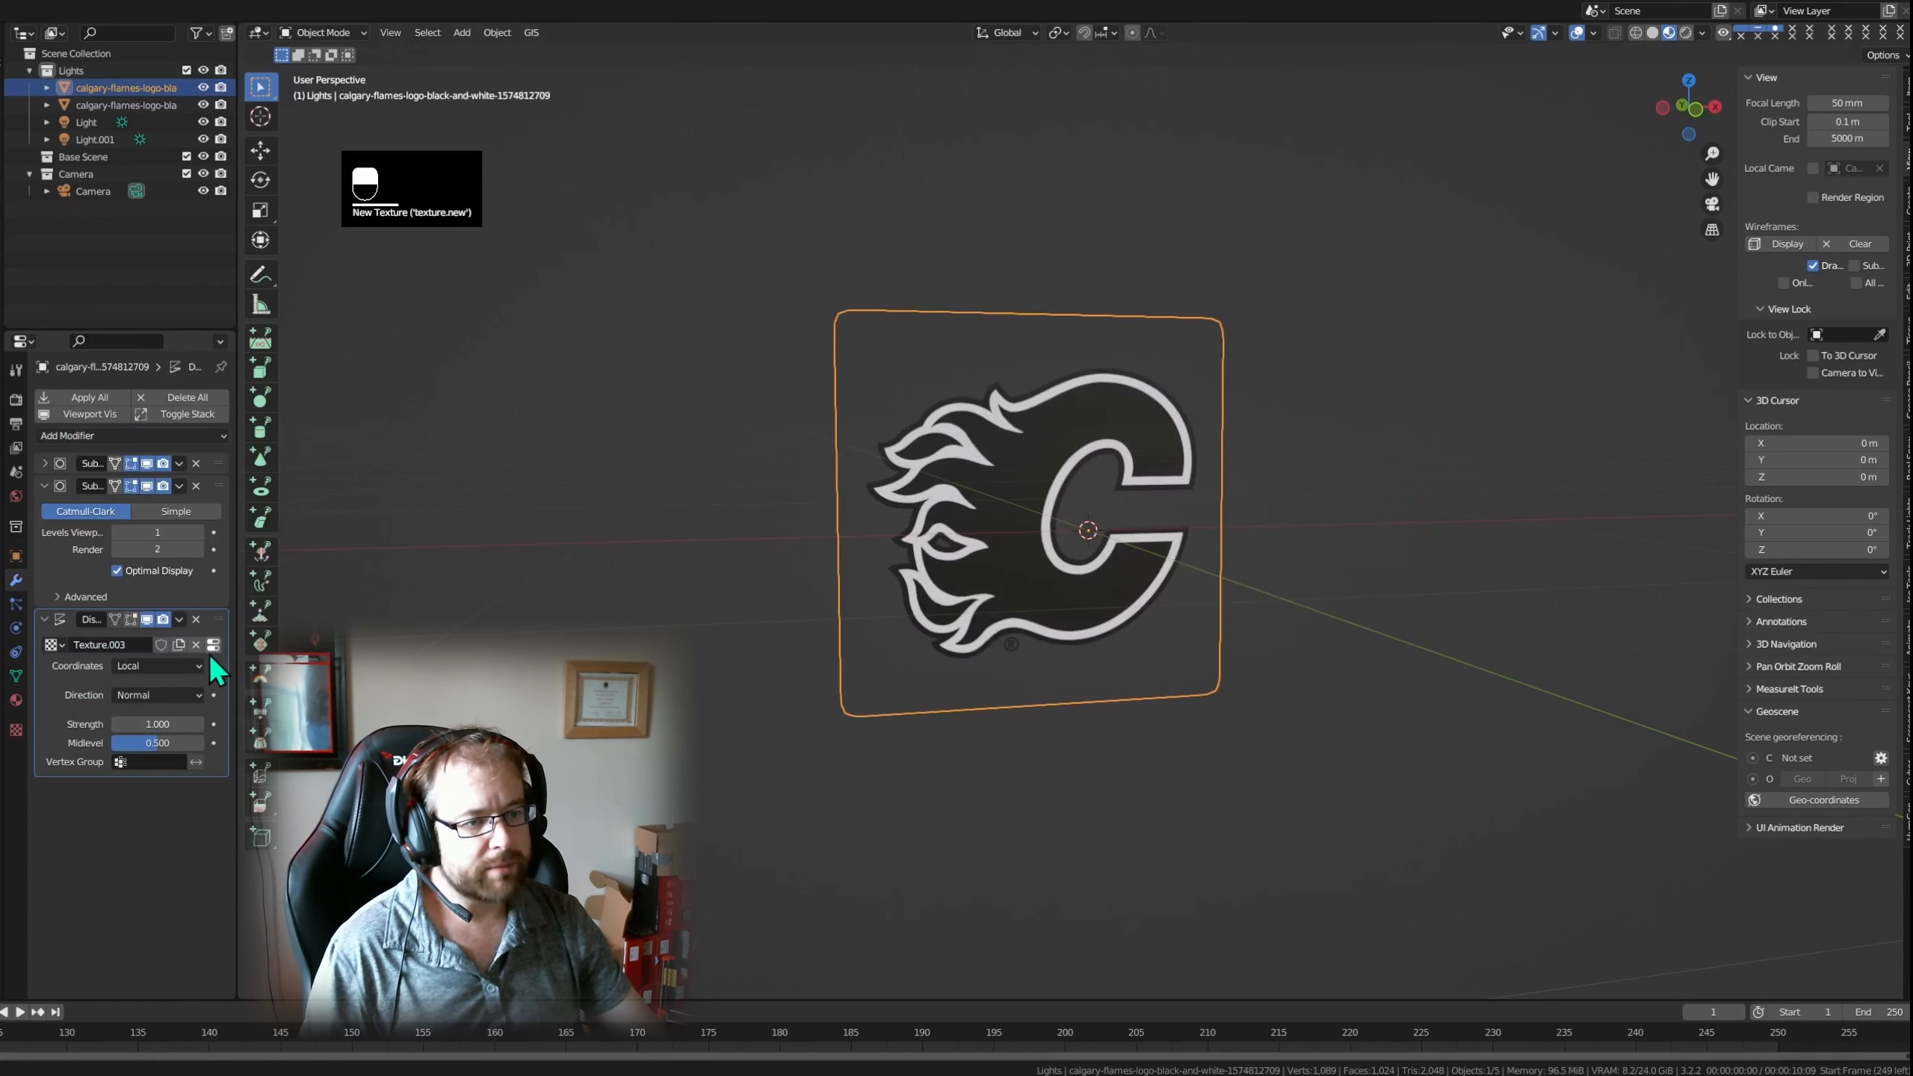
left_click(211, 646)
left_click(61, 697)
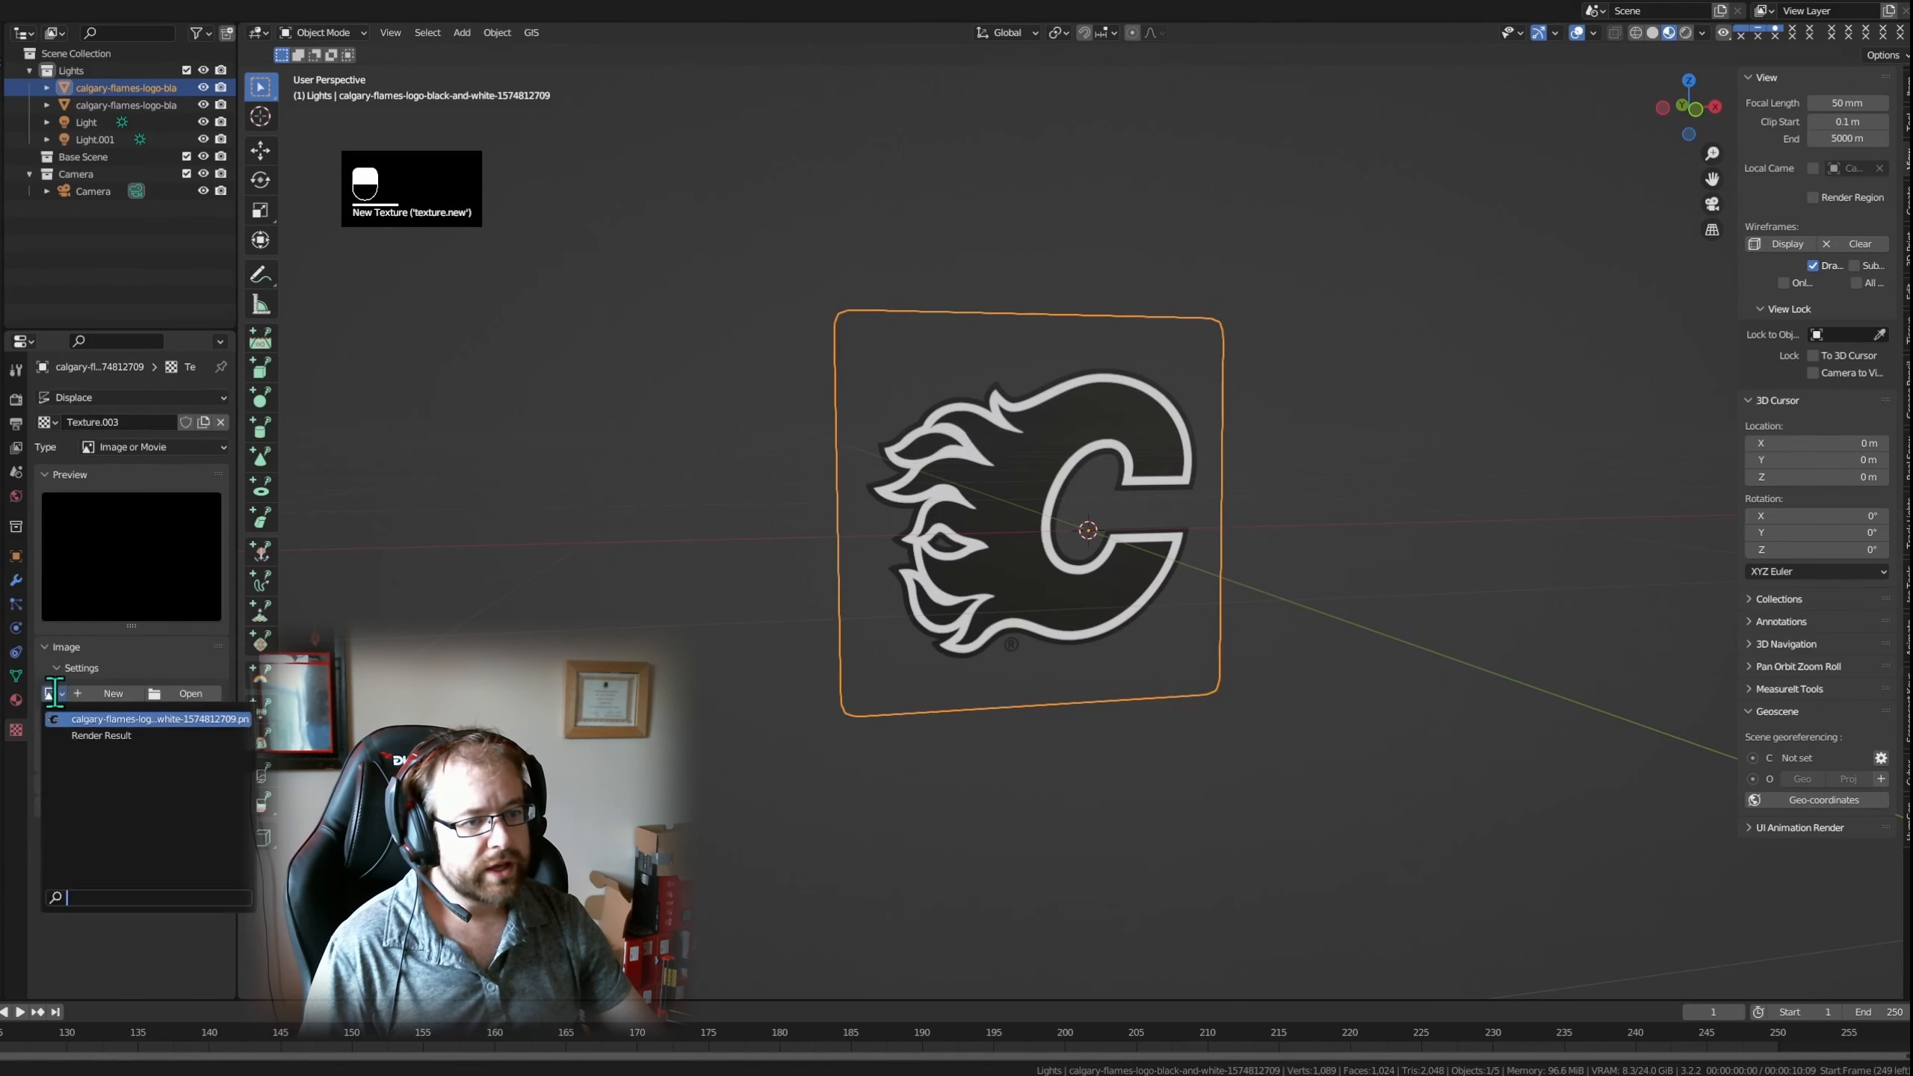
left_click(135, 717)
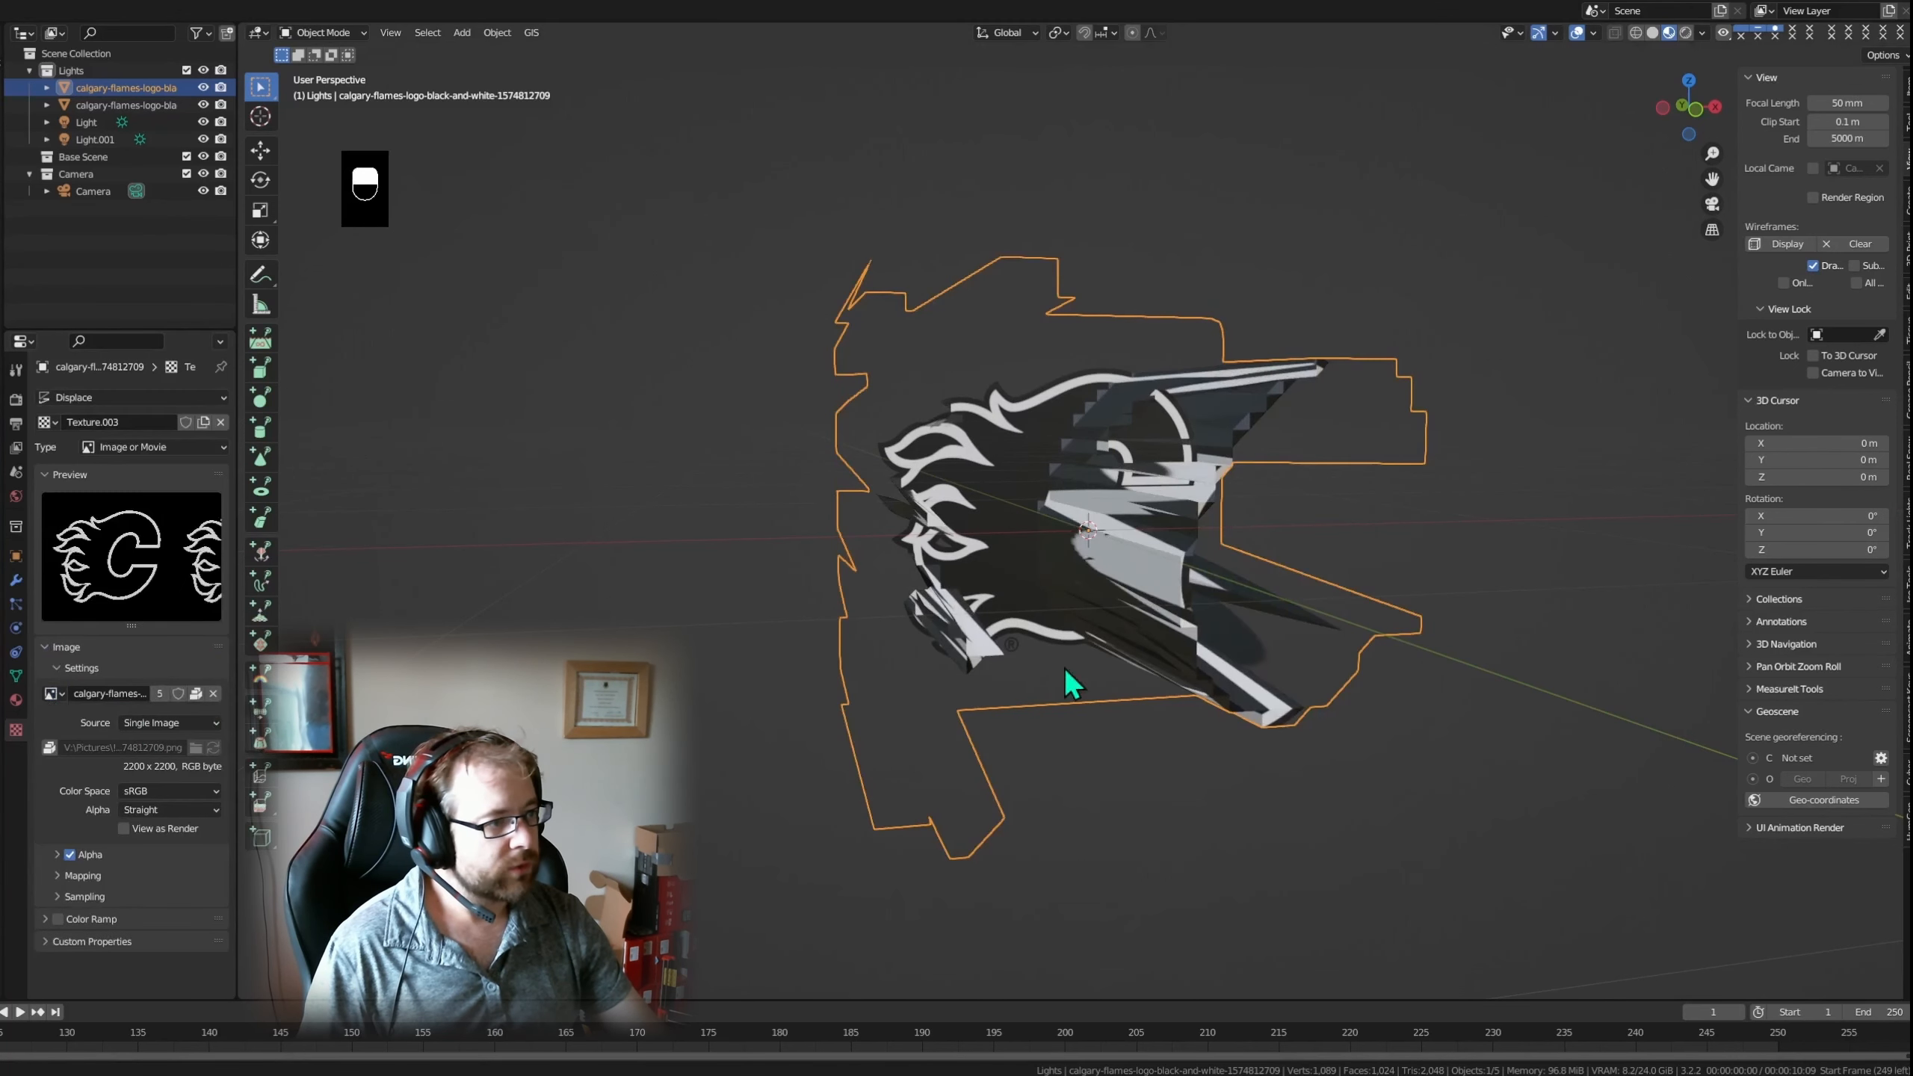
- Set the Displace modifier's texture coordinates to UV and choose UVMap as its UV map
left_click(15, 580)
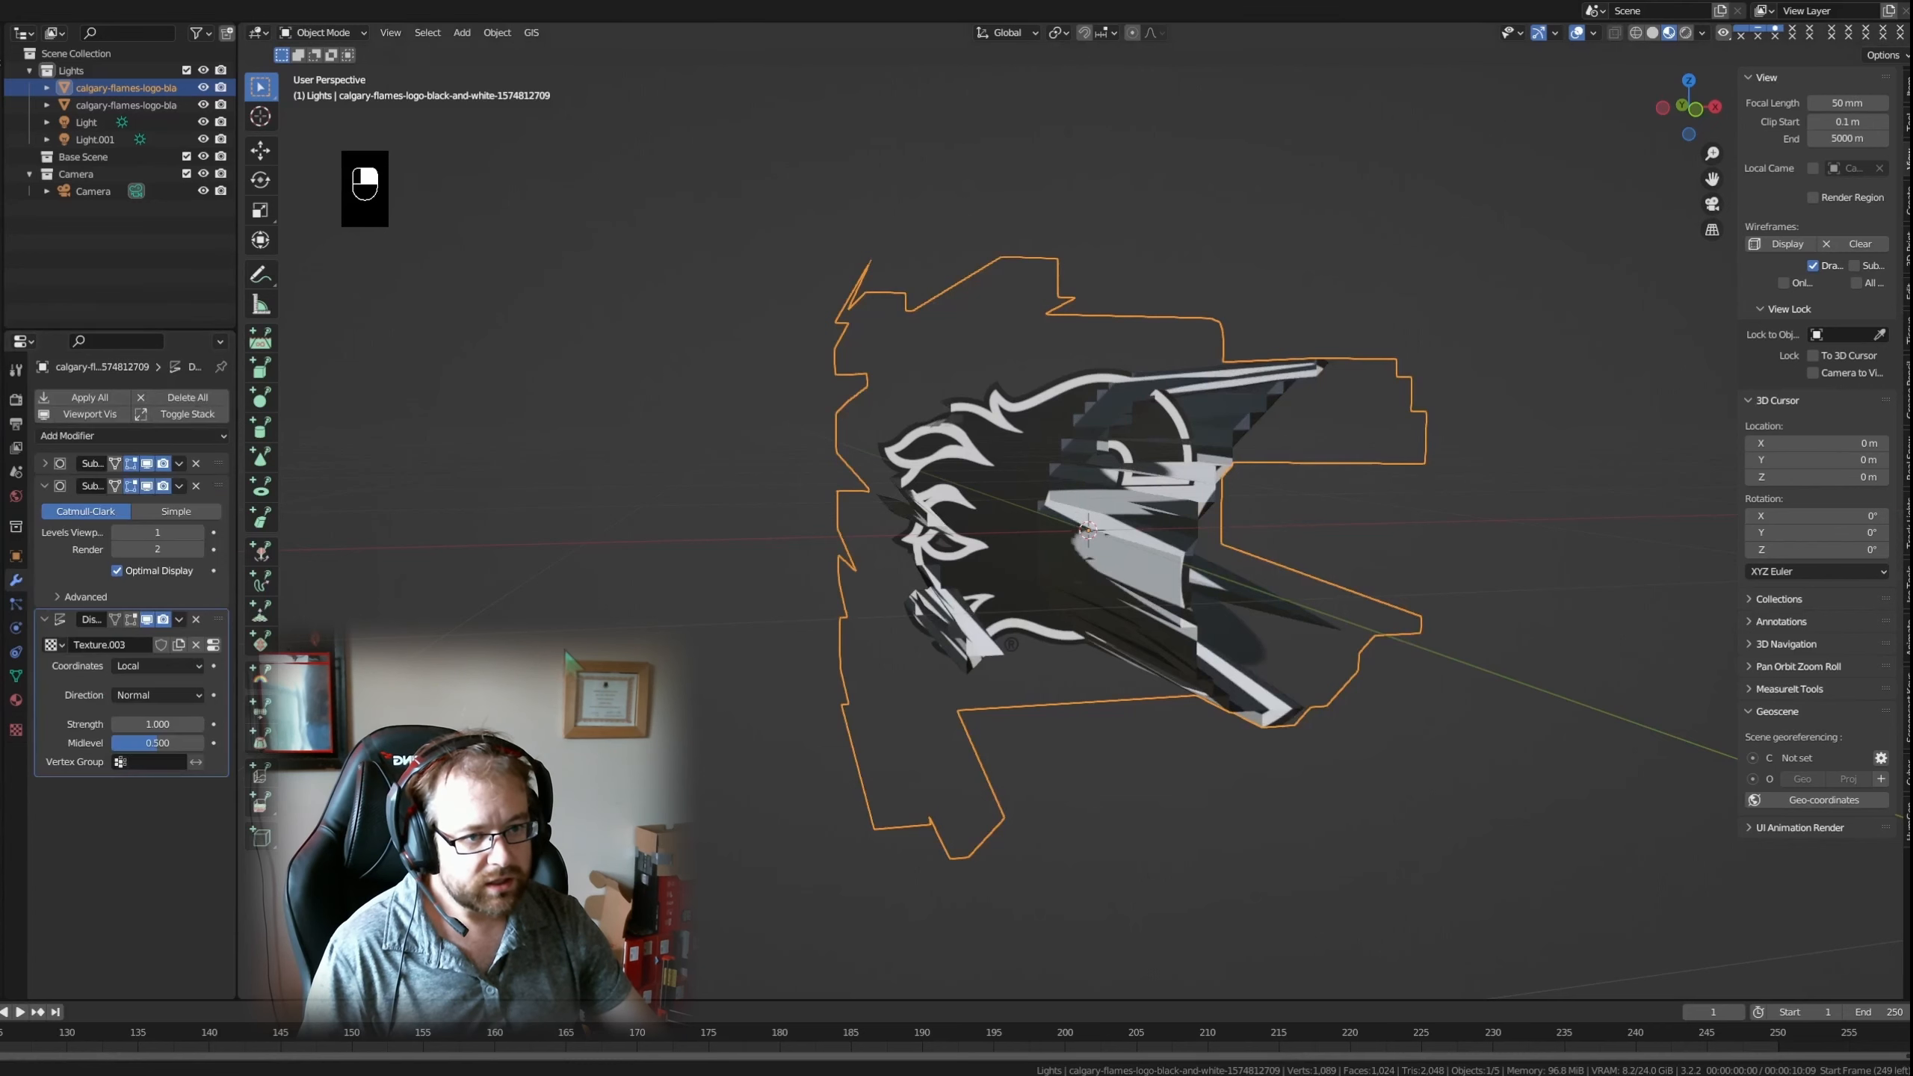
middle_click_drag(975, 632, 1205, 626)
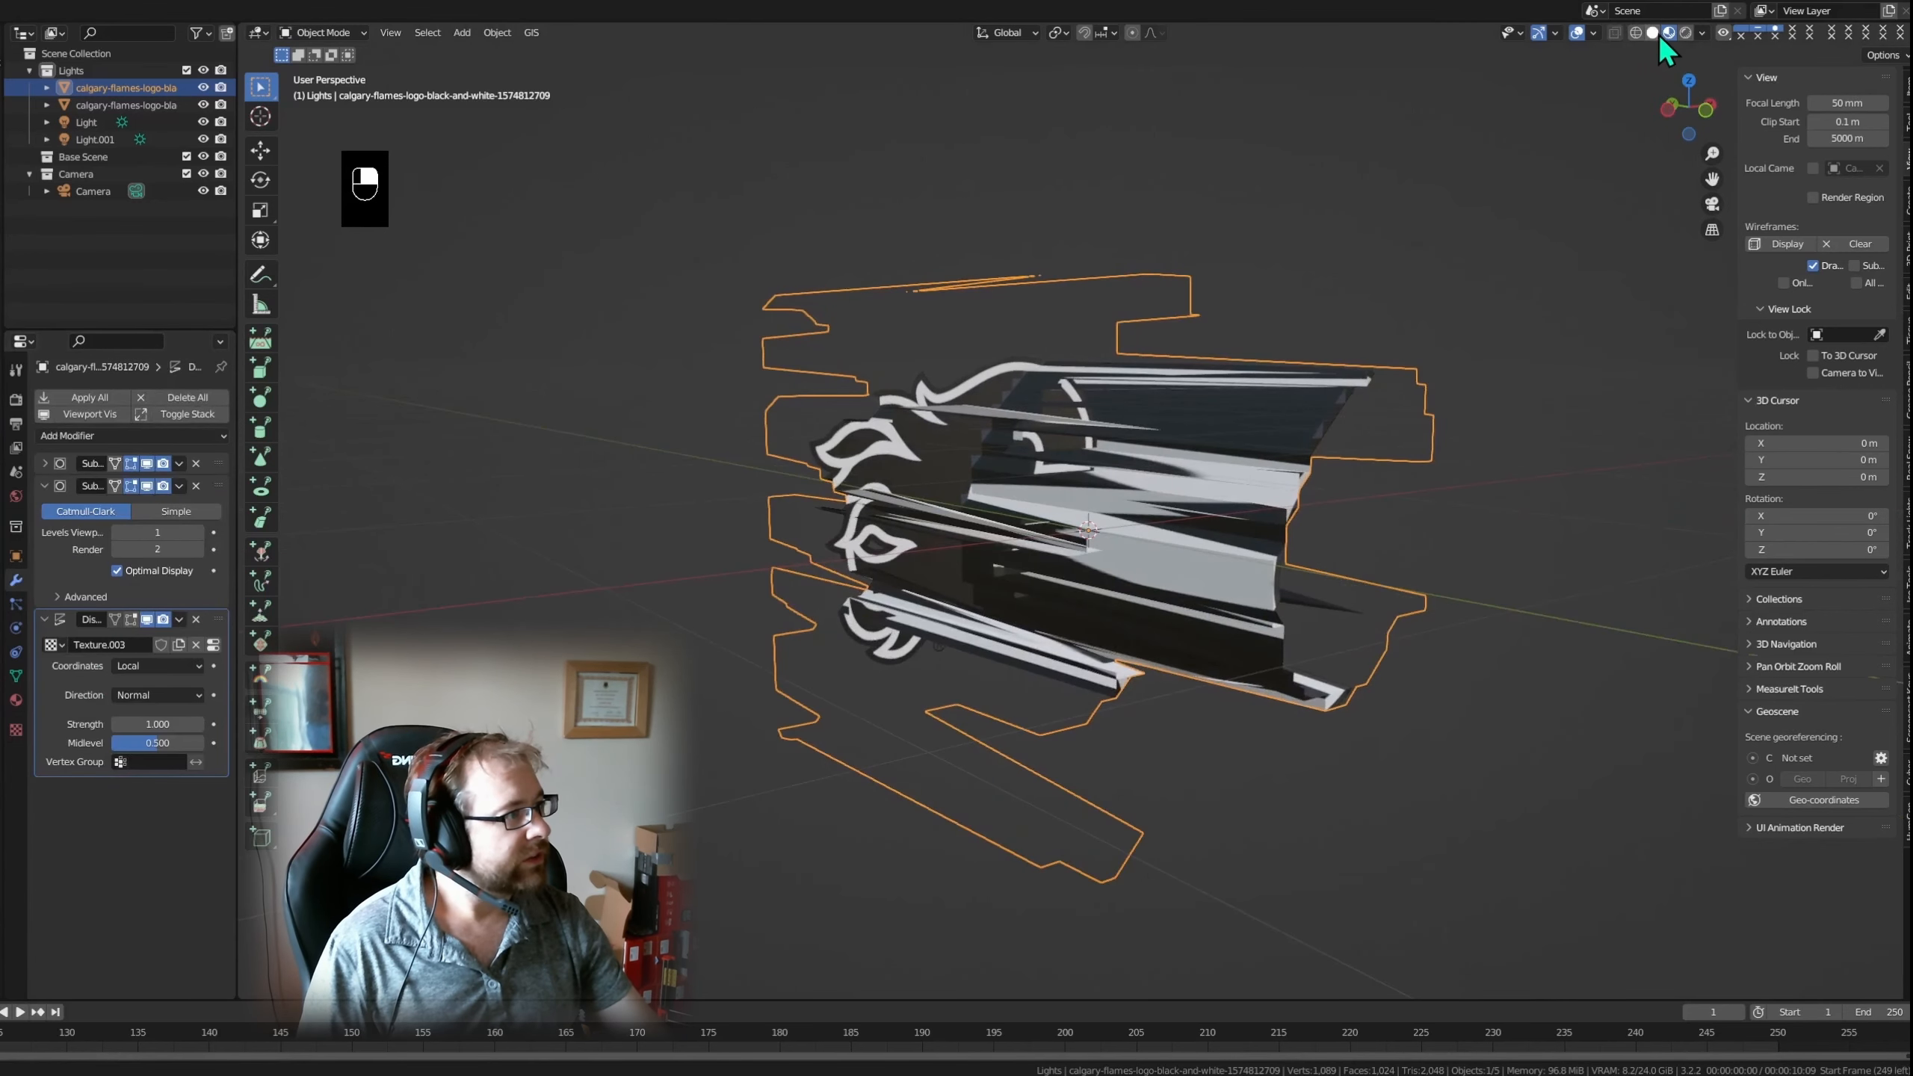
left_click(1653, 32)
mouse_move(1417, 383)
middle_mouse_down()
mouse_move(1238, 407)
mouse_move(1388, 389)
mouse_move(1288, 389)
mouse_move(1437, 337)
middle_mouse_up()
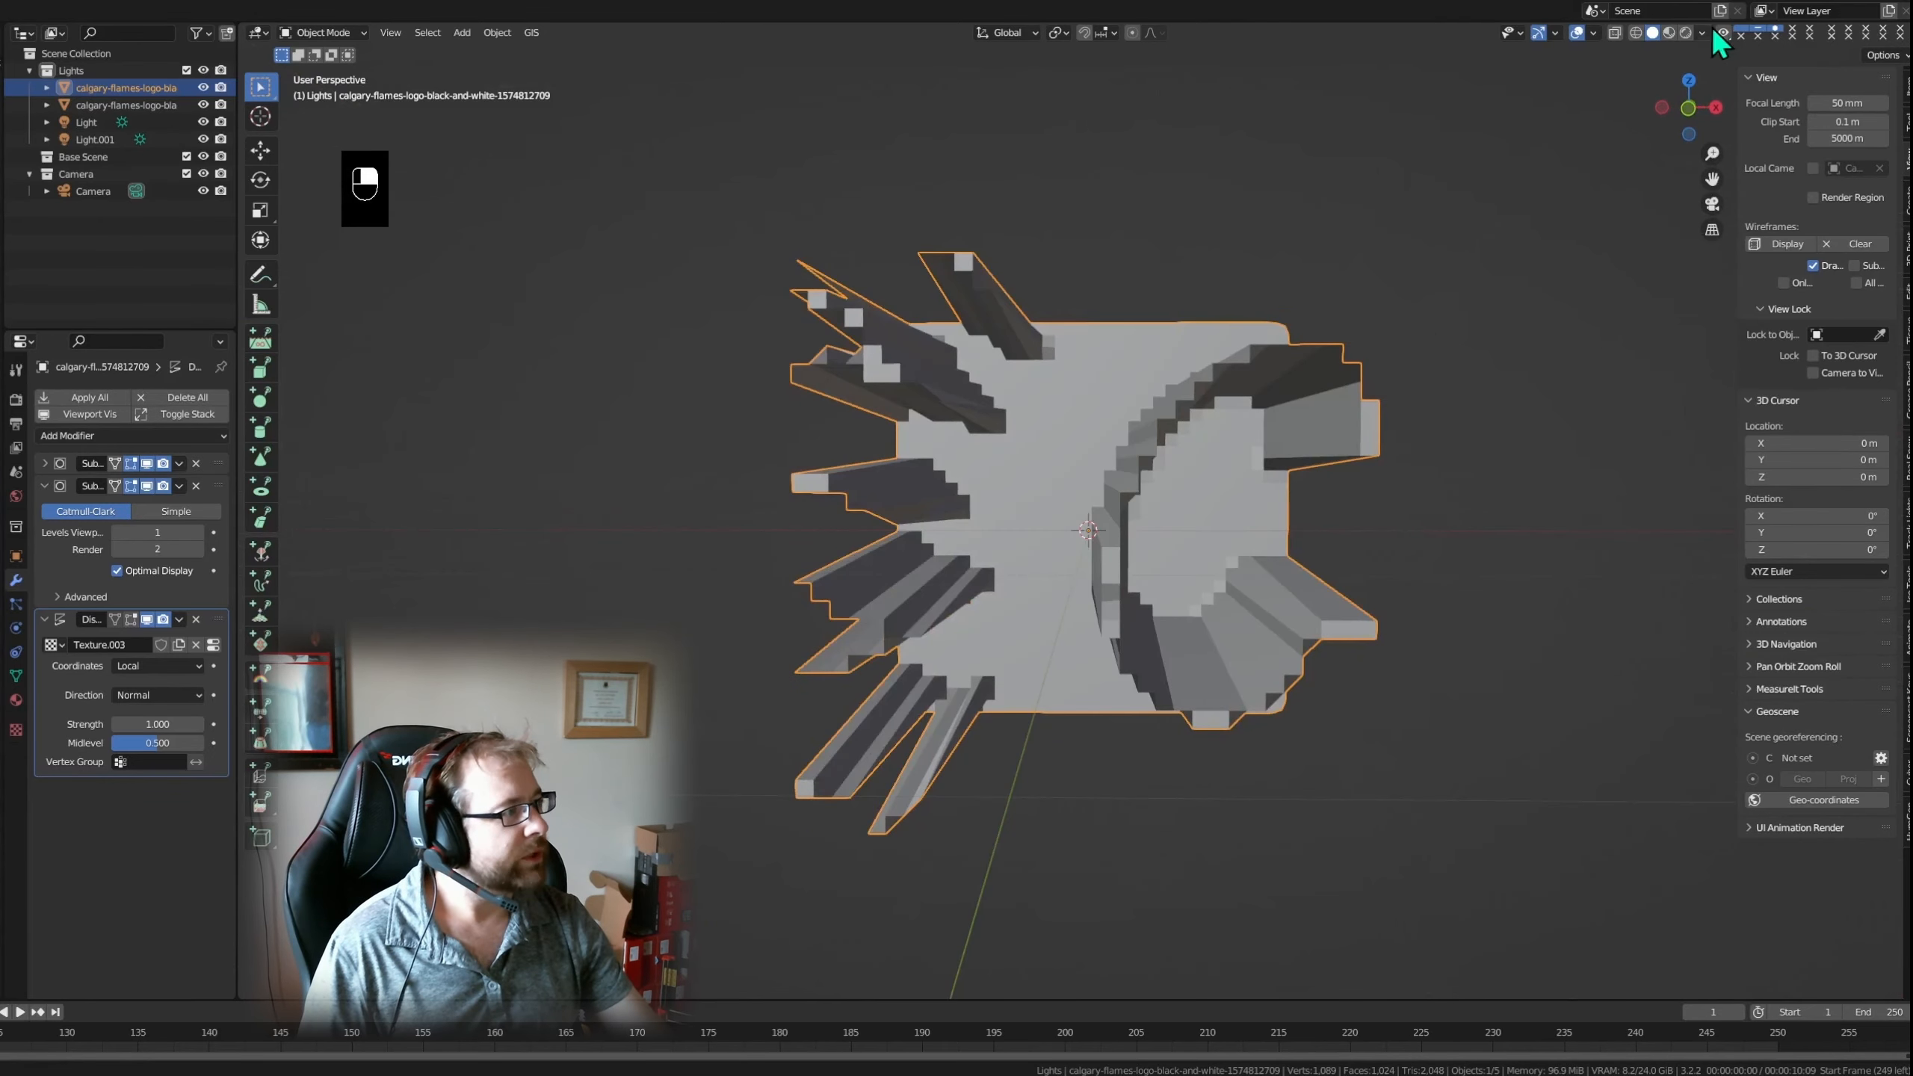
left_click(1686, 33)
mouse_move(1284, 478)
middle_mouse_down()
mouse_move(1328, 474)
mouse_move(1273, 543)
middle_mouse_up()
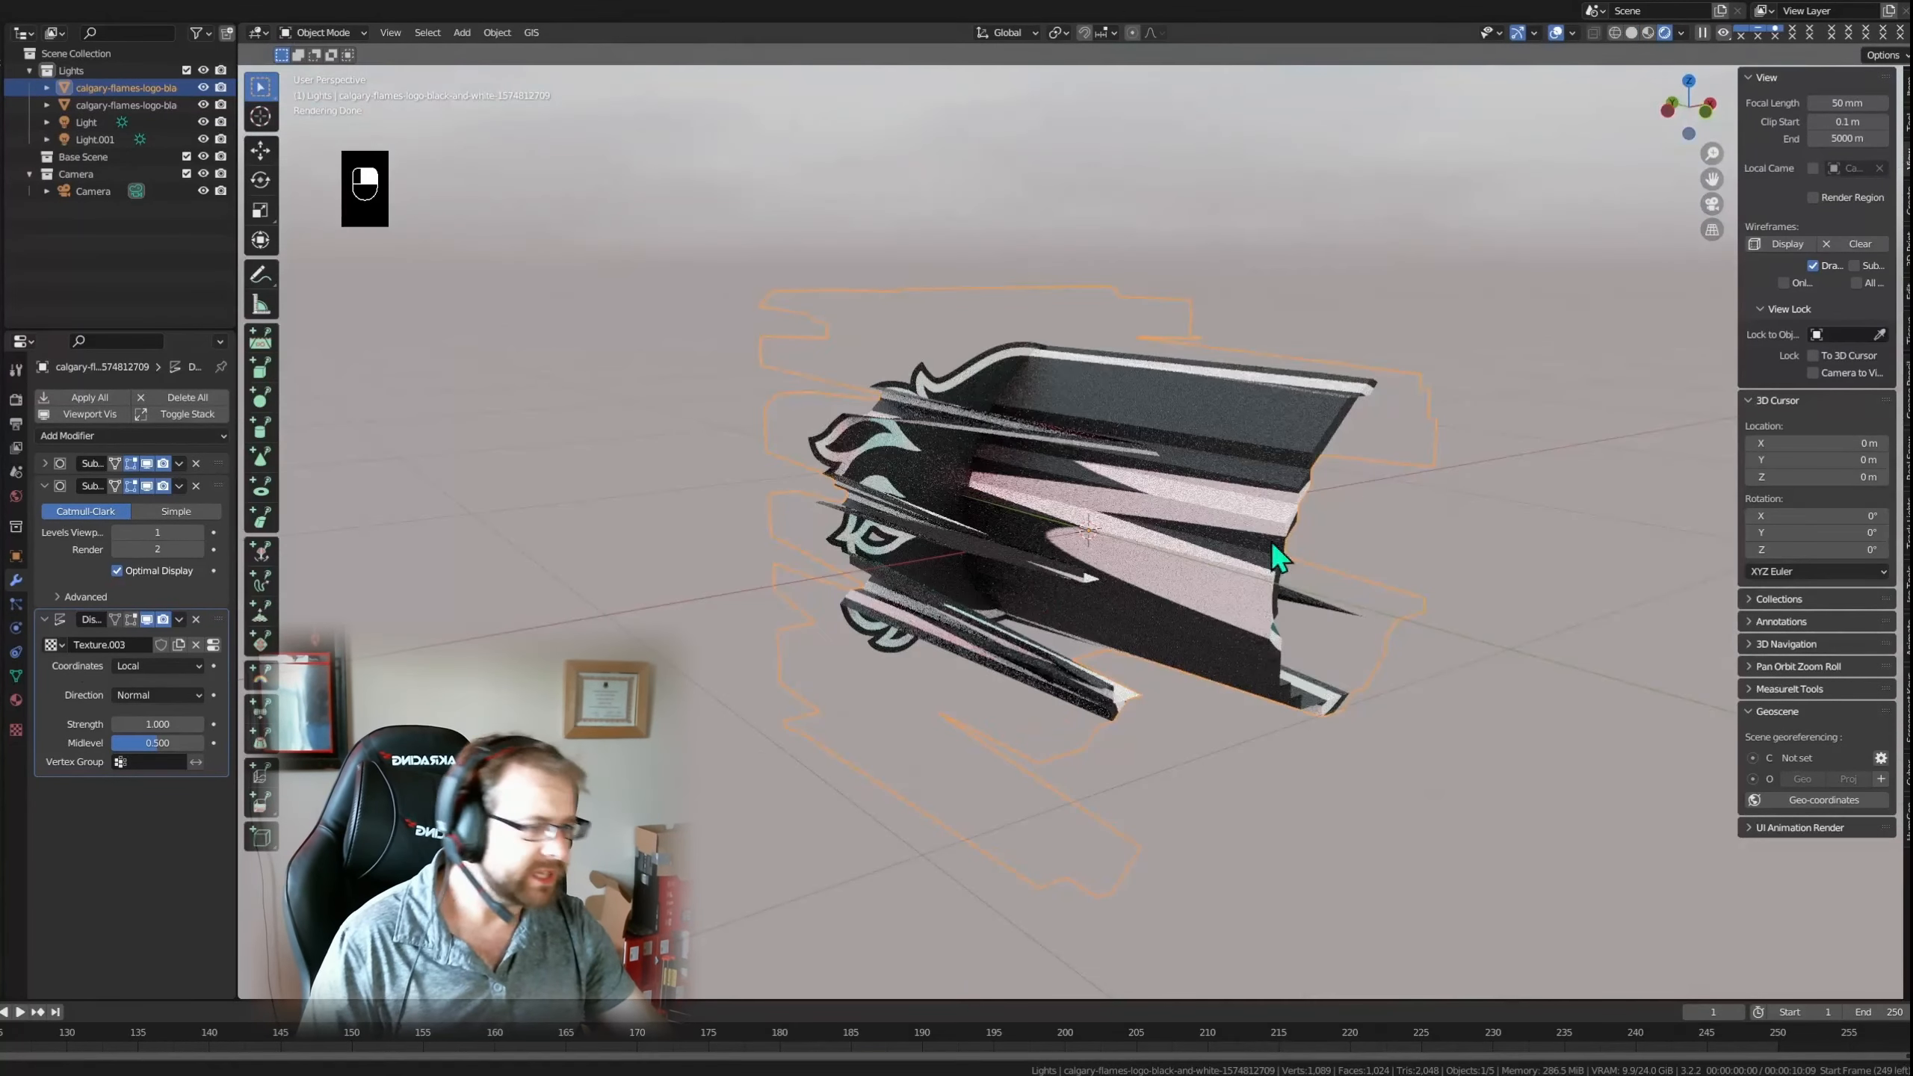
left_click(159, 667)
left_click(151, 727)
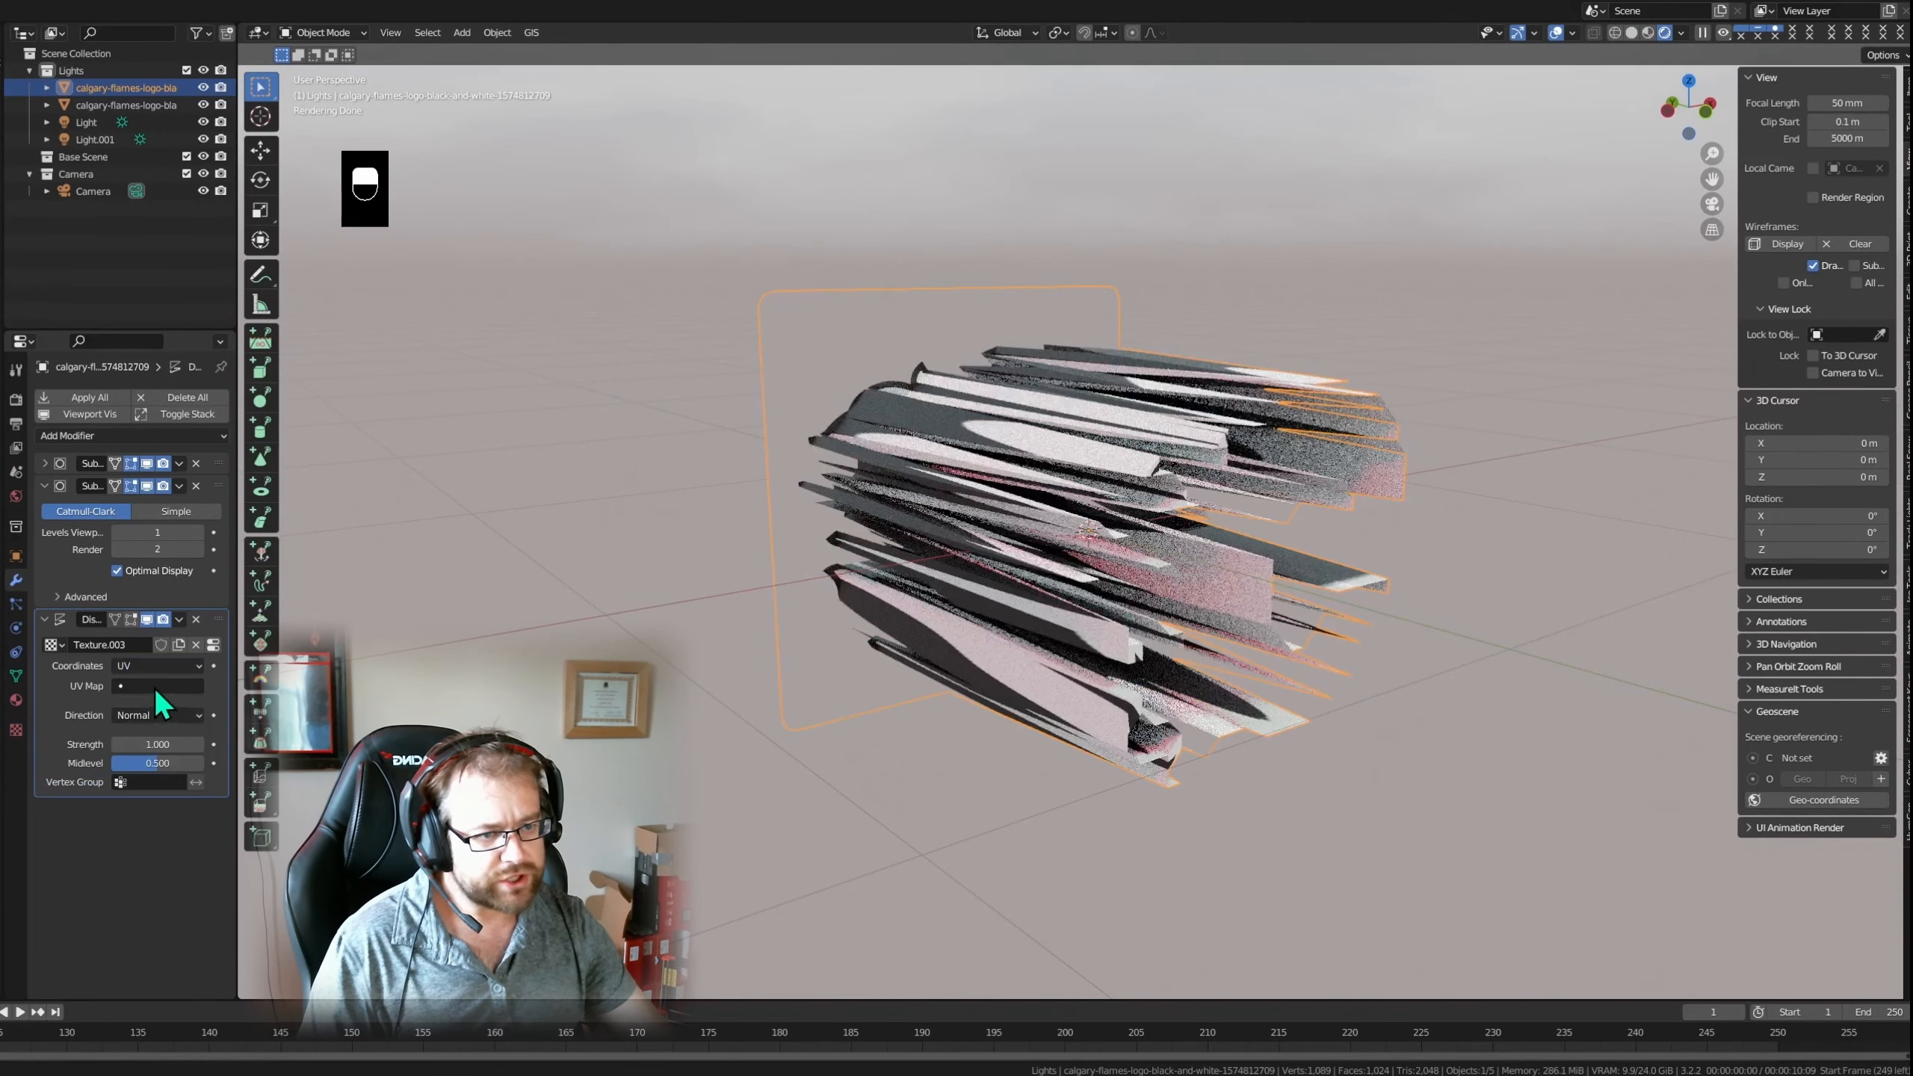
left_click(162, 686)
left_click(143, 713)
- In solid shading, set the second subdivision modifier to Simple with viewport levels of 5
middle_click_drag(979, 715, 1255, 735)
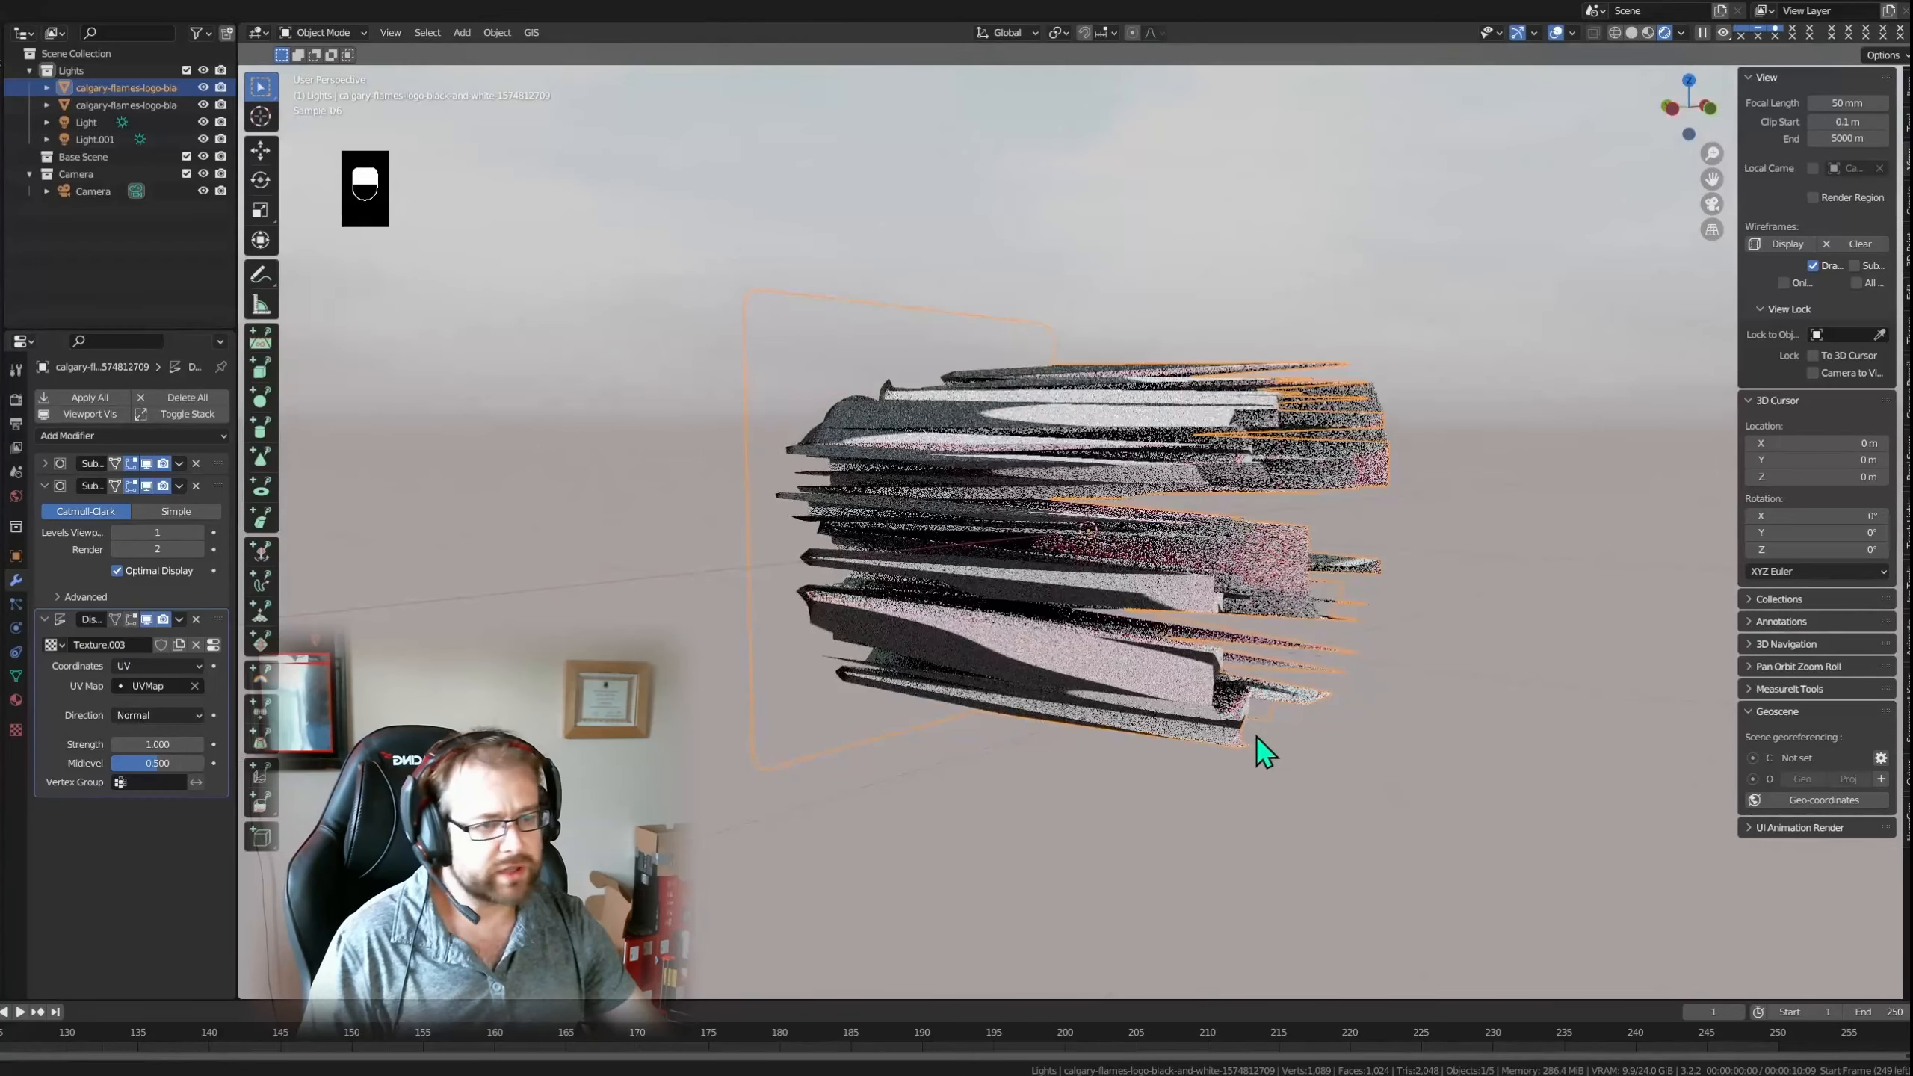
left_click(1632, 32)
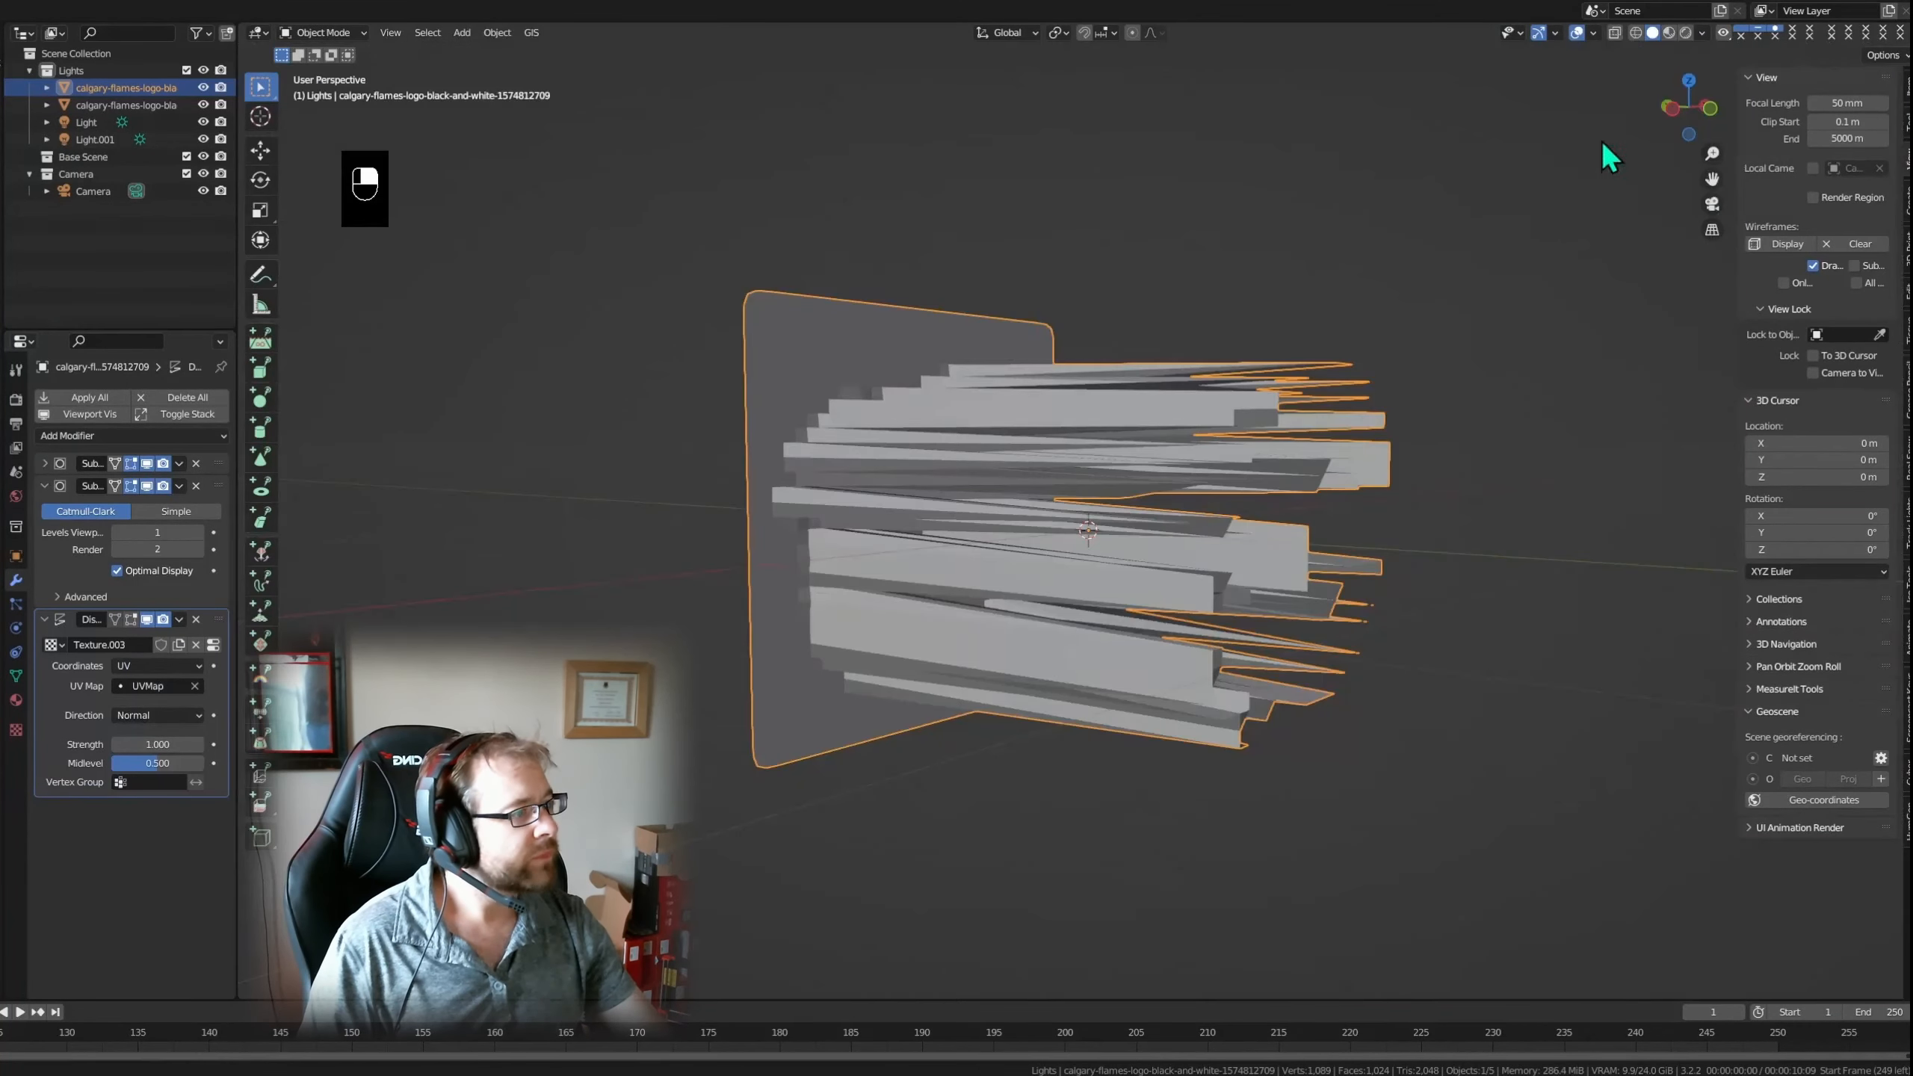
scroll(1363, 446, "up", 4)
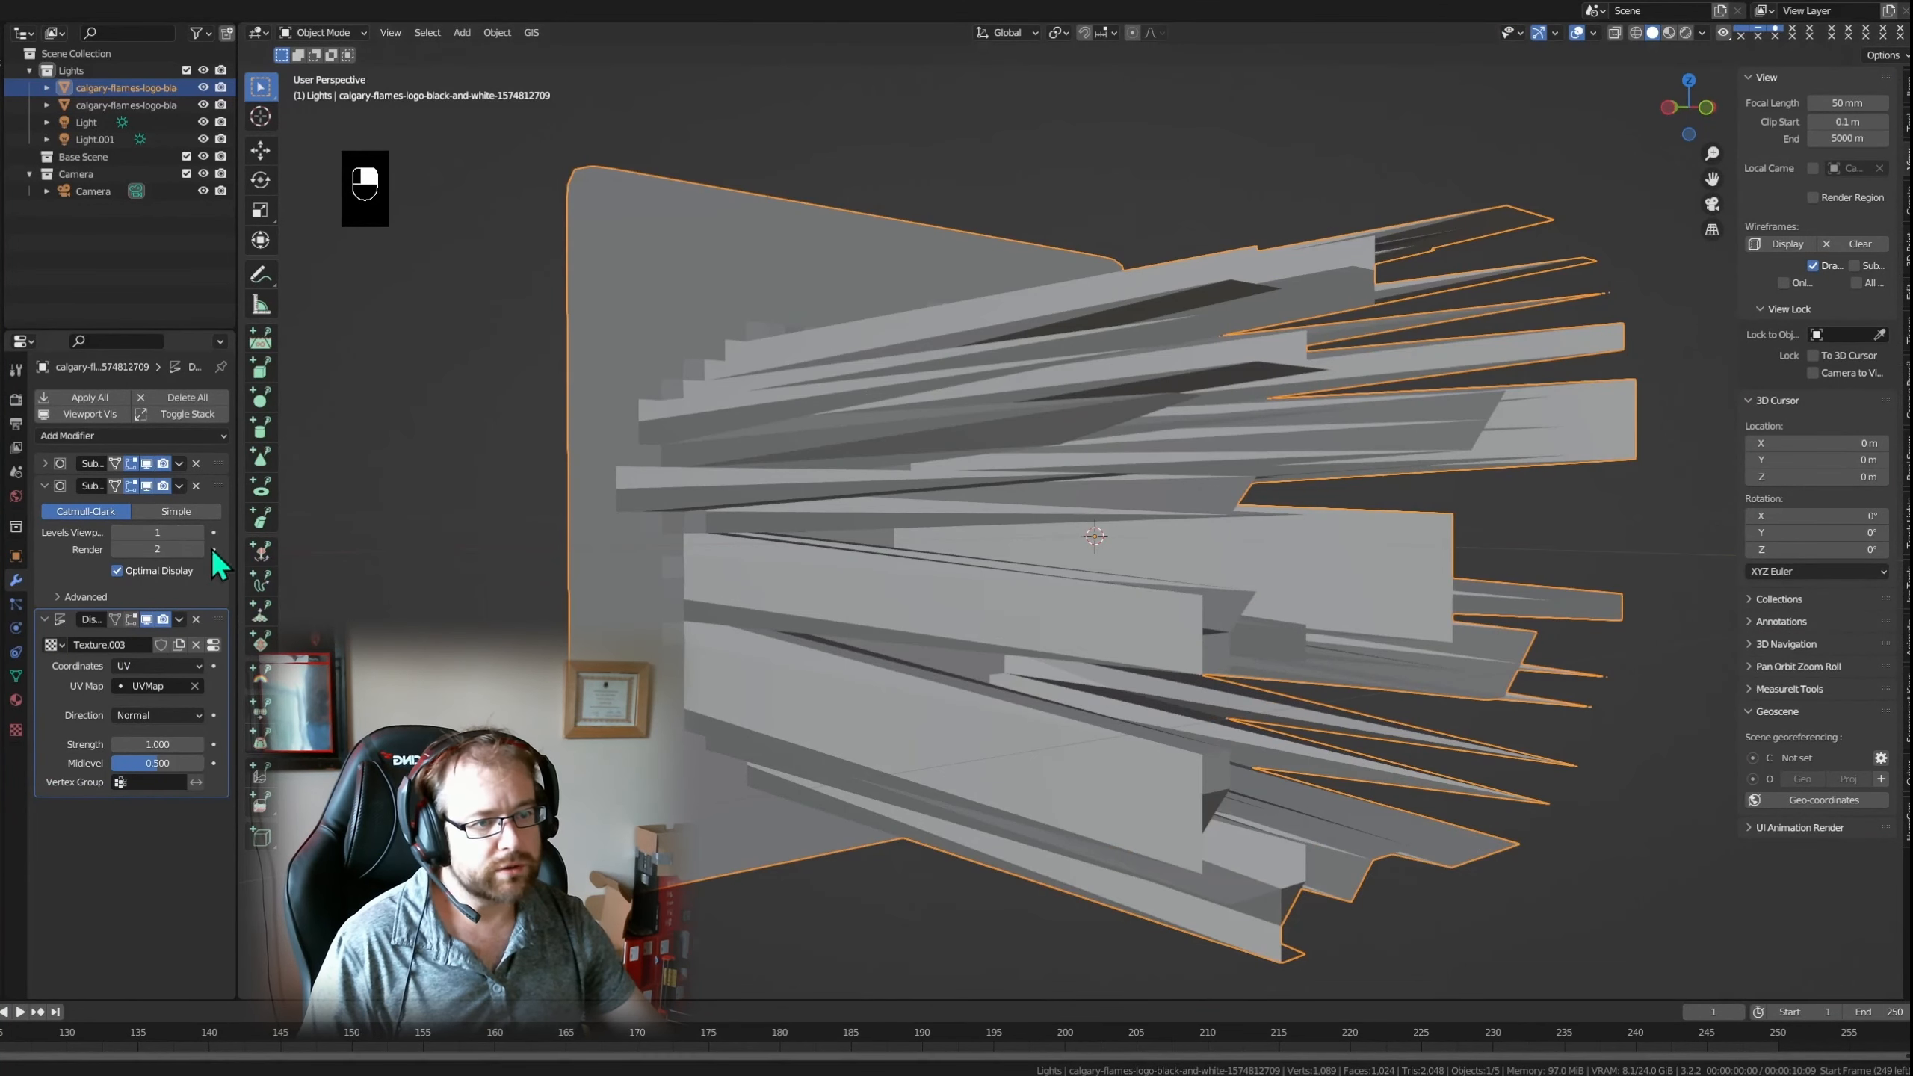
left_click(188, 511)
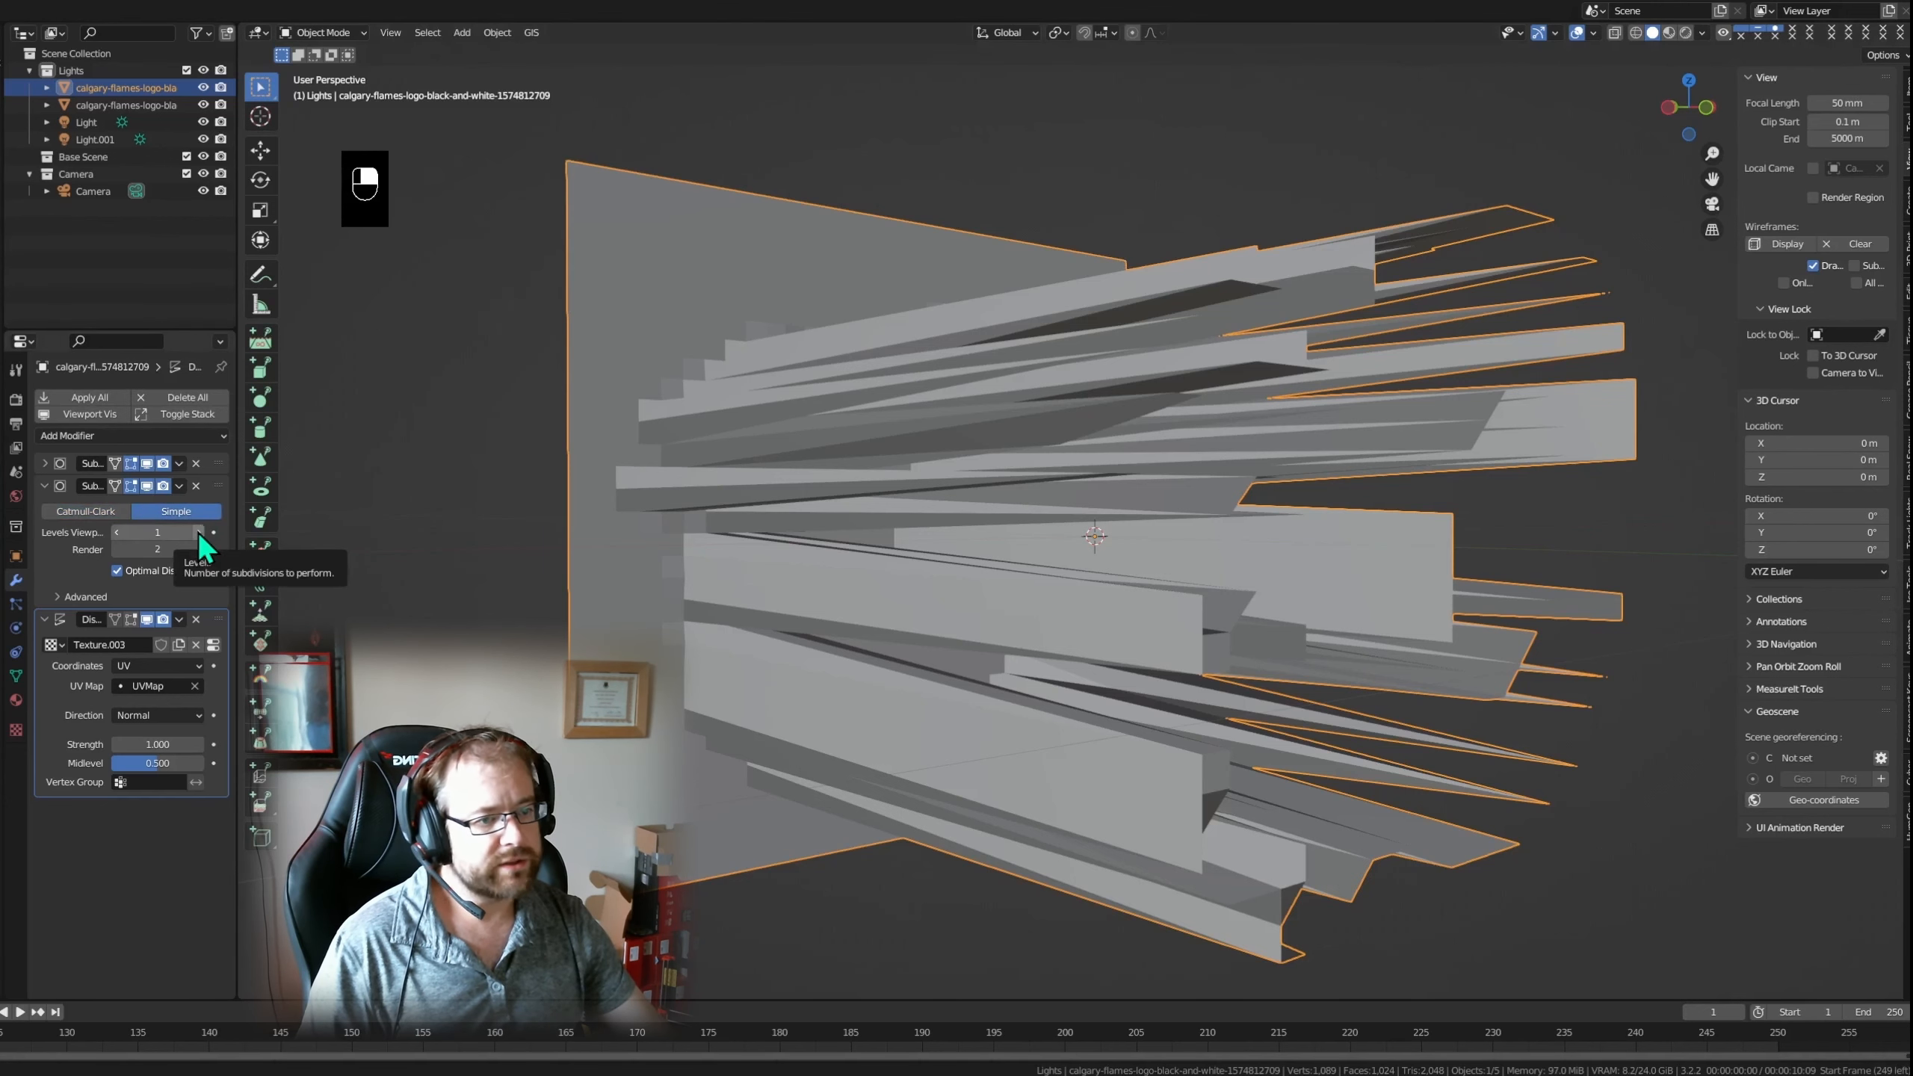
left_click(198, 533)
left_click(198, 534)
left_click(198, 532)
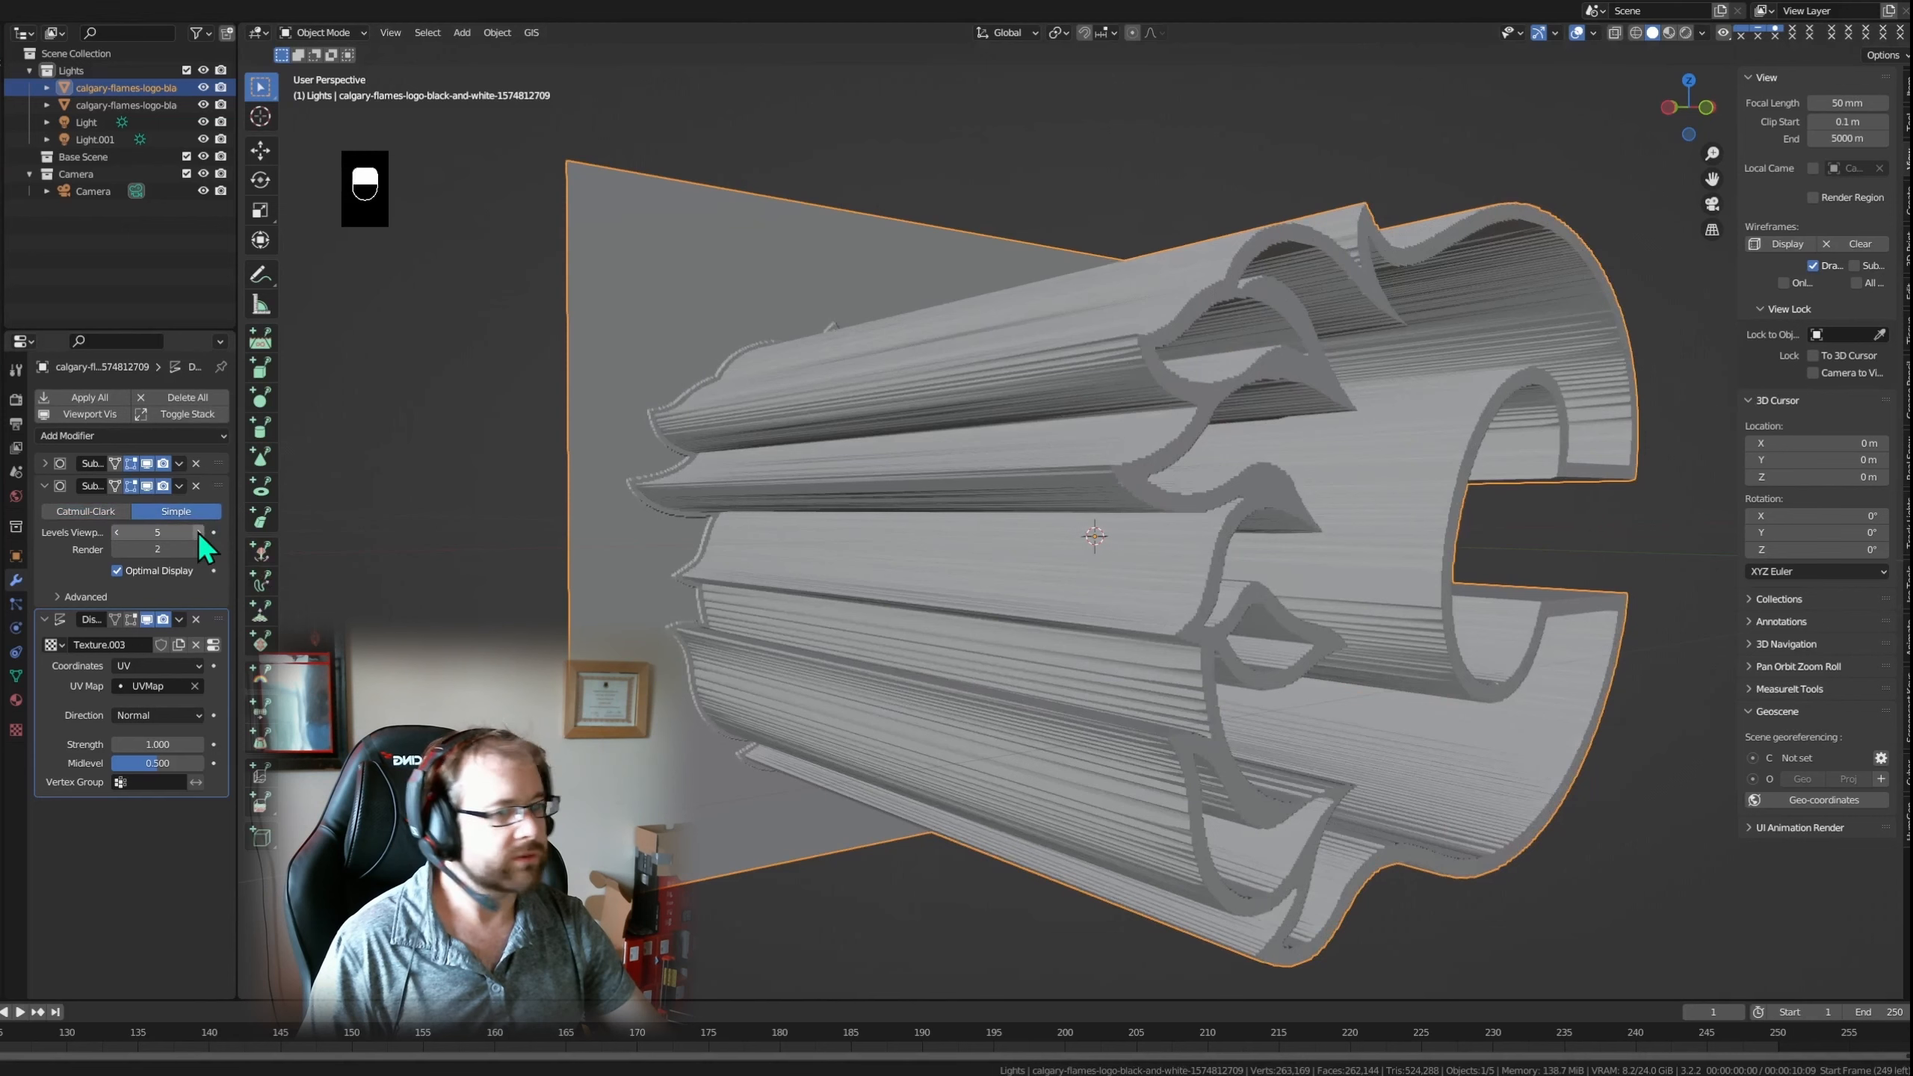
left_click(198, 532)
- Raise the second subdivision modifier's viewport levels to 6 and check the displaced logo's edges
middle_click_drag(1357, 592, 1222, 509)
scroll(1222, 509, "up", 3)
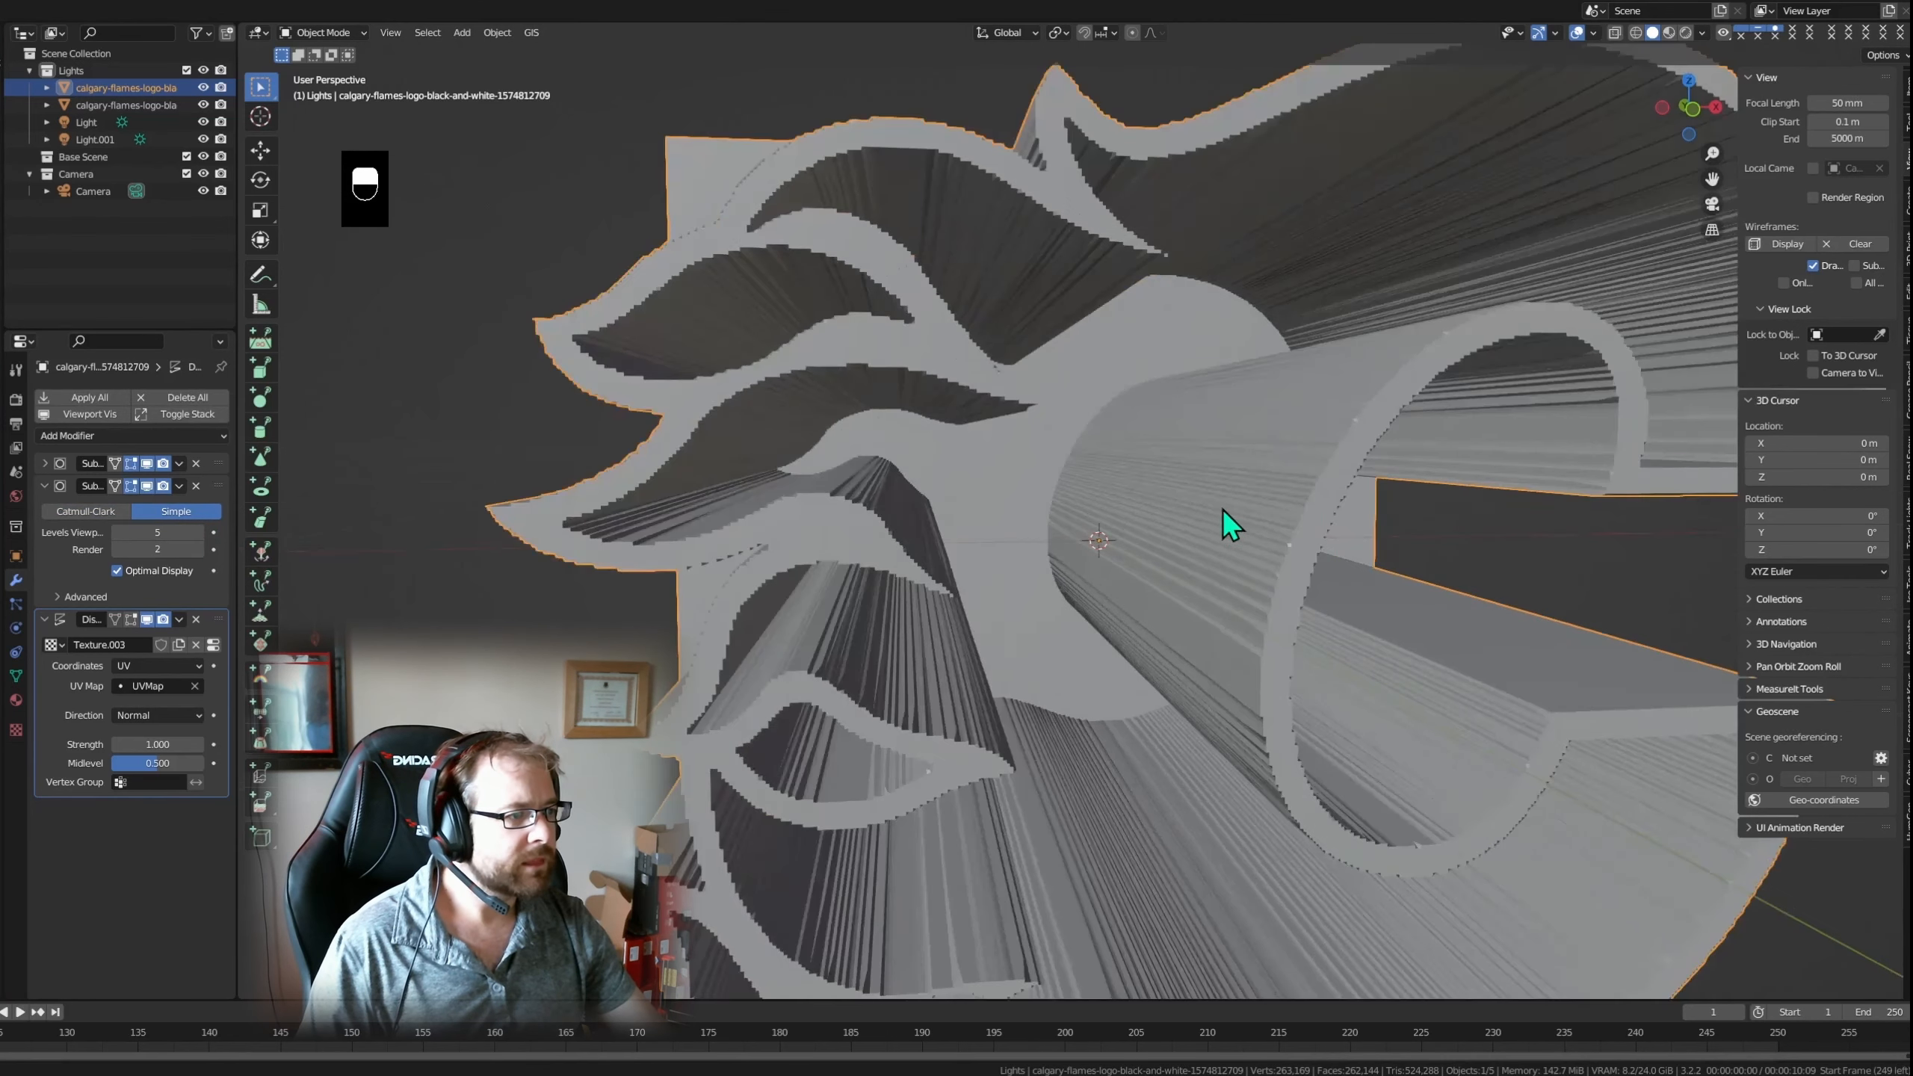
left_click(198, 532)
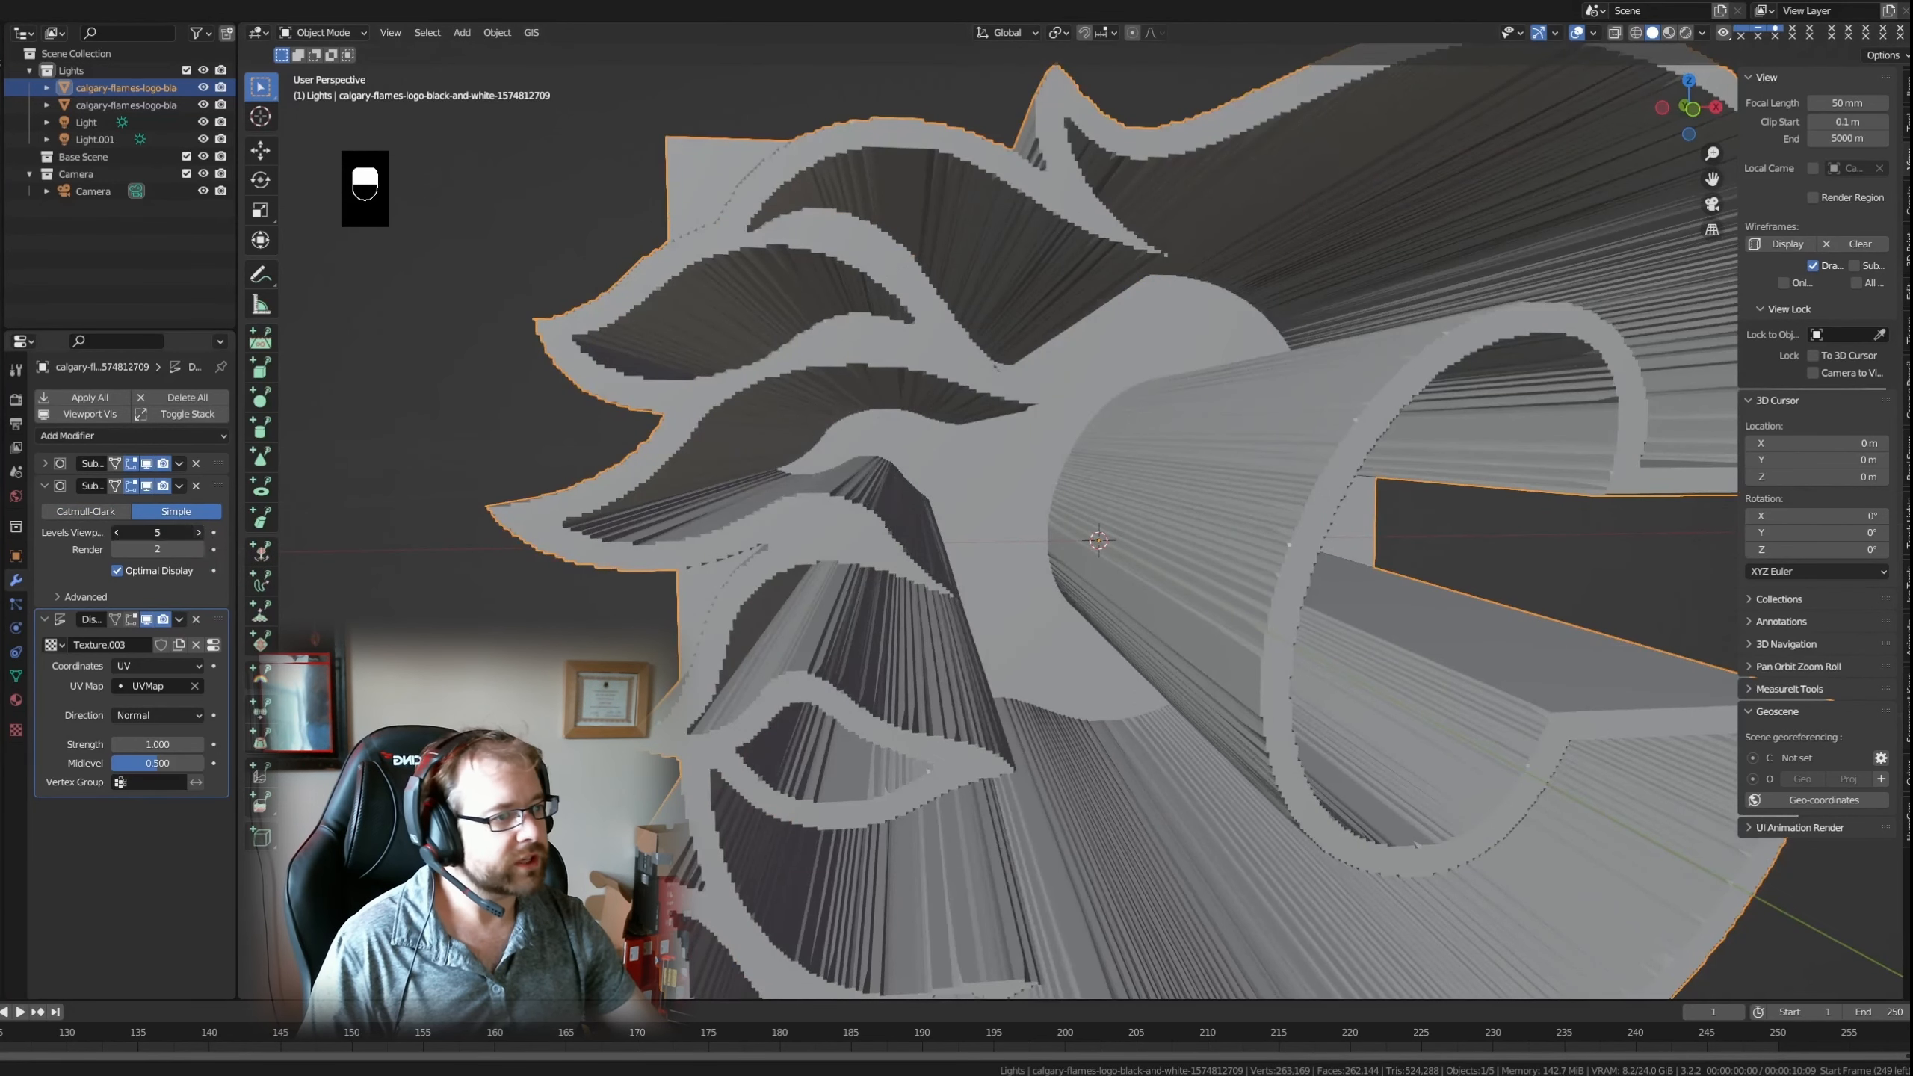
scroll(1145, 663, "down", 6)
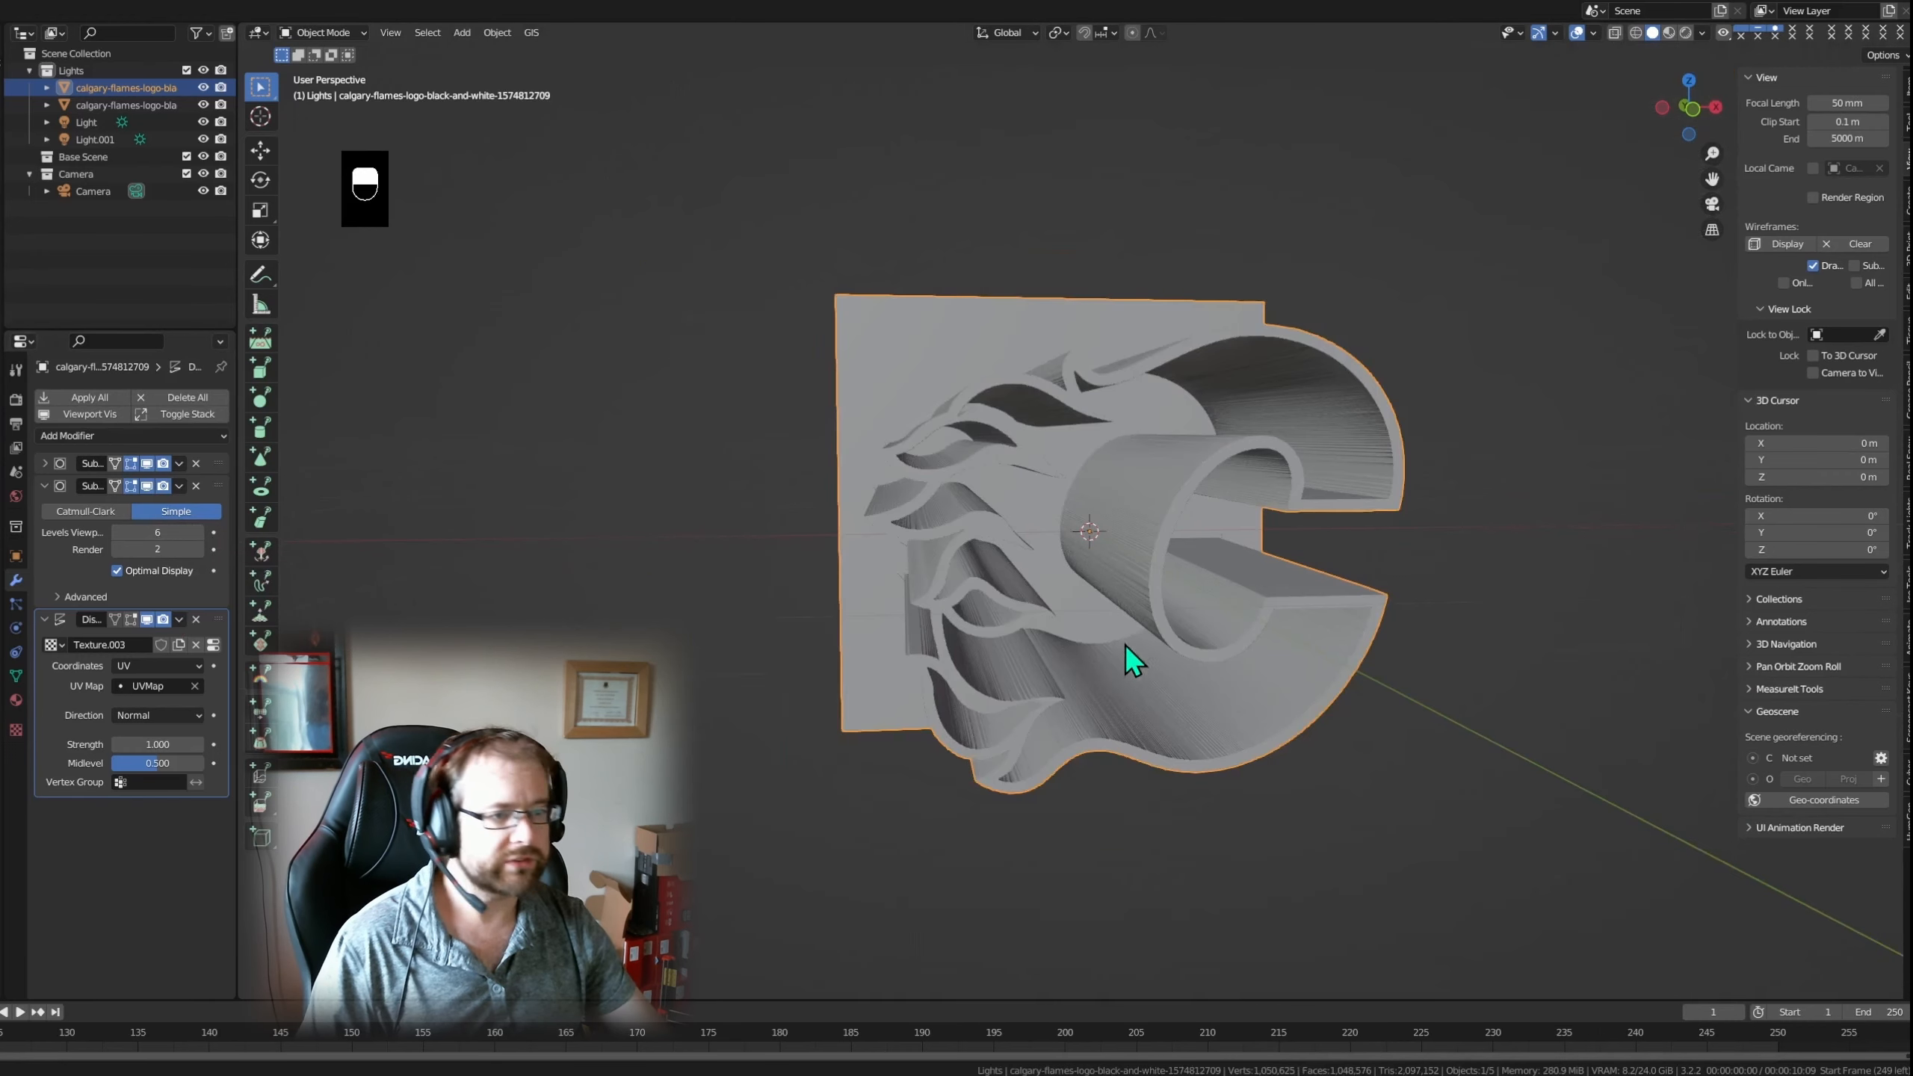
middle_click_drag(659, 481, 1082, 544)
left_click(921, 569)
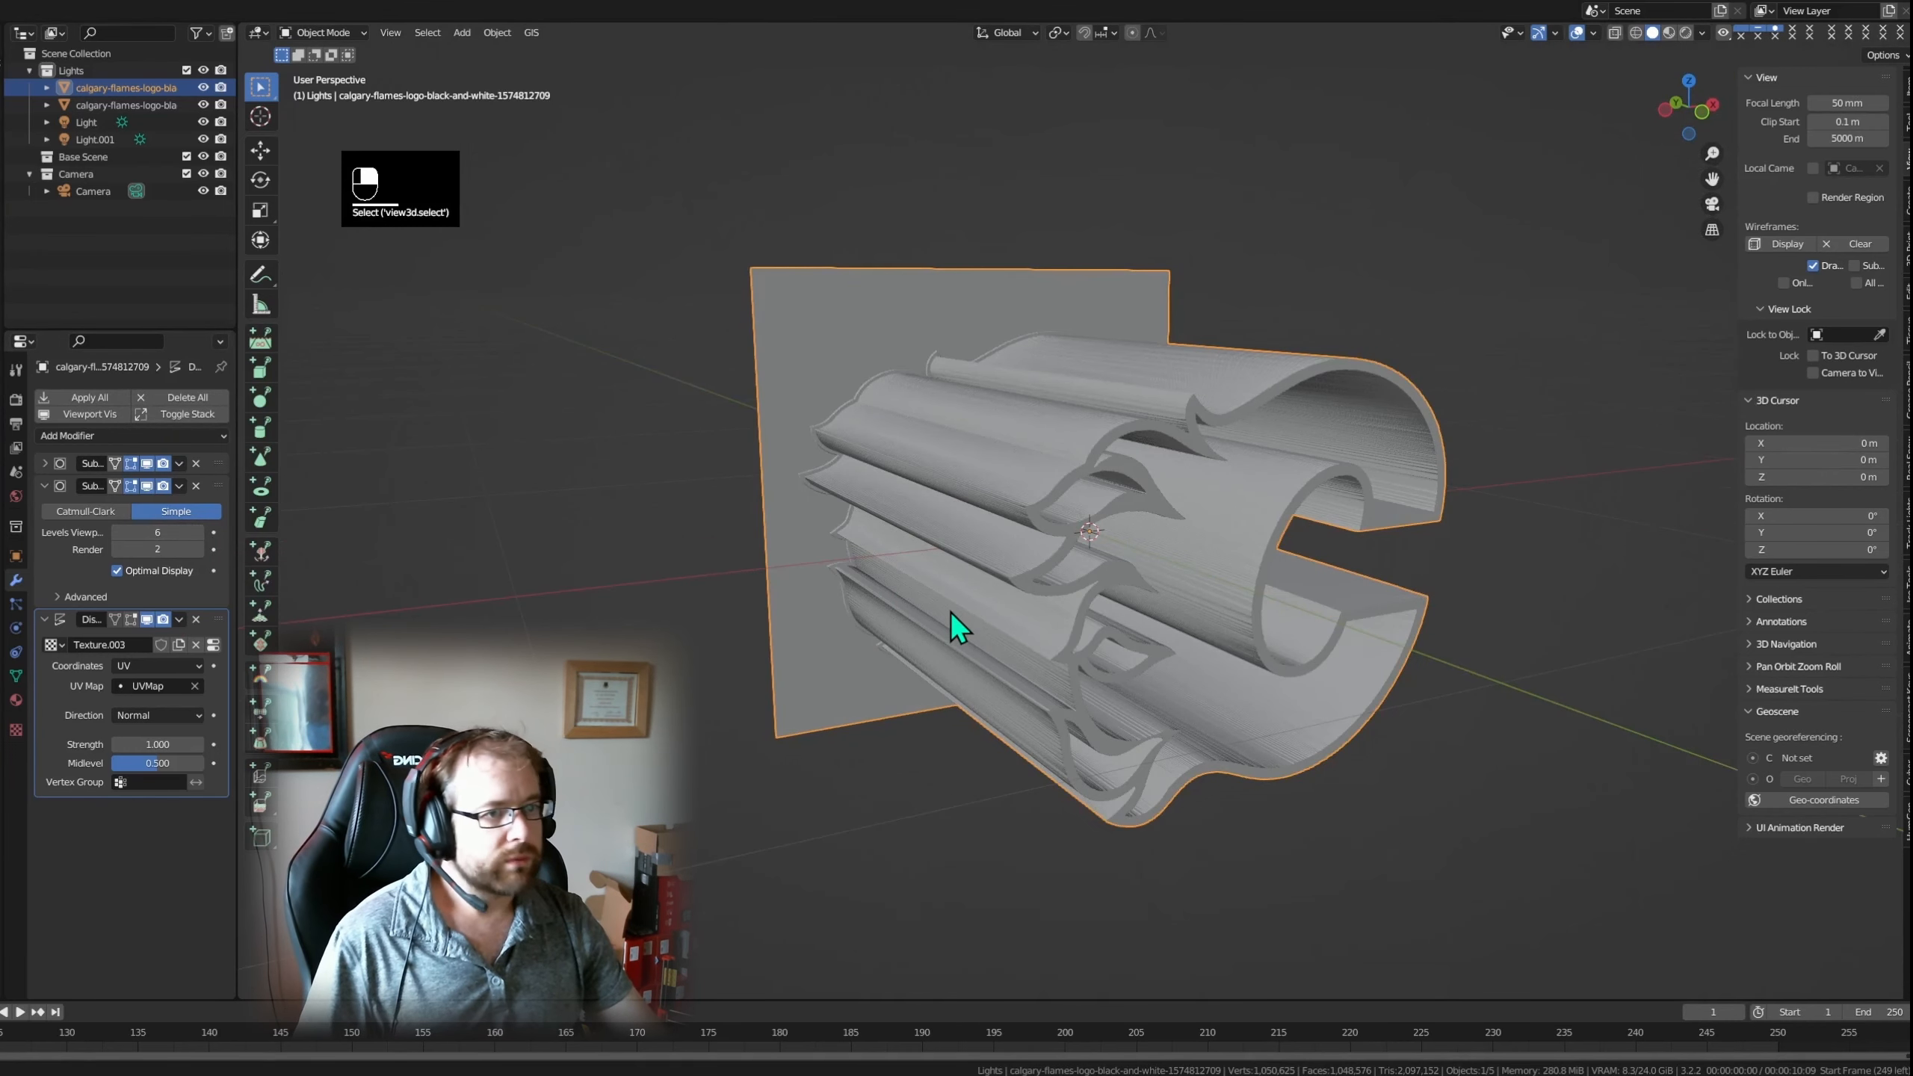
- Convert the displaced logo object to a mesh with Keep Original enabled
right_click(915, 564)
mouse_move(878, 474)
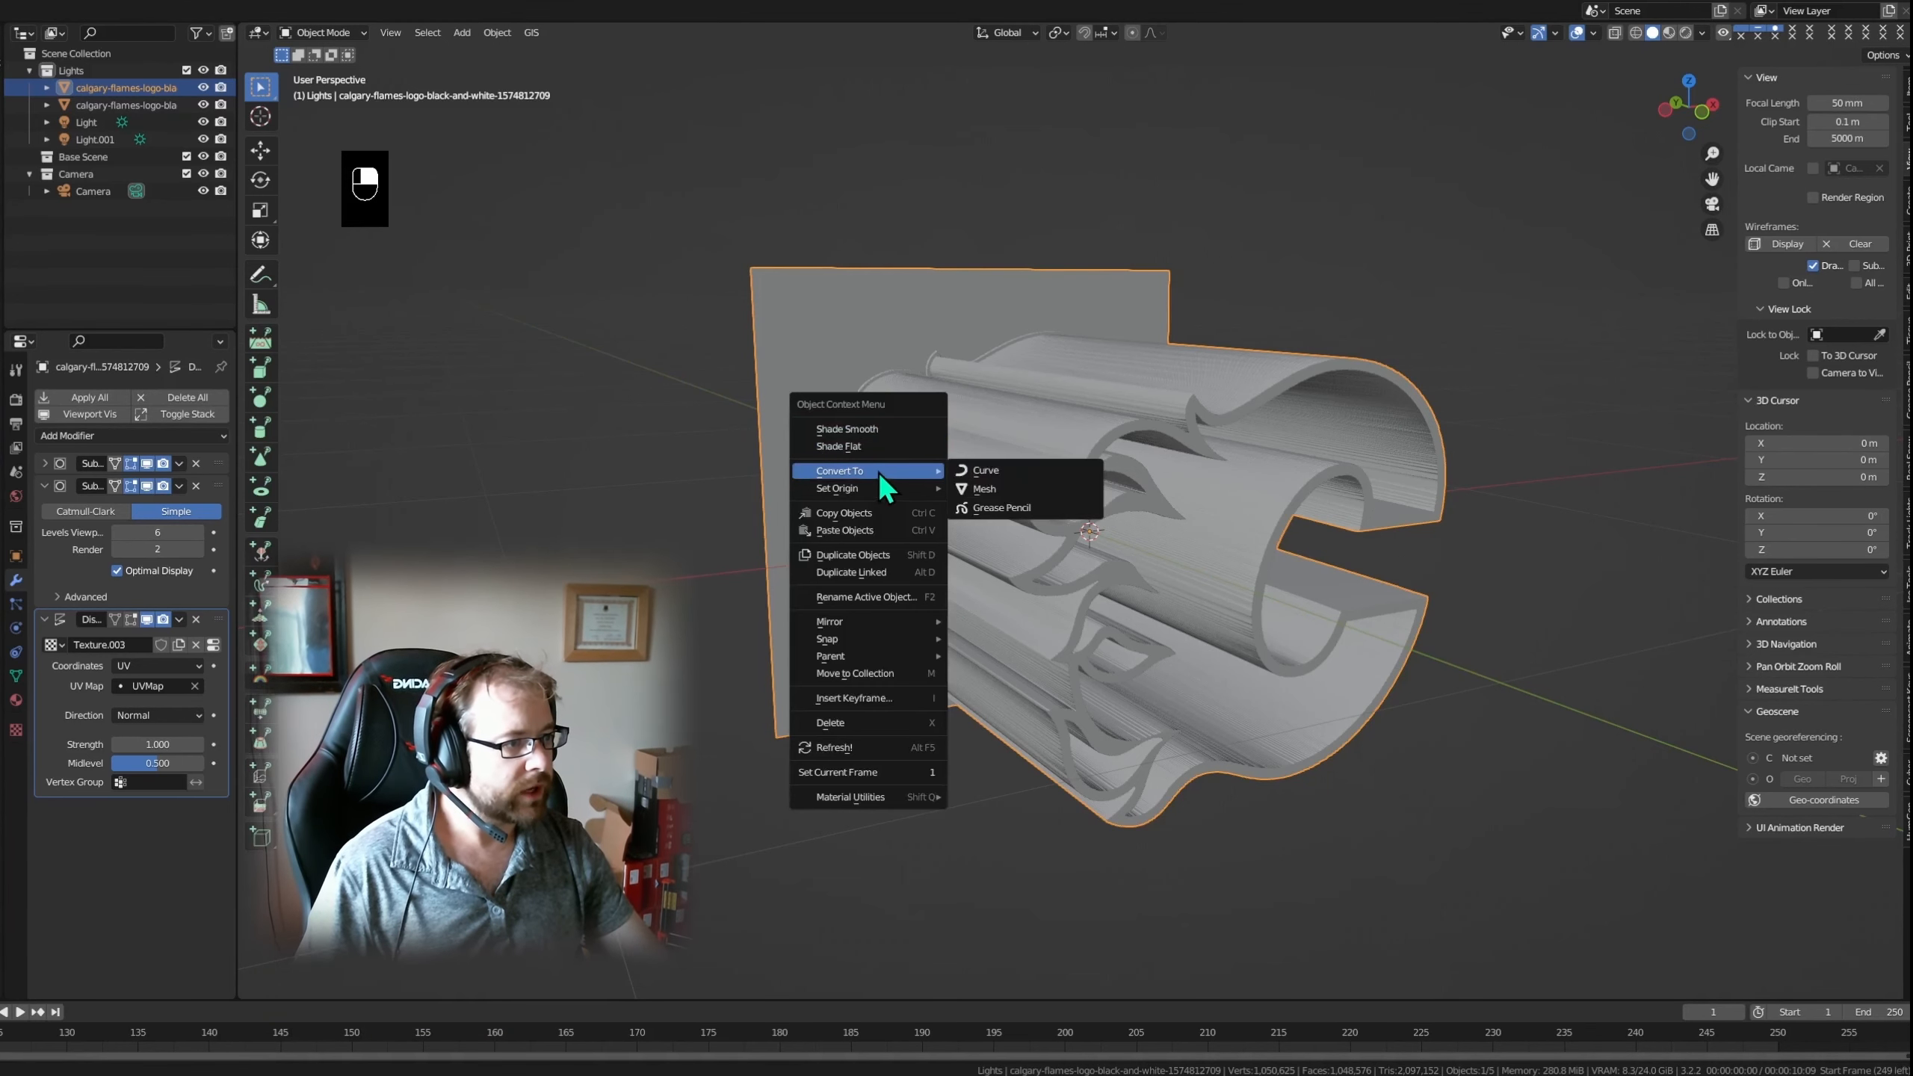
left_click(998, 487)
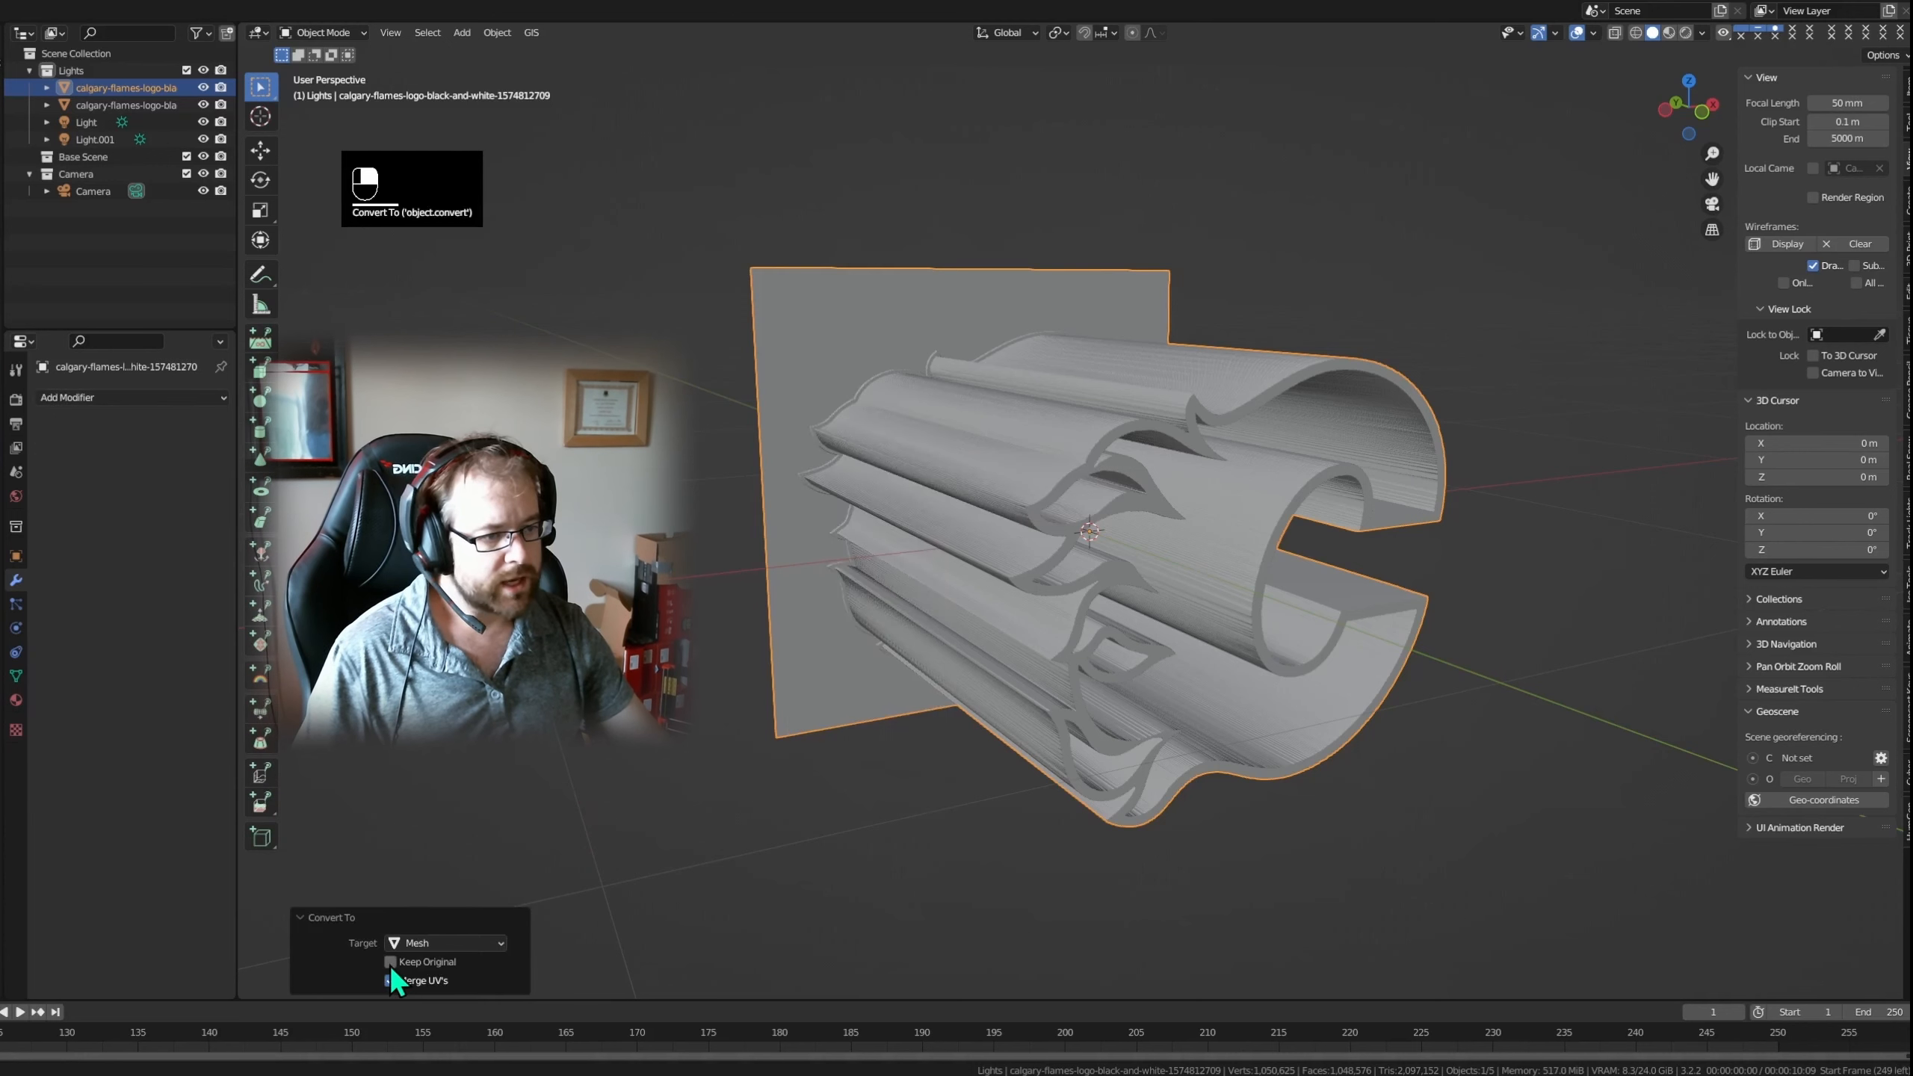
left_click(389, 966)
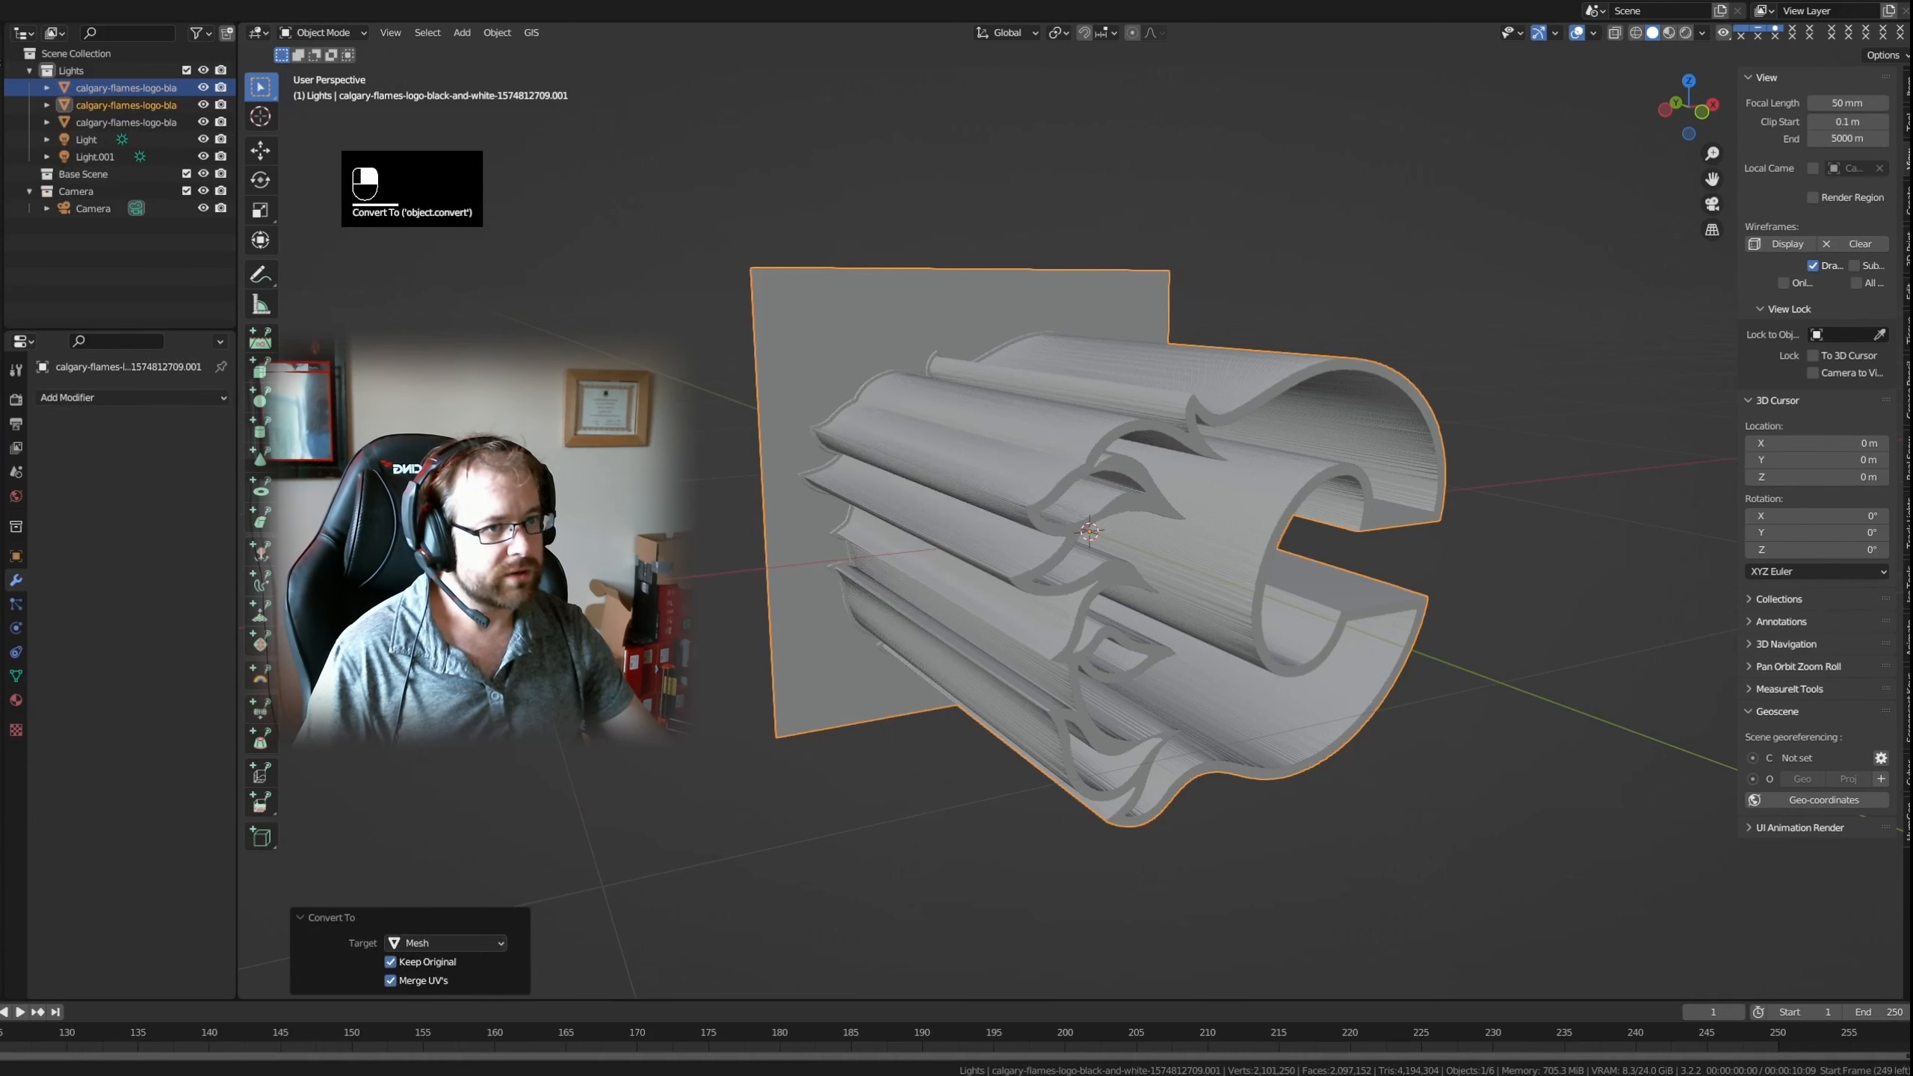
left_click(453, 543)
- Select the converted mesh copy and hide the other two logo objects from the viewport and renders
left_click(147, 89)
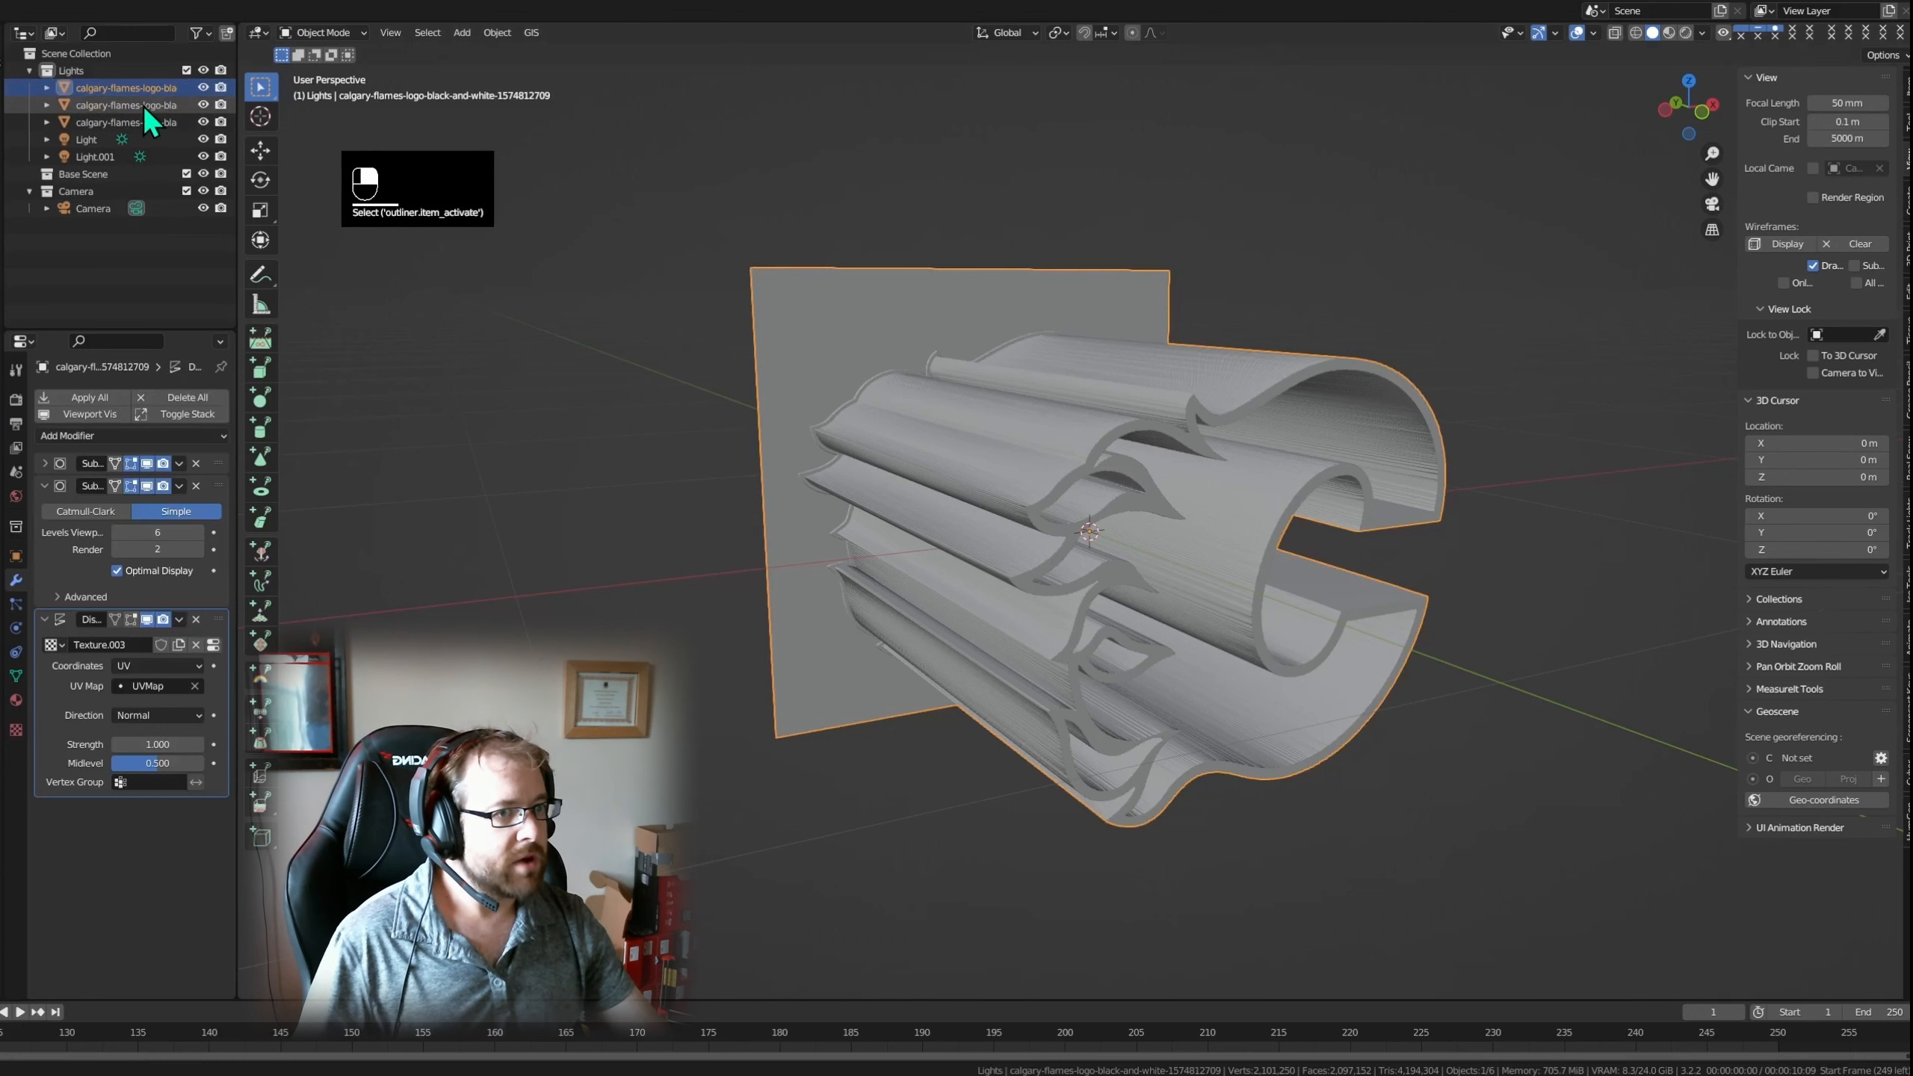
left_click(145, 106)
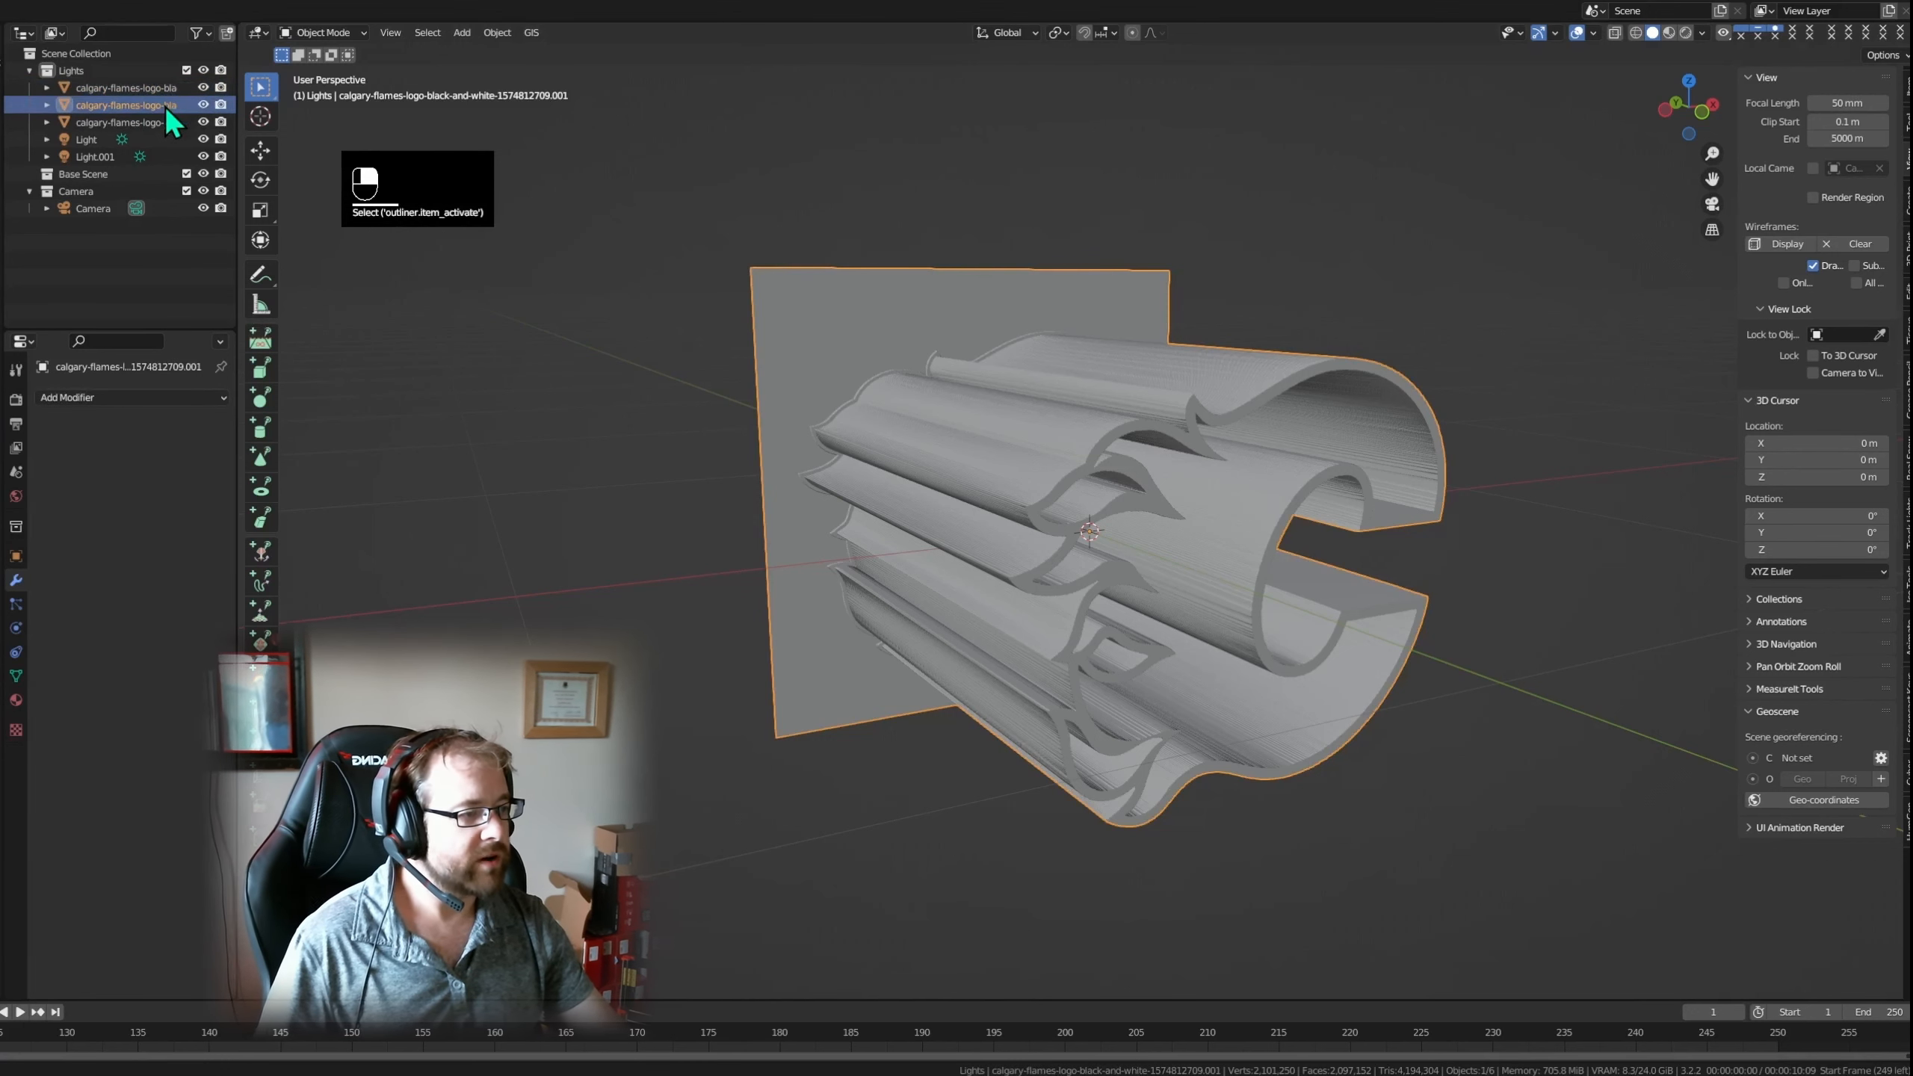
left_click(203, 87)
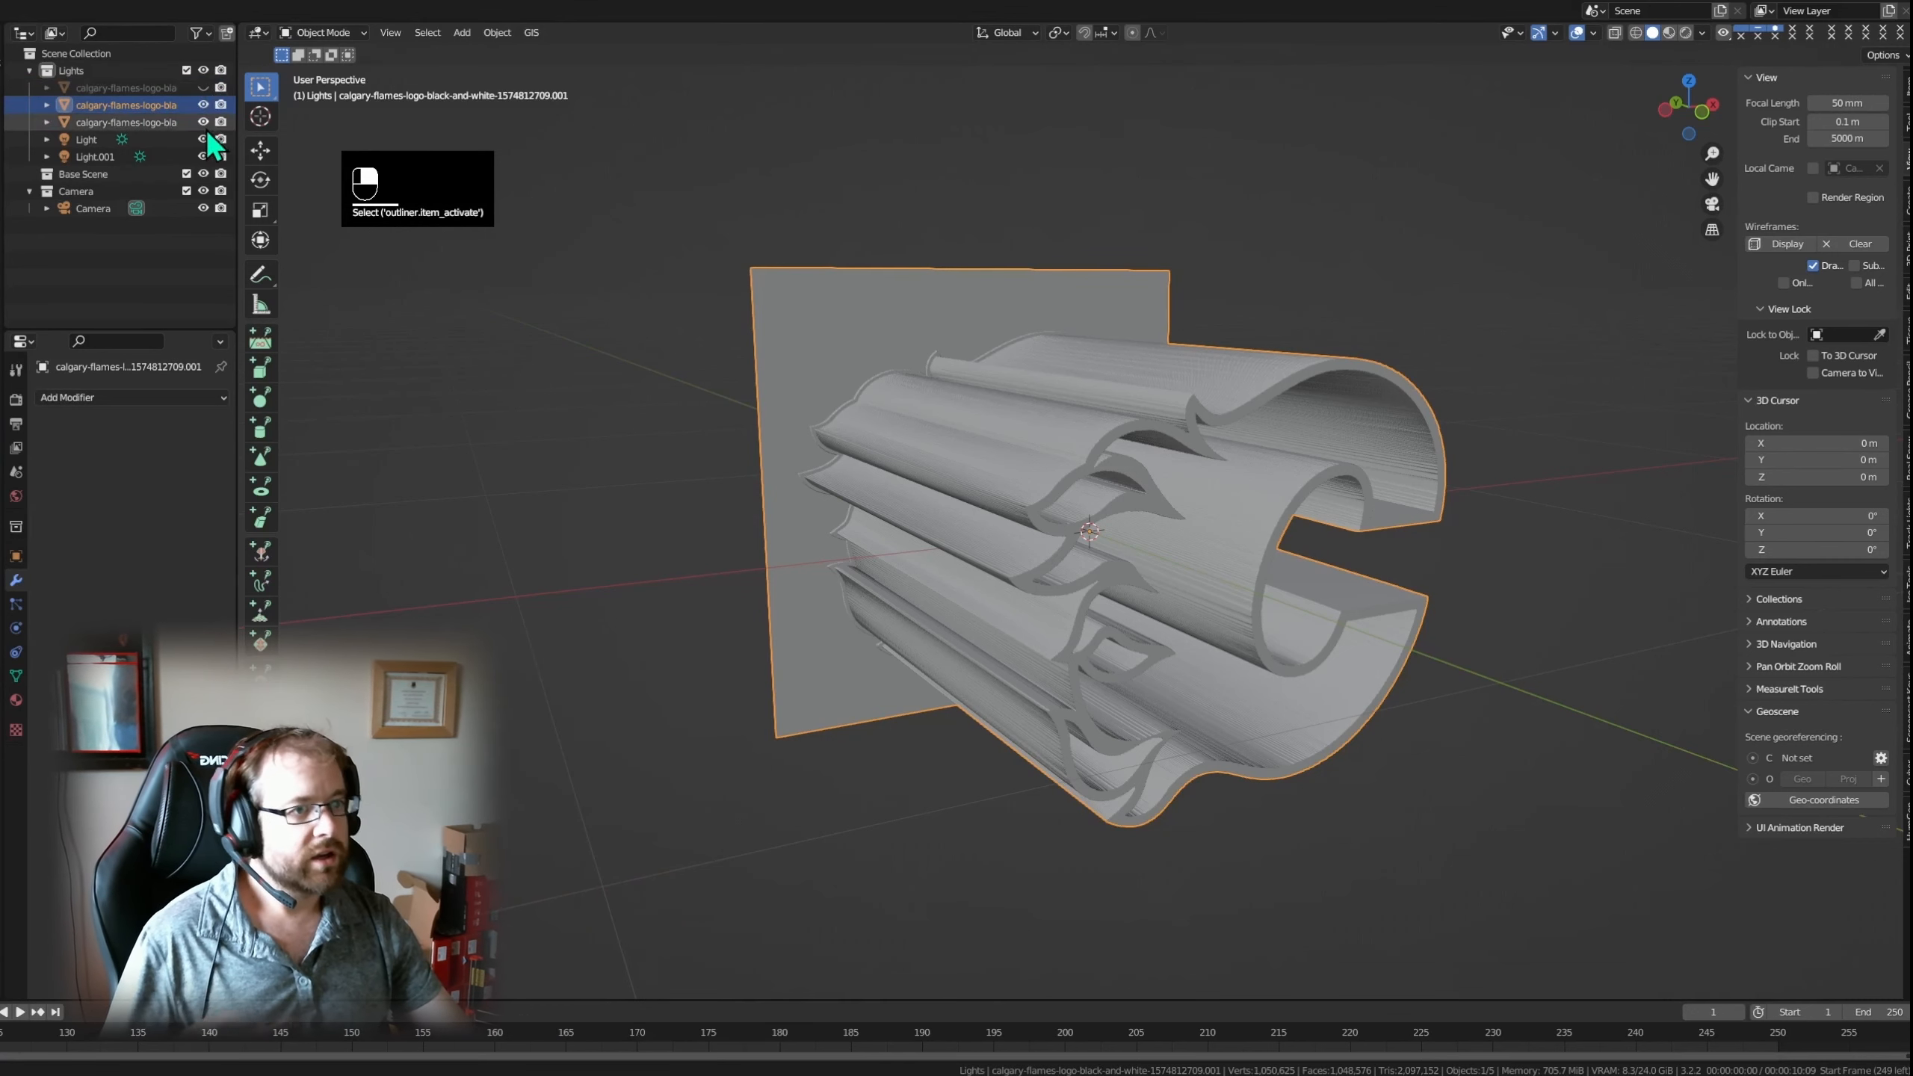
left_click(203, 122)
left_click(221, 121)
left_click(221, 87)
left_click(976, 507)
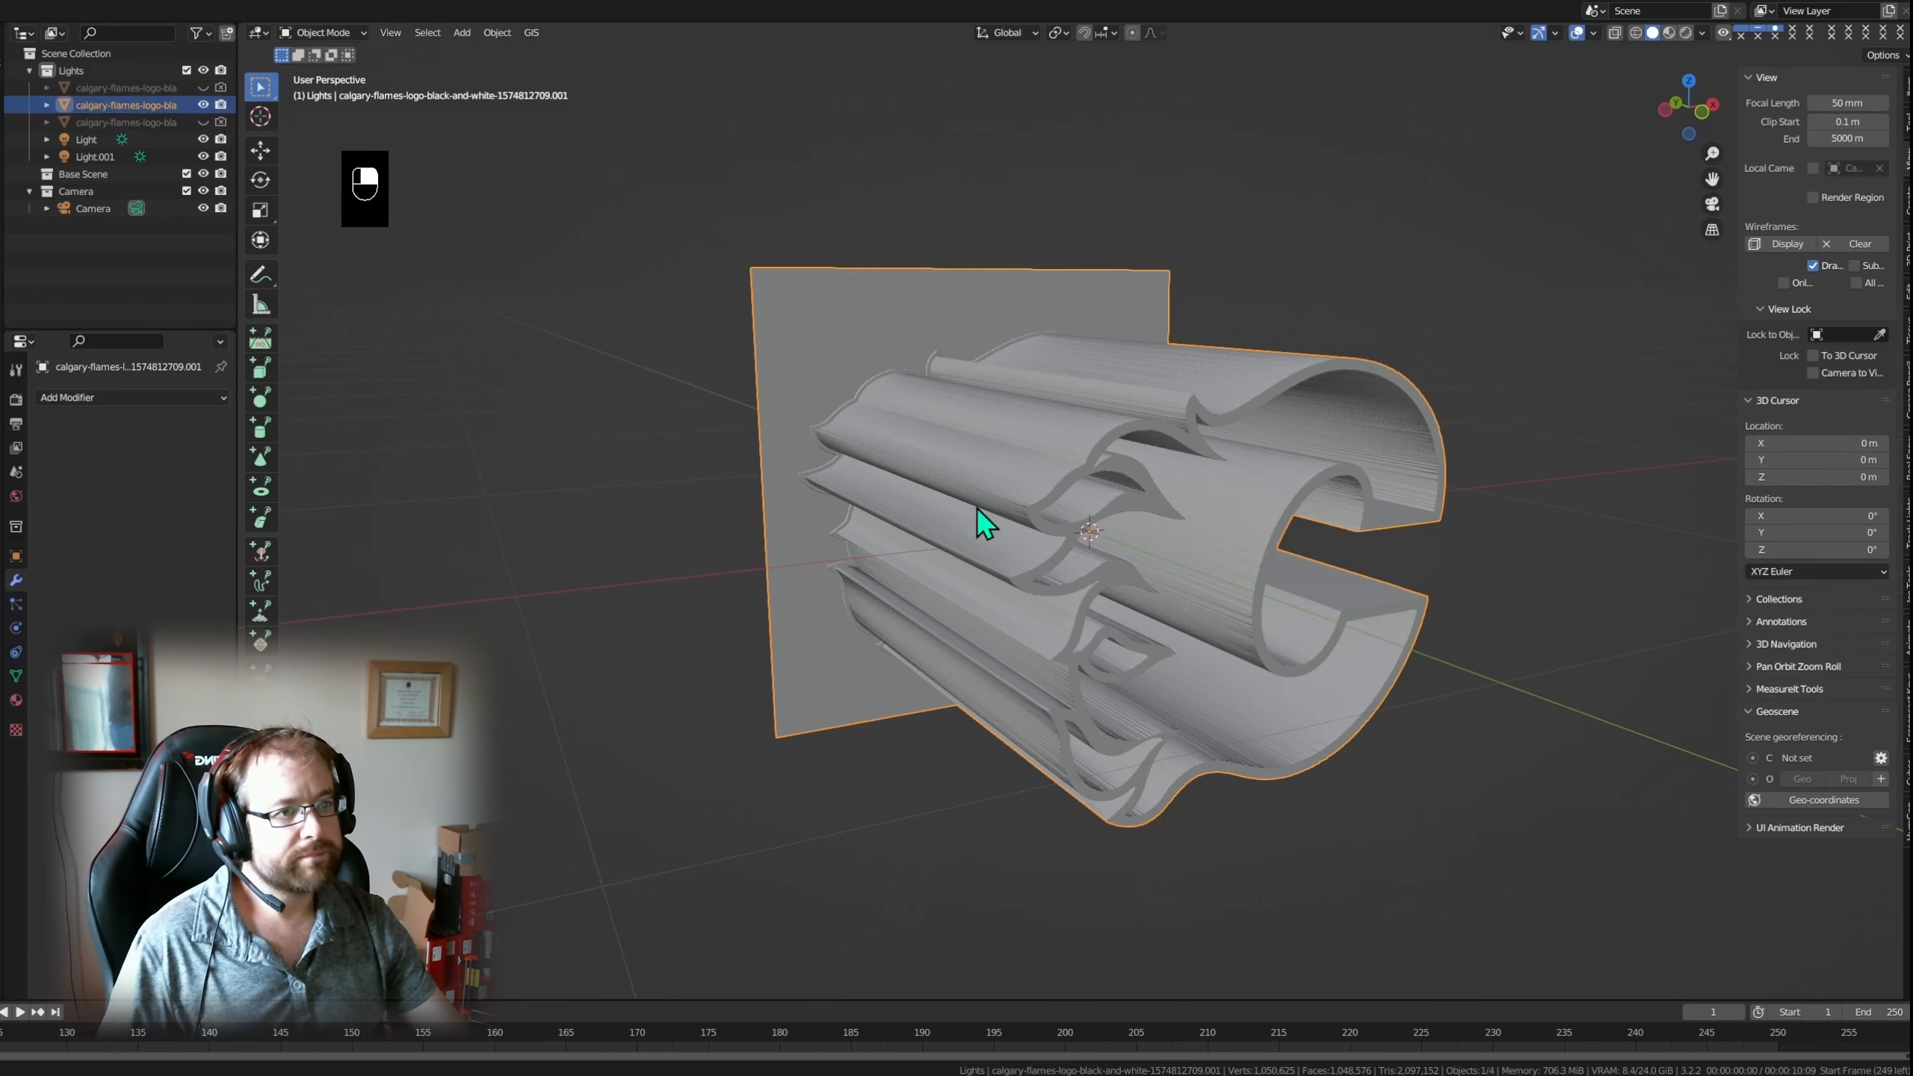
- Examine the converted logo mesh from several angles, in both Object Mode and Edit Mode
left_click(574, 590)
left_click(1011, 422)
middle_click_drag(1027, 620, 1337, 705)
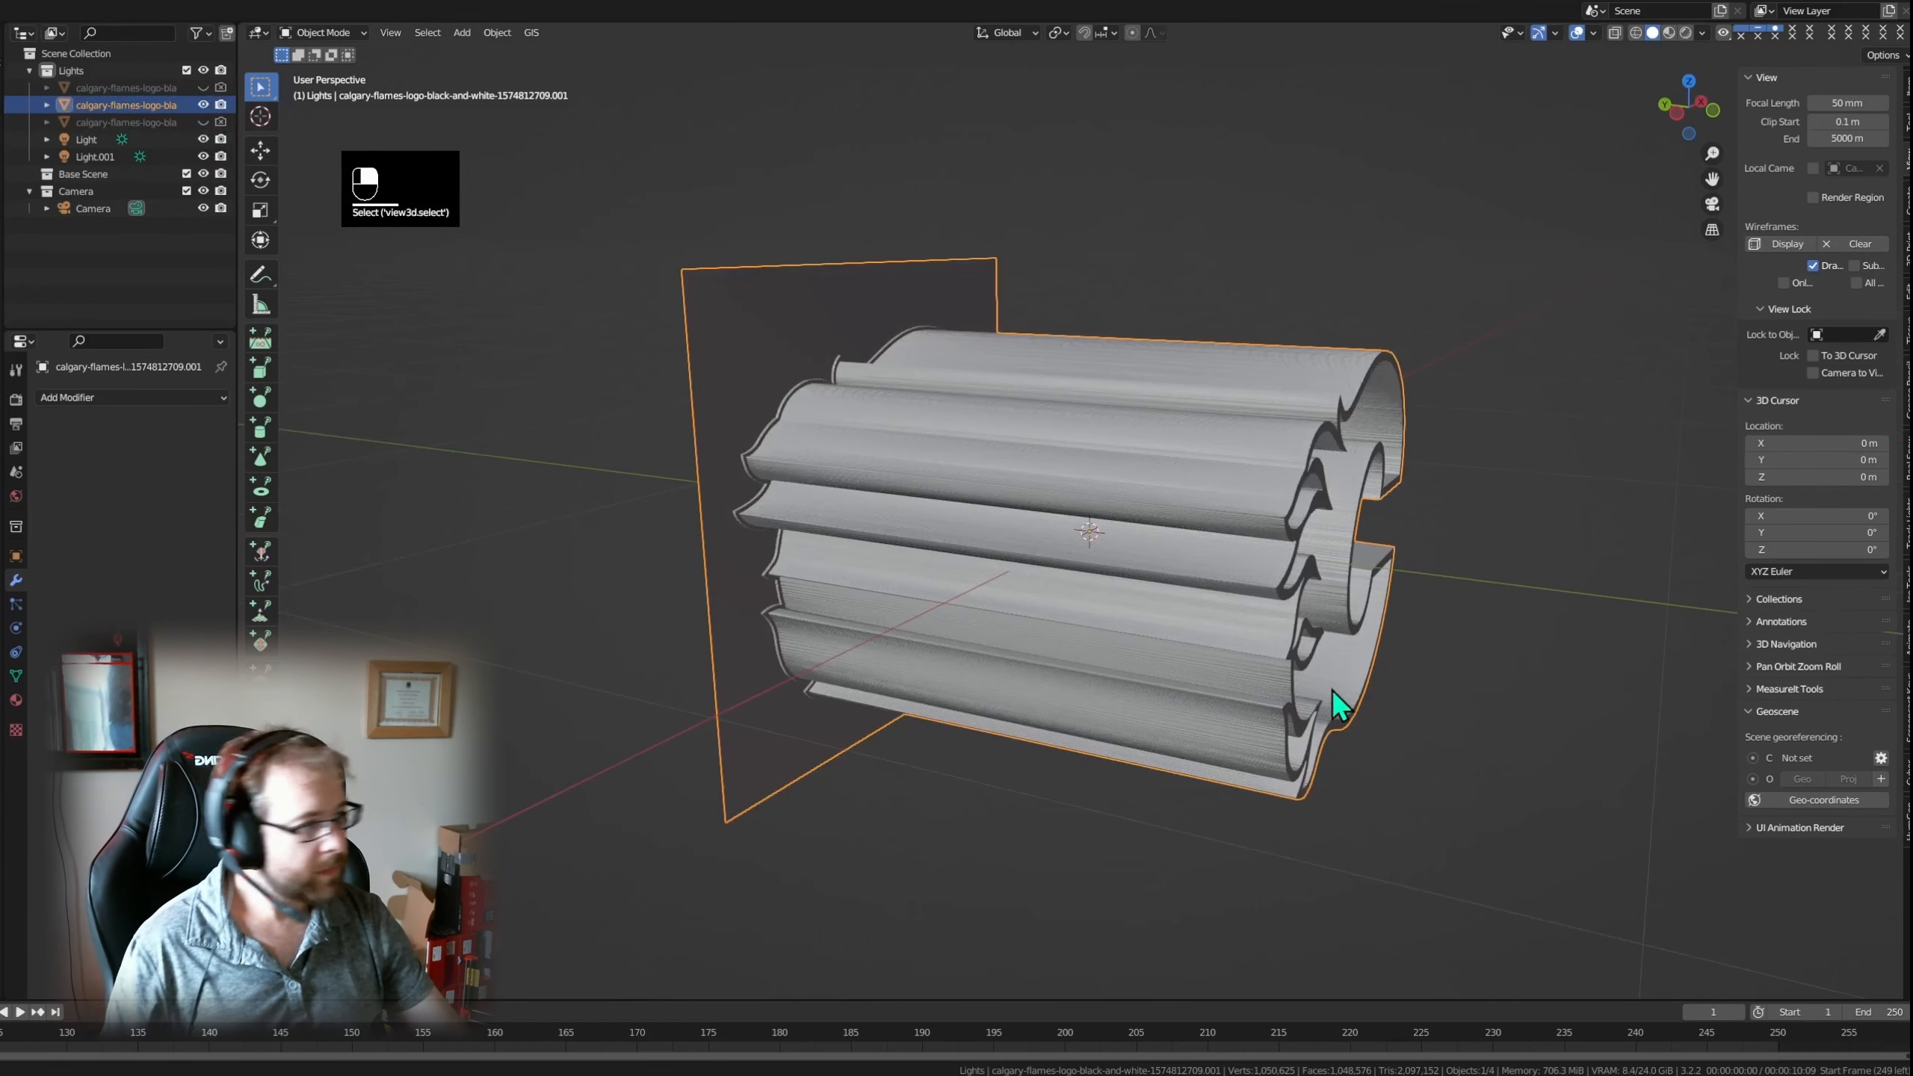
key("Tab")
key("Tab")
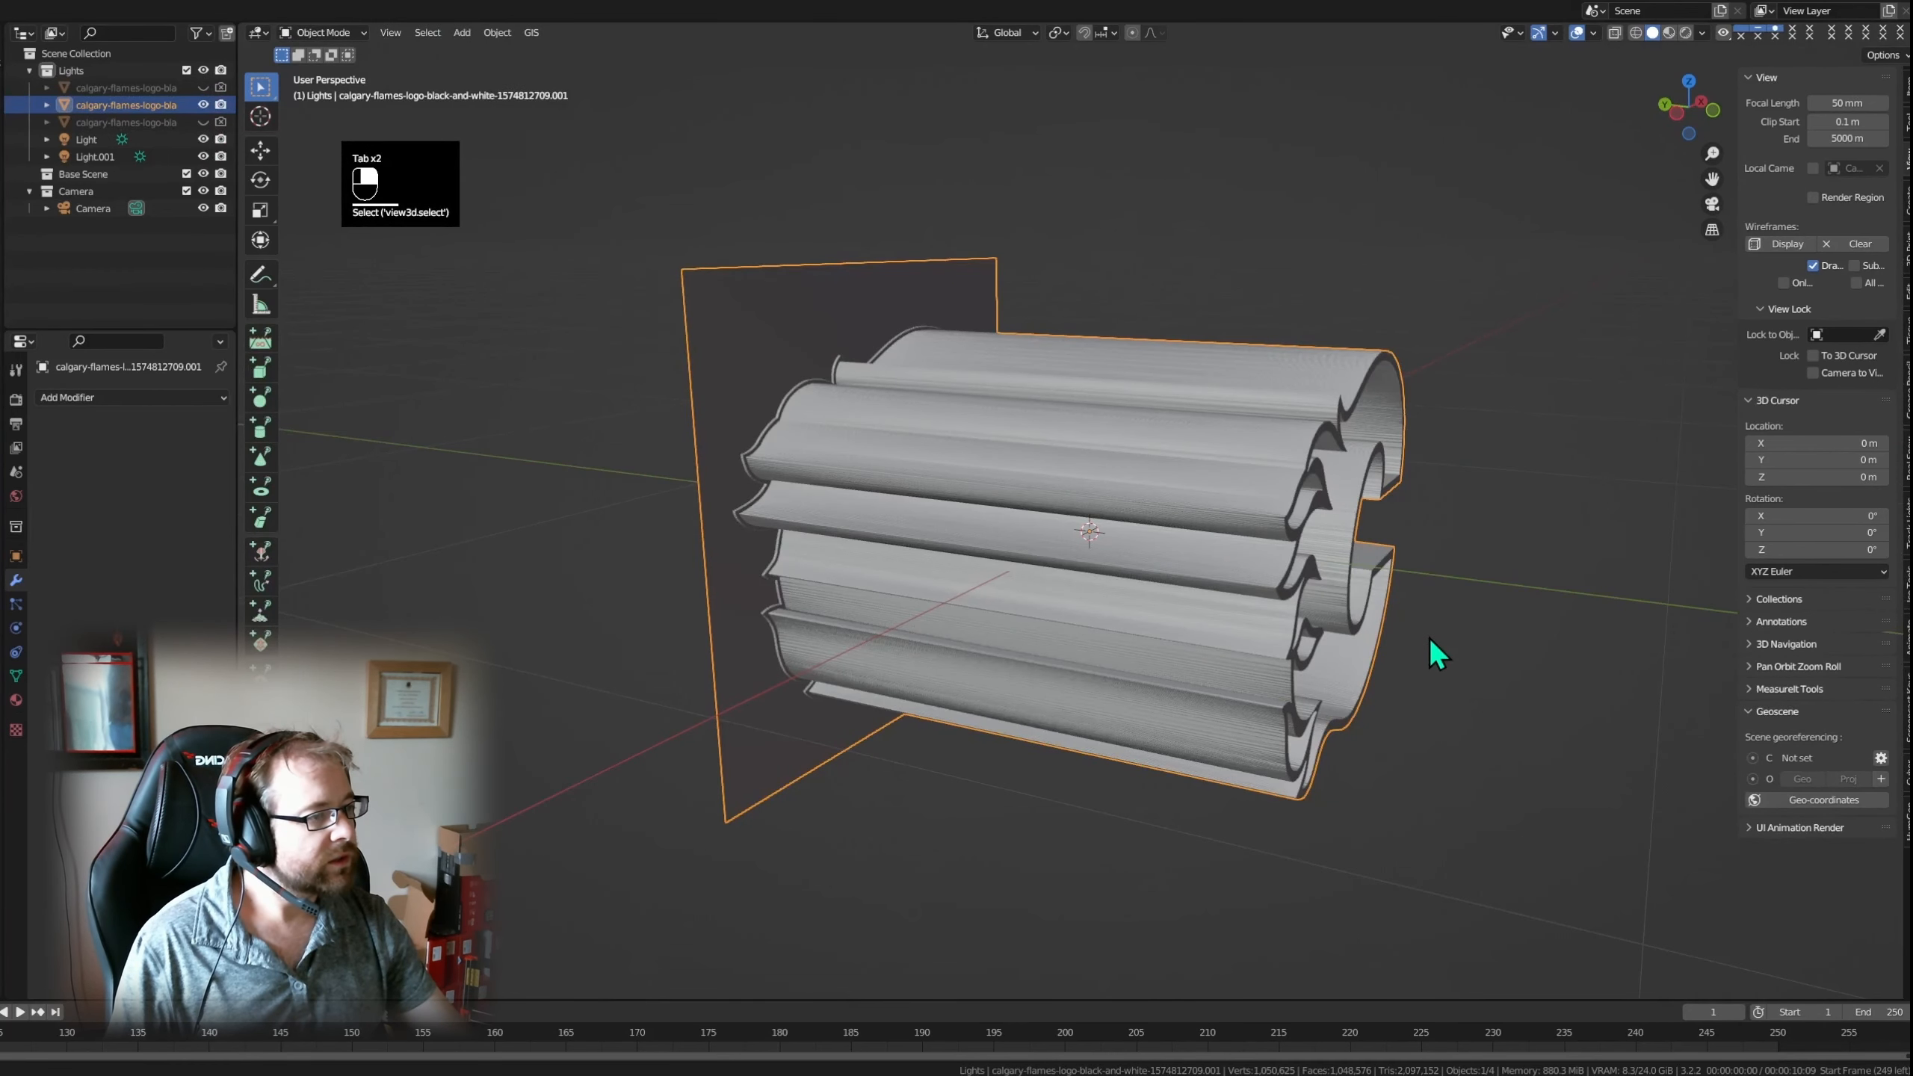
middle_click_drag(1488, 706, 1385, 693)
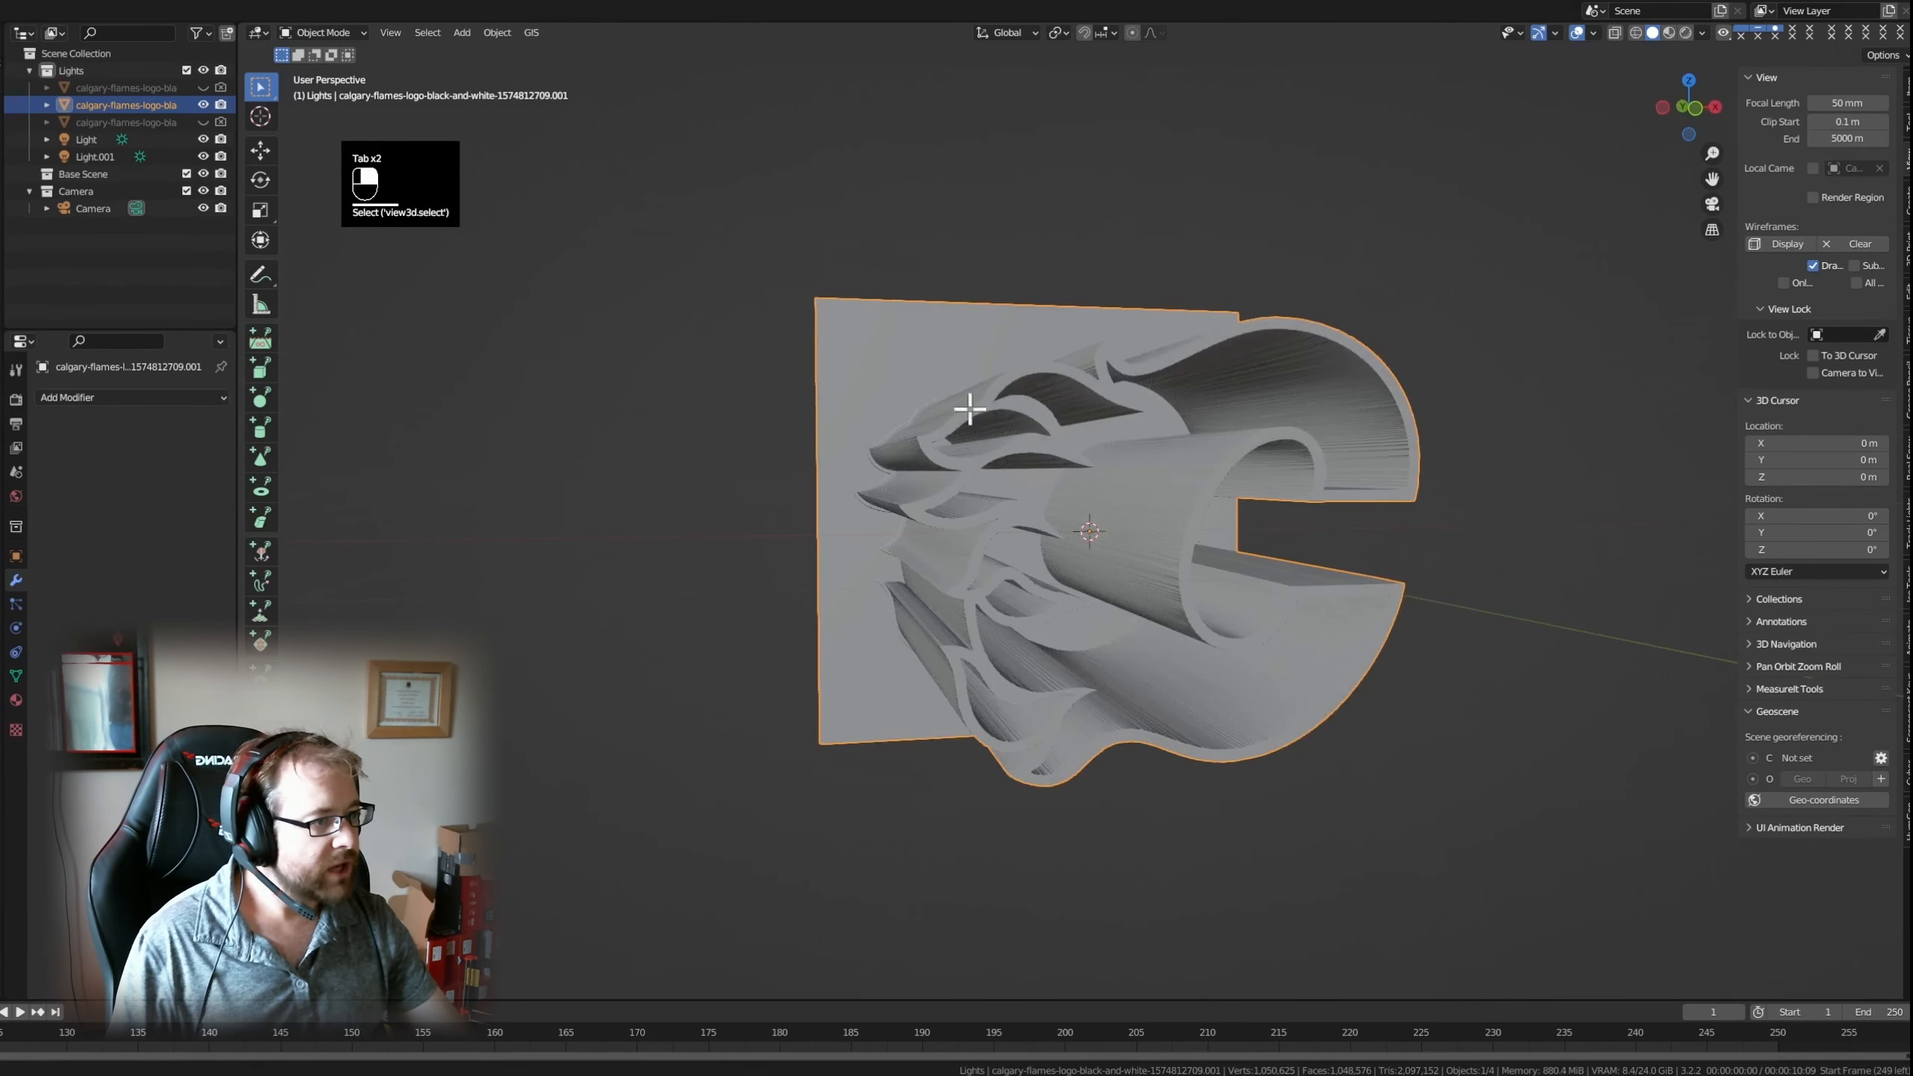
key("Tab")
scroll(882, 414, "up", 7)
scroll(867, 437, "down", 6)
middle_click_drag(867, 437, 1023, 413)
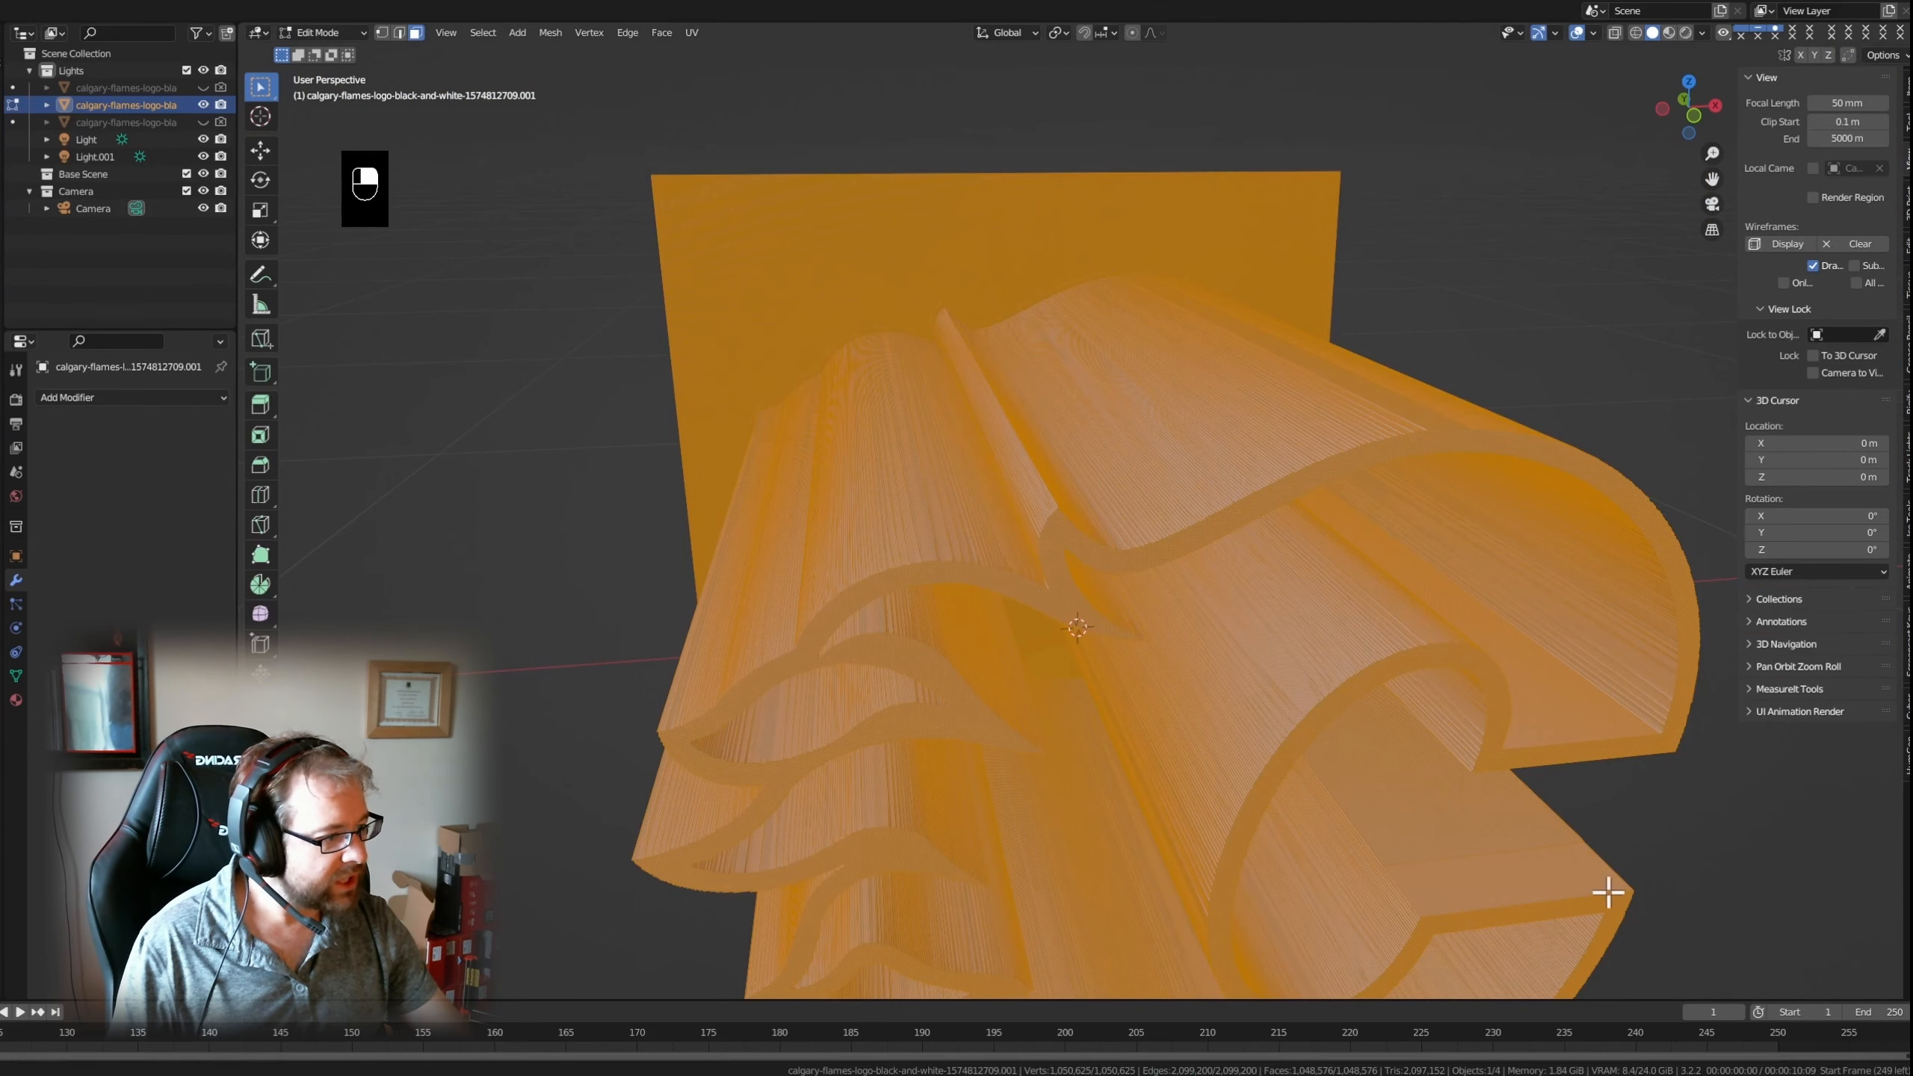
key("Tab")
middle_click_drag(571, 633, 795, 512)
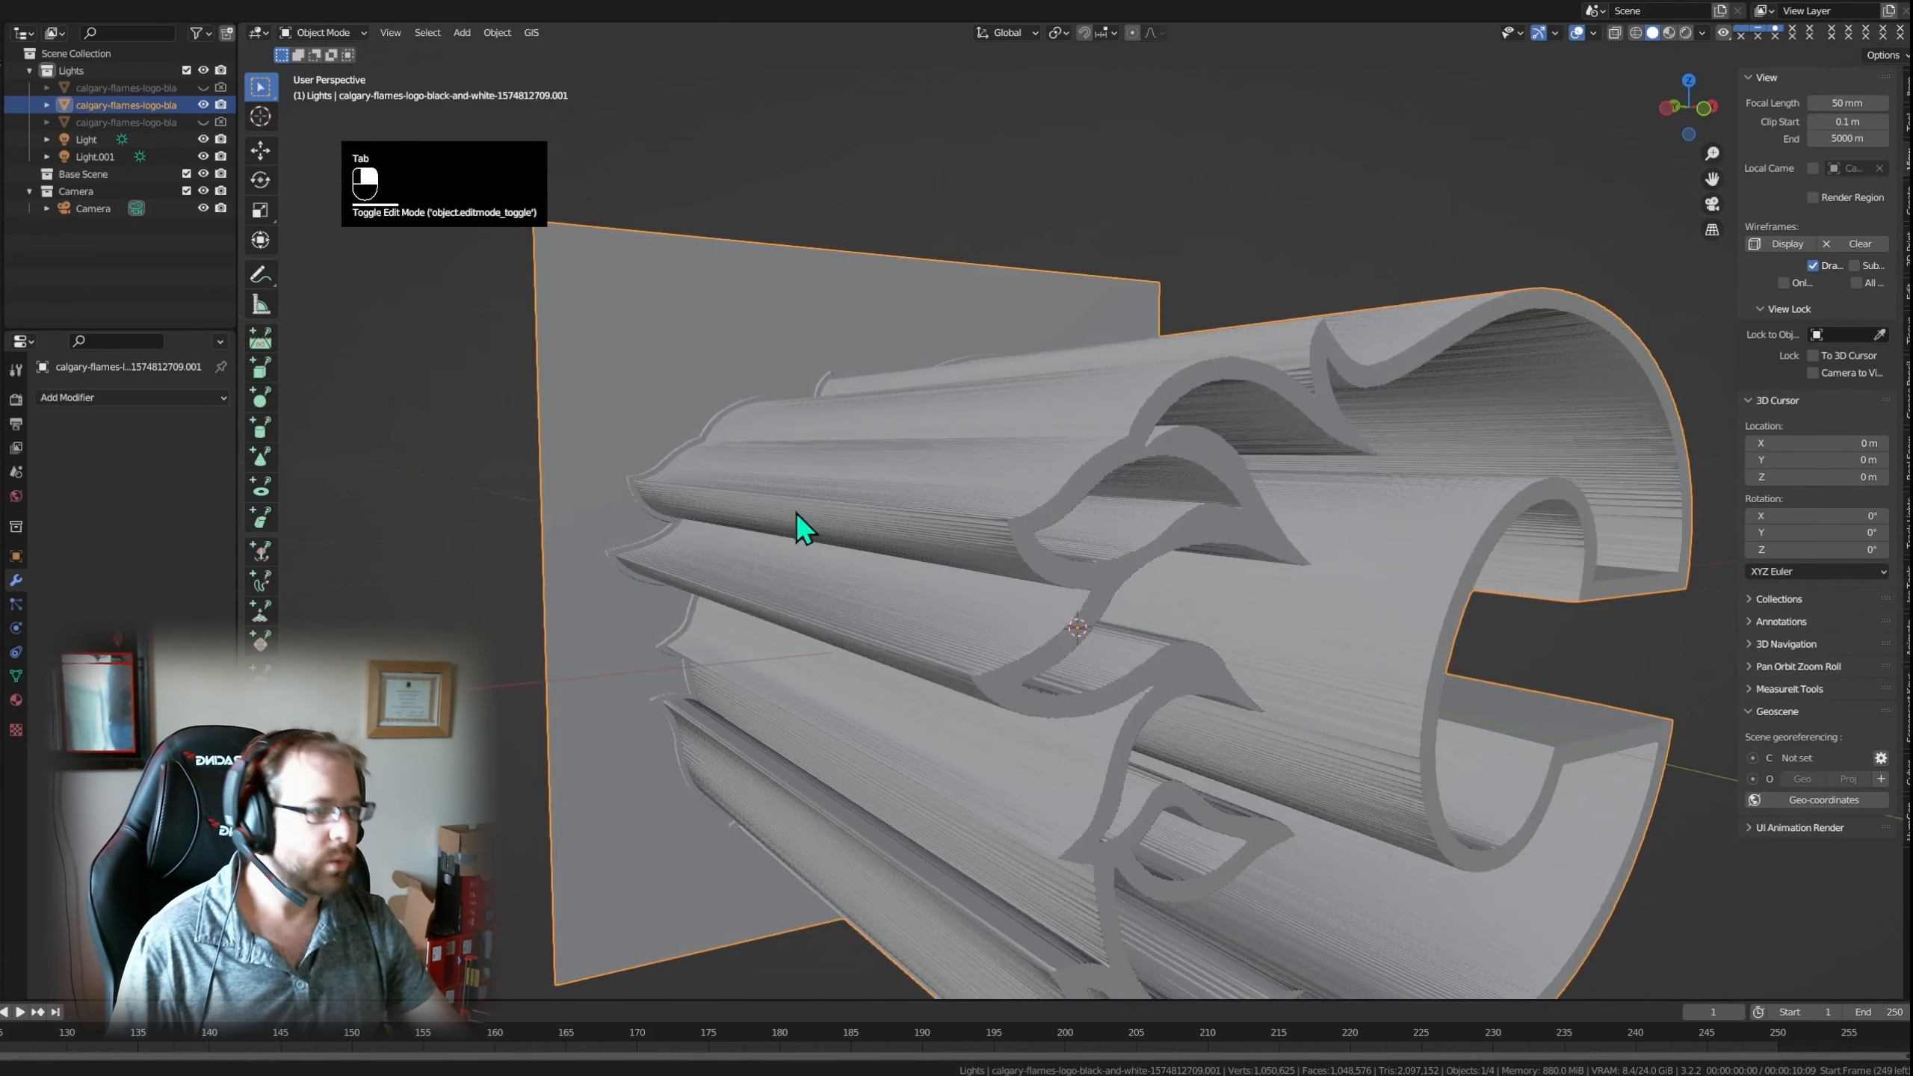
left_click(900, 490)
- In Edit Mode, select all faces coplanar with the logo's raised front surface and separate the selection into its own object
key("Tab")
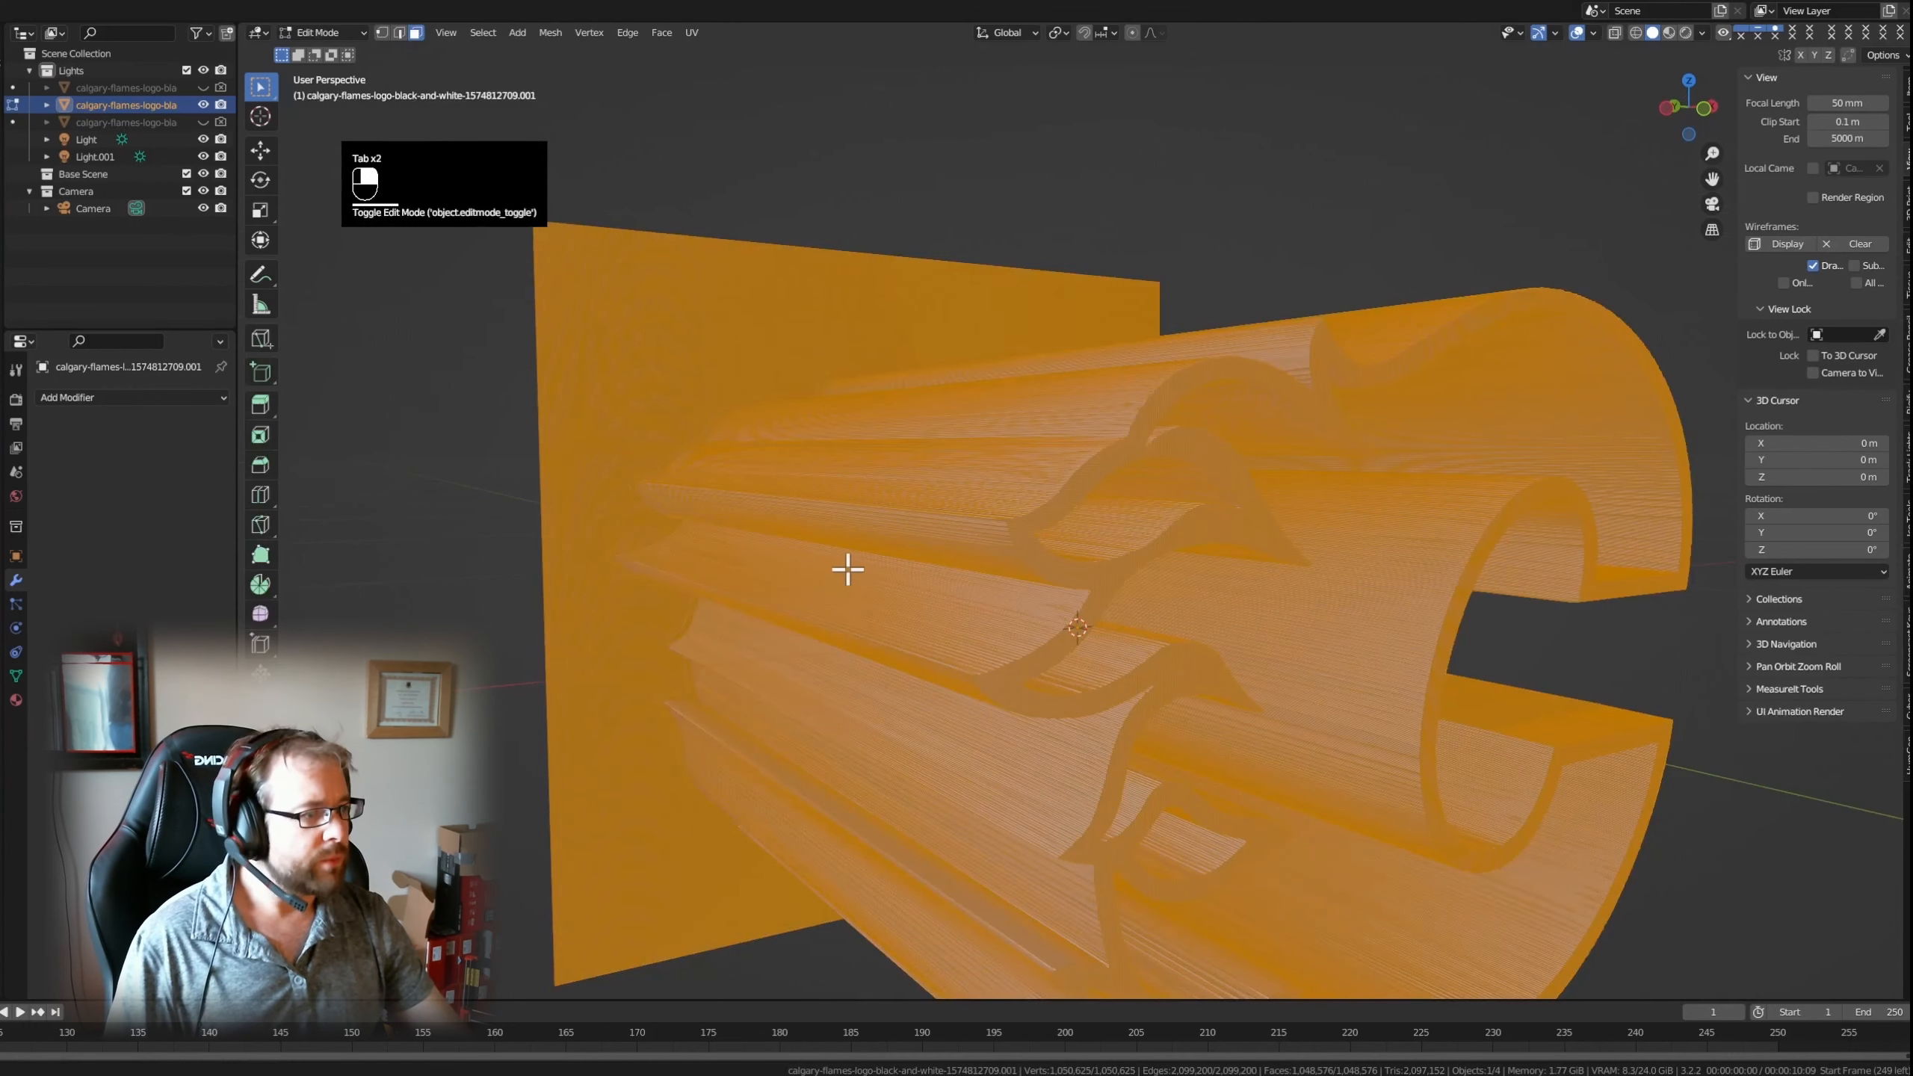
left_click(672, 164)
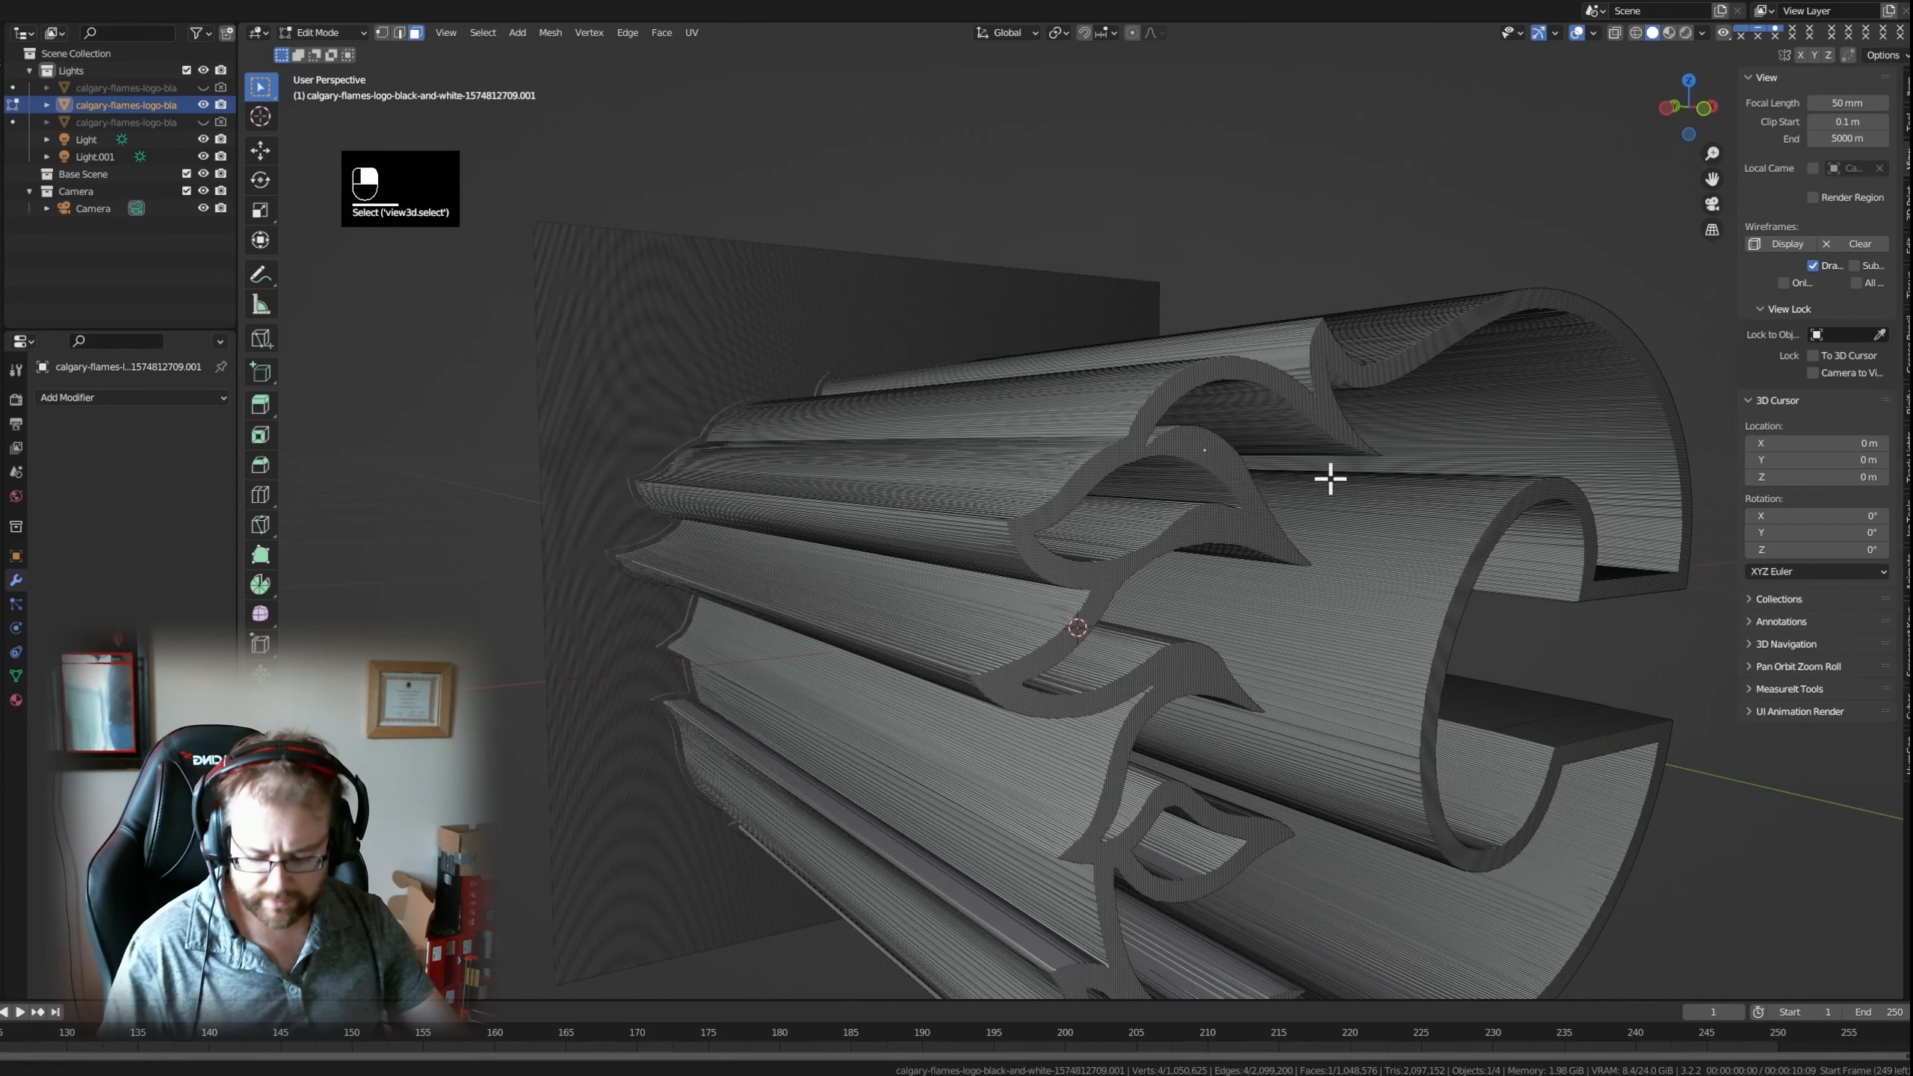
key("shift+g")
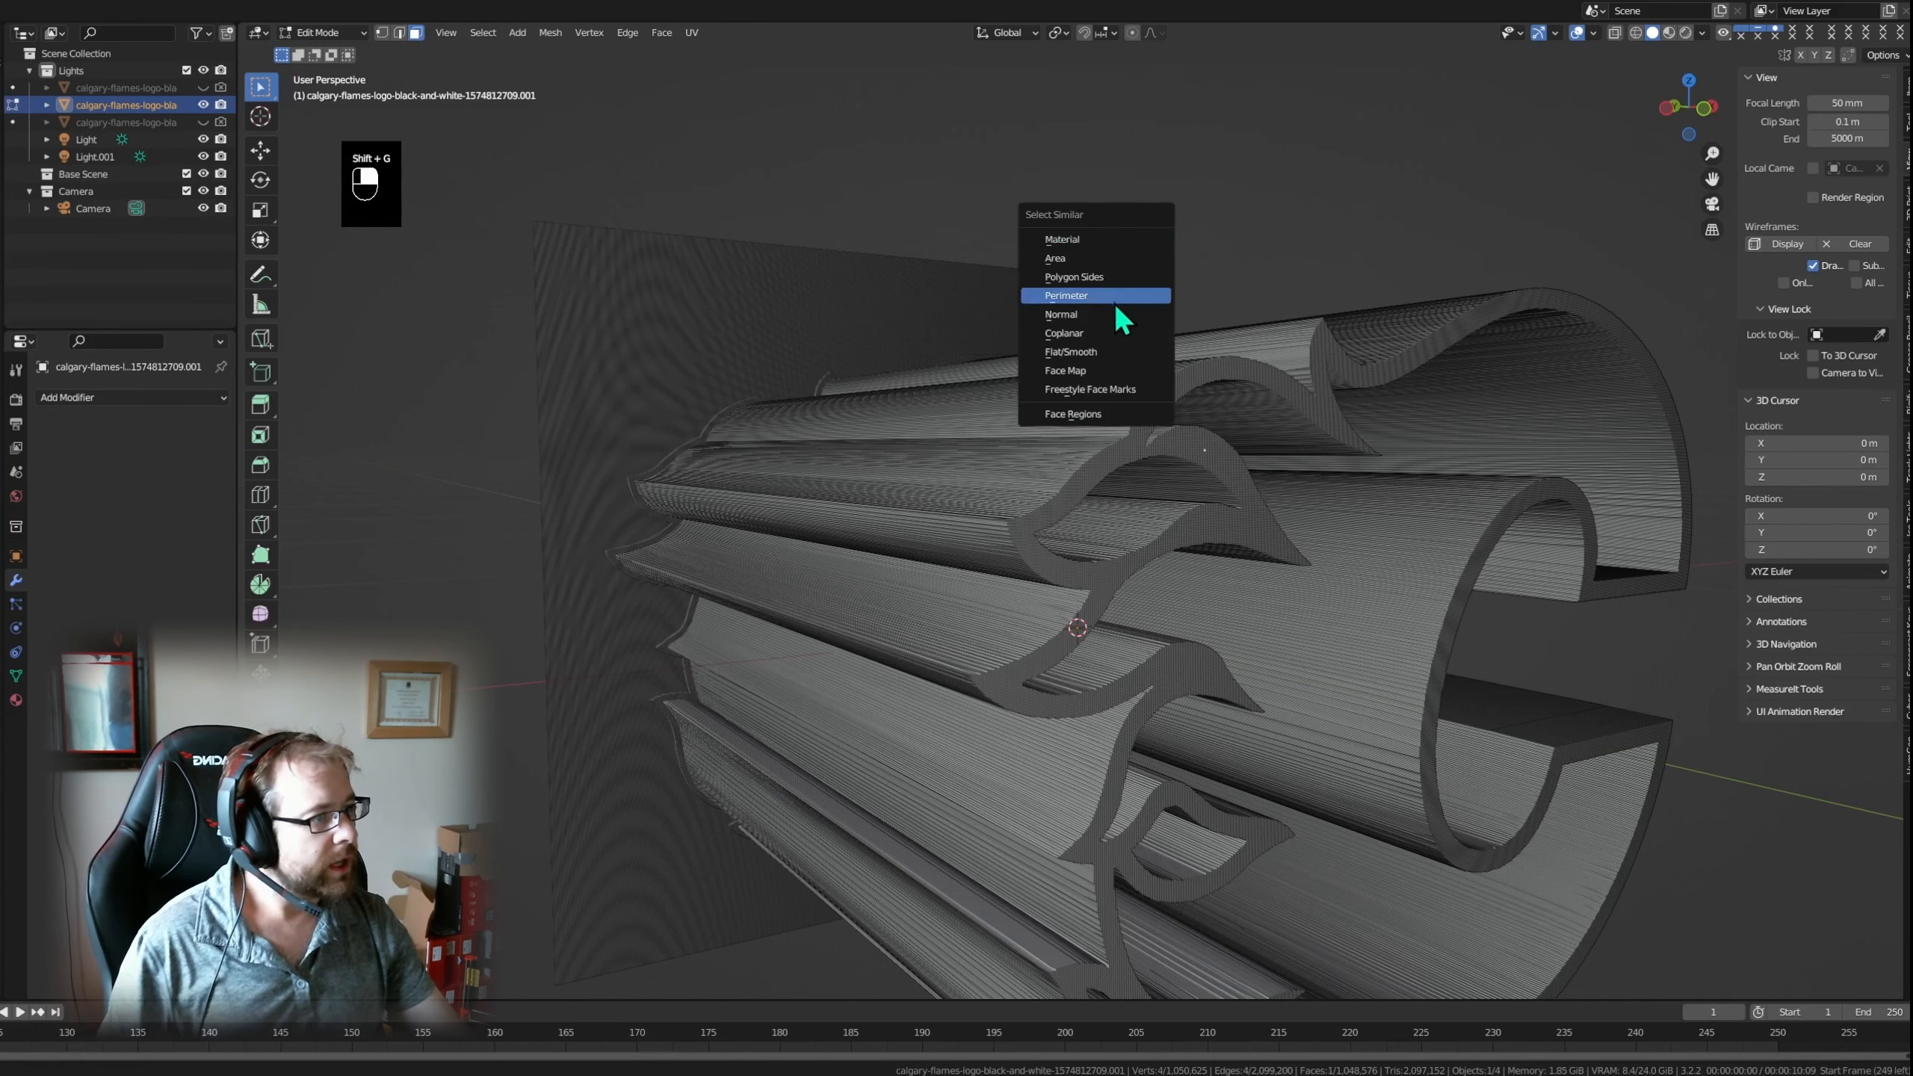
left_click(1108, 333)
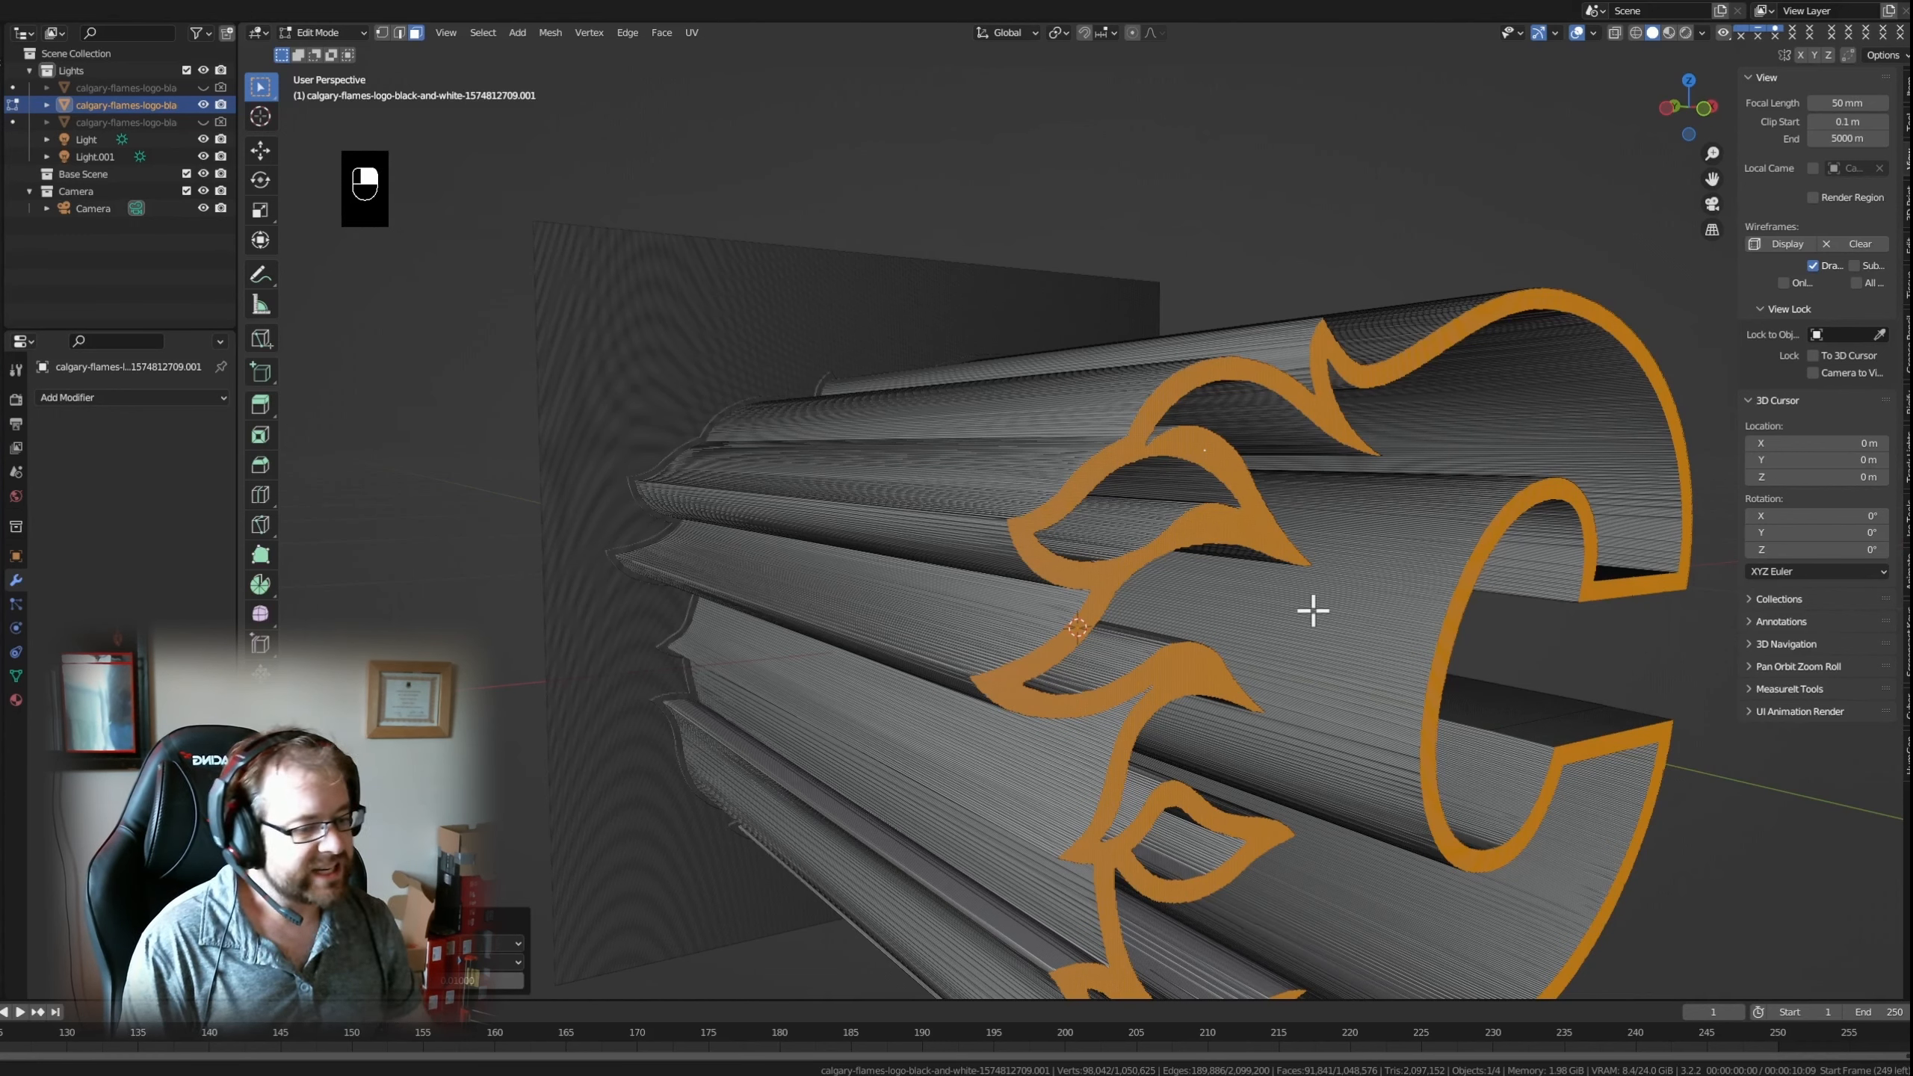
key("p")
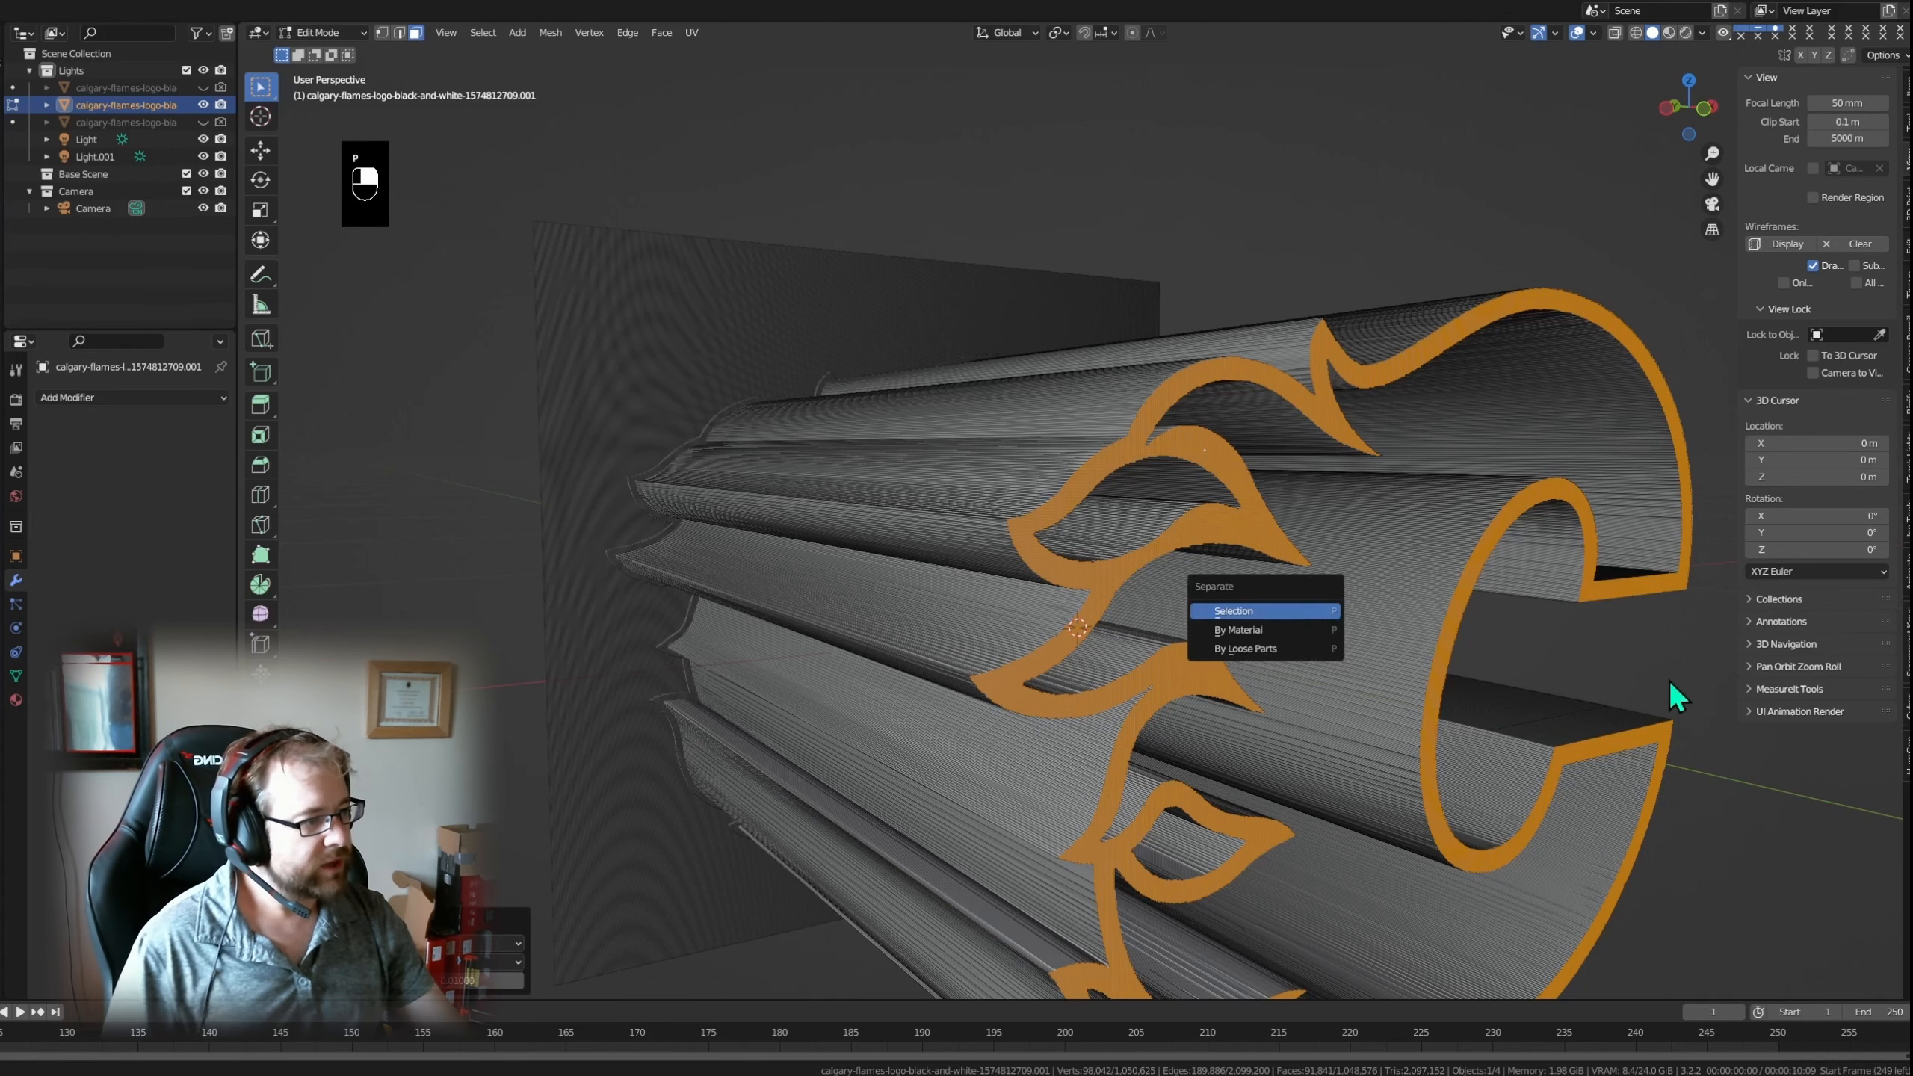
left_click(1265, 610)
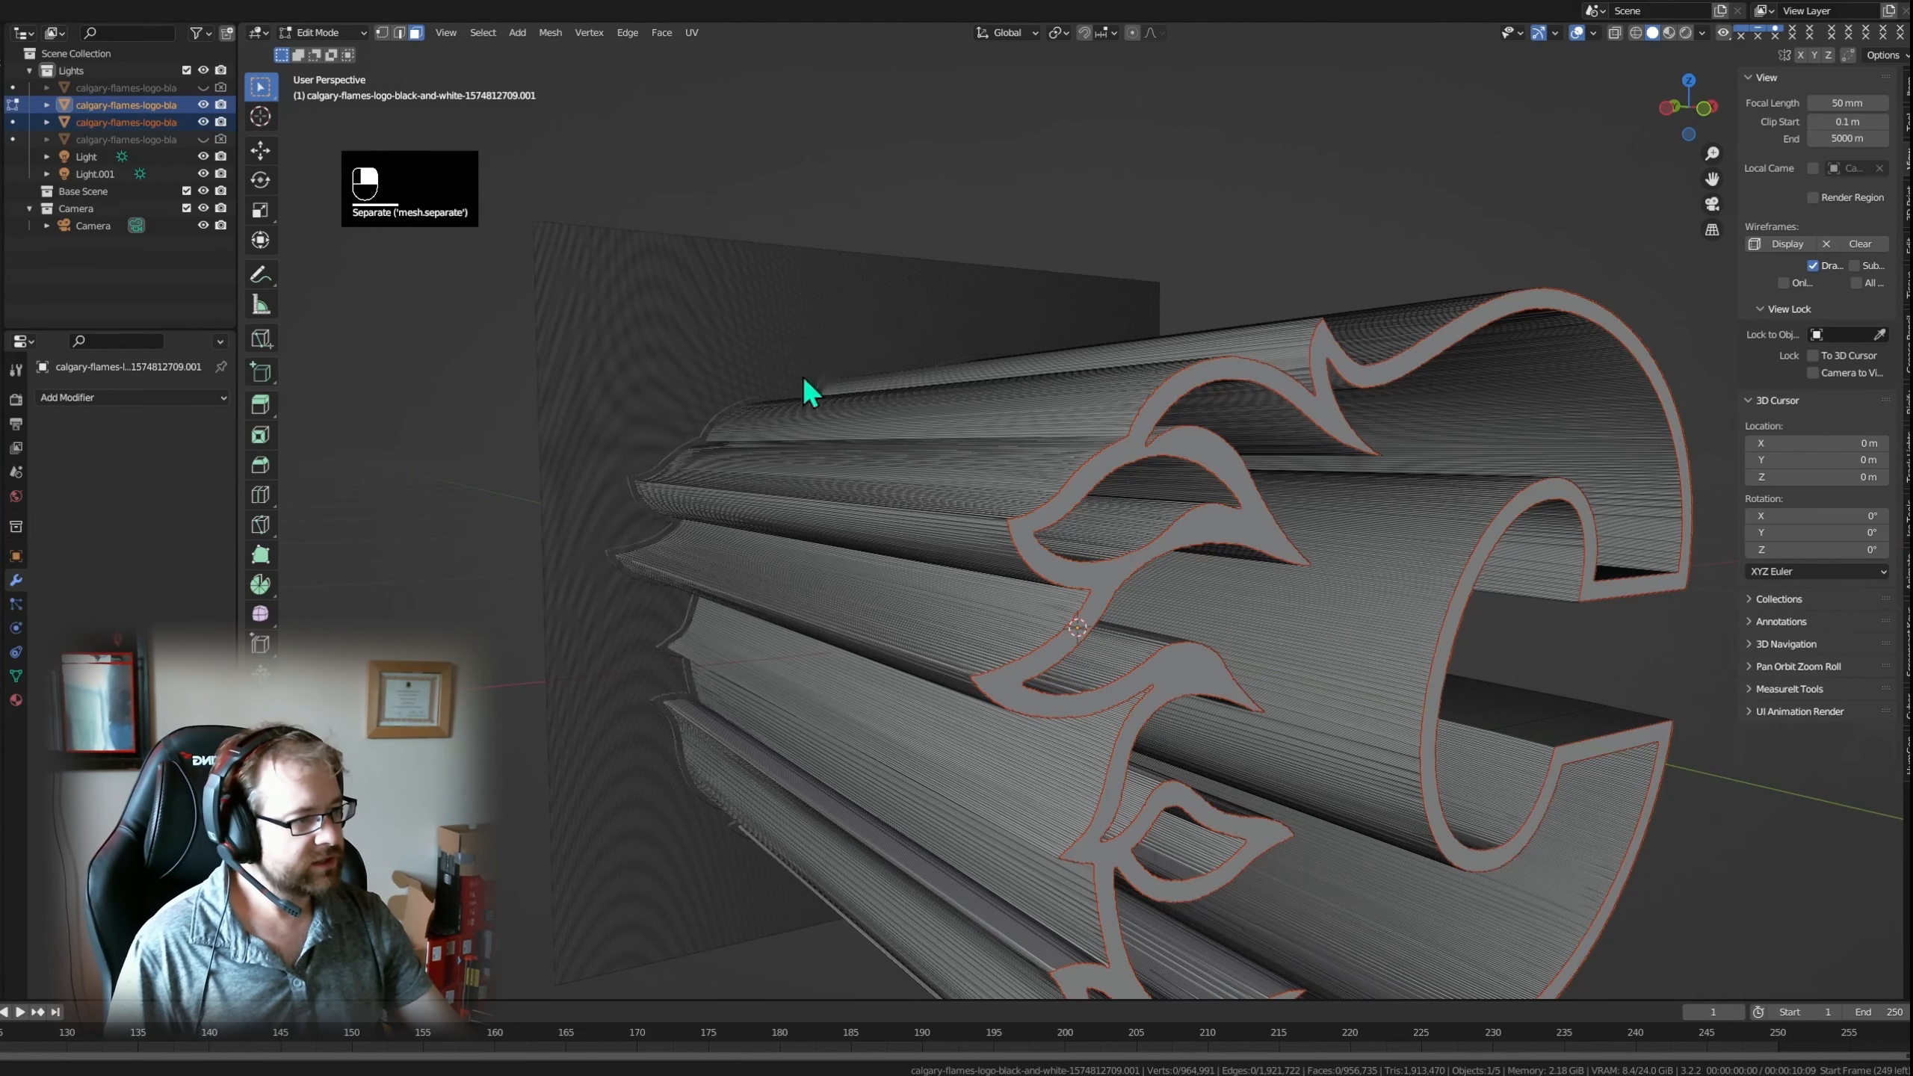
- Return to Object Mode, hide the remaining extruded mesh and select the separated flat logo outline
key("Tab")
left_click(802, 378)
key("h")
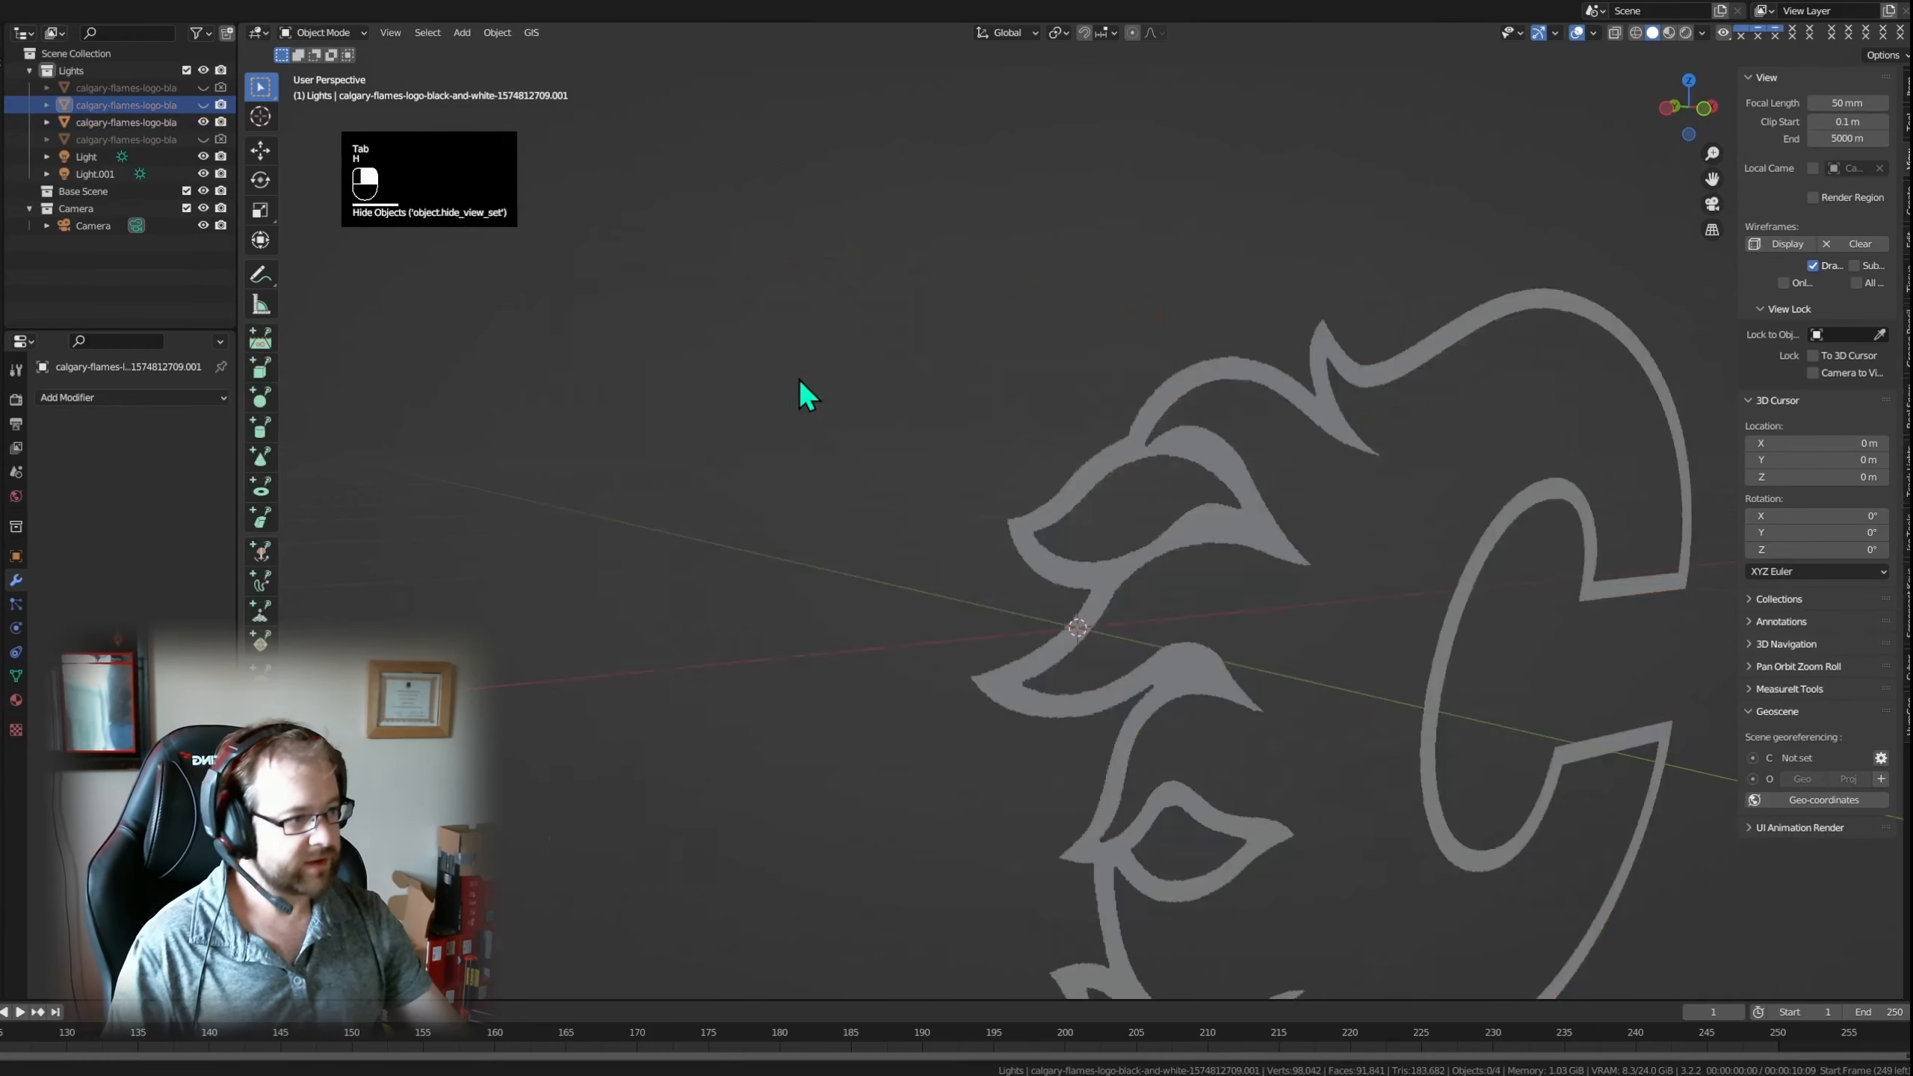
left_click(1230, 500)
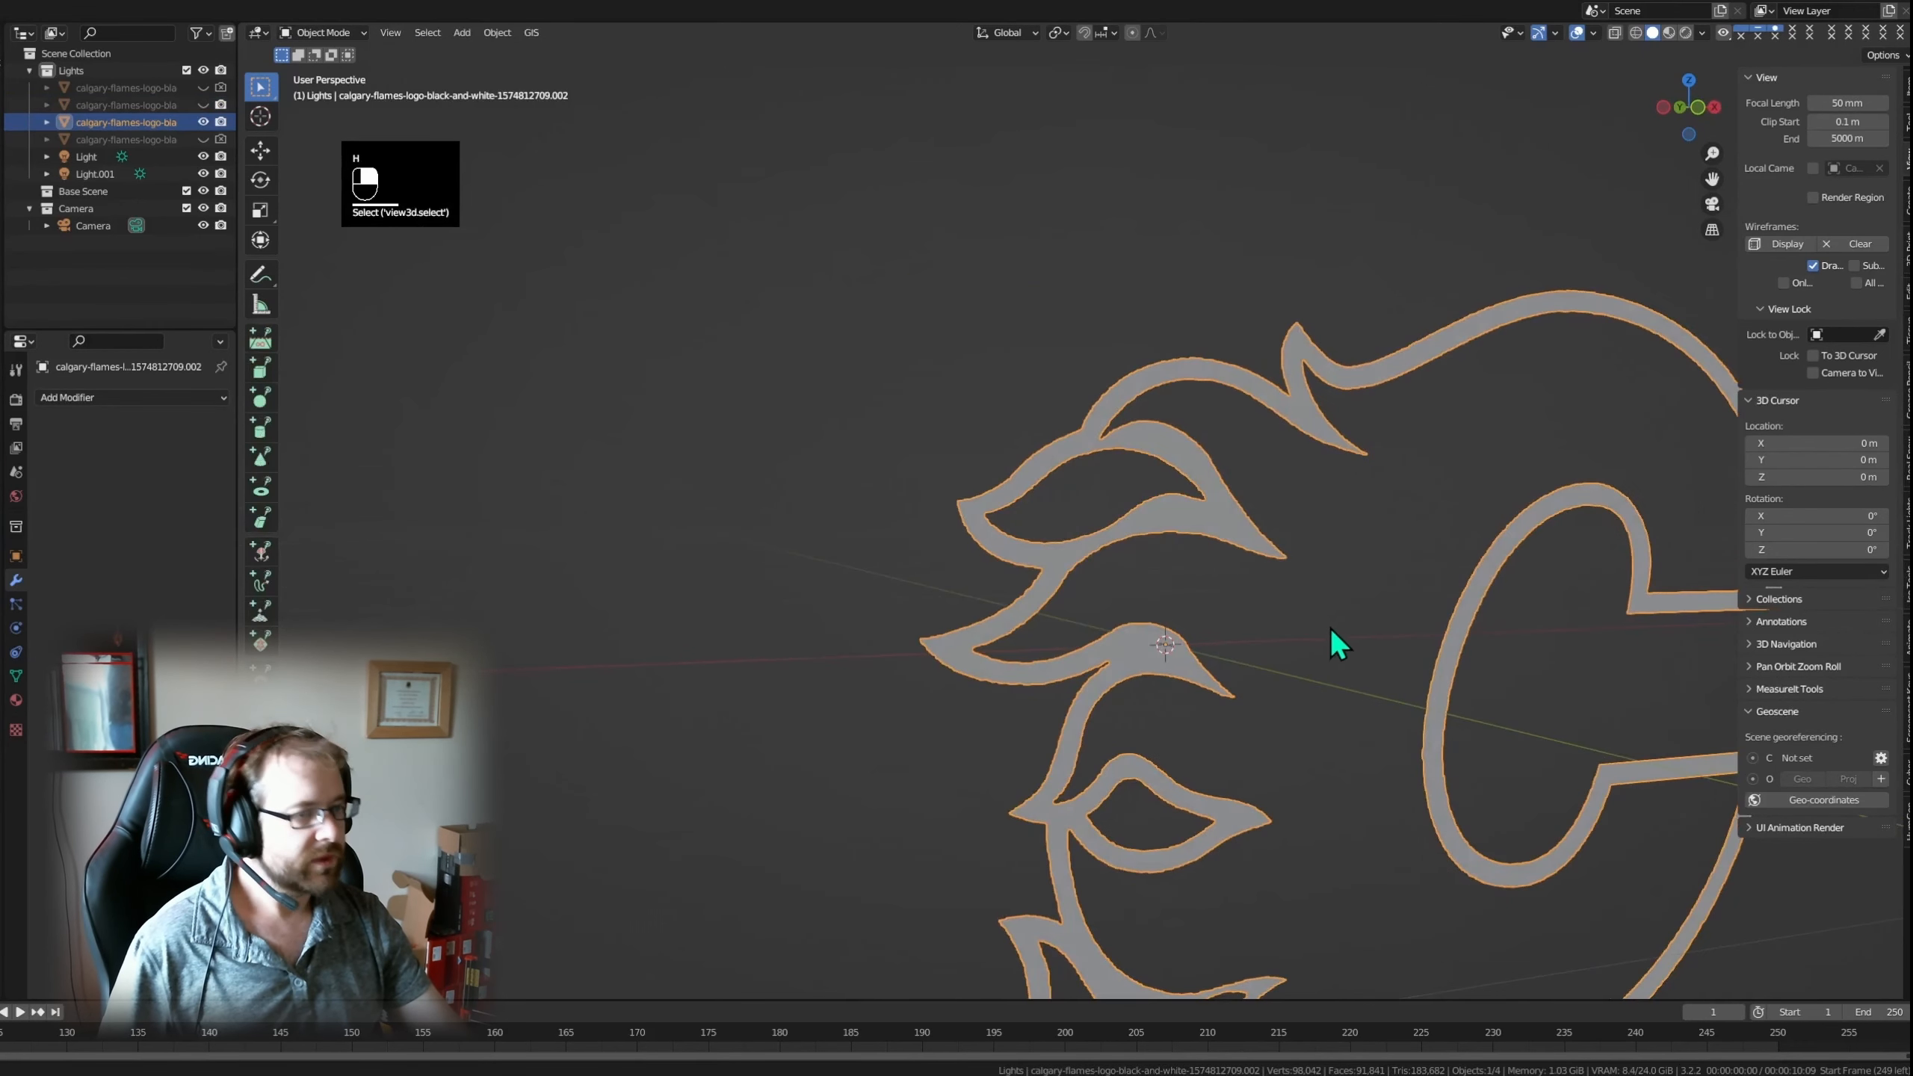
- Enter Edit Mode on the flat logo outline and switch to edge selection, close up on the upper flames
scroll(1312, 611, "down", 3)
scroll(1067, 517, "up", 8)
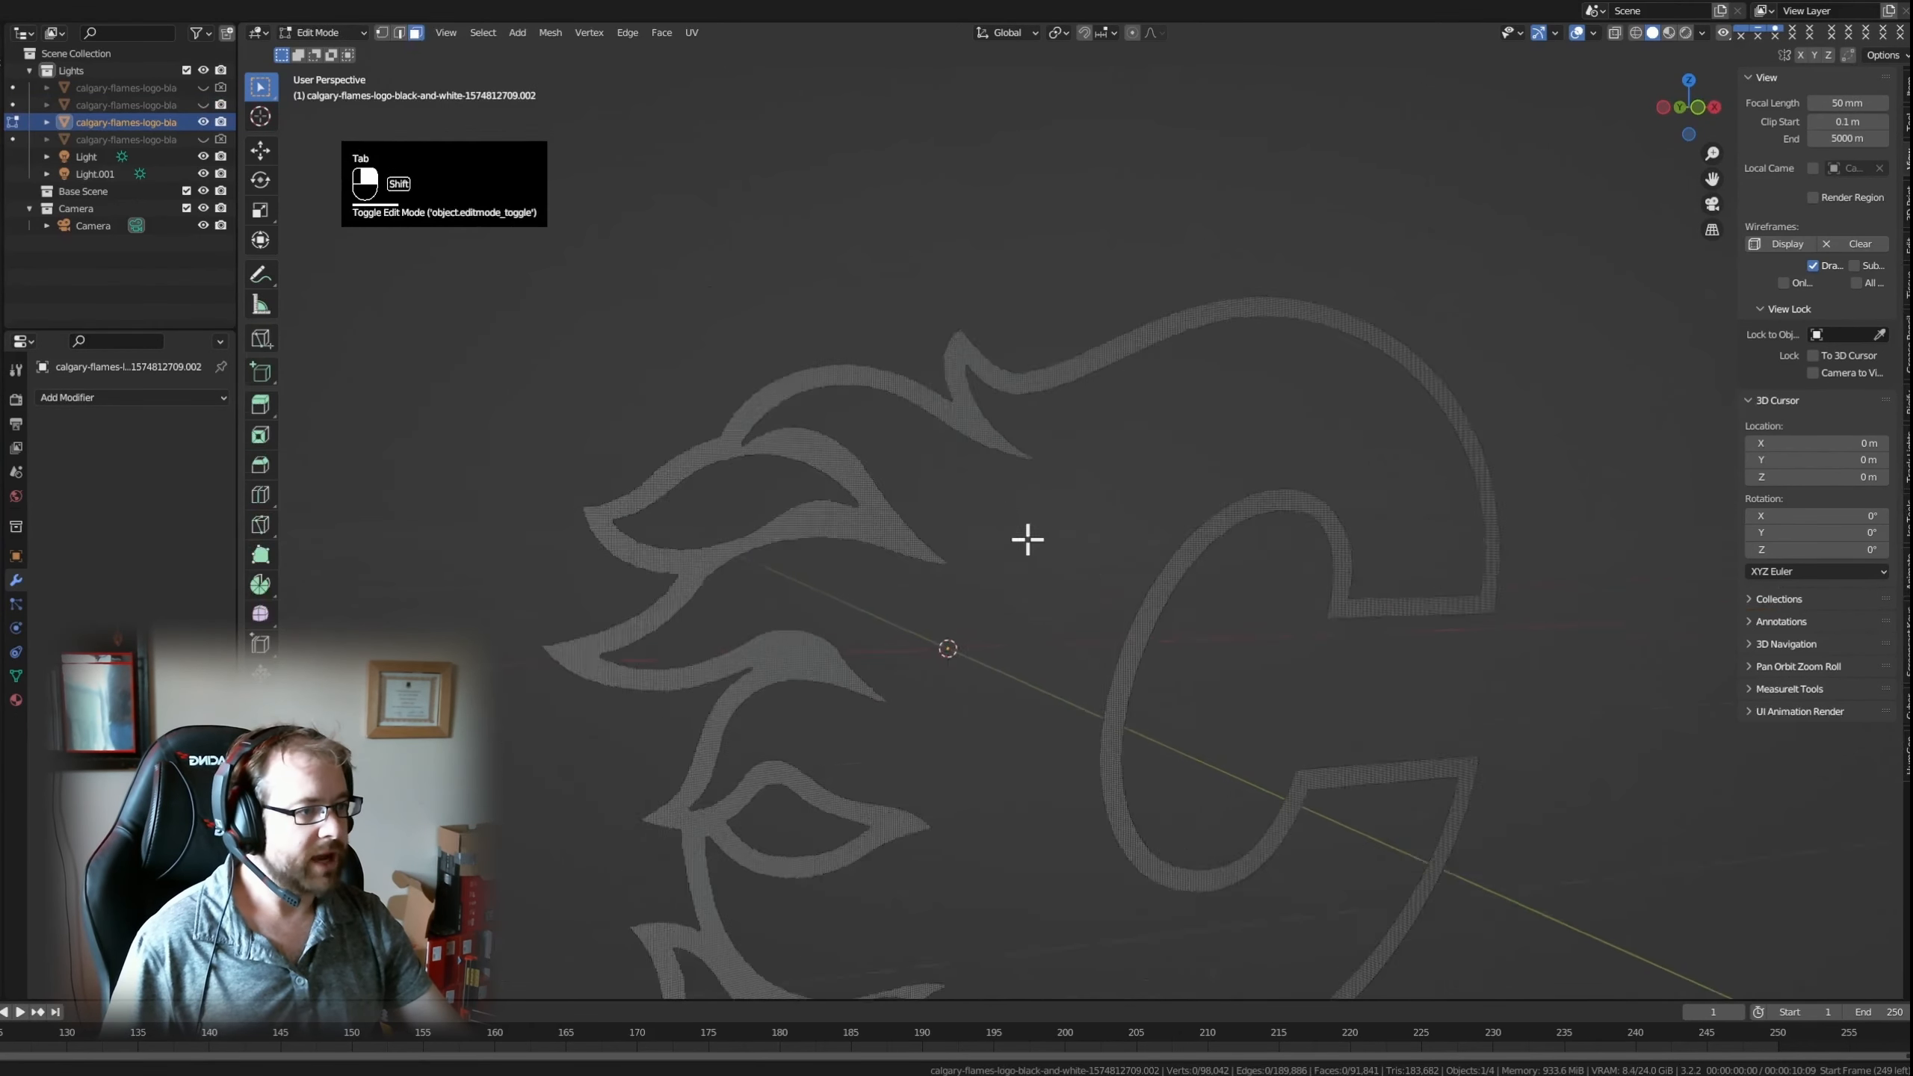
key("Tab")
left_click(400, 33)
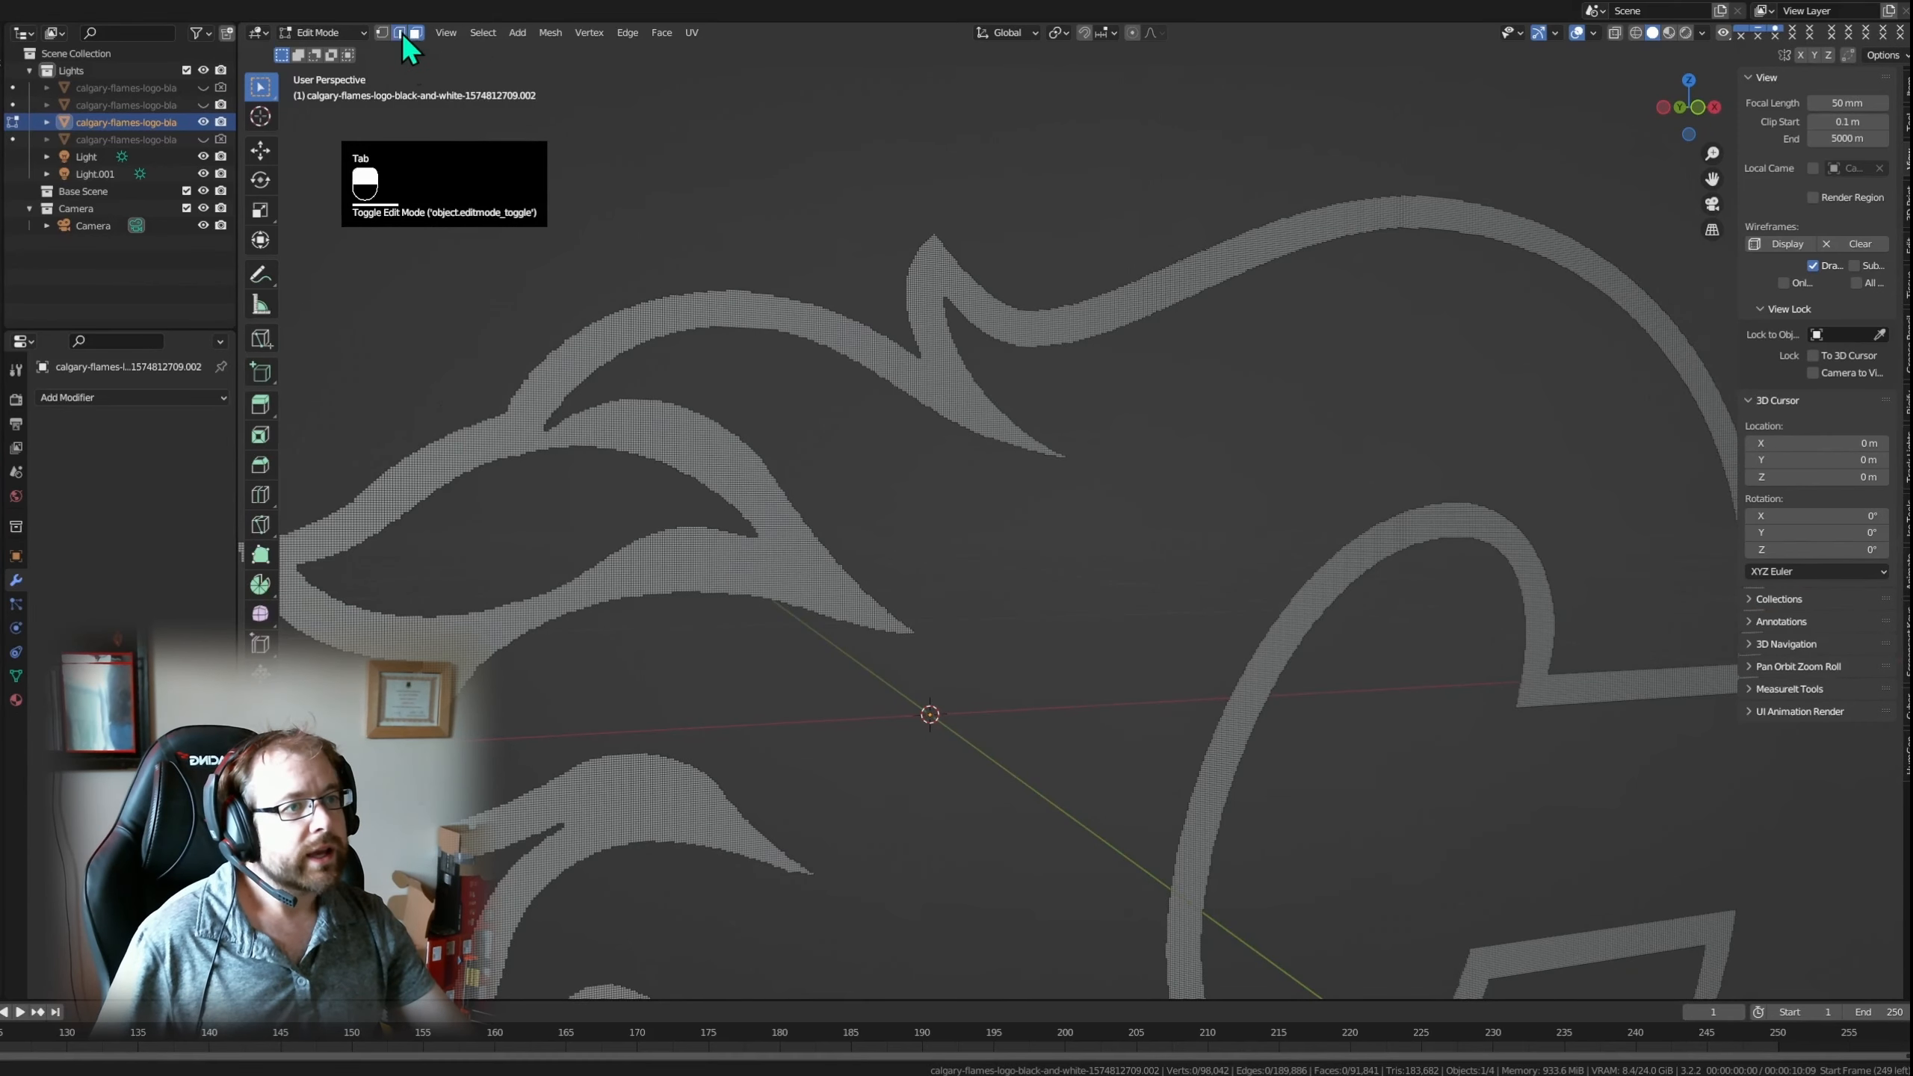
scroll(1034, 486, "up", 5)
scroll(934, 434, "up", 3)
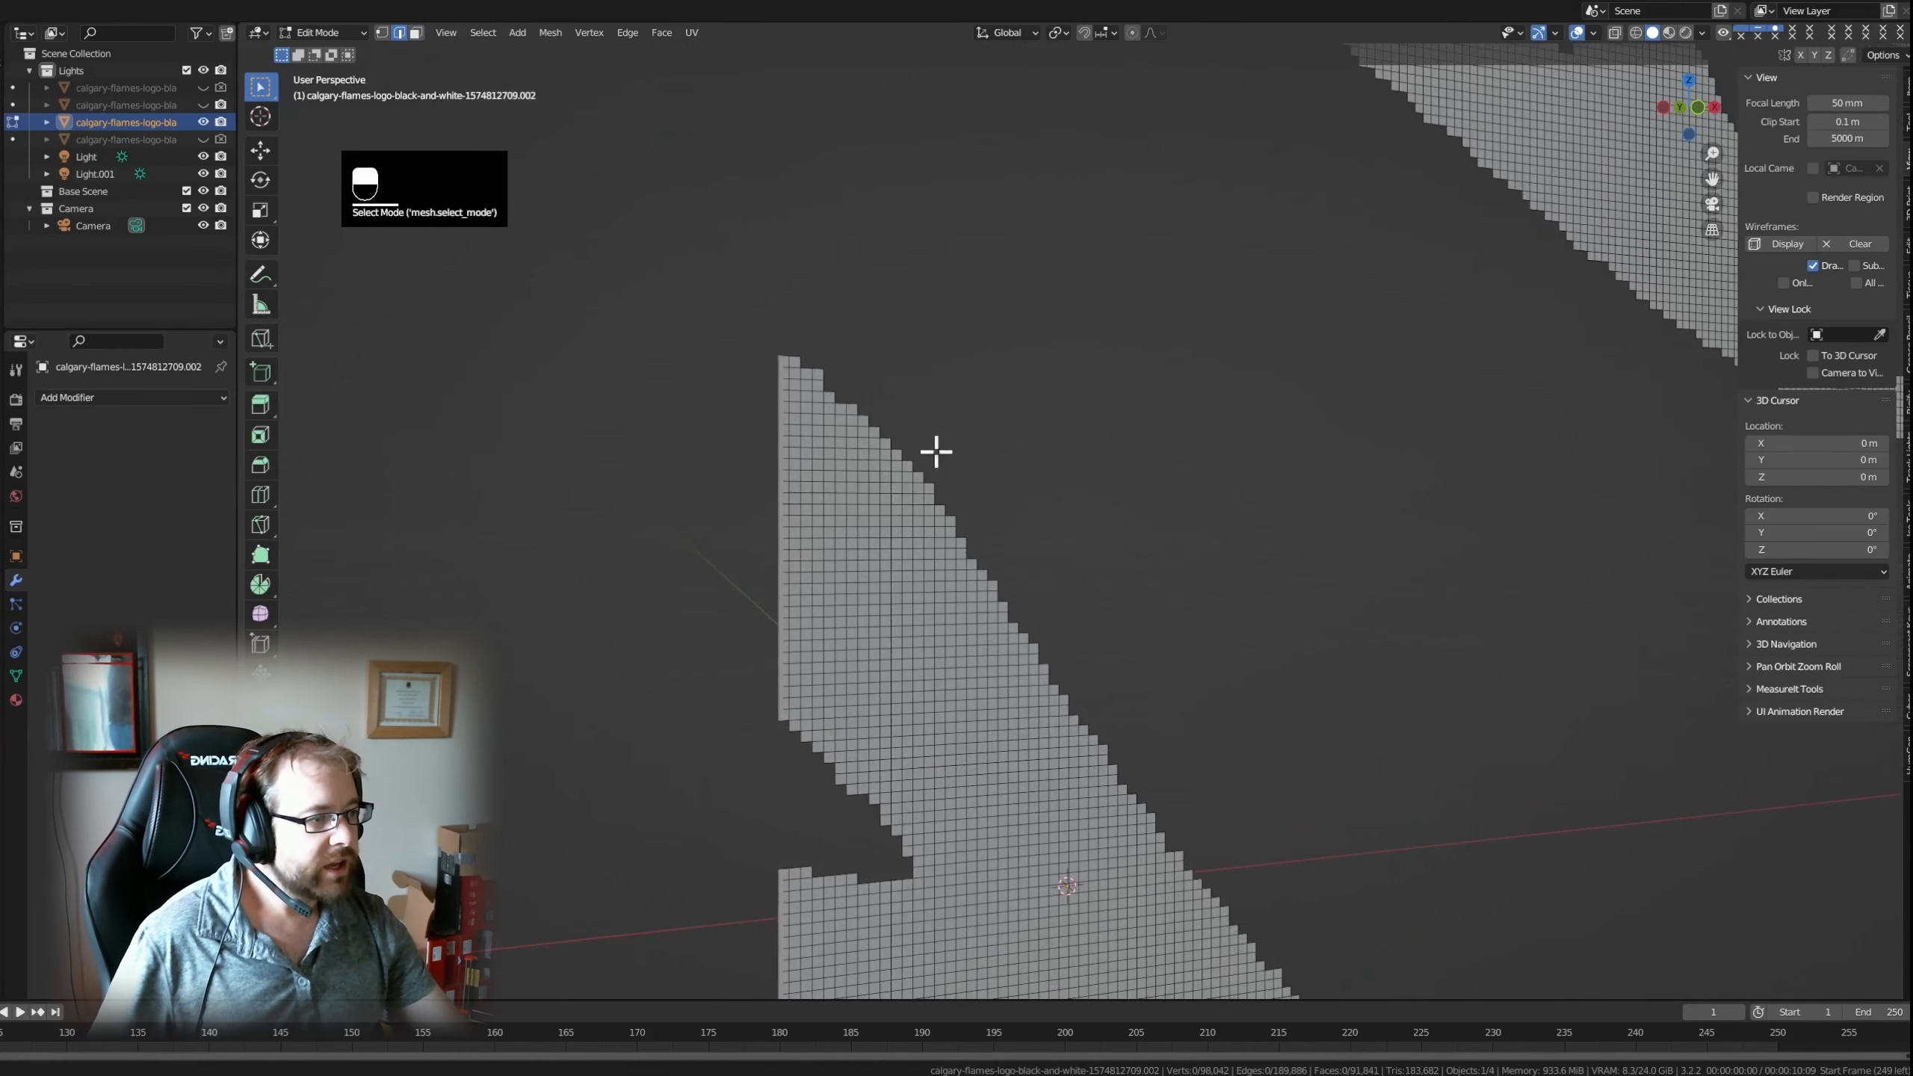
scroll(949, 500, "down", 2)
- Loop-select the outer boundary edges of the flat logo and separate them into their own object
left_click(1014, 525)
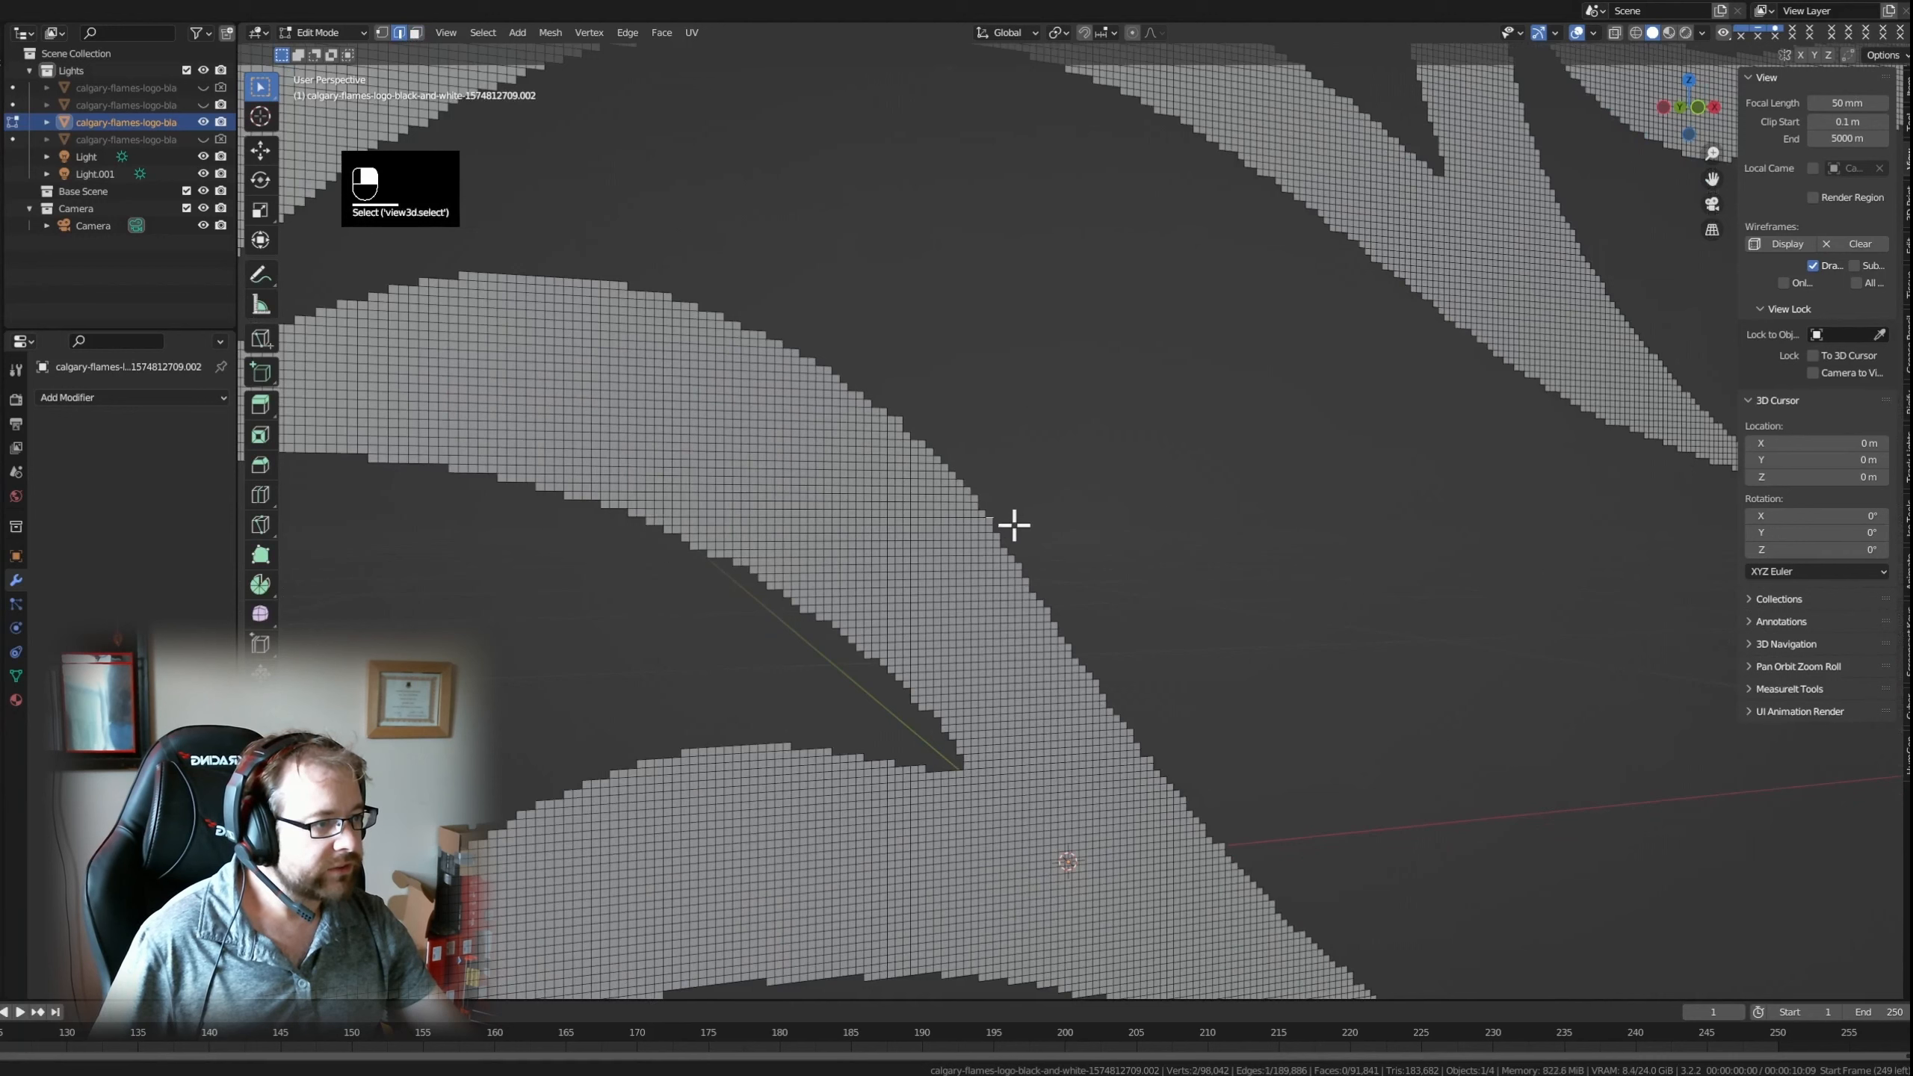
left_click(996, 522, "alt")
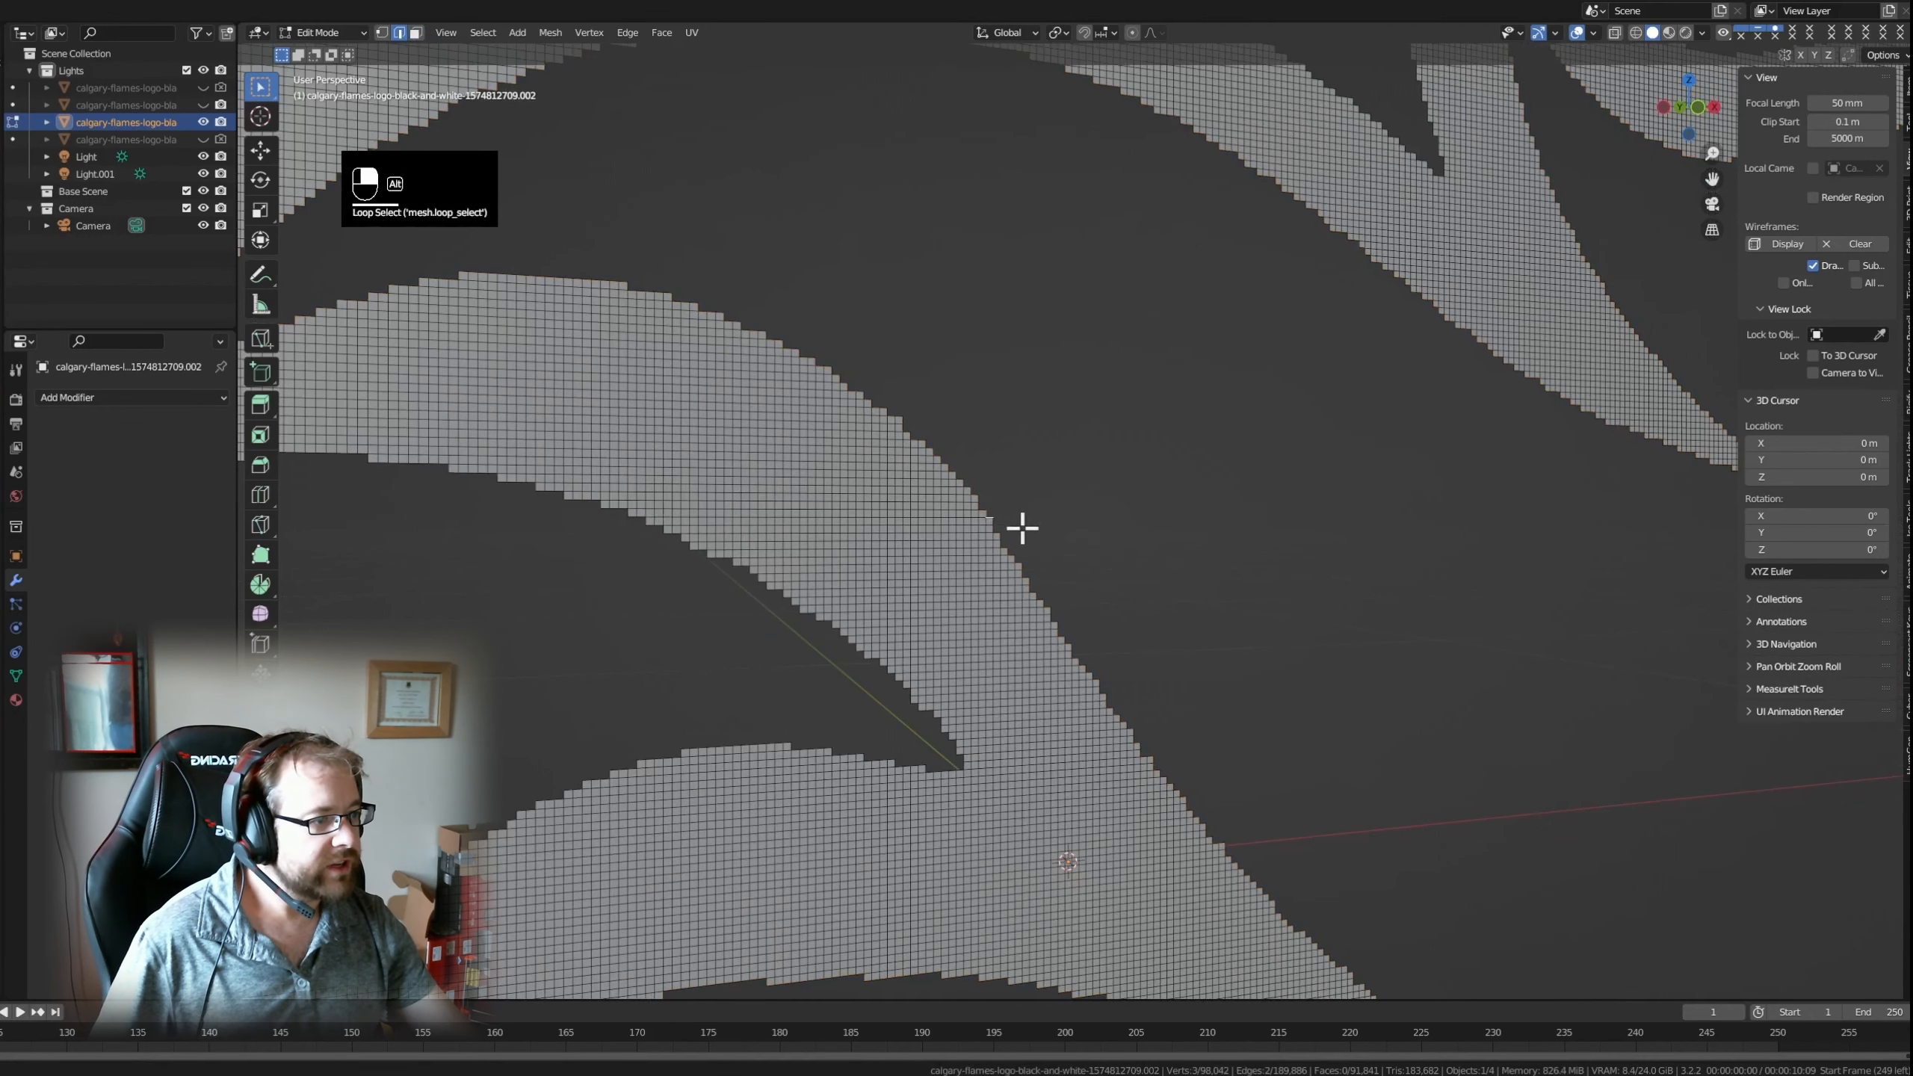
left_click(999, 520, "alt")
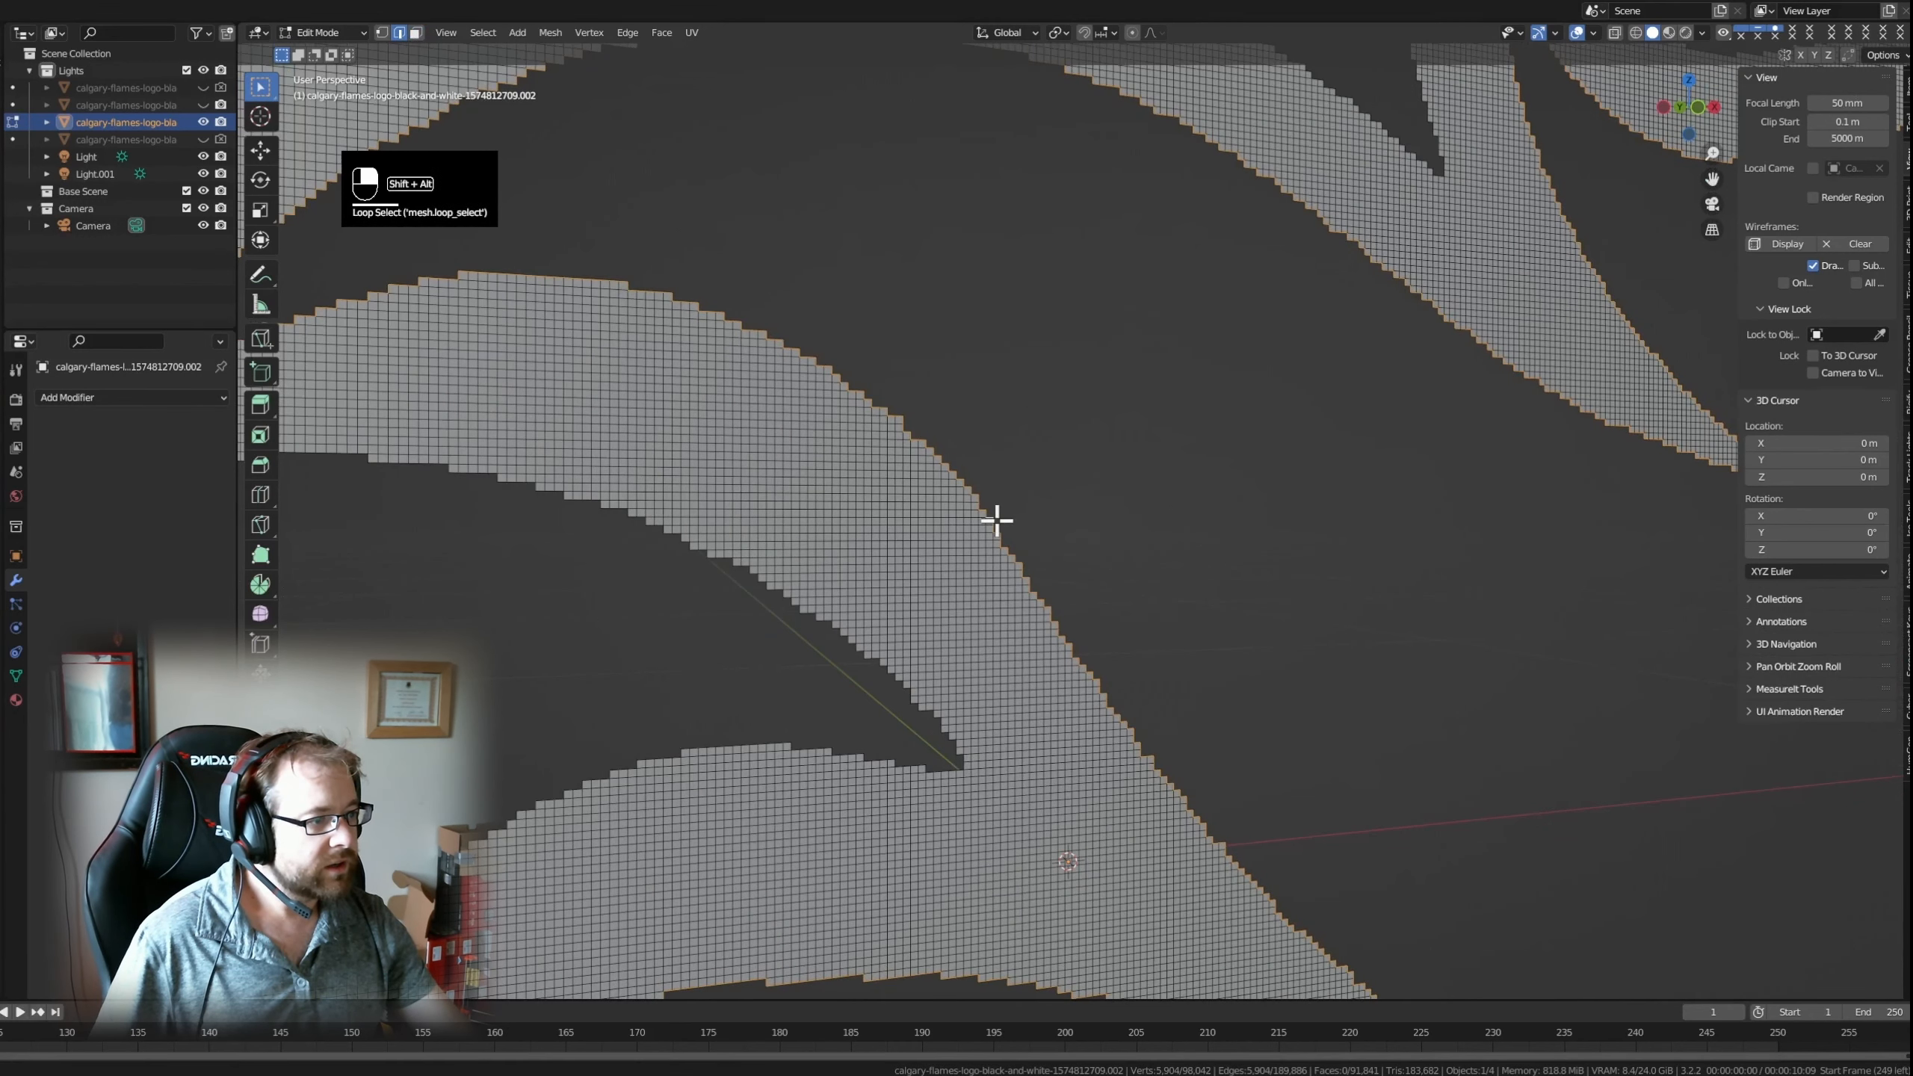
scroll(1123, 555, "down", 2)
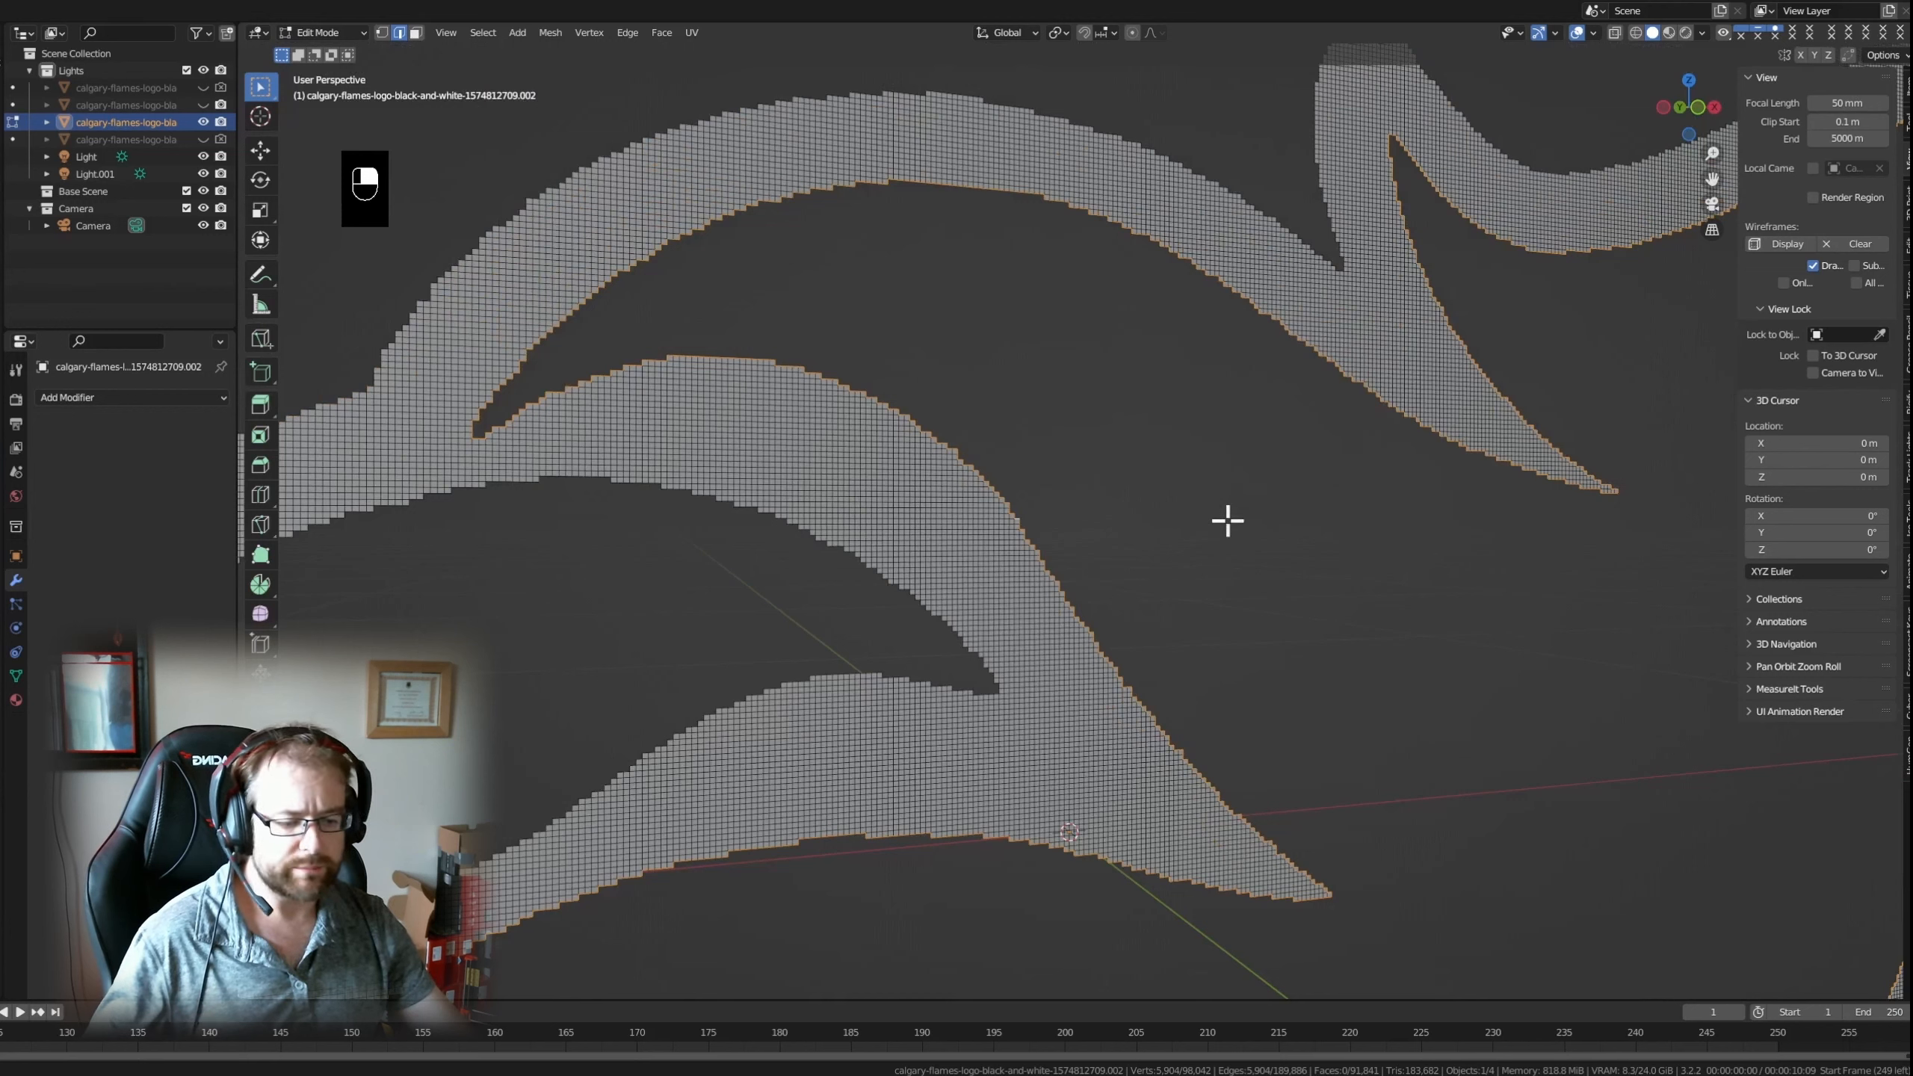
key("p")
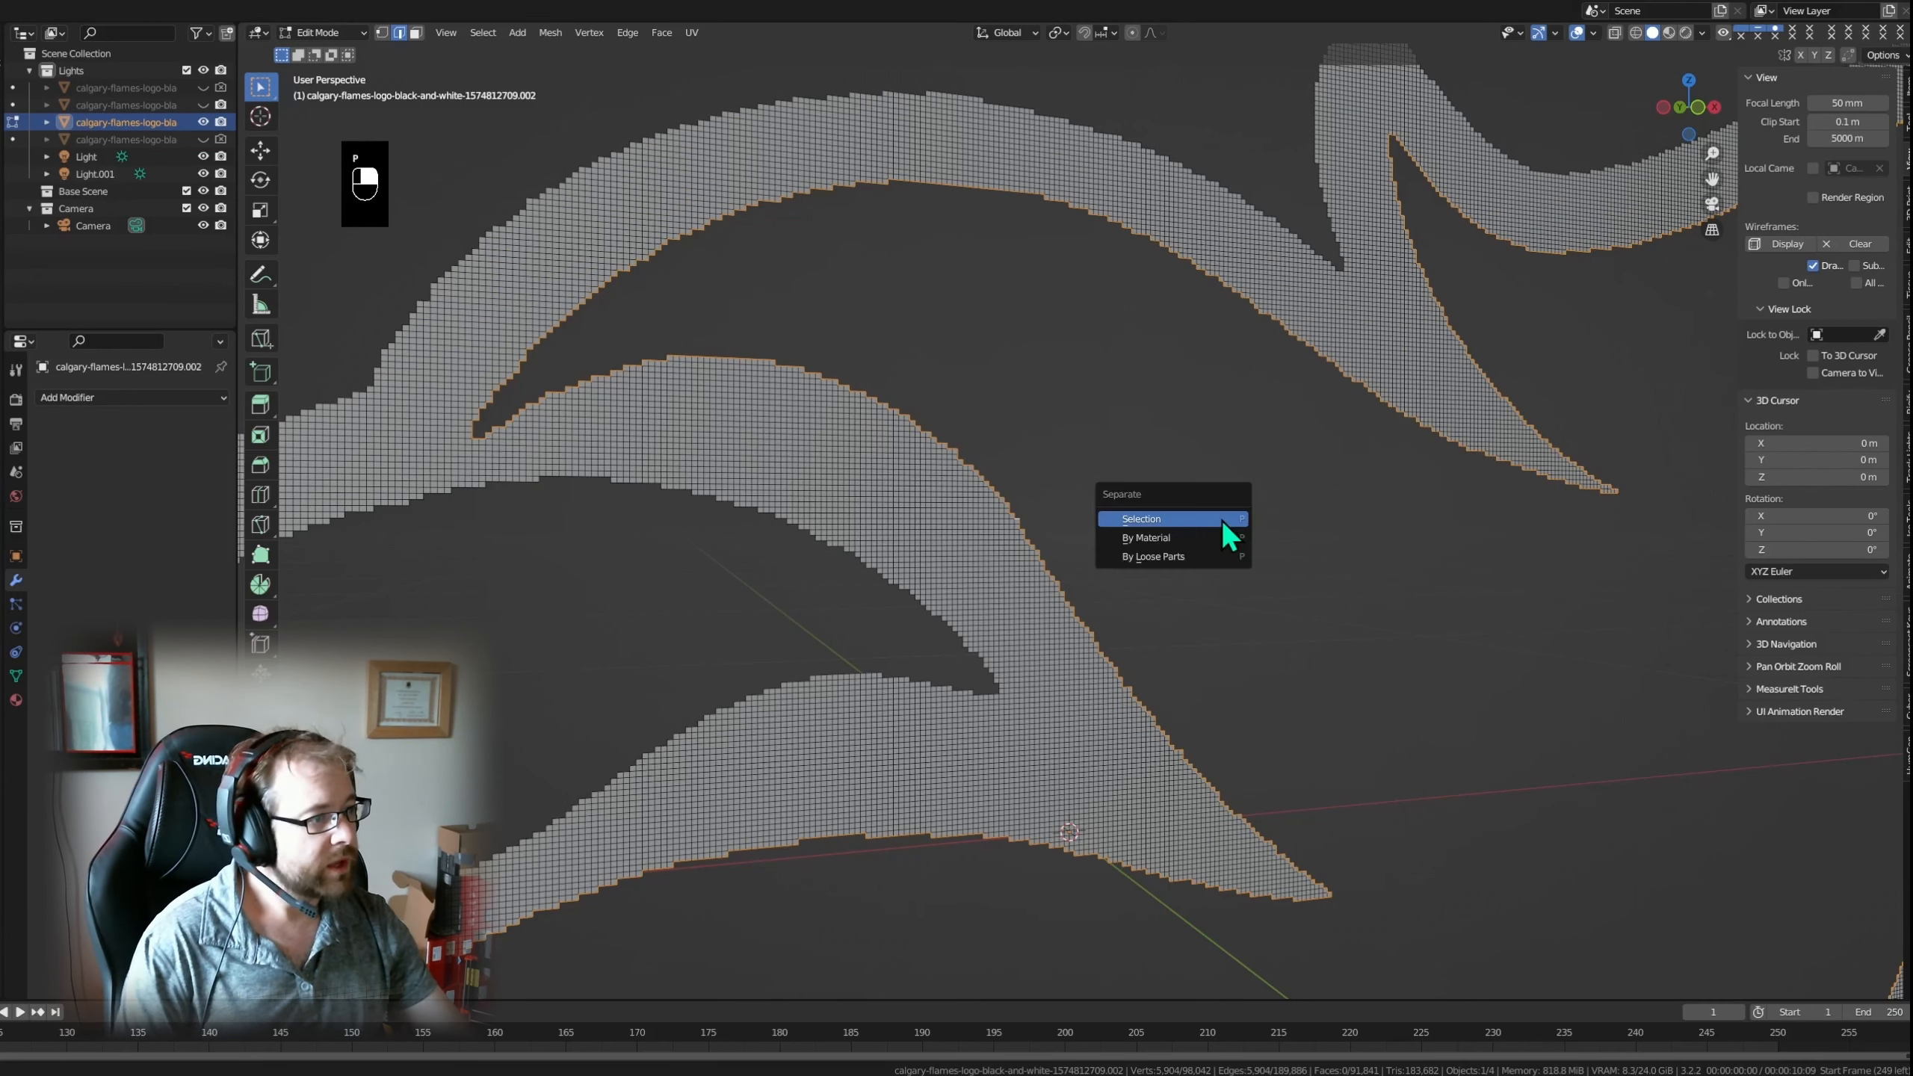
left_click(1221, 520)
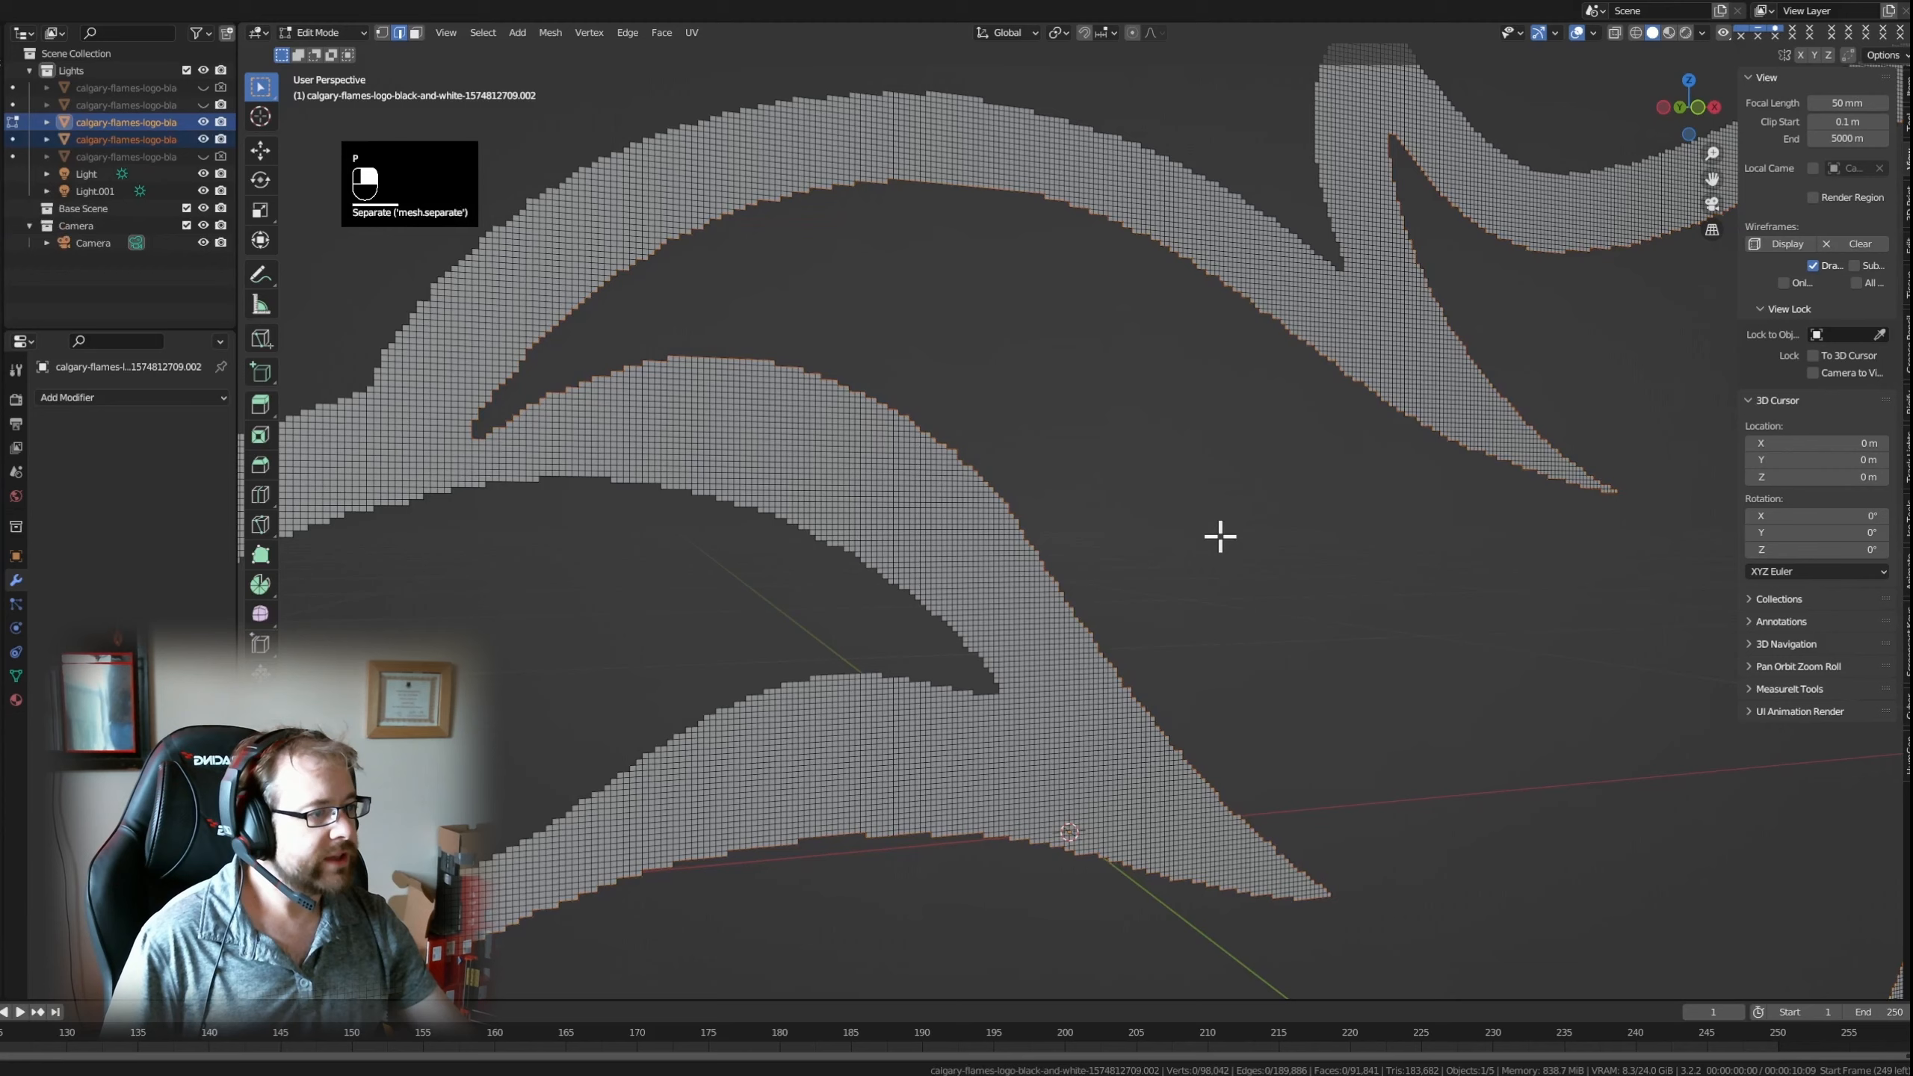
- Try to loop-select the inner edges of the upper flame opening and the lower eye-shaped opening together
key("Tab")
left_click(1253, 579)
left_click(954, 550)
key("Tab")
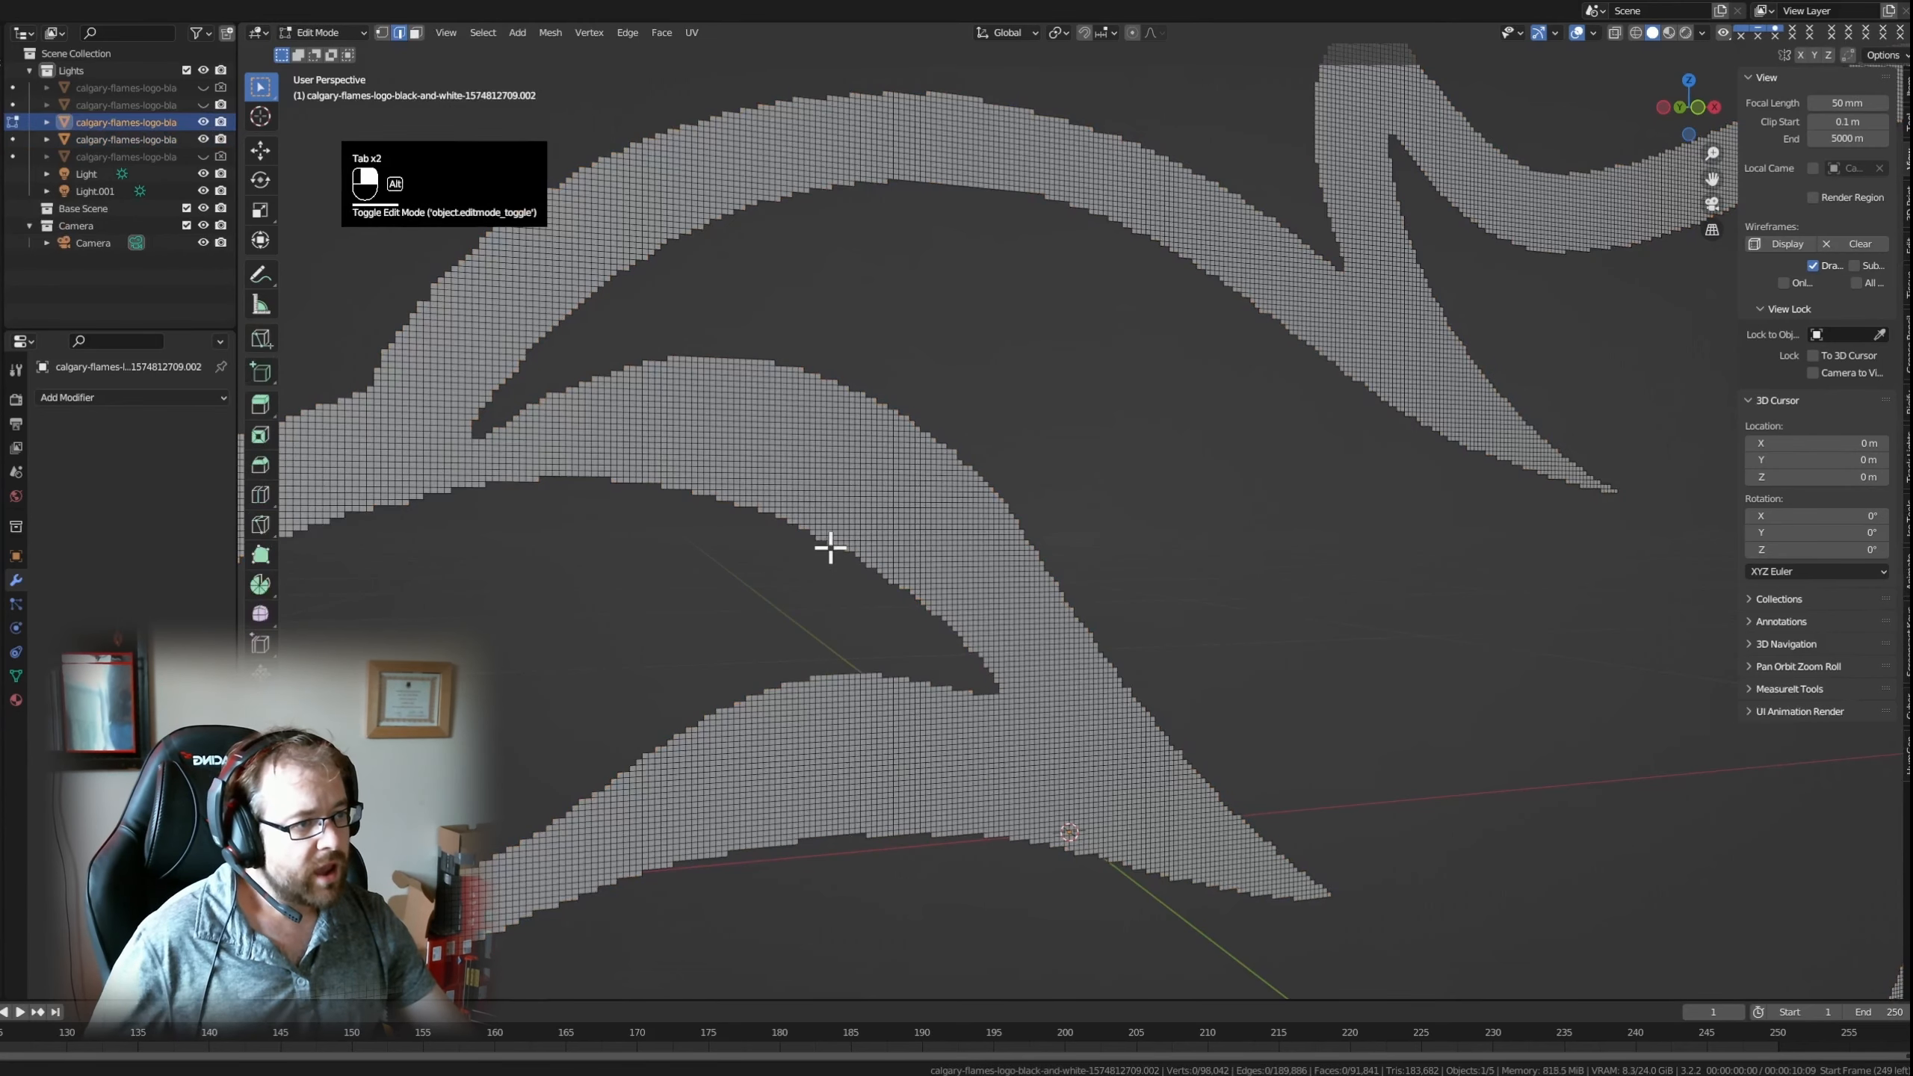
left_click(830, 548, "alt")
scroll(735, 663, "down", 4)
middle_click_drag(898, 805, 980, 621, "shift")
middle_click_drag(1042, 781, 945, 397, "shift")
left_click(856, 679, "alt+shift")
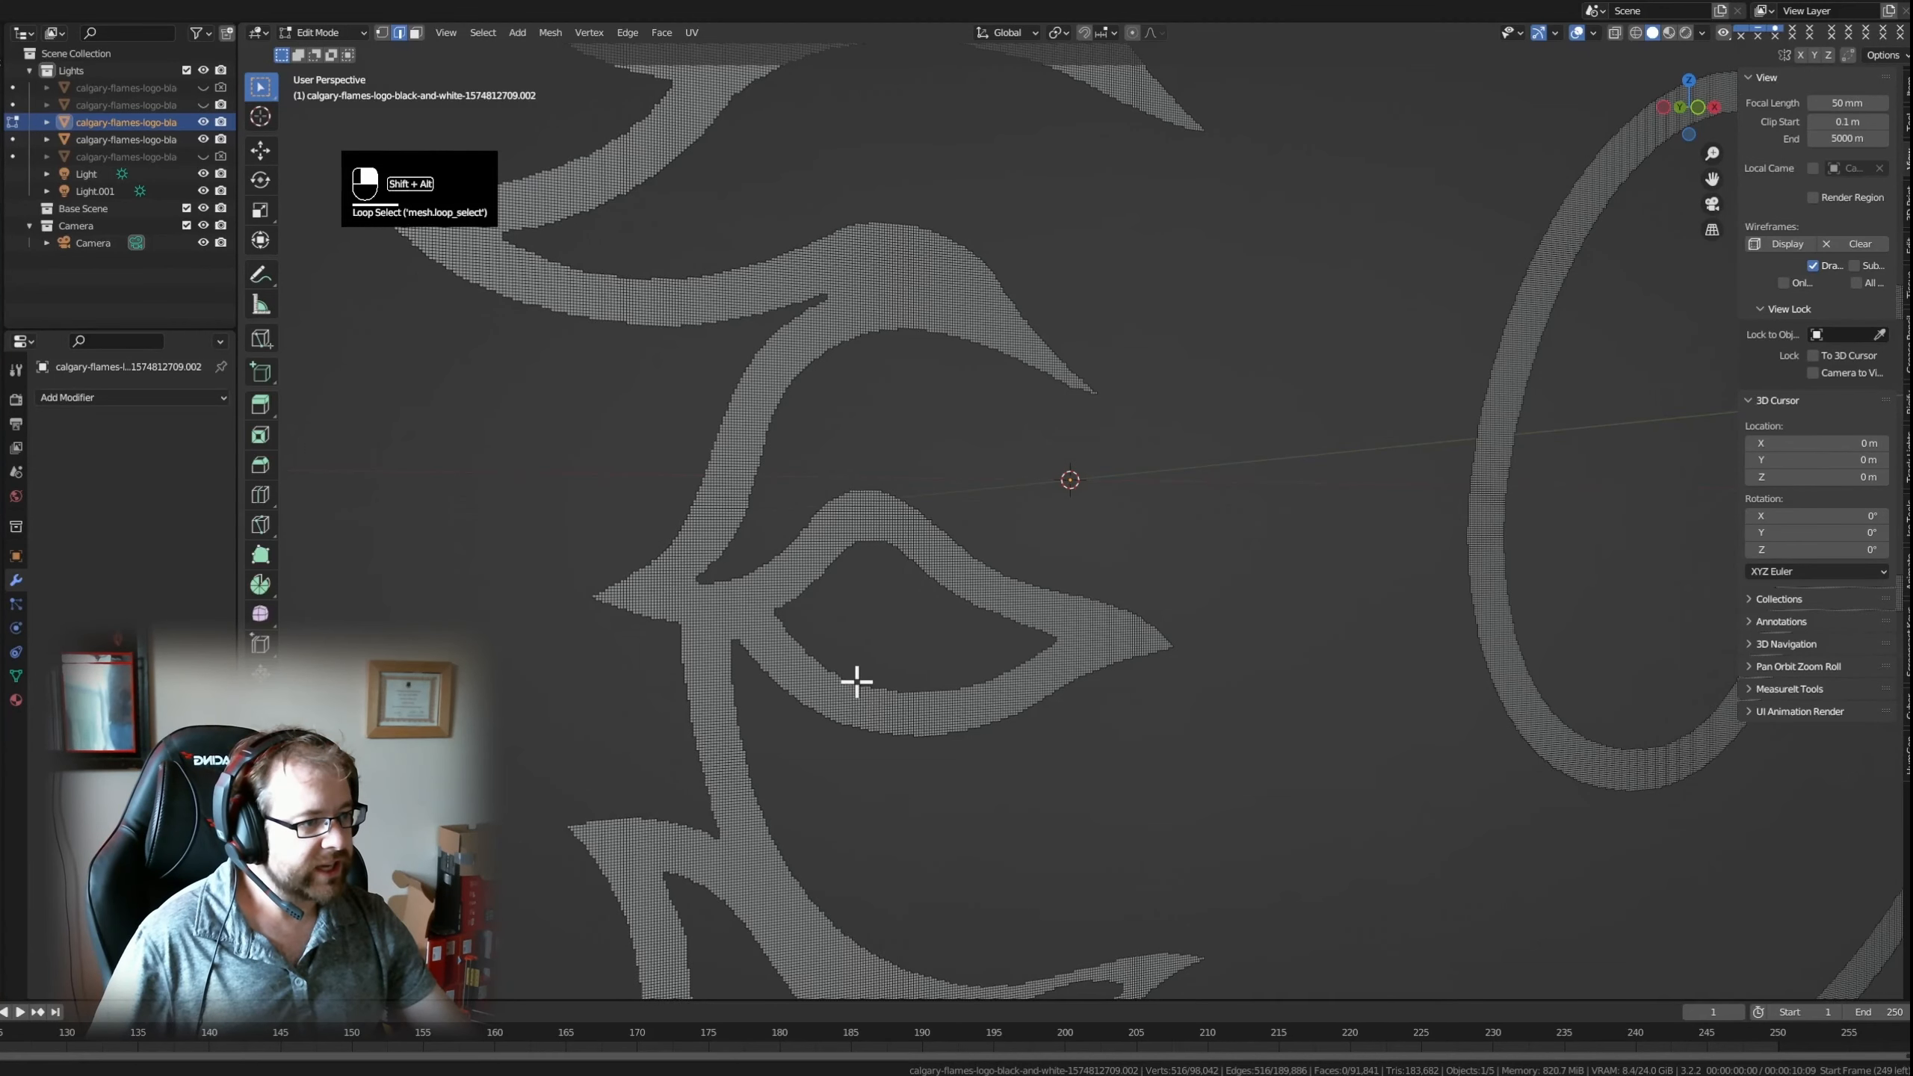
left_click(908, 689, "alt+shift")
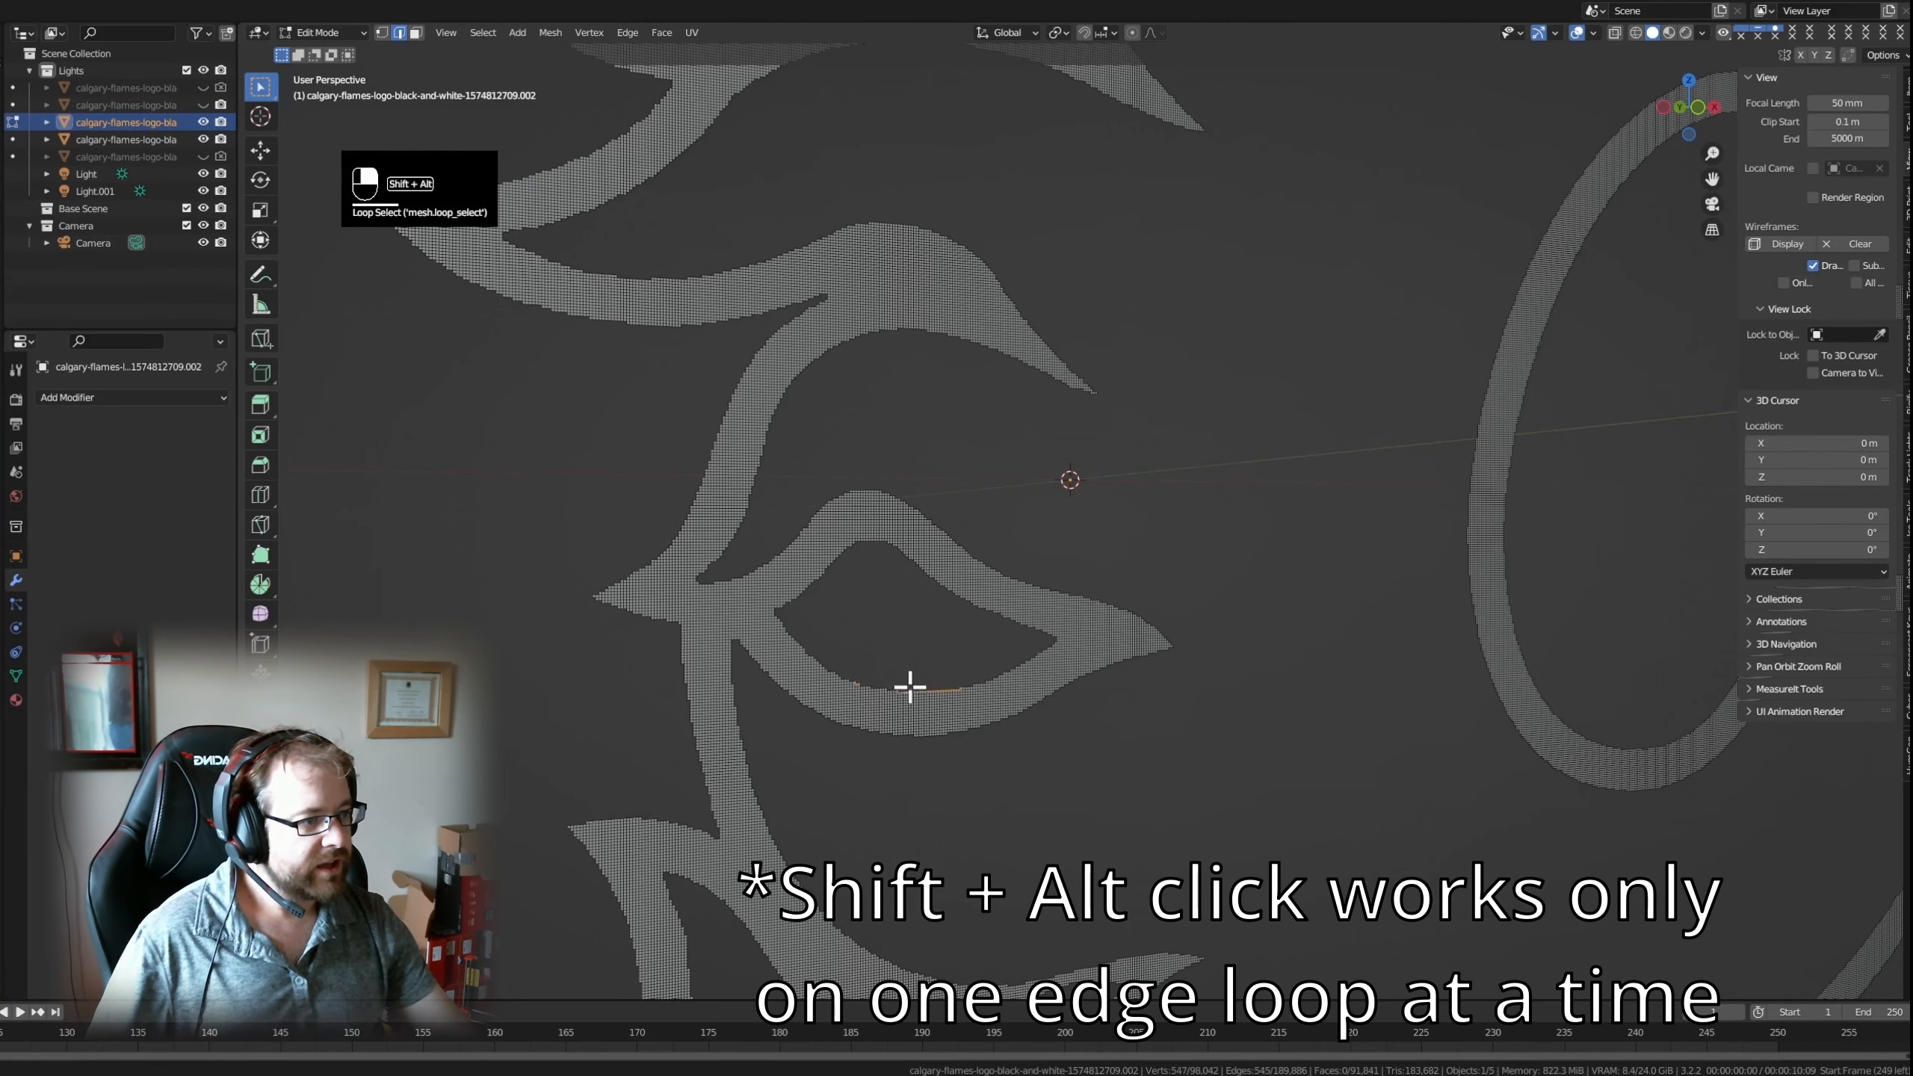
middle_click_drag(957, 309, 991, 461, "shift")
left_click(1129, 548)
- Loop-select the inner edge of the upper flame opening and separate it into its own object
middle_click_drag(1294, 409, 1320, 592, "shift")
left_click(895, 341, "alt")
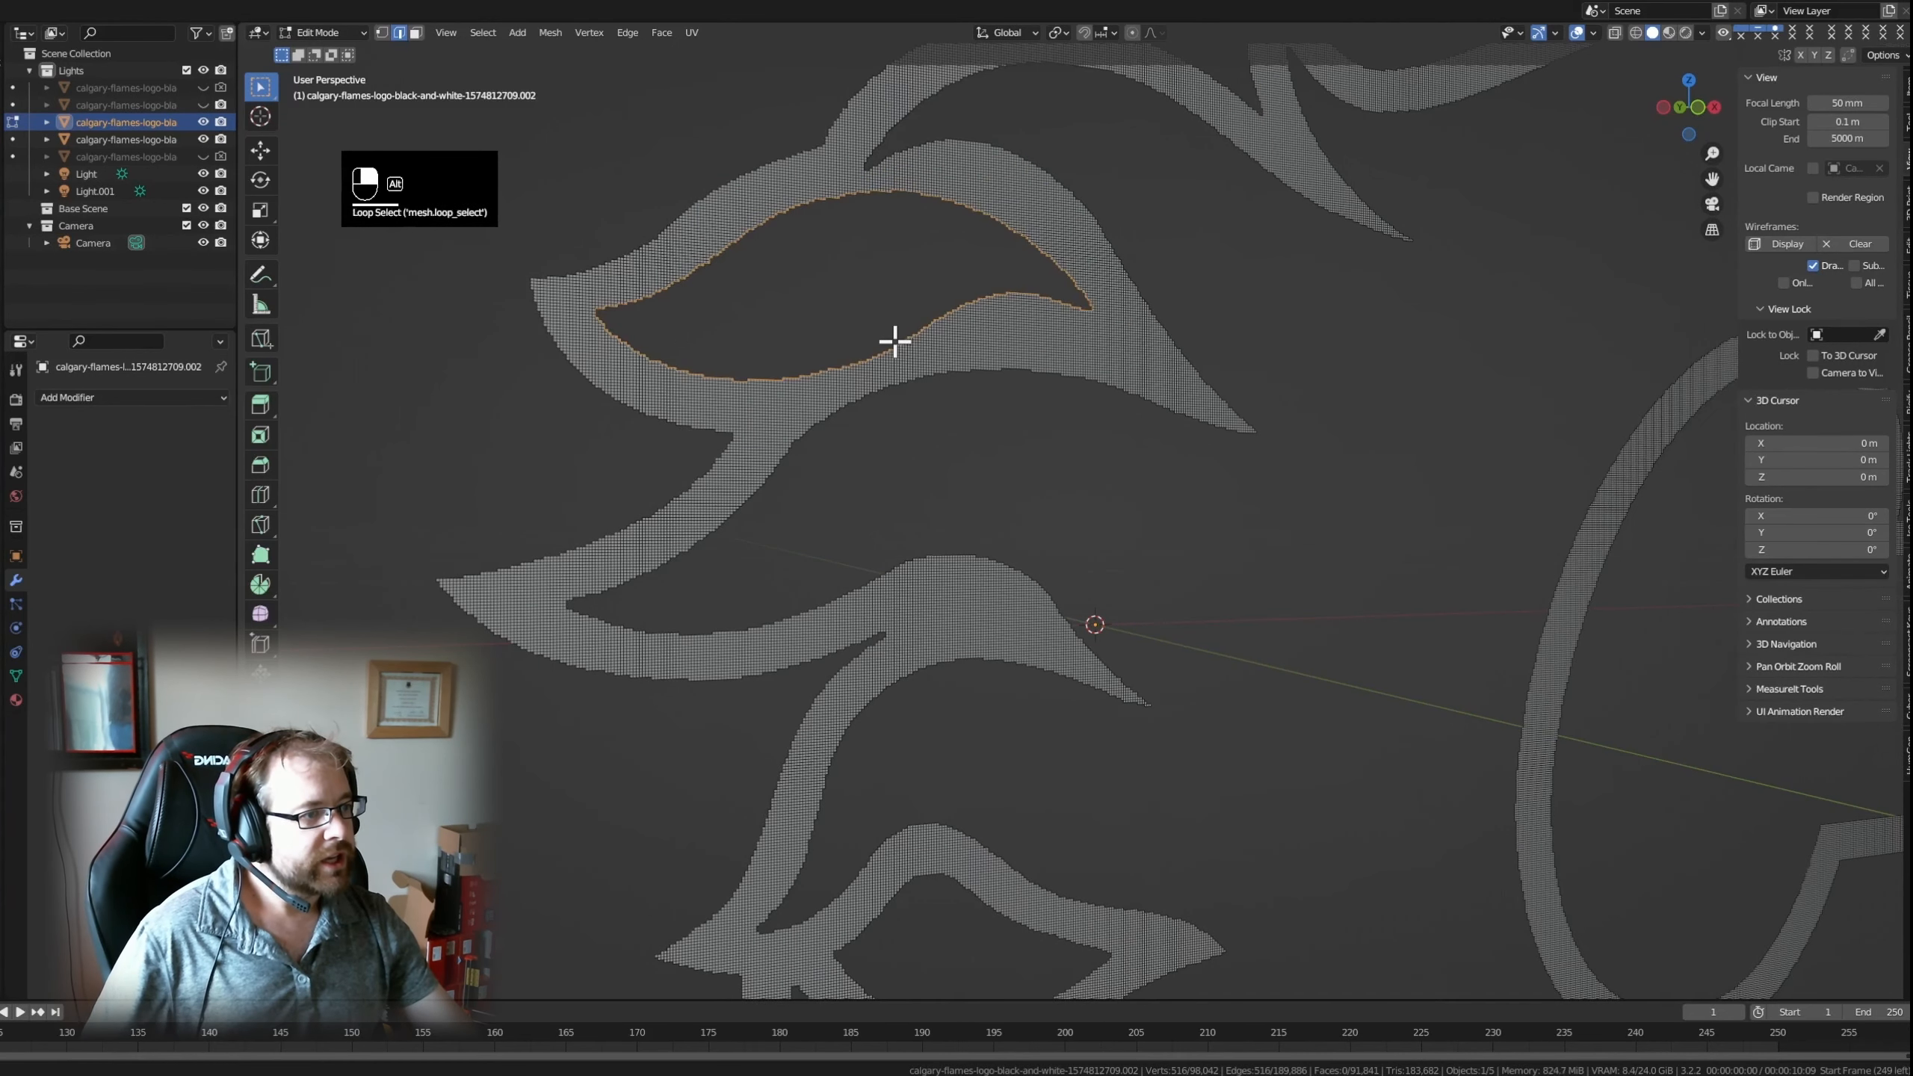
key("p")
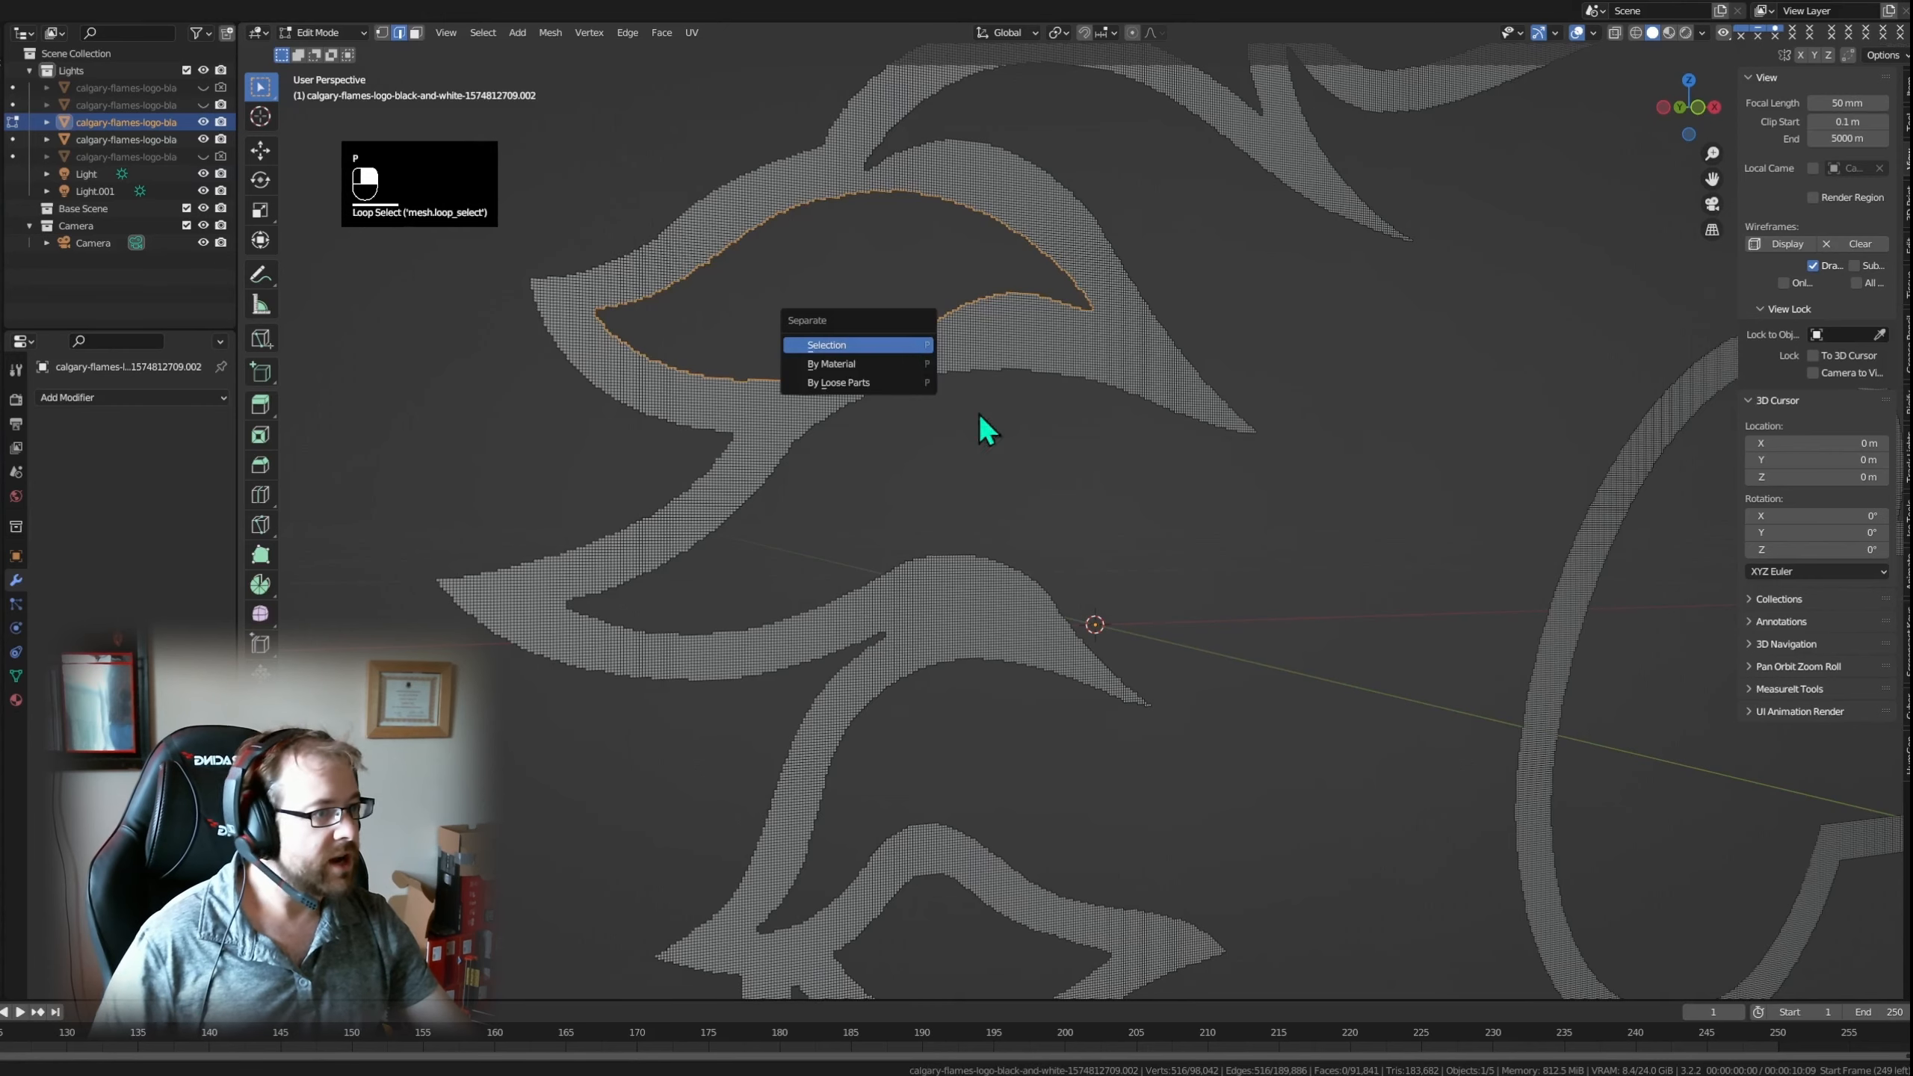
left_click(904, 345)
- Loop-select the inner edge of the lower eye-shaped opening and separate it into its own object
middle_click_drag(1265, 659, 1272, 396, "shift")
left_click(991, 737, "alt")
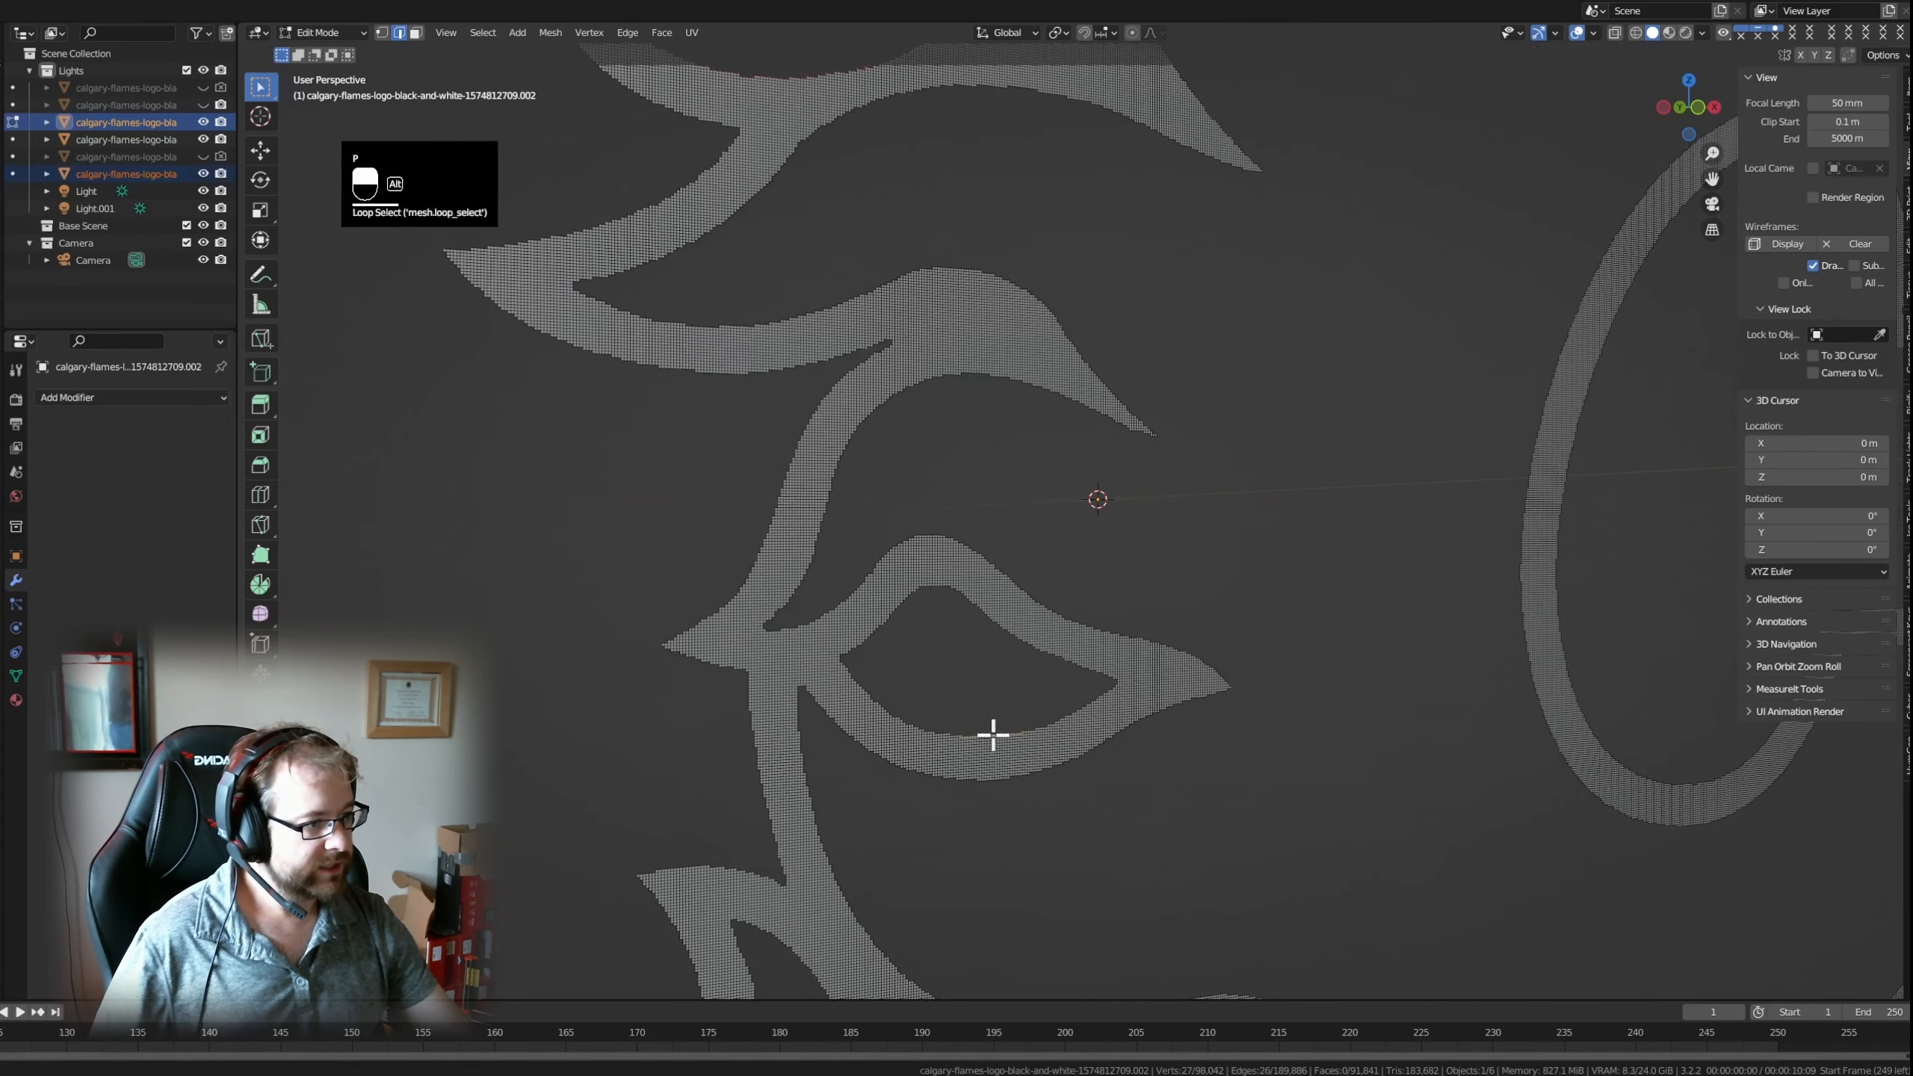
key("p")
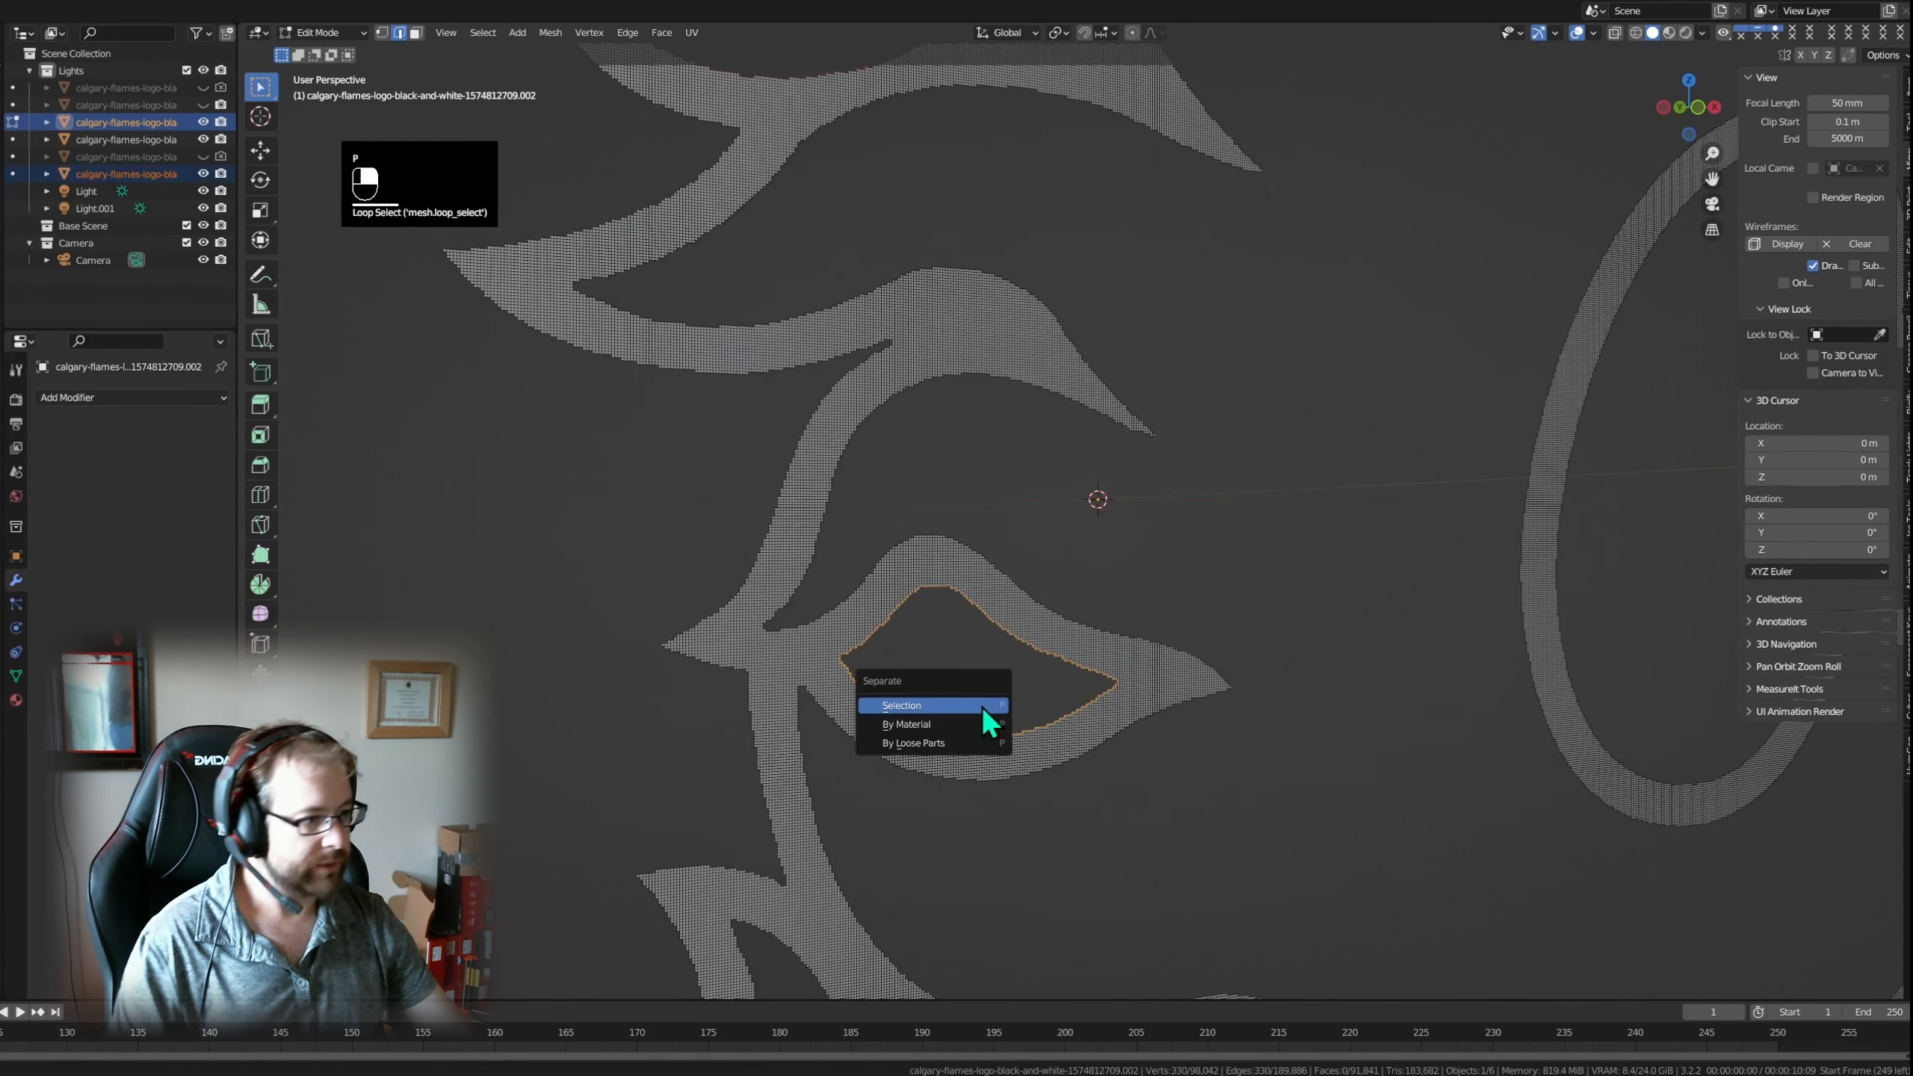
left_click(983, 706)
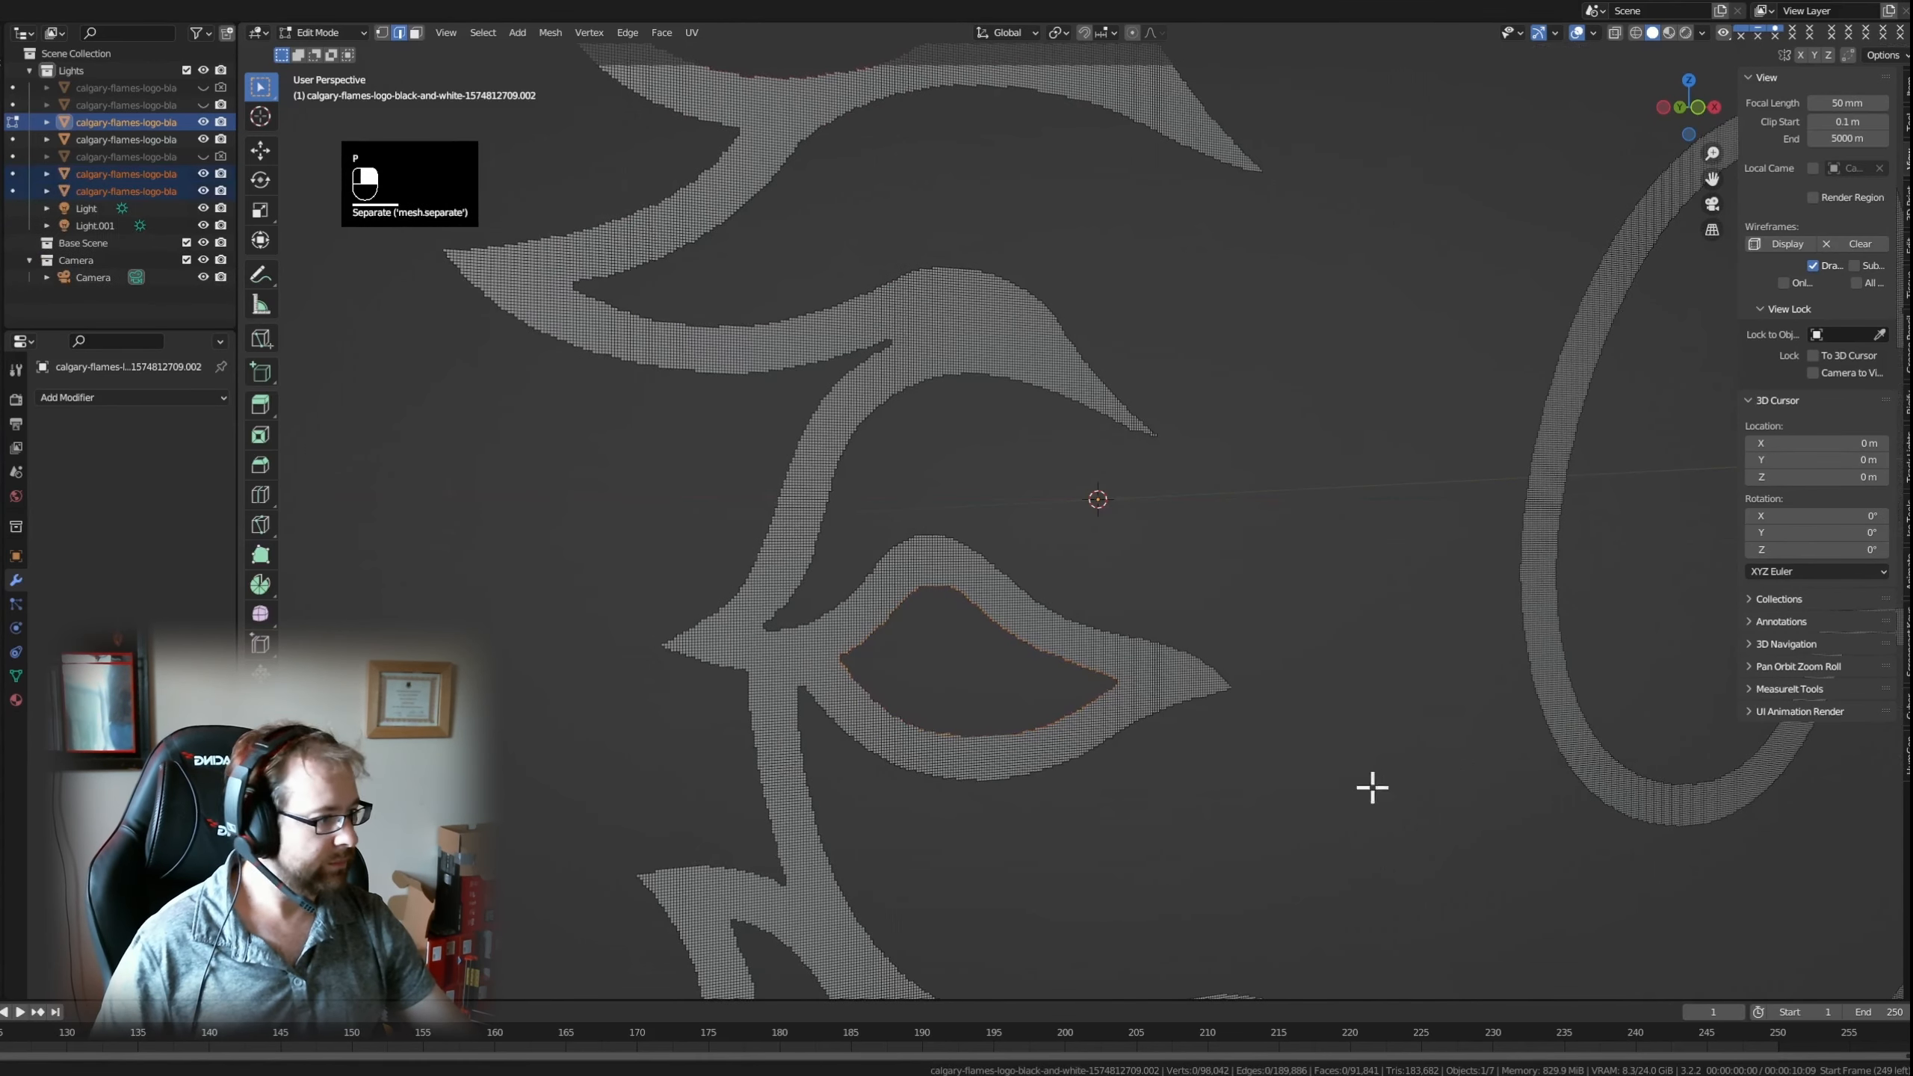
- Loop-select the remaining boundary loop along the logo's outer silhouette and separate the selection into its own object
left_click(776, 499, "alt")
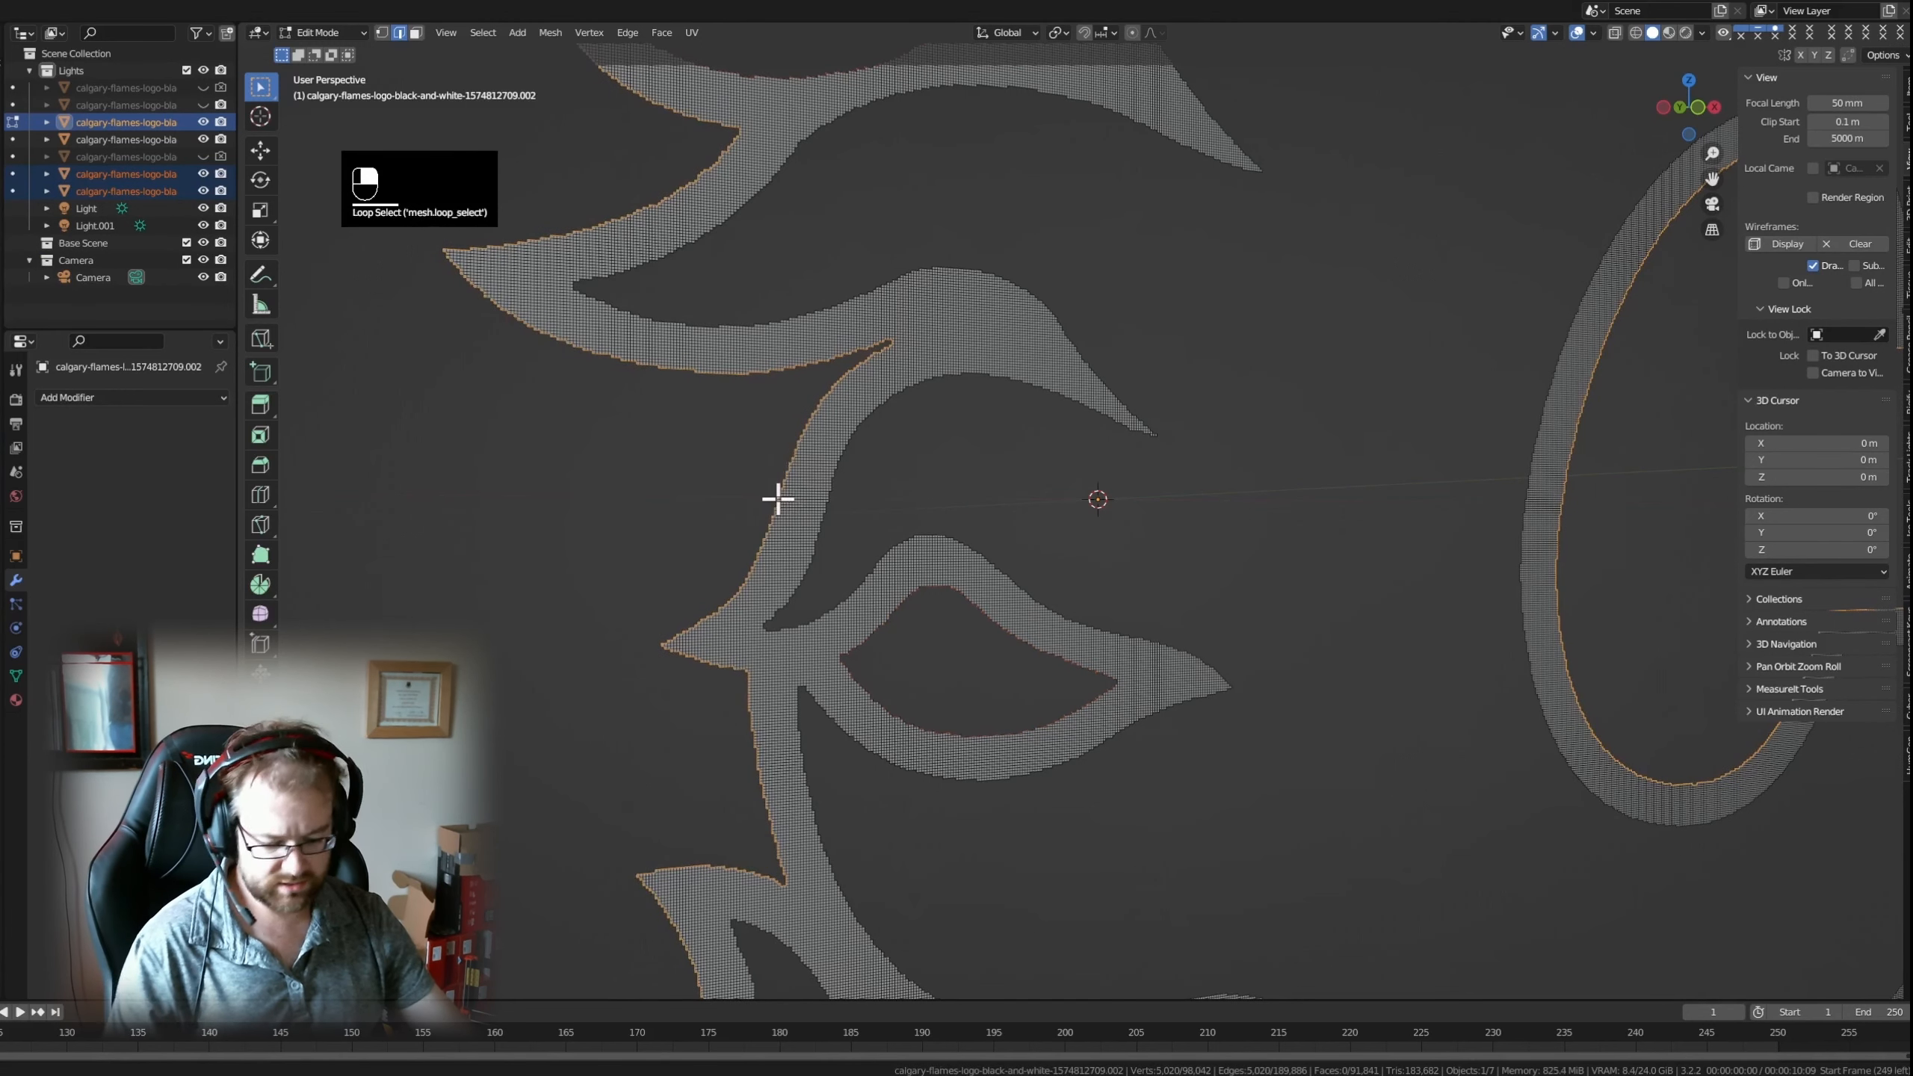
key("p")
left_click(779, 500)
- Return to Object Mode and delete the leftover filled logo mesh, keeping only the separated outlines
key("Tab")
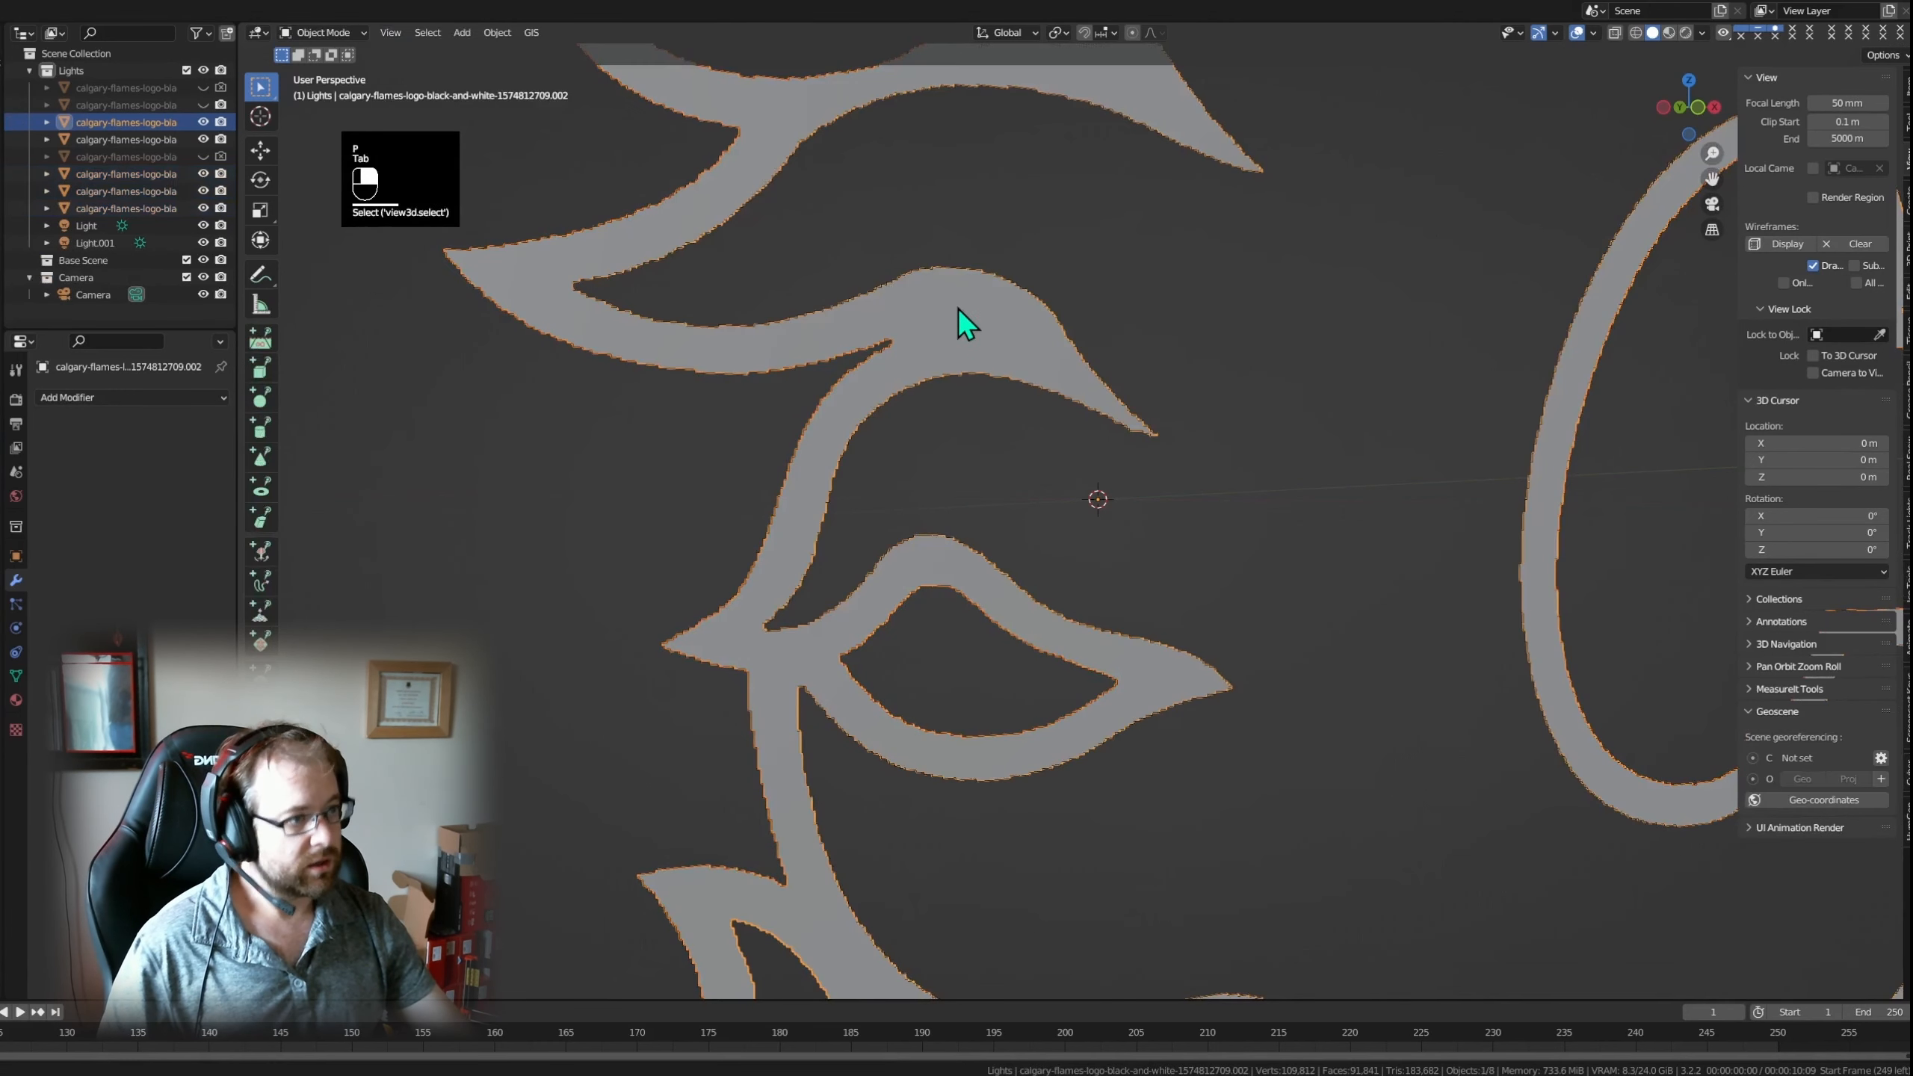
key("Delete")
scroll(1054, 398, "down", 4)
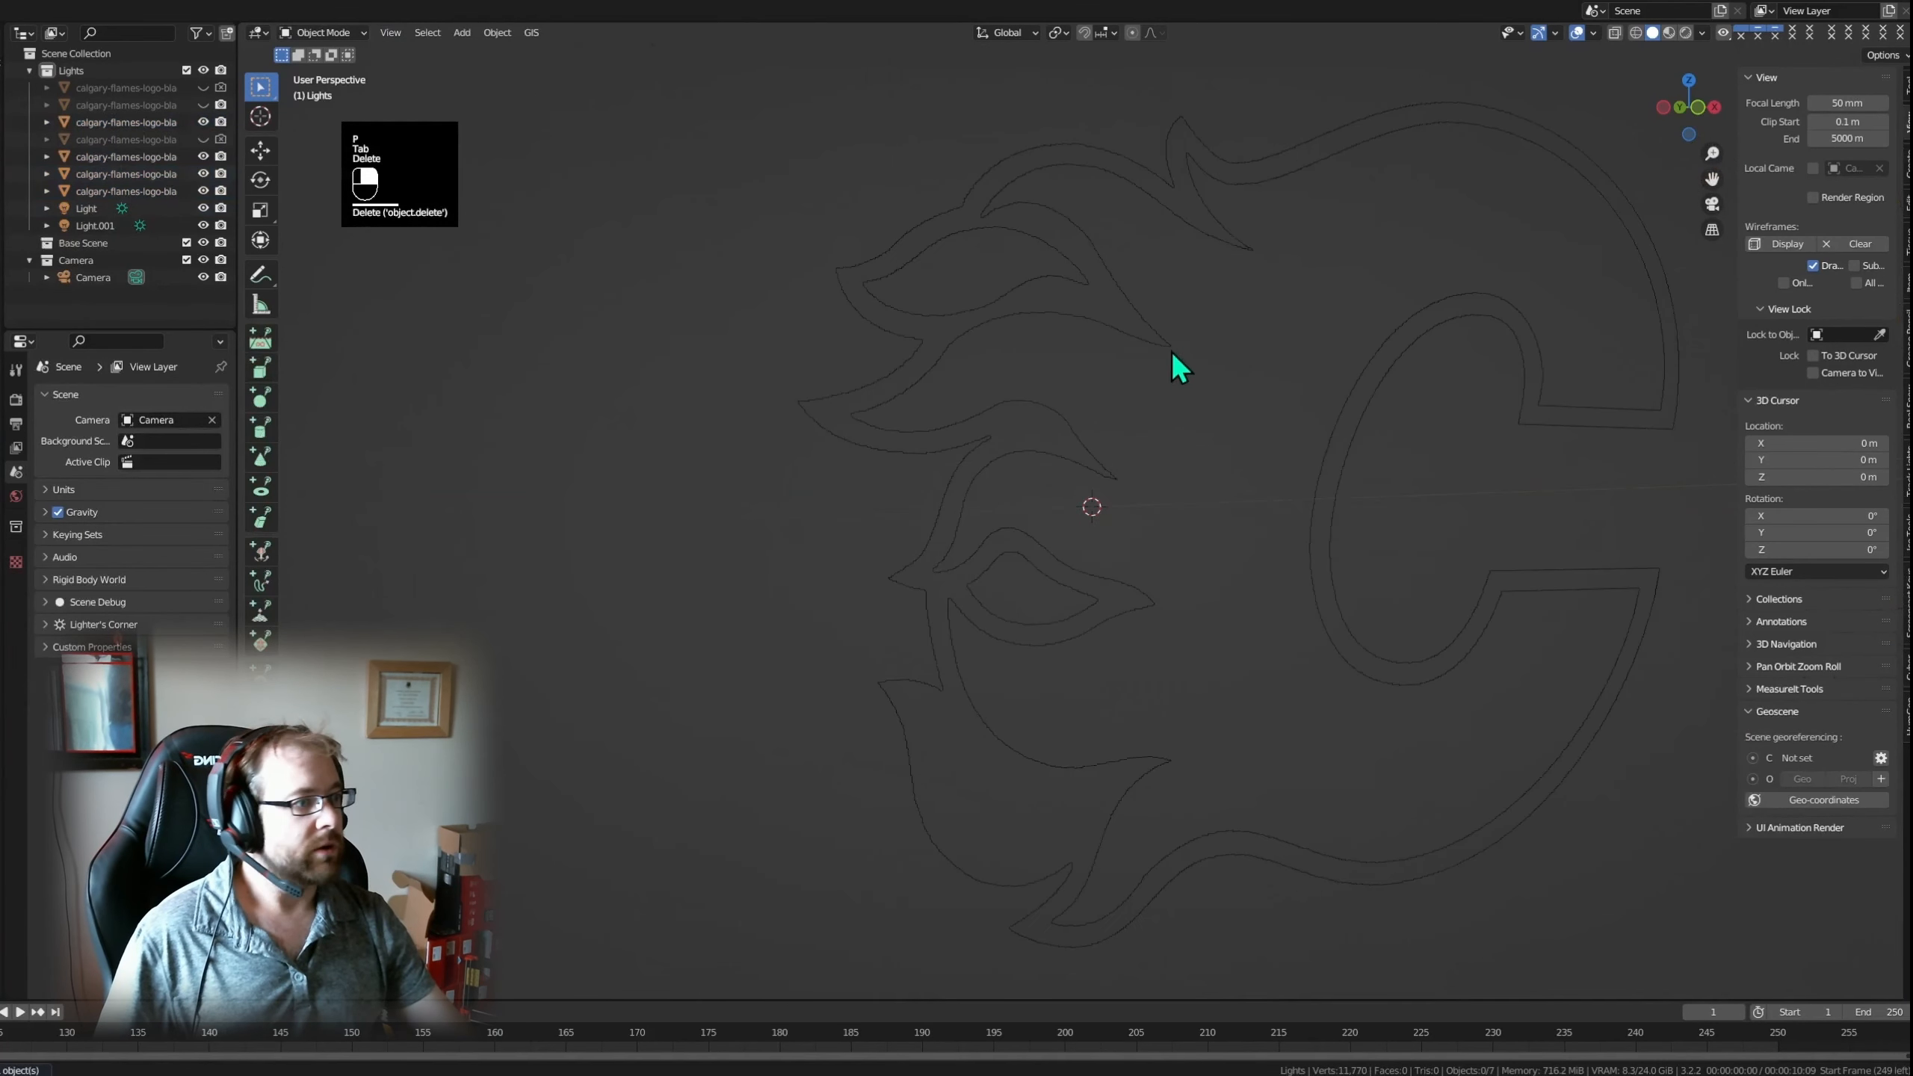
- Select the four separated outline objects, including both small flame openings, and join them into one mesh
left_click_drag(1000, 680, 864, 168)
middle_click_drag(1337, 383, 1255, 388)
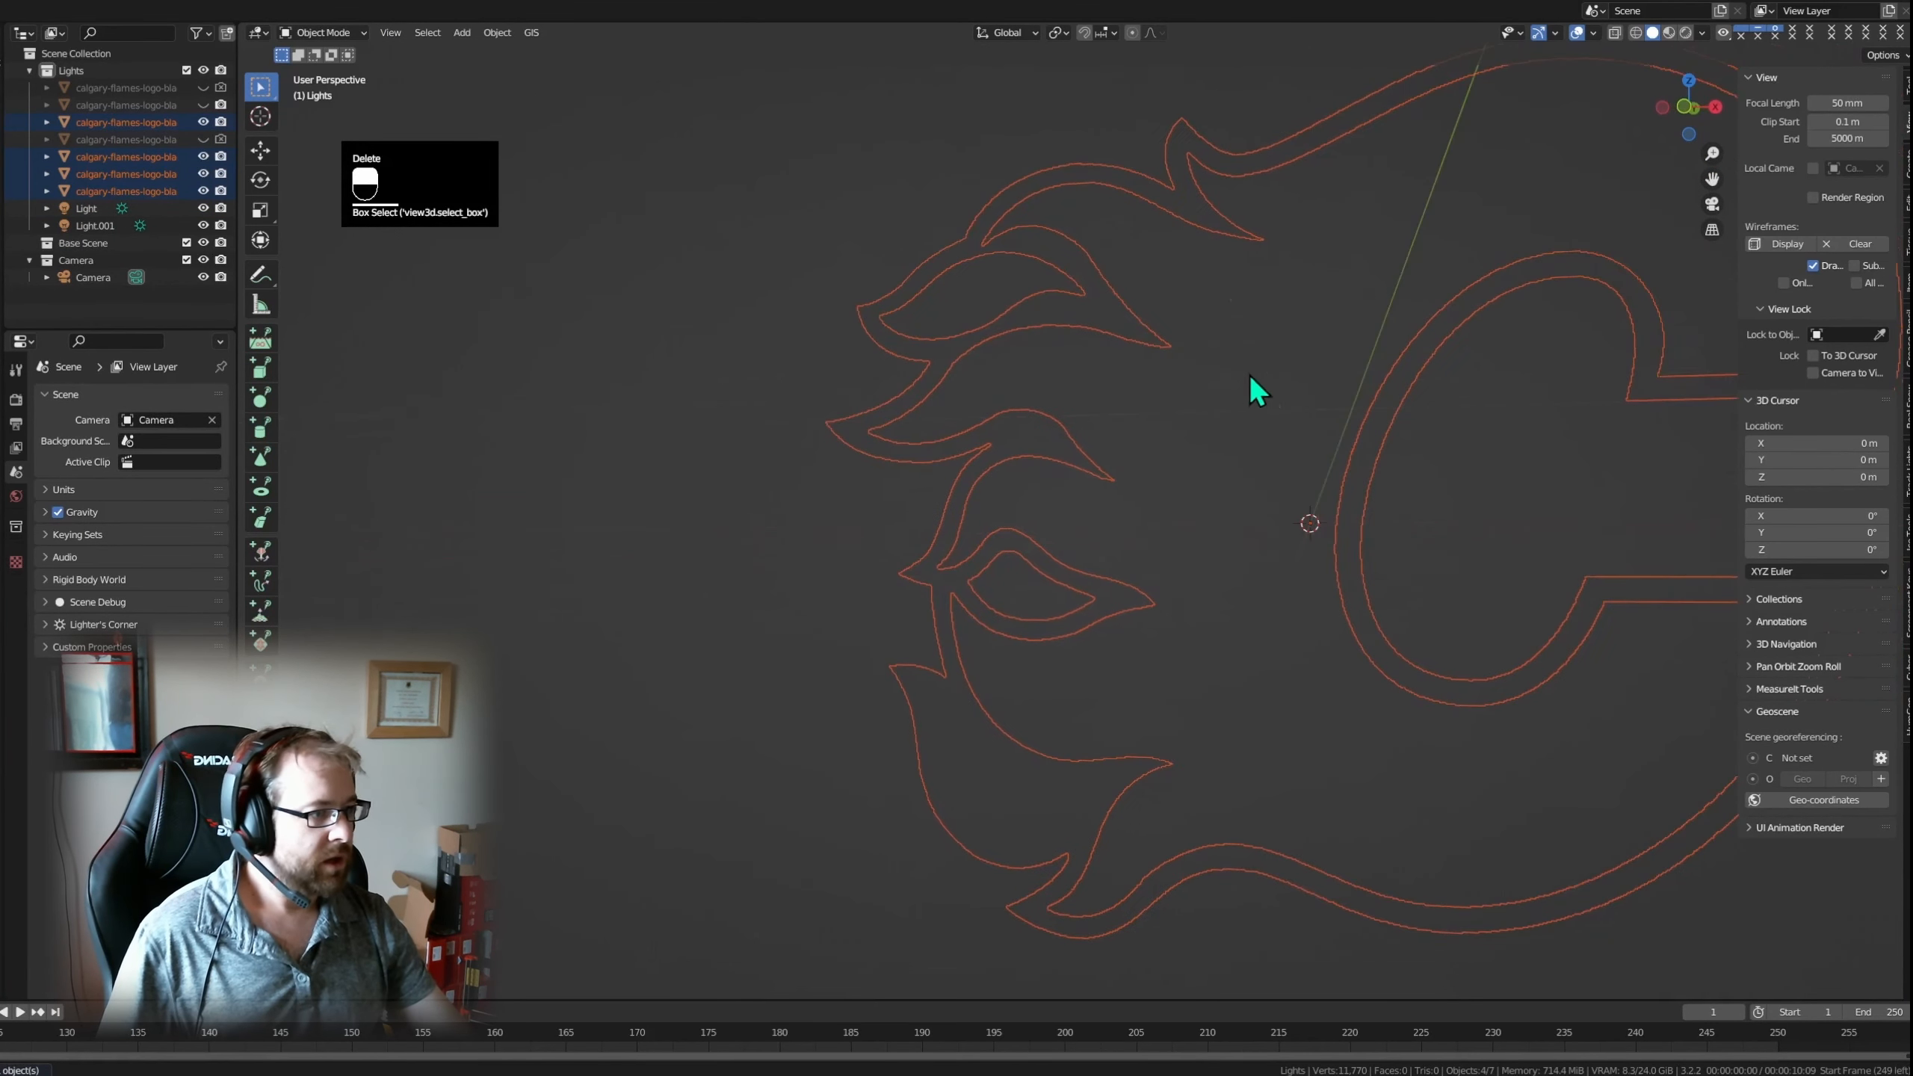
left_click(1003, 346)
left_click(1014, 318)
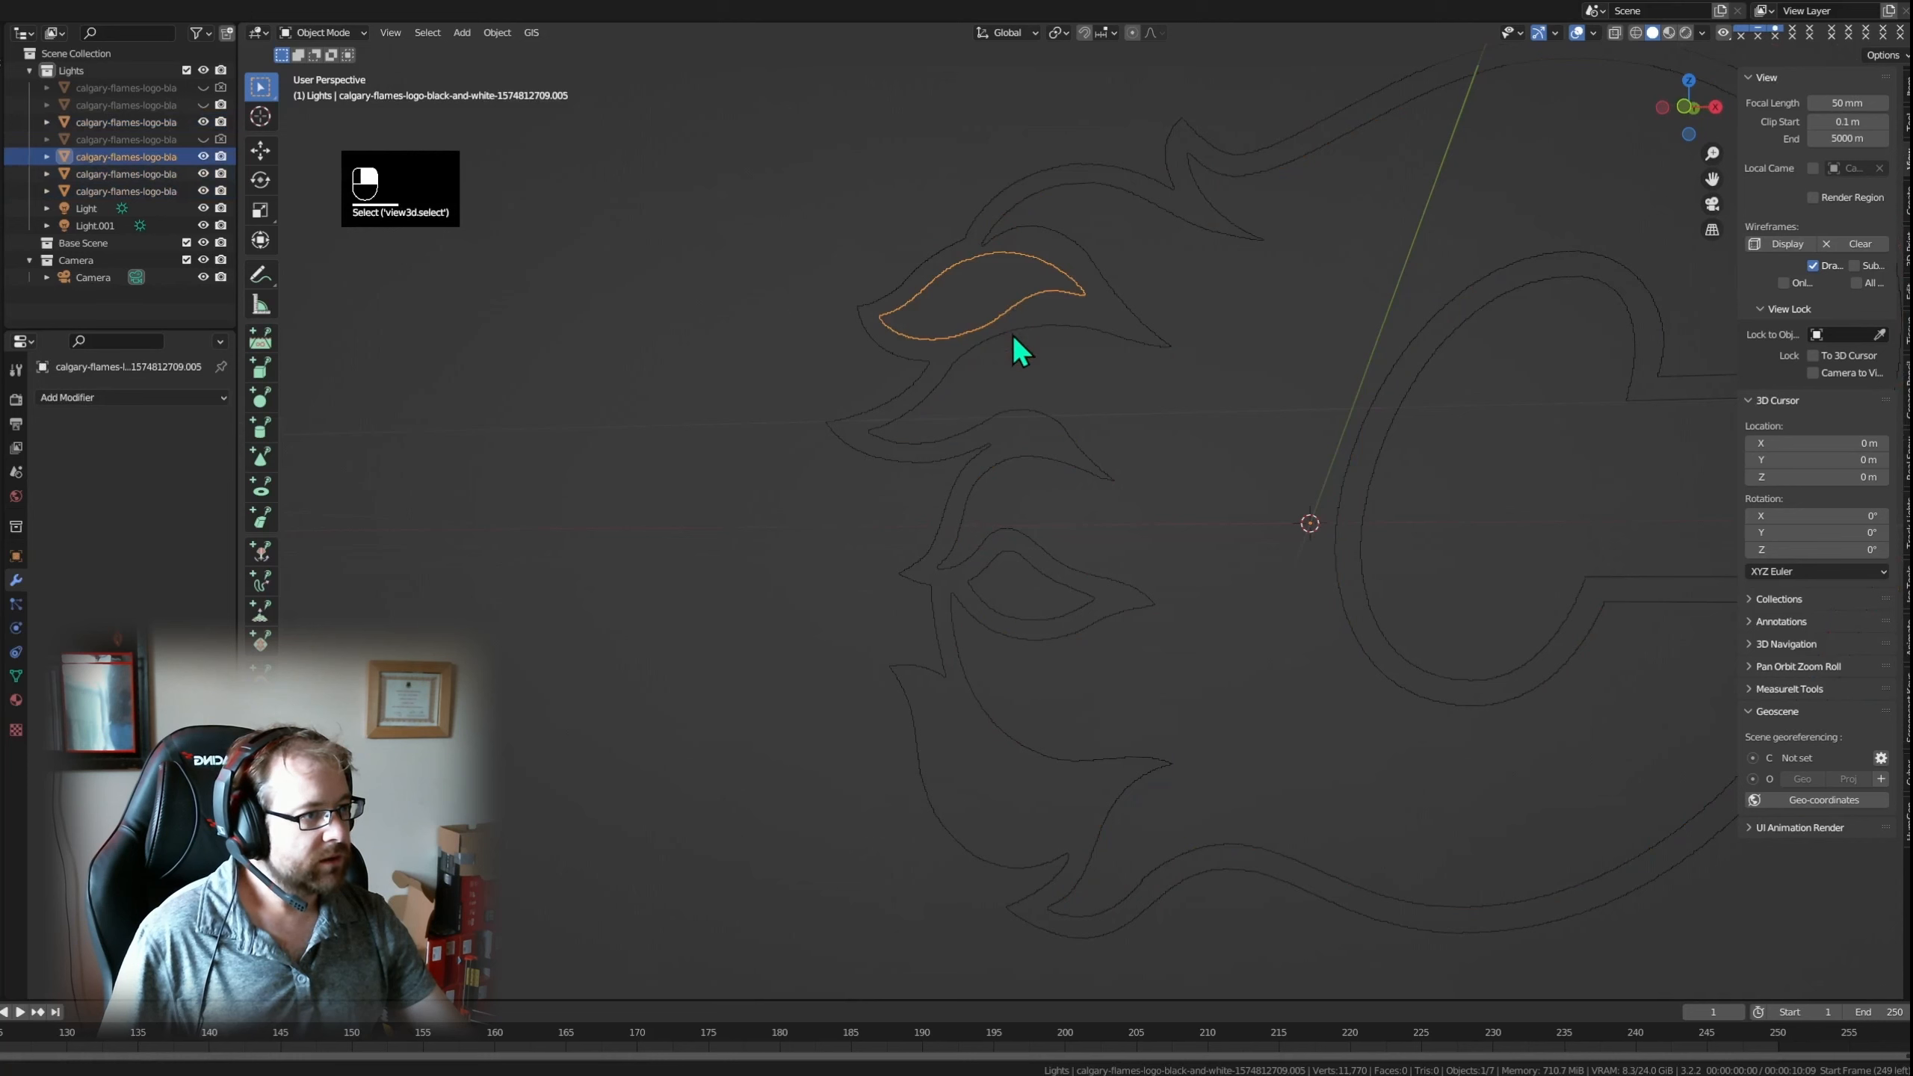
left_click(980, 245, "shift")
left_click(964, 242, "shift")
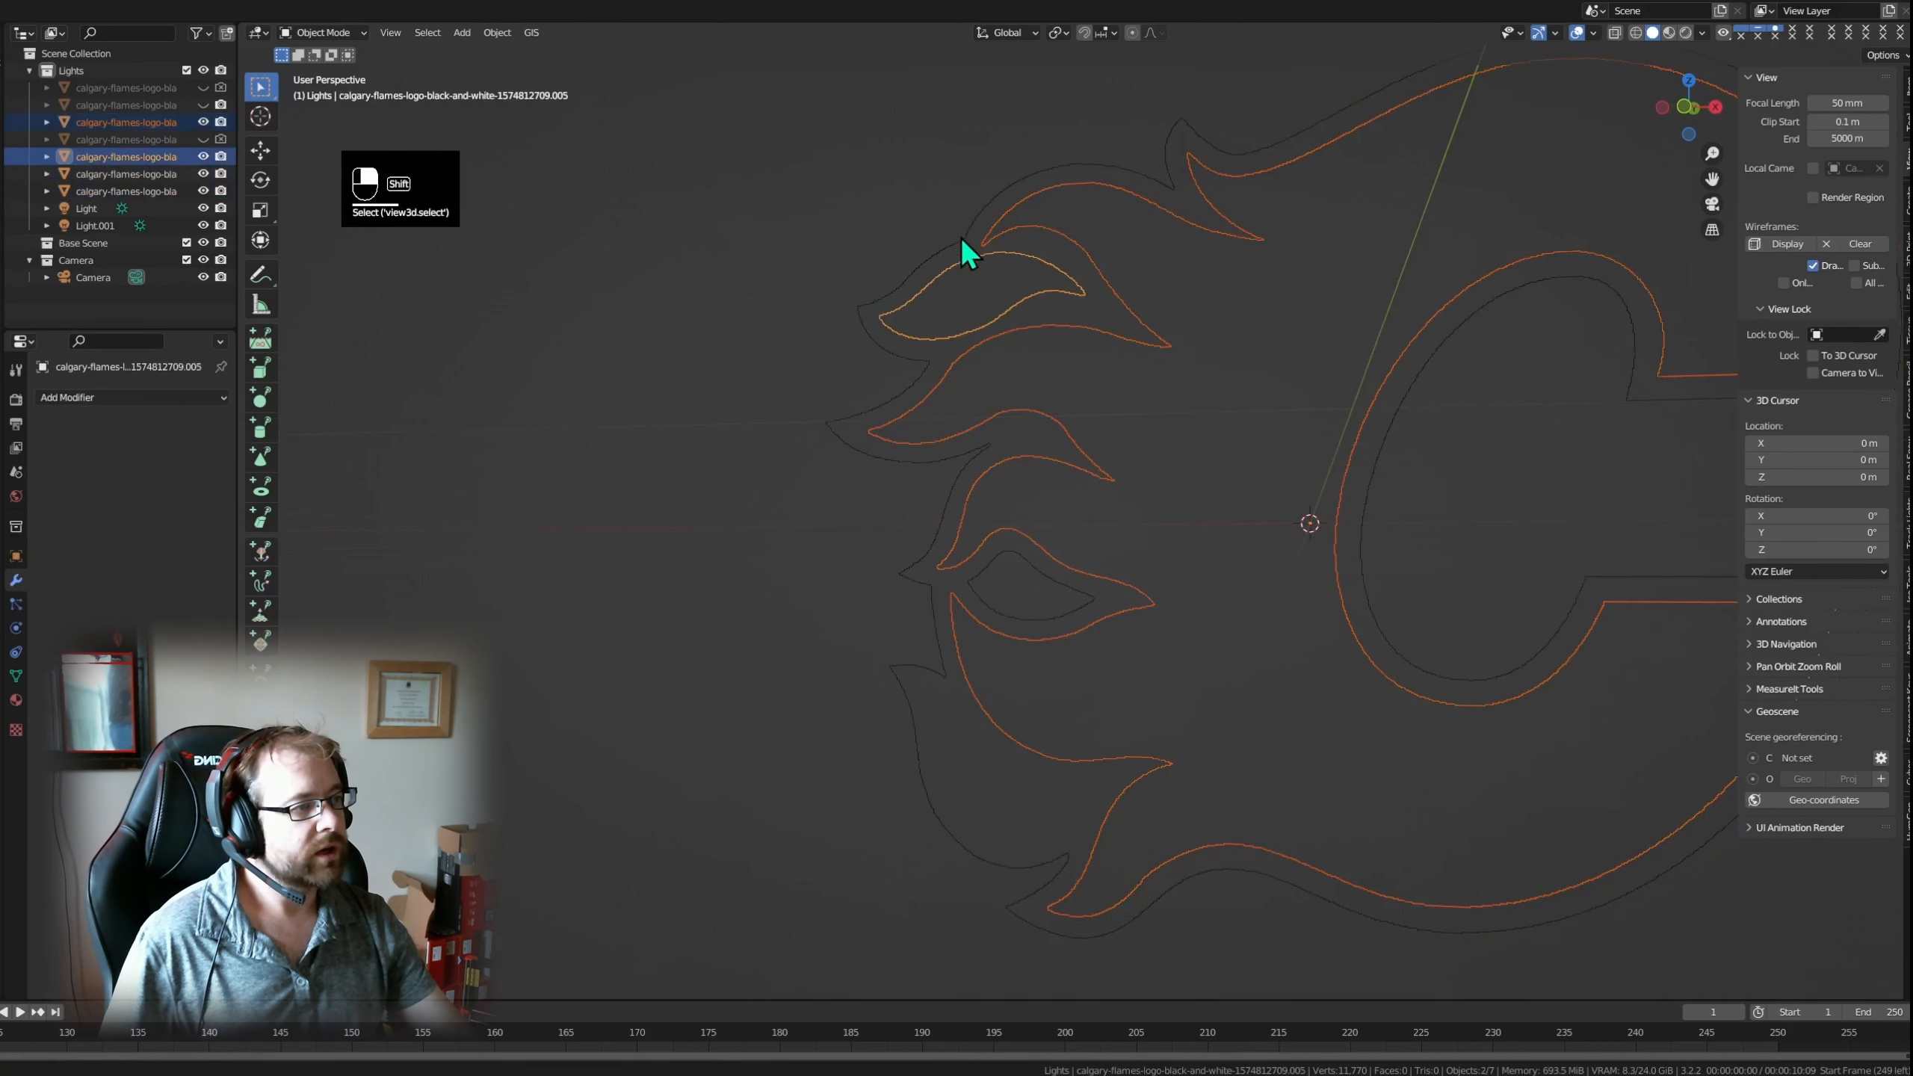
left_click(962, 241, "shift")
left_click(1013, 584, "shift")
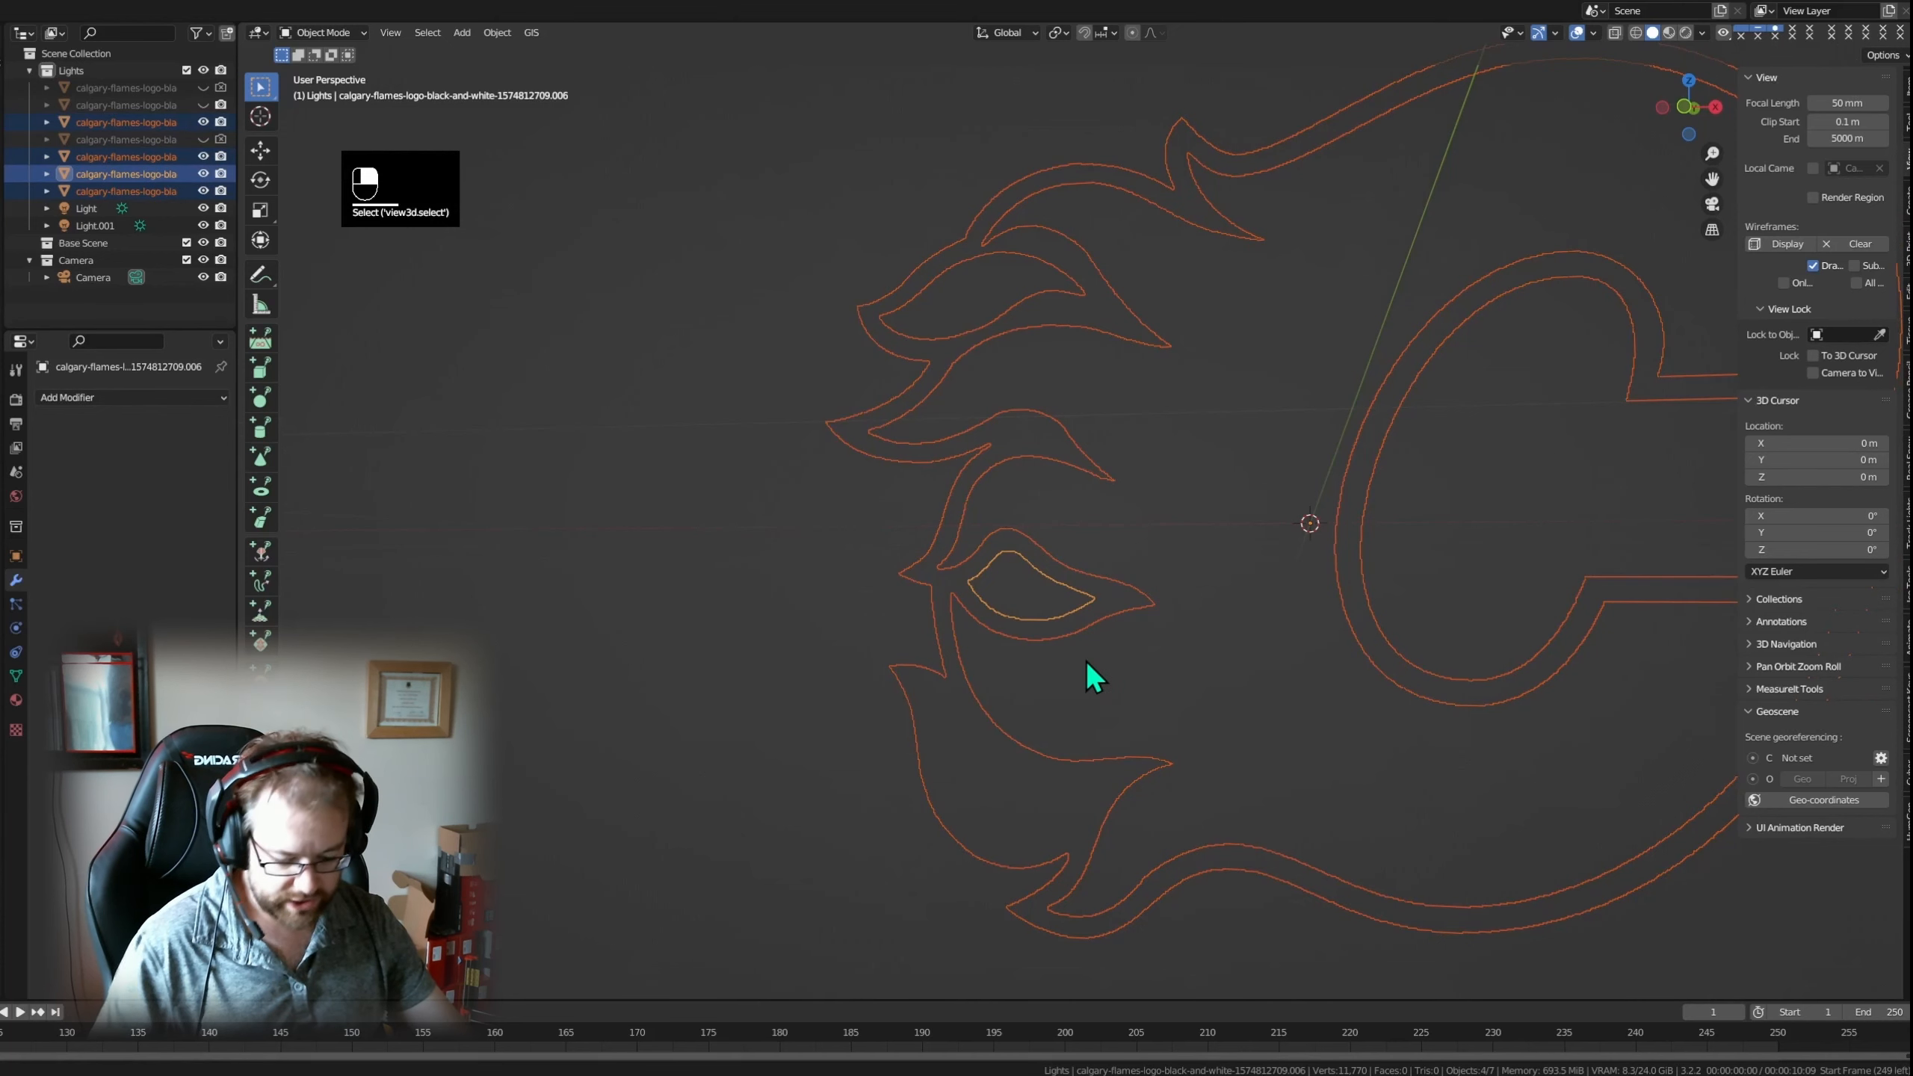
key("ctrl+j")
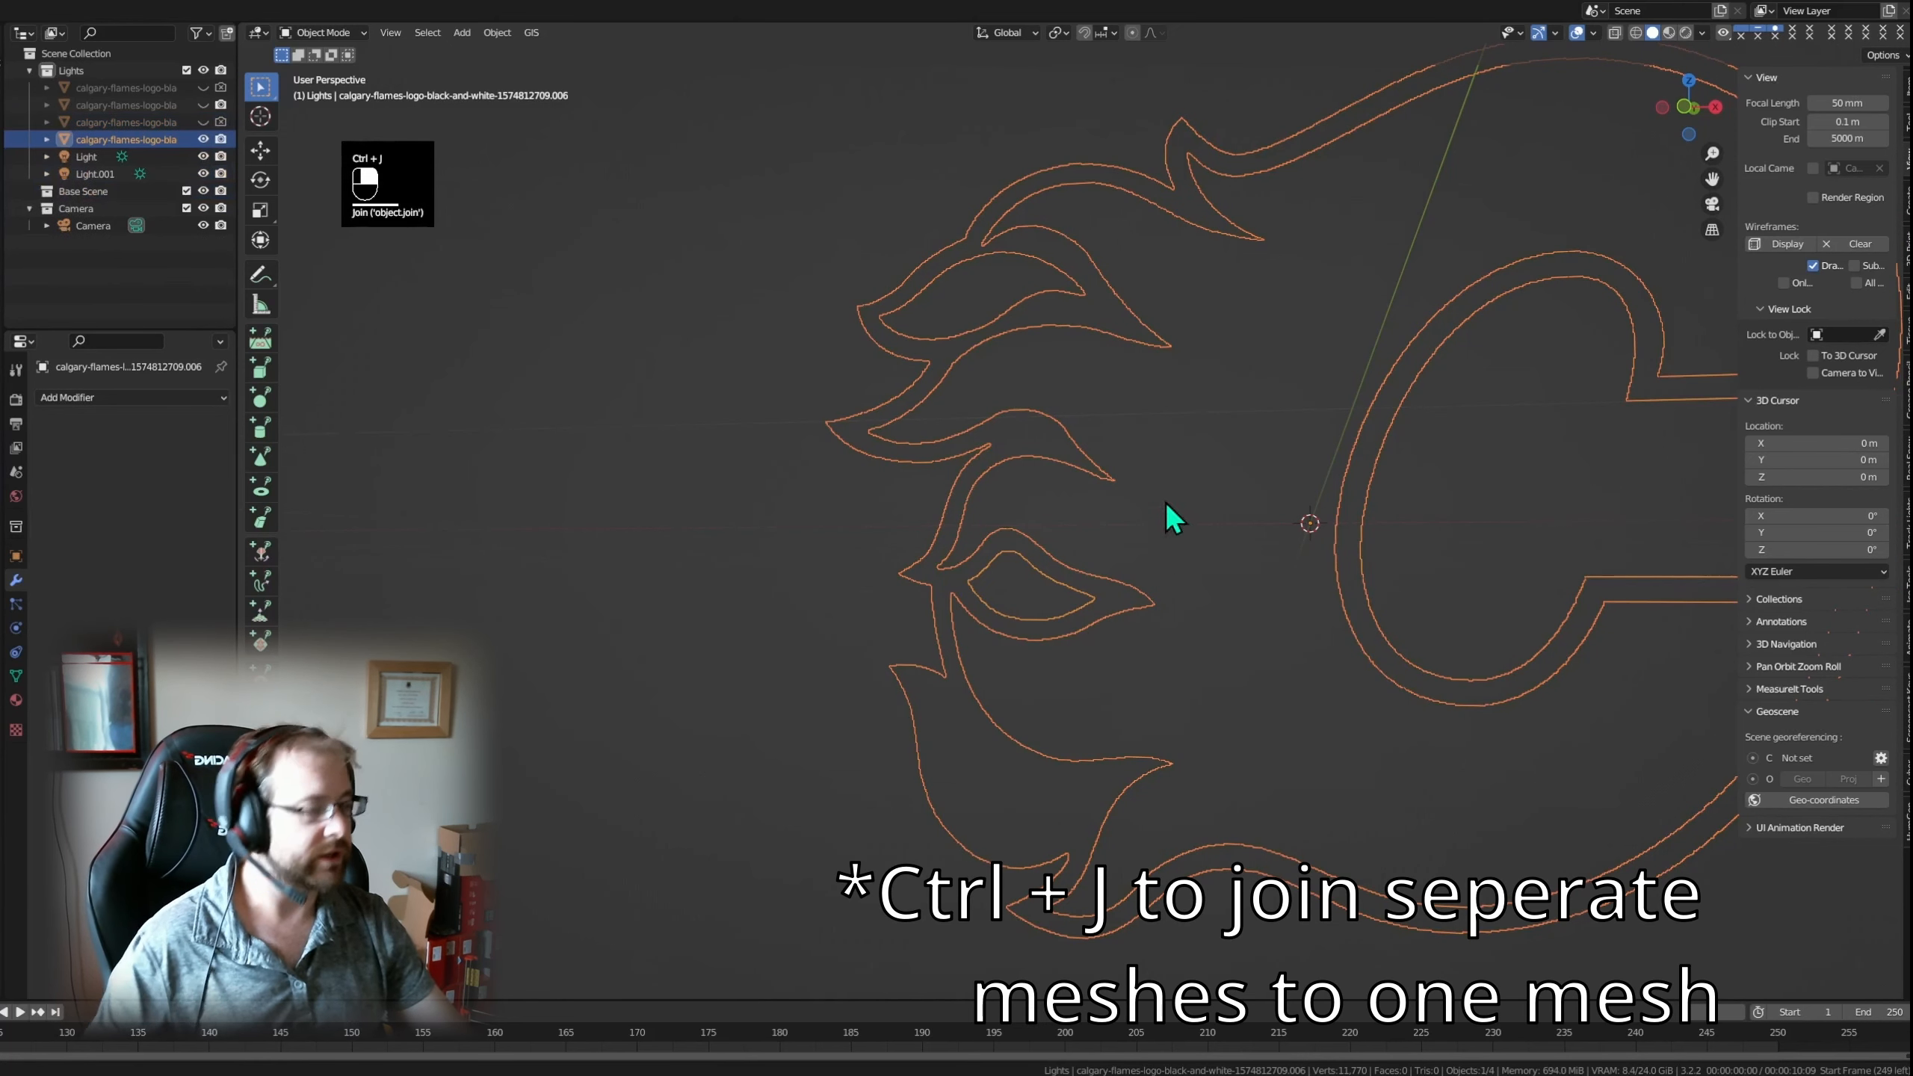
- Enter Edit Mode on the joined outline, switch to vertex selection and select all vertices
left_click(1046, 354)
left_click(1056, 336)
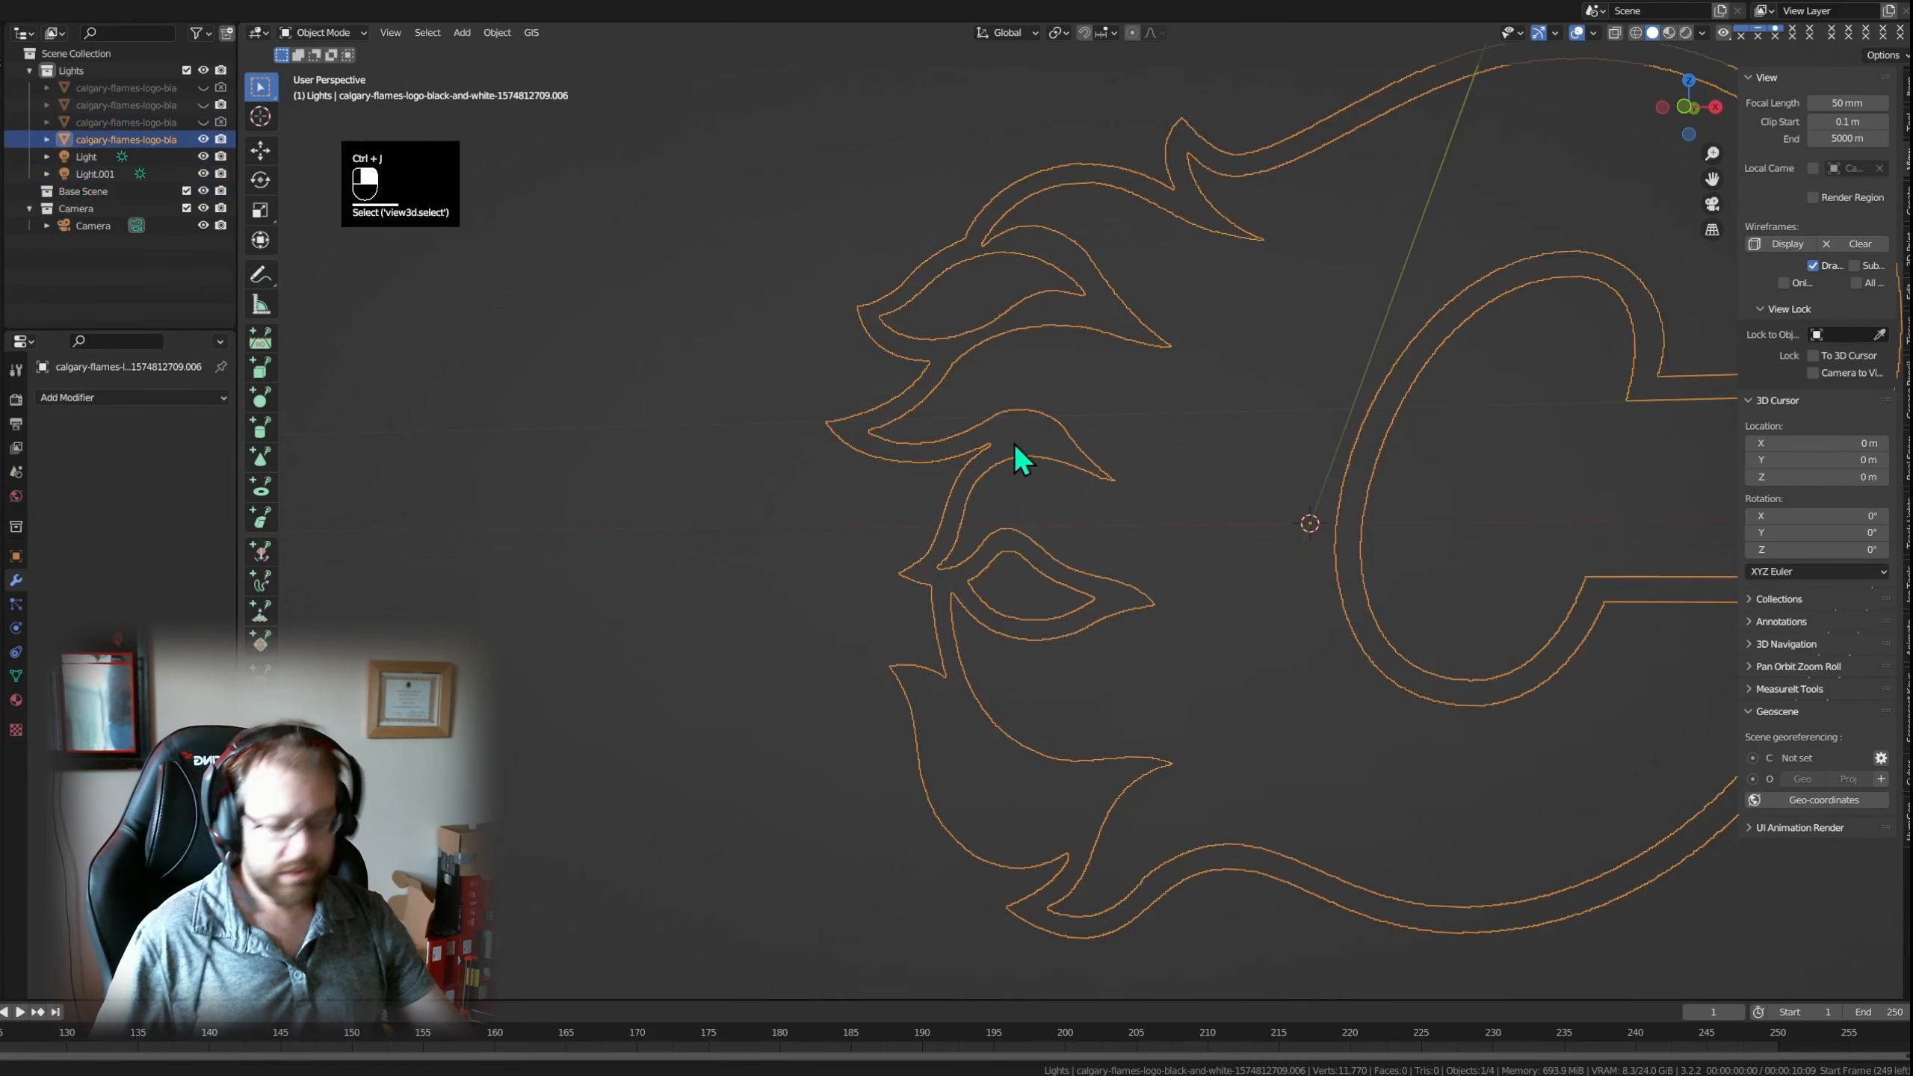
middle_click_drag(1130, 461, 914, 526, "shift")
scroll(915, 524, "up", 1)
middle_click_drag(1117, 480, 1143, 487)
key("Tab")
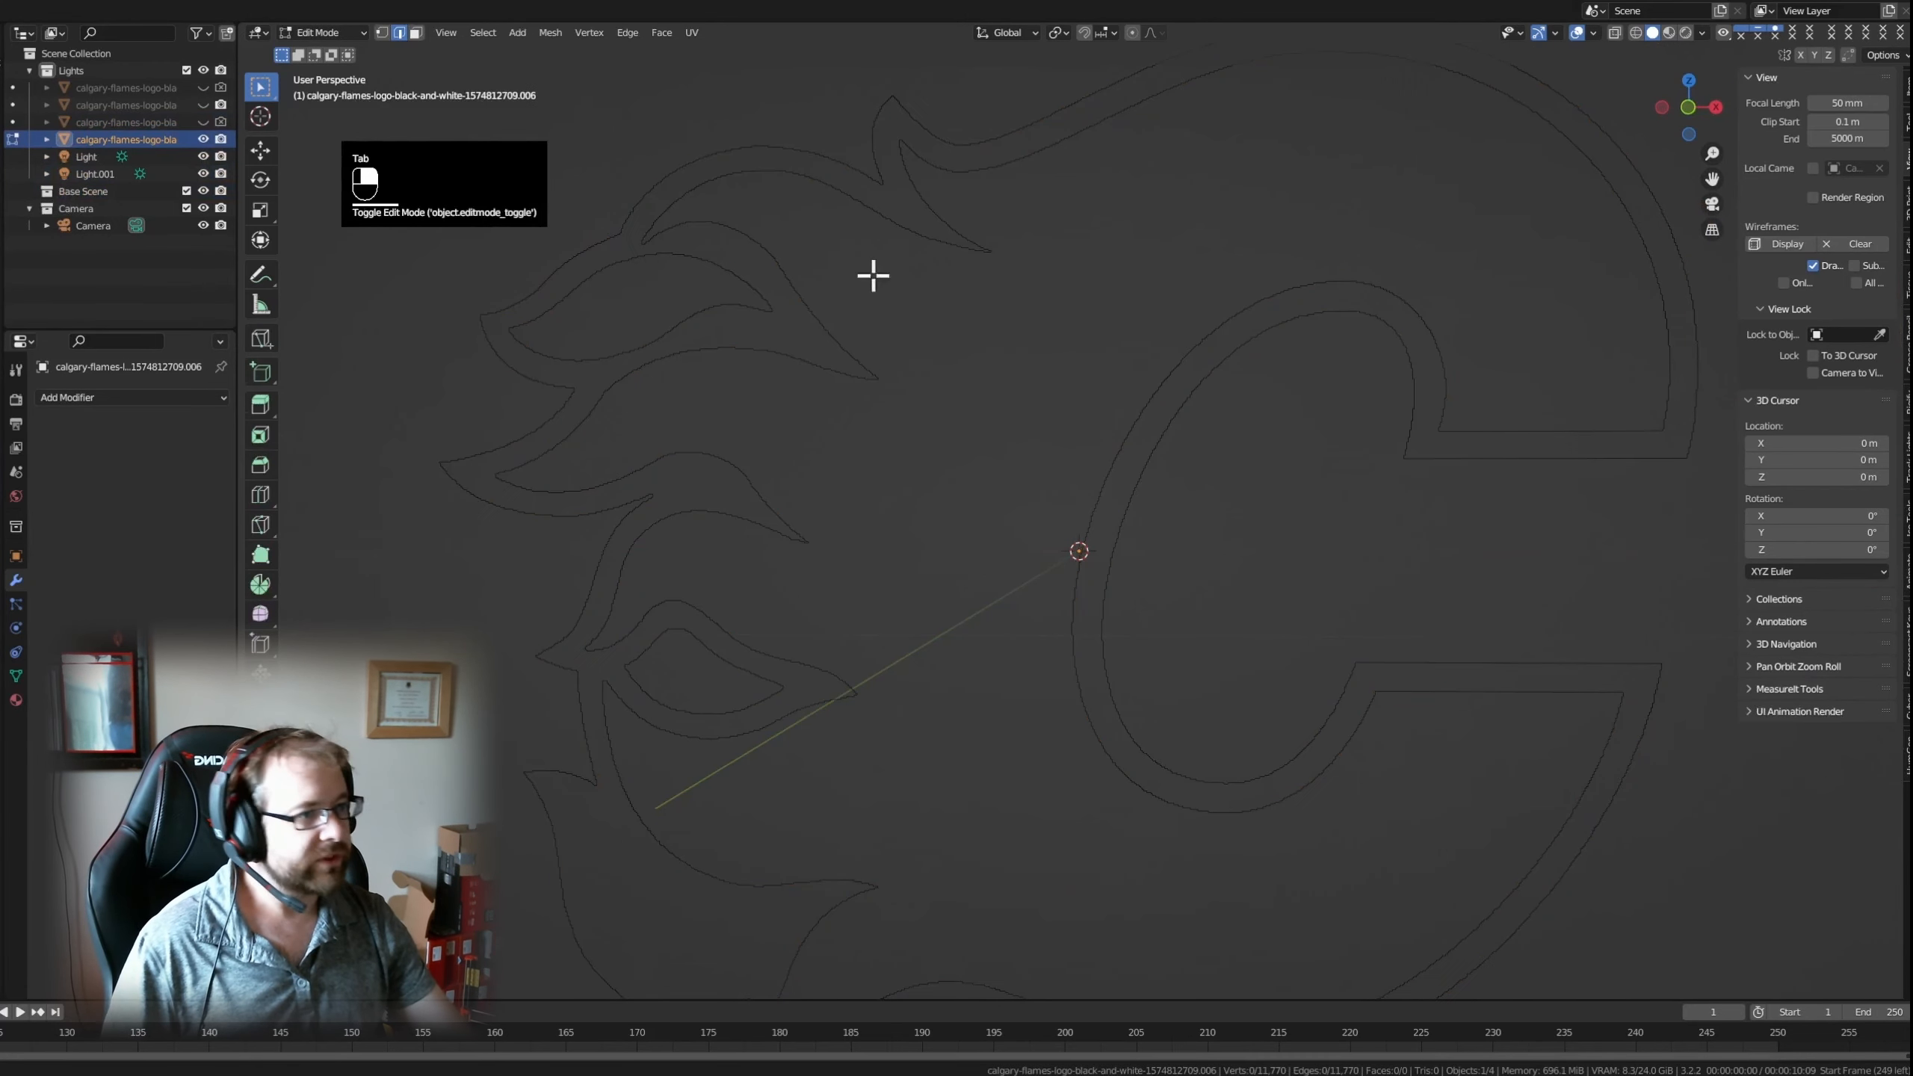
left_click(385, 34)
left_click(483, 32)
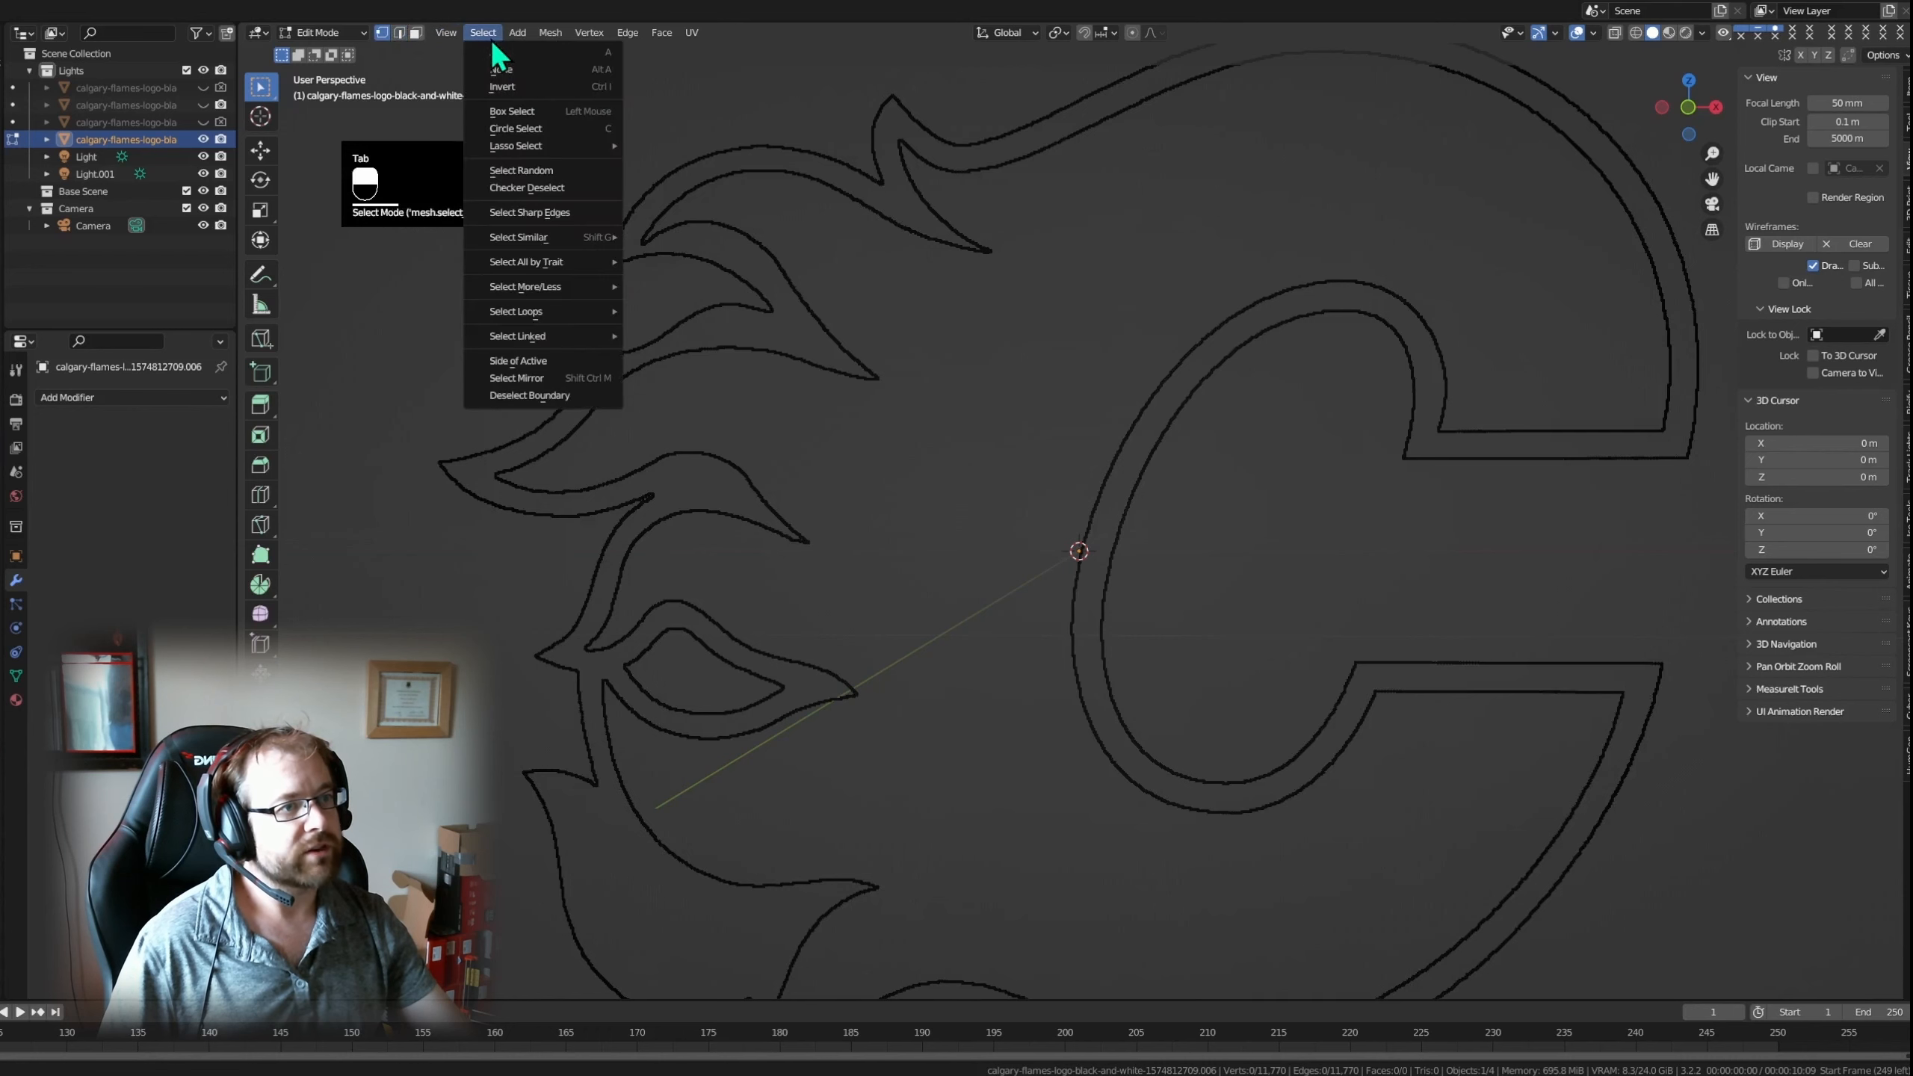
left_click(530, 63)
- Apply Smooth Vertices to the whole outline with 0.500 smoothing, raising the repeat count to even out the stair-stepped edges
scroll(836, 411, "up", 4)
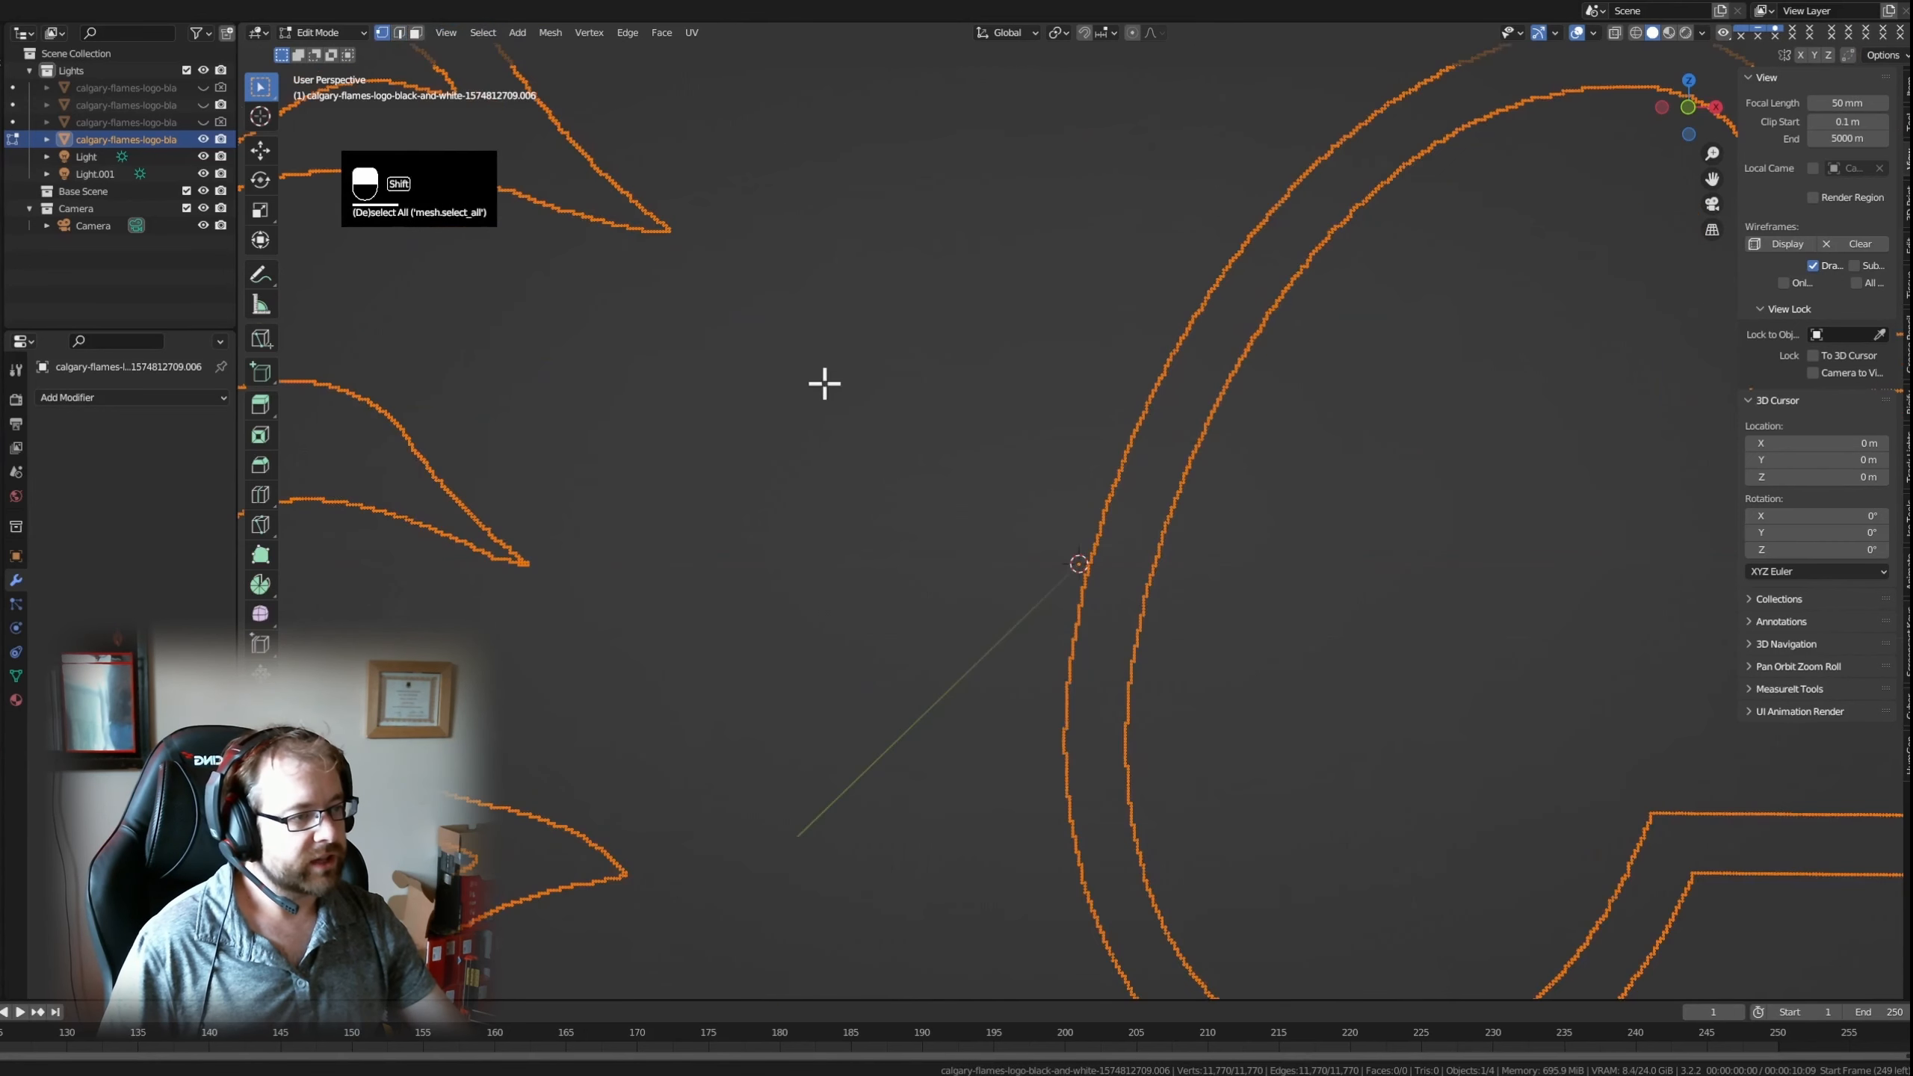
middle_click_drag(824, 384, 927, 607, "shift")
middle_click_drag(906, 486, 1167, 833, "shift")
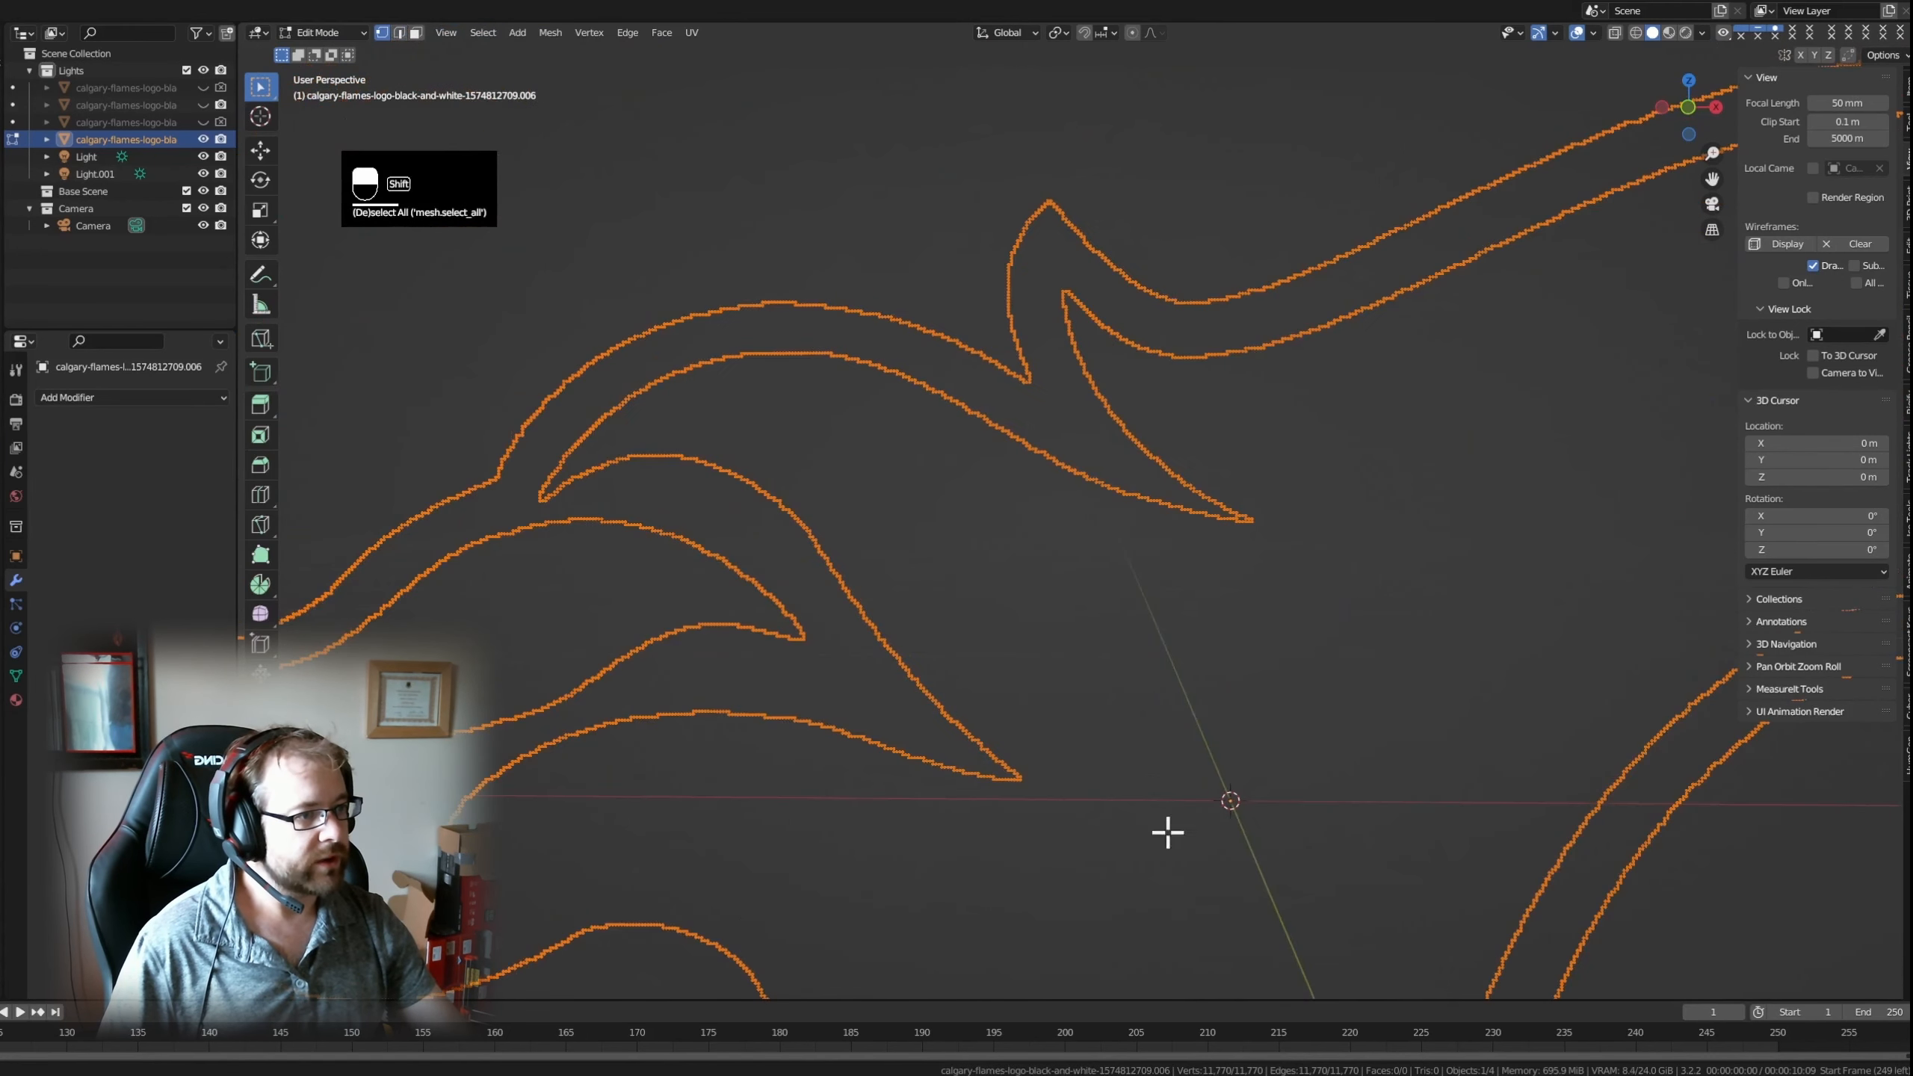
left_click(626, 35)
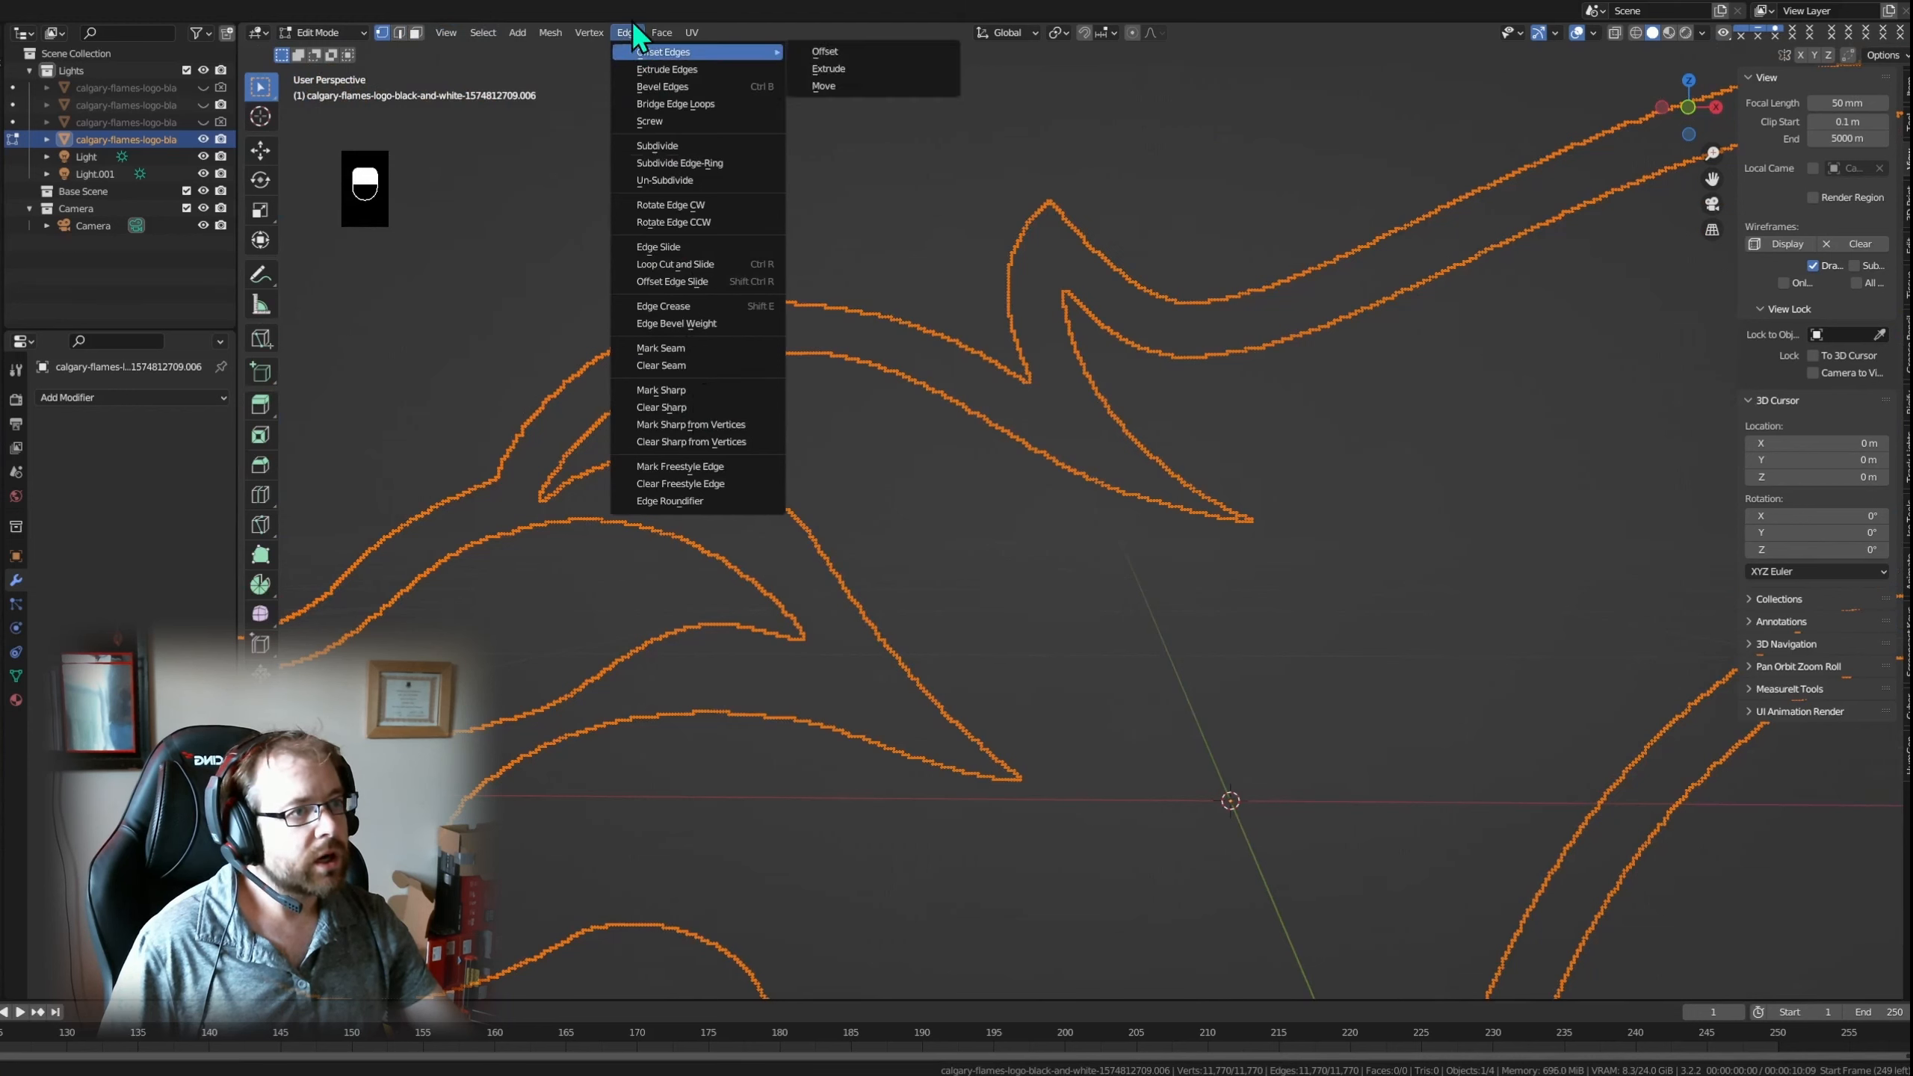
mouse_move(602, 36)
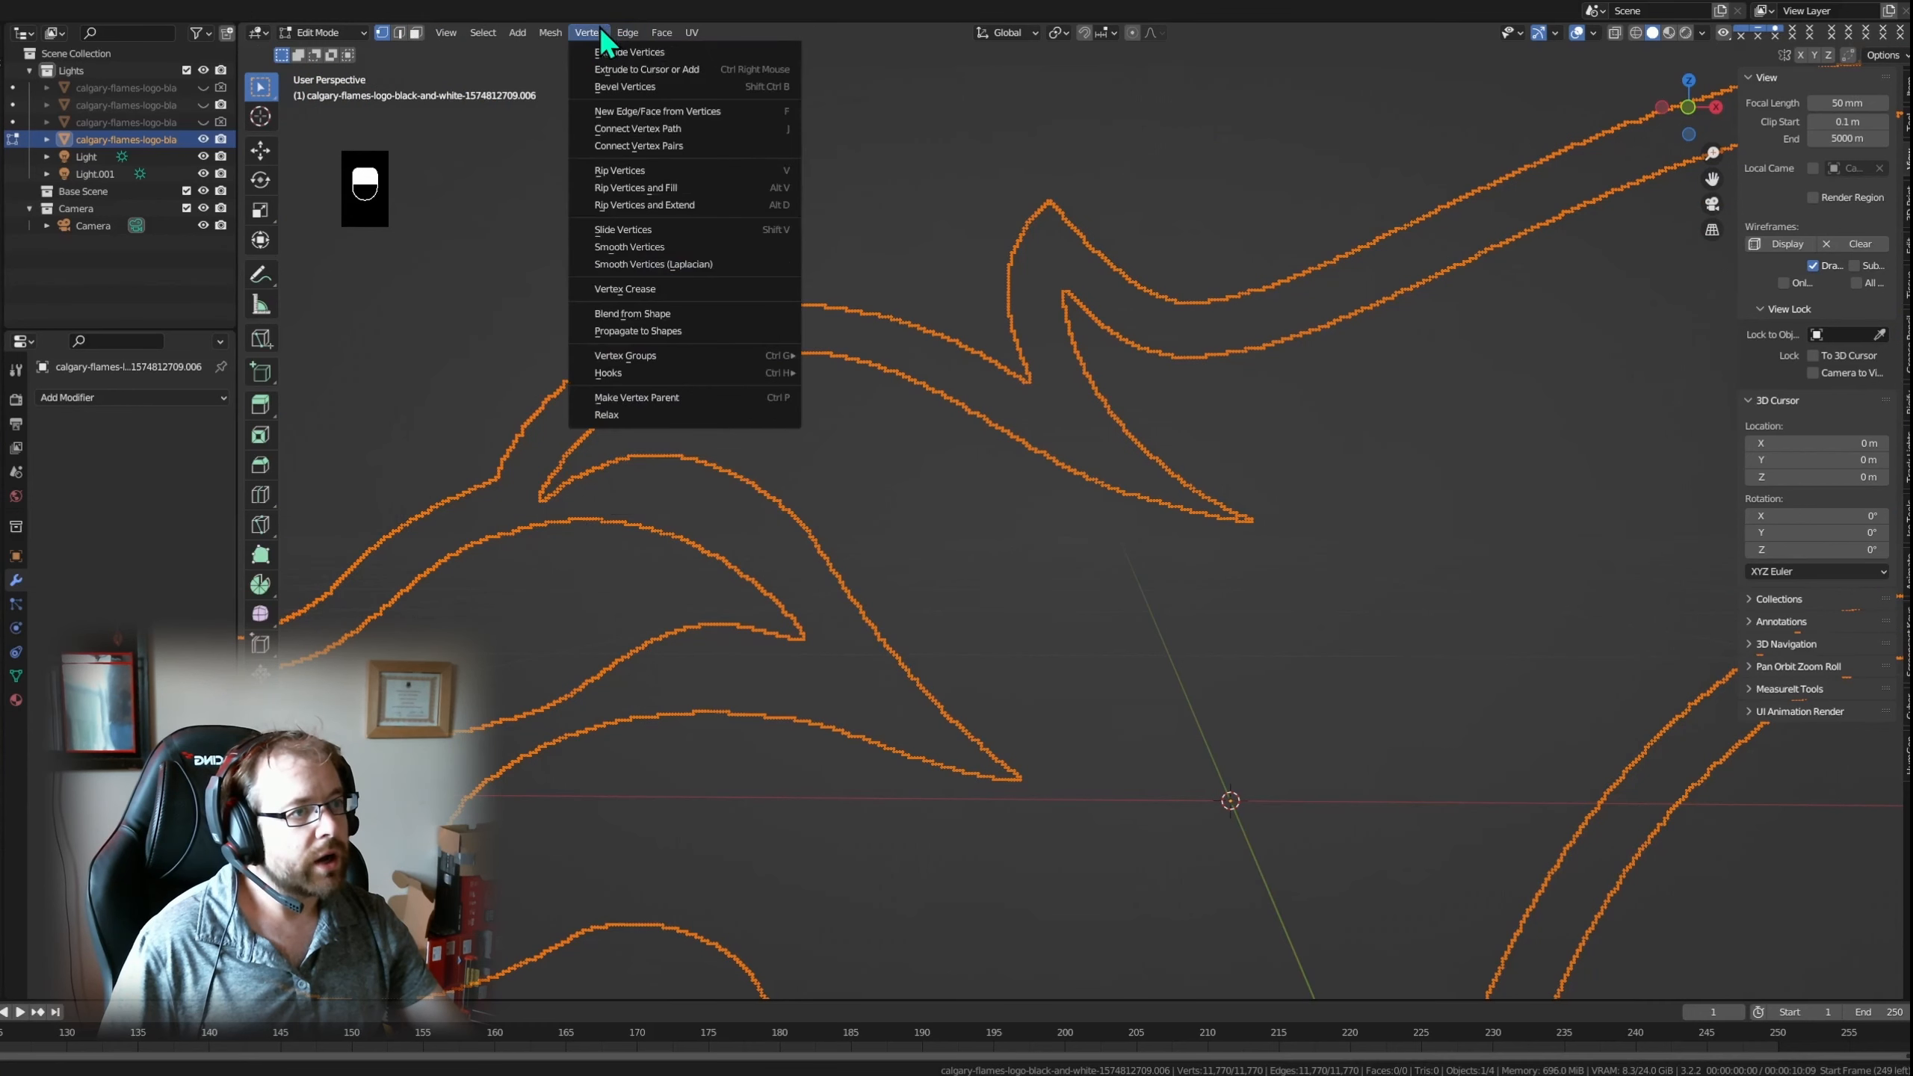
left_click(648, 248)
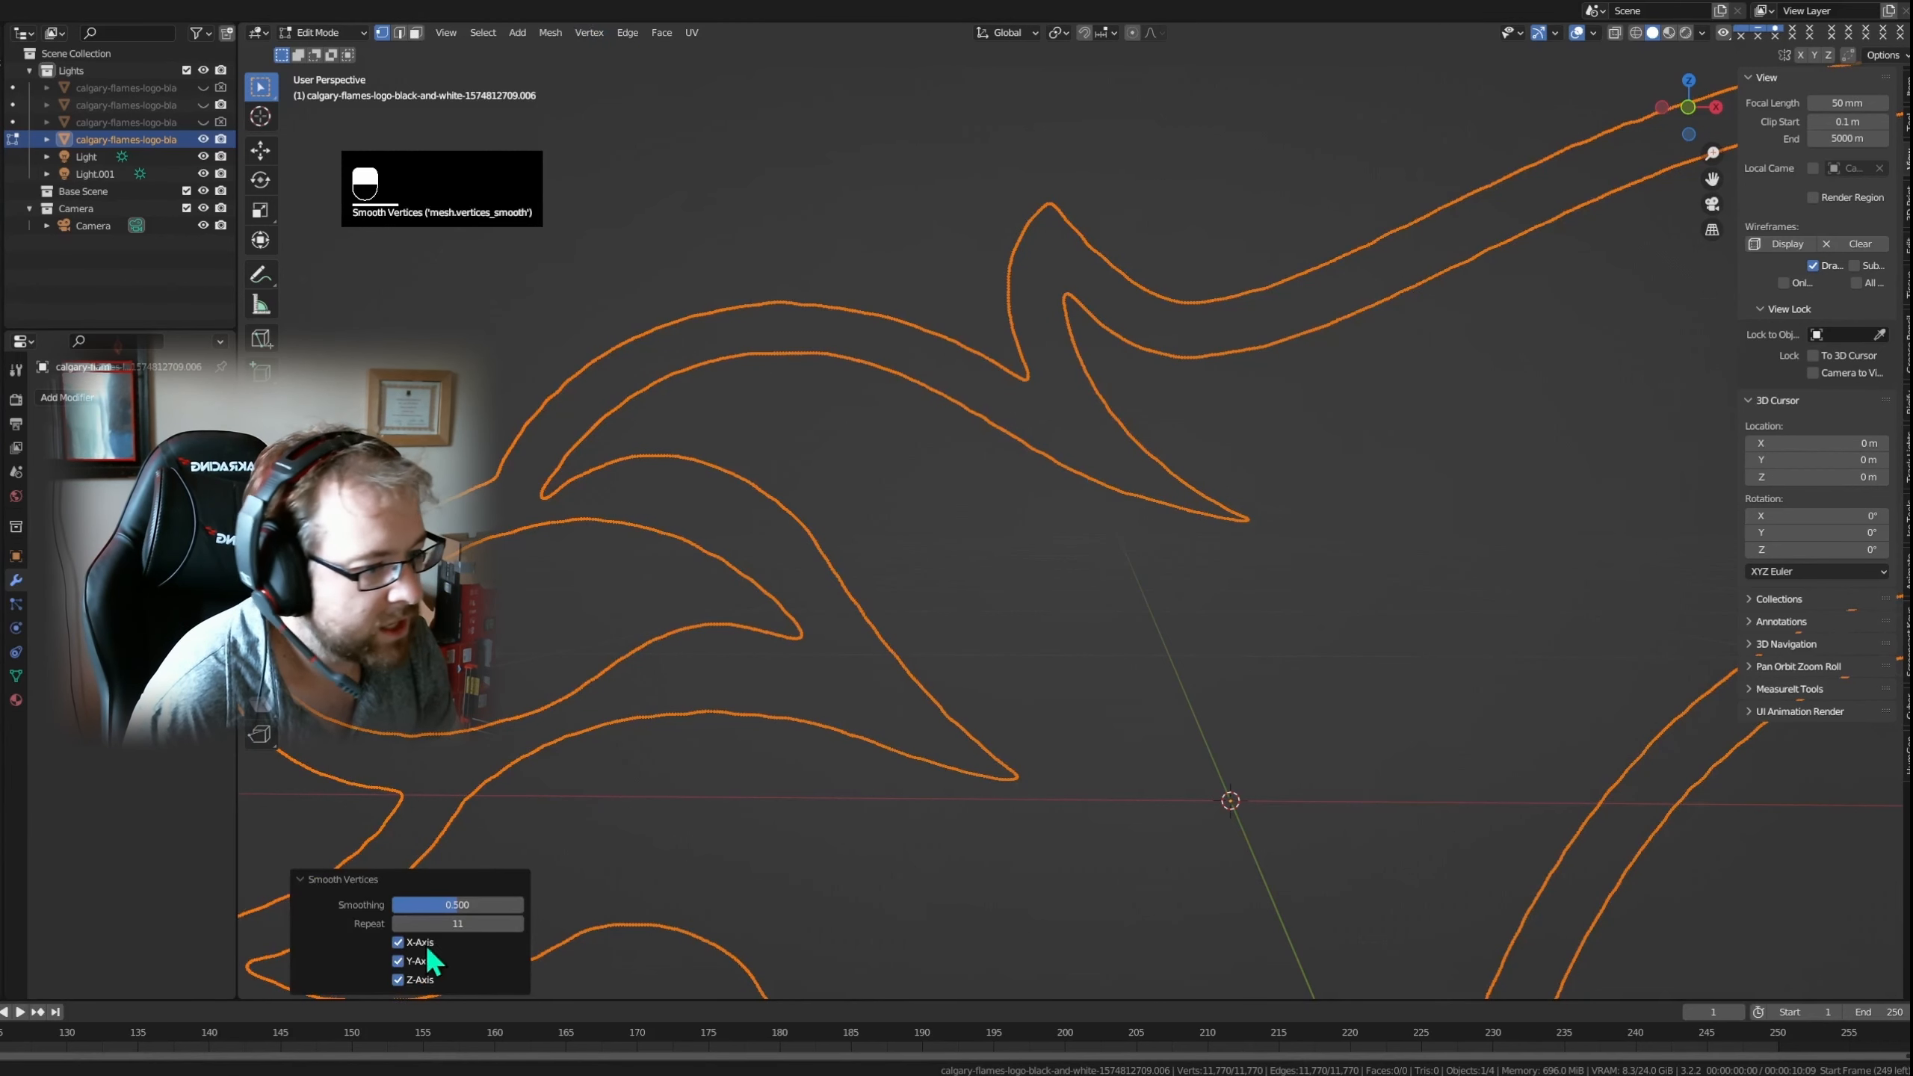
left_click_drag(469, 927, 519, 925)
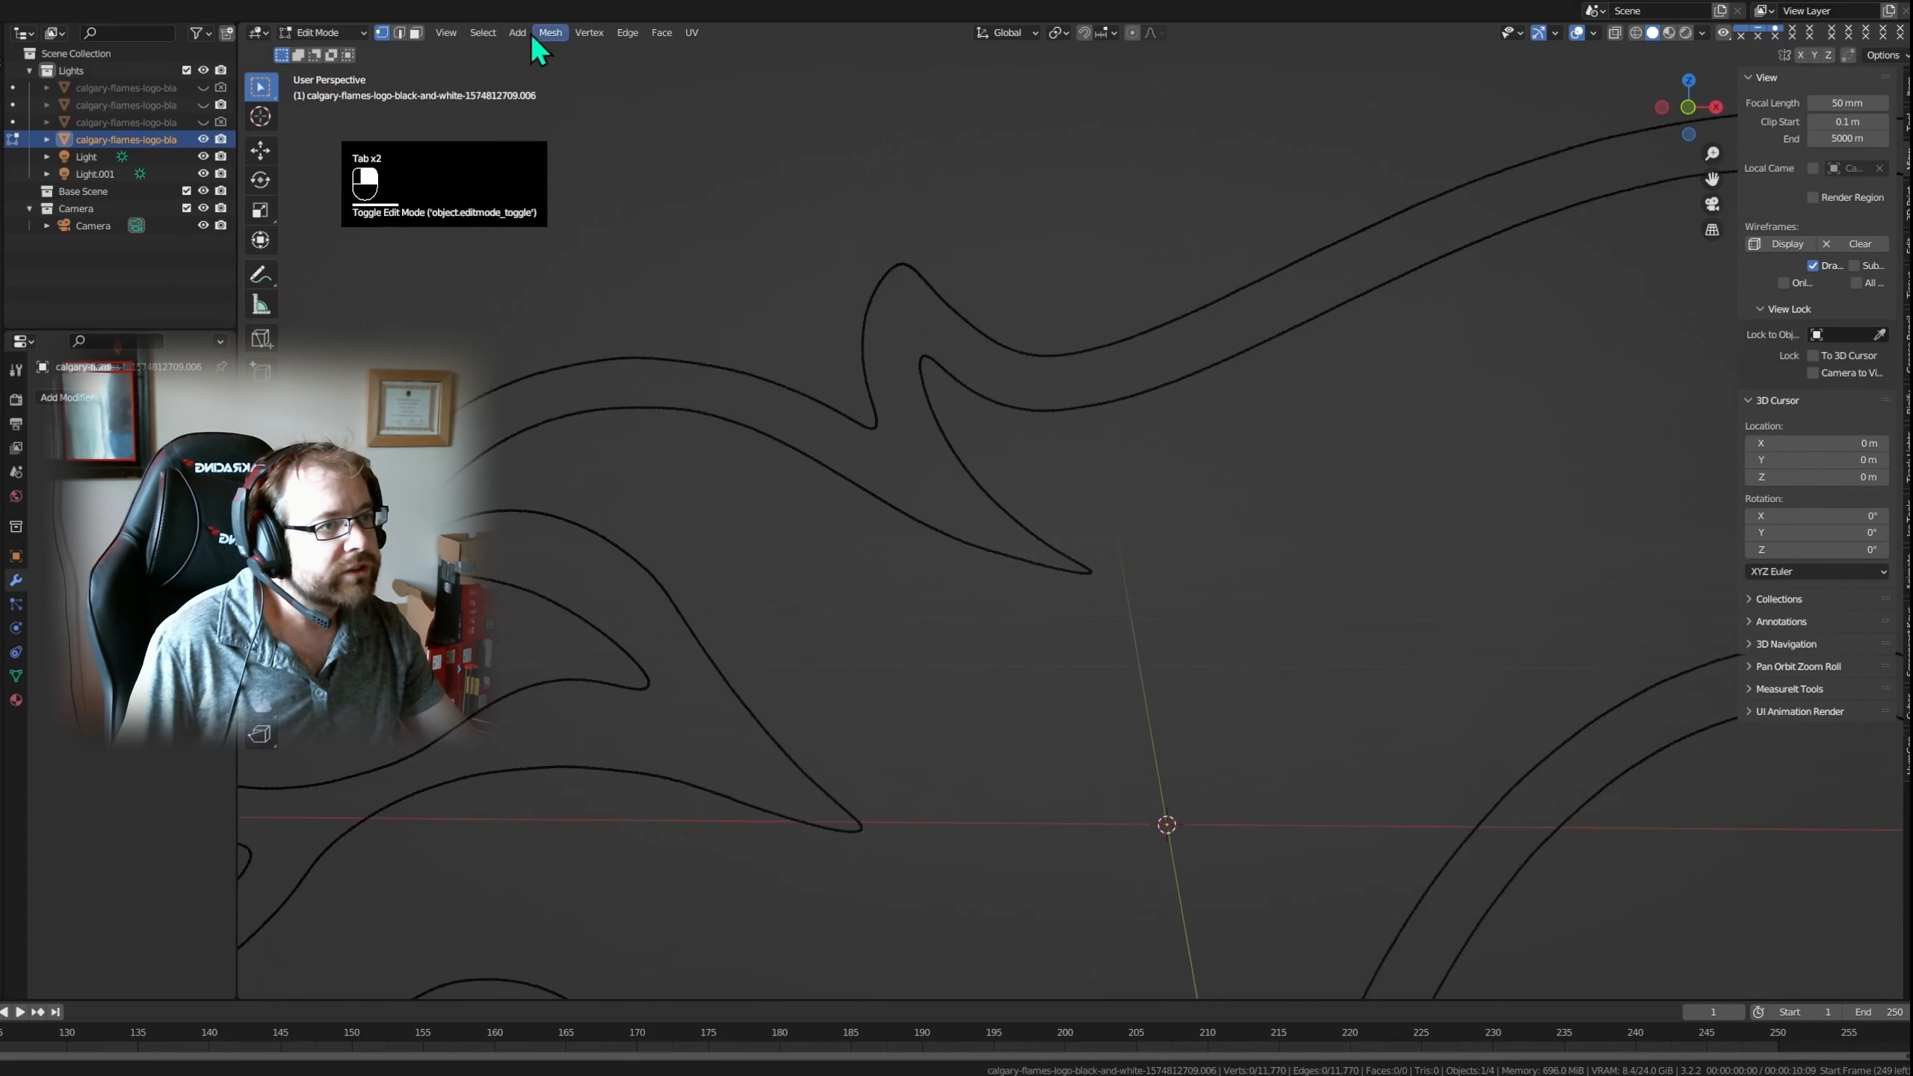
- Select all of the smoothed outline and un-subdivide it with 3 iterations
left_click(486, 30)
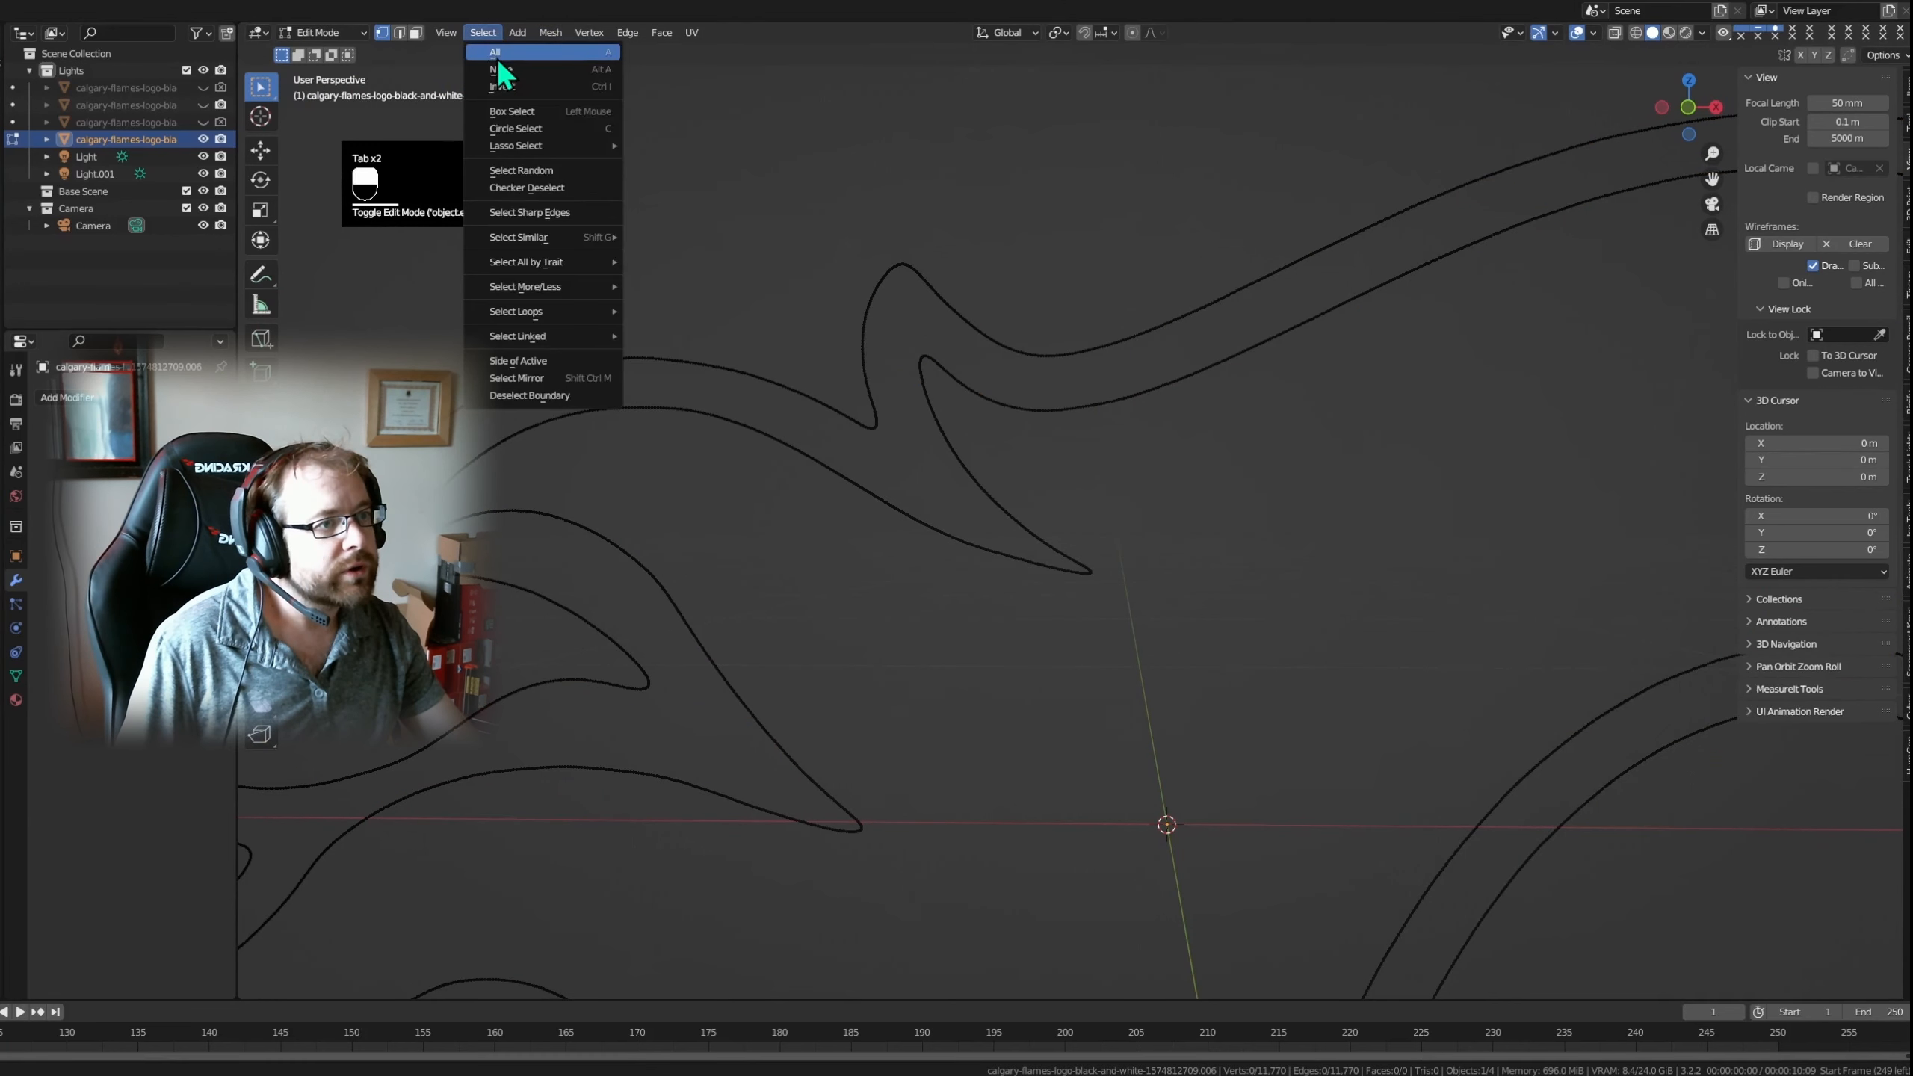
left_click(500, 52)
left_click(628, 33)
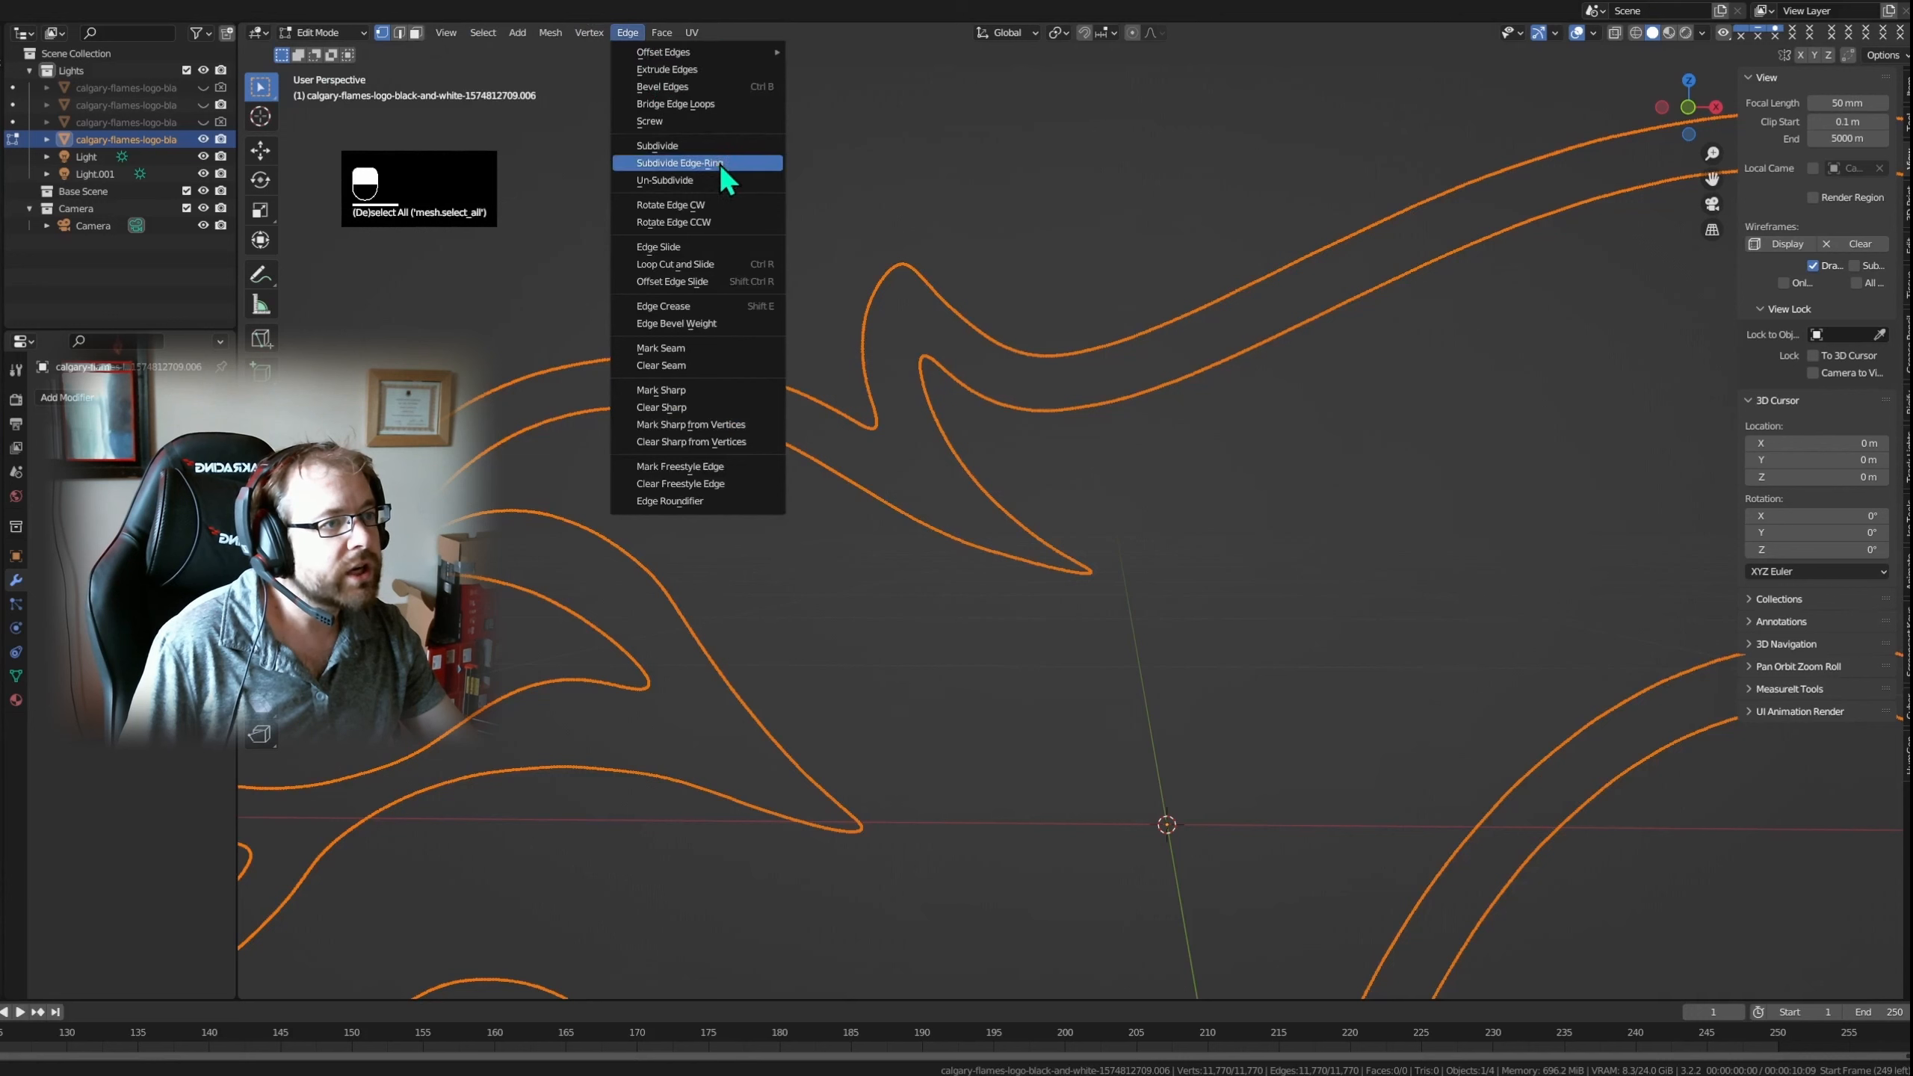
left_click(727, 182)
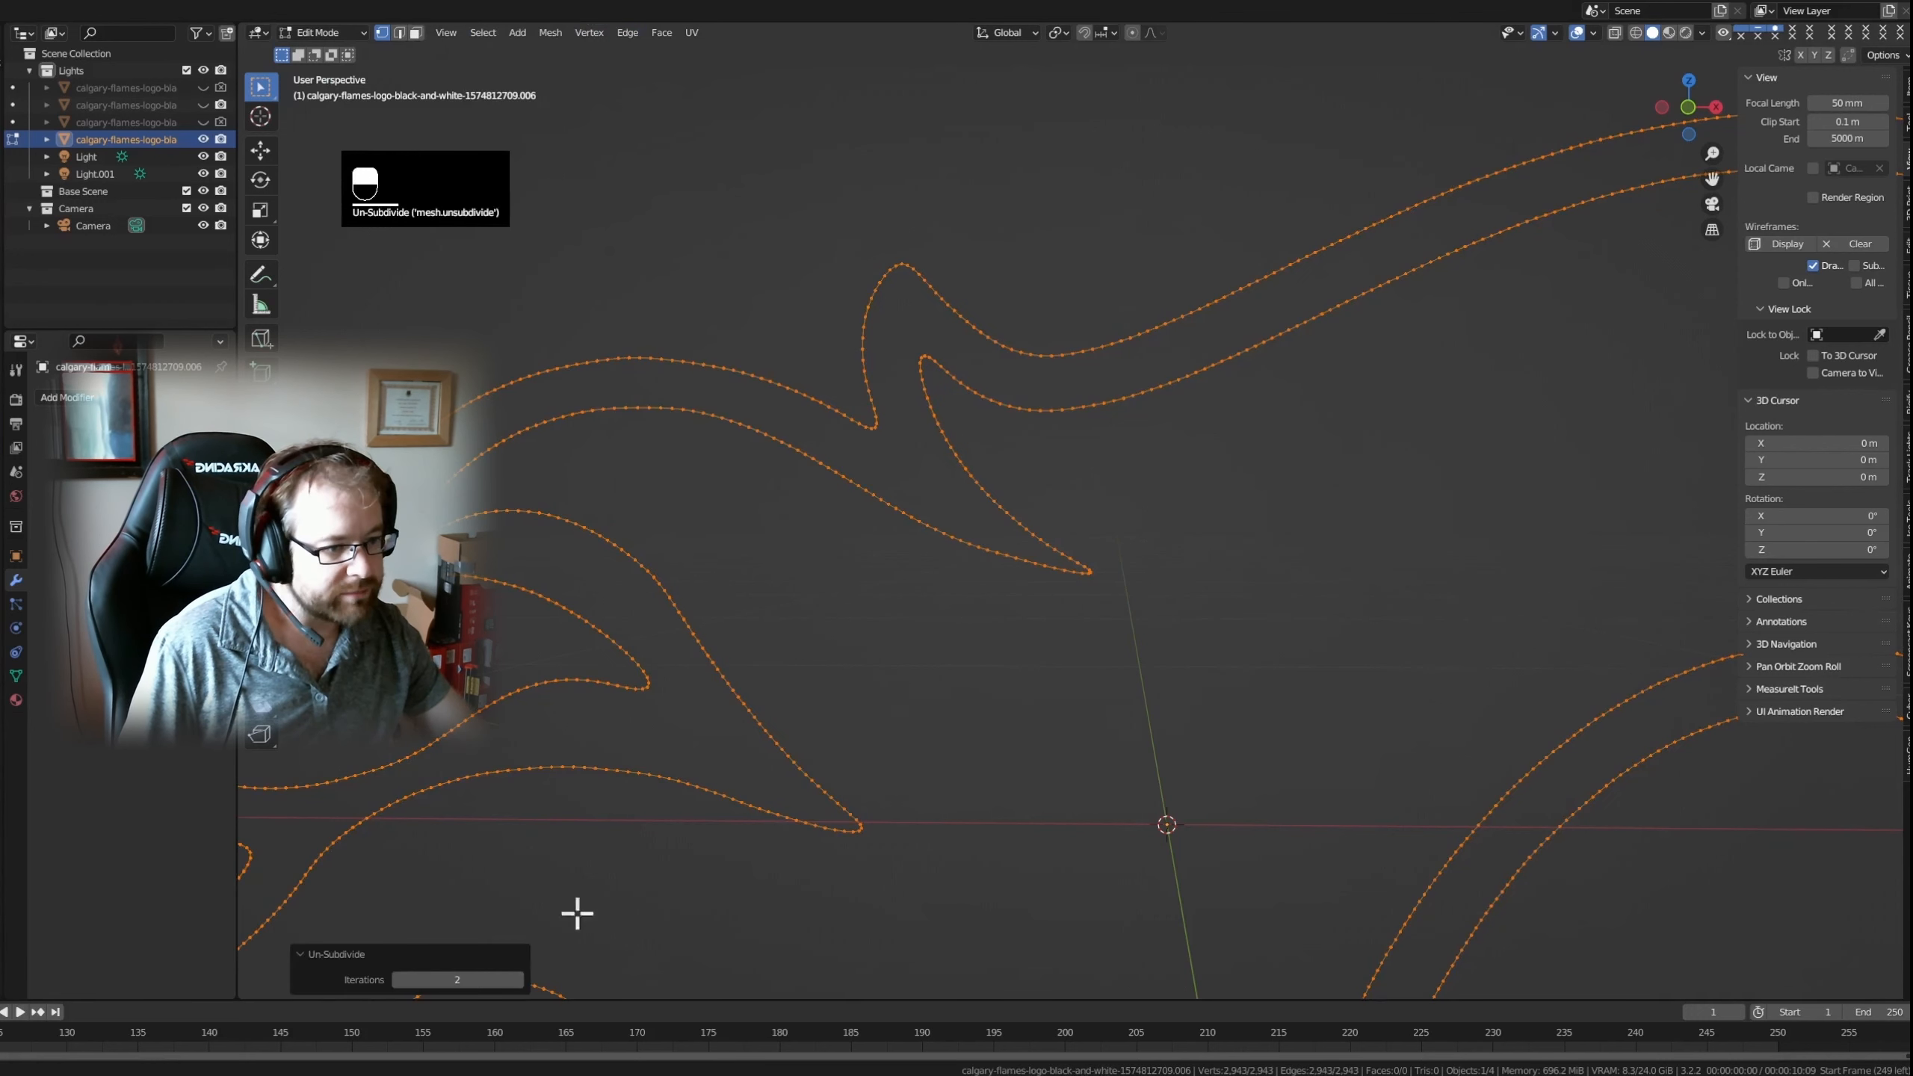
left_click(518, 979)
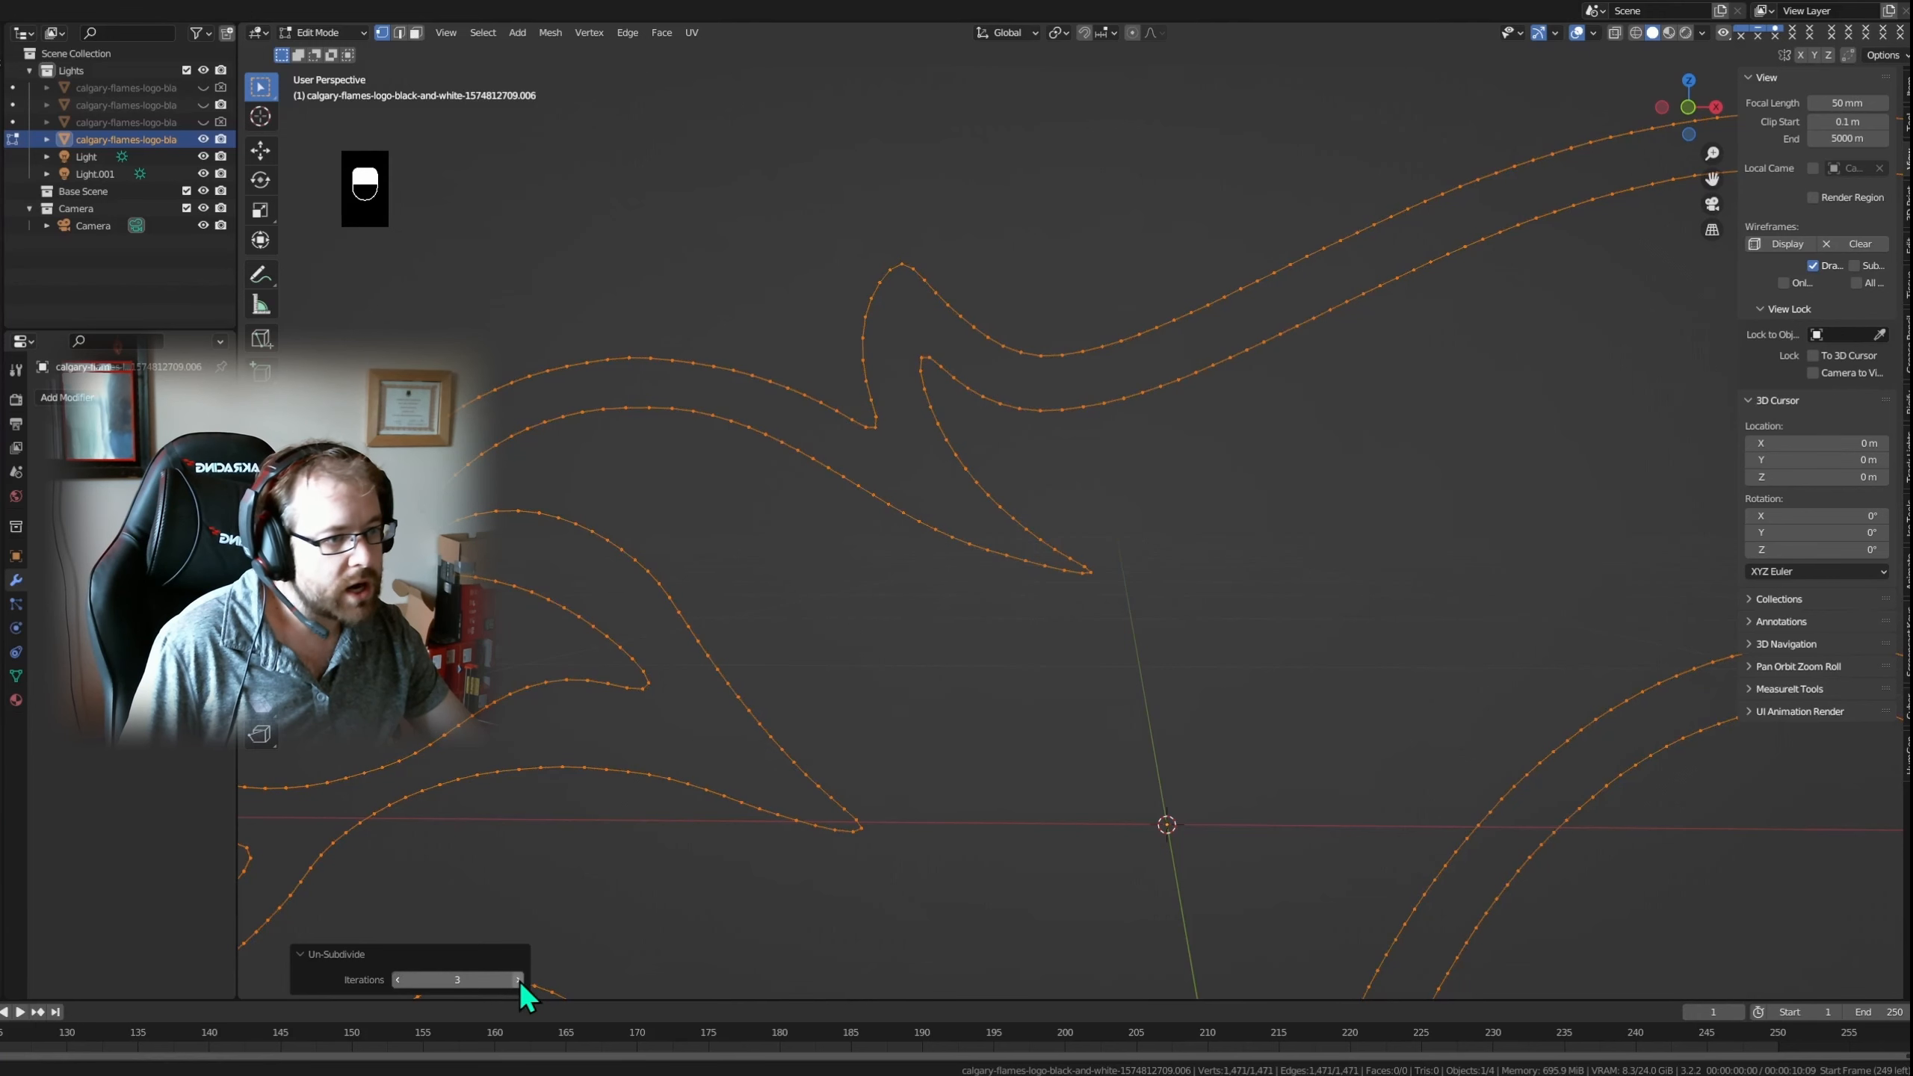
left_click(517, 979)
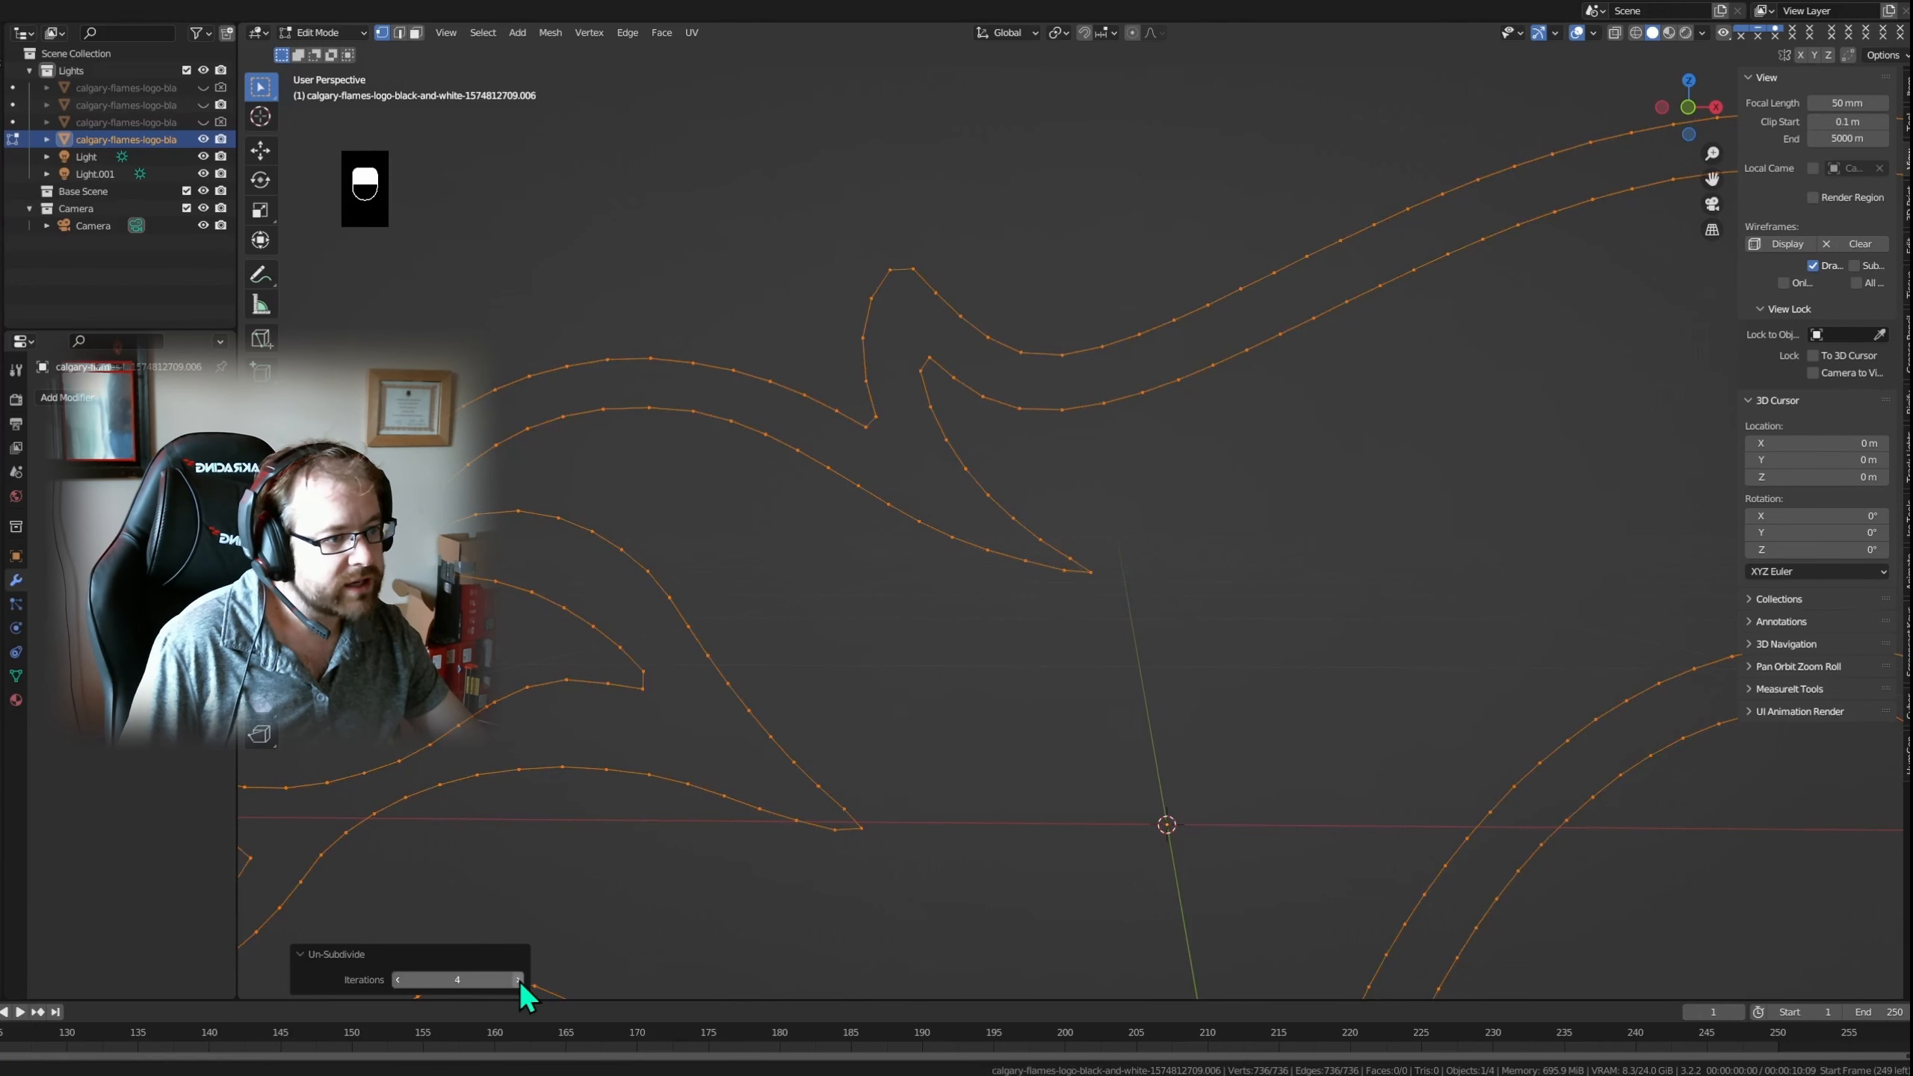
left_click(398, 979)
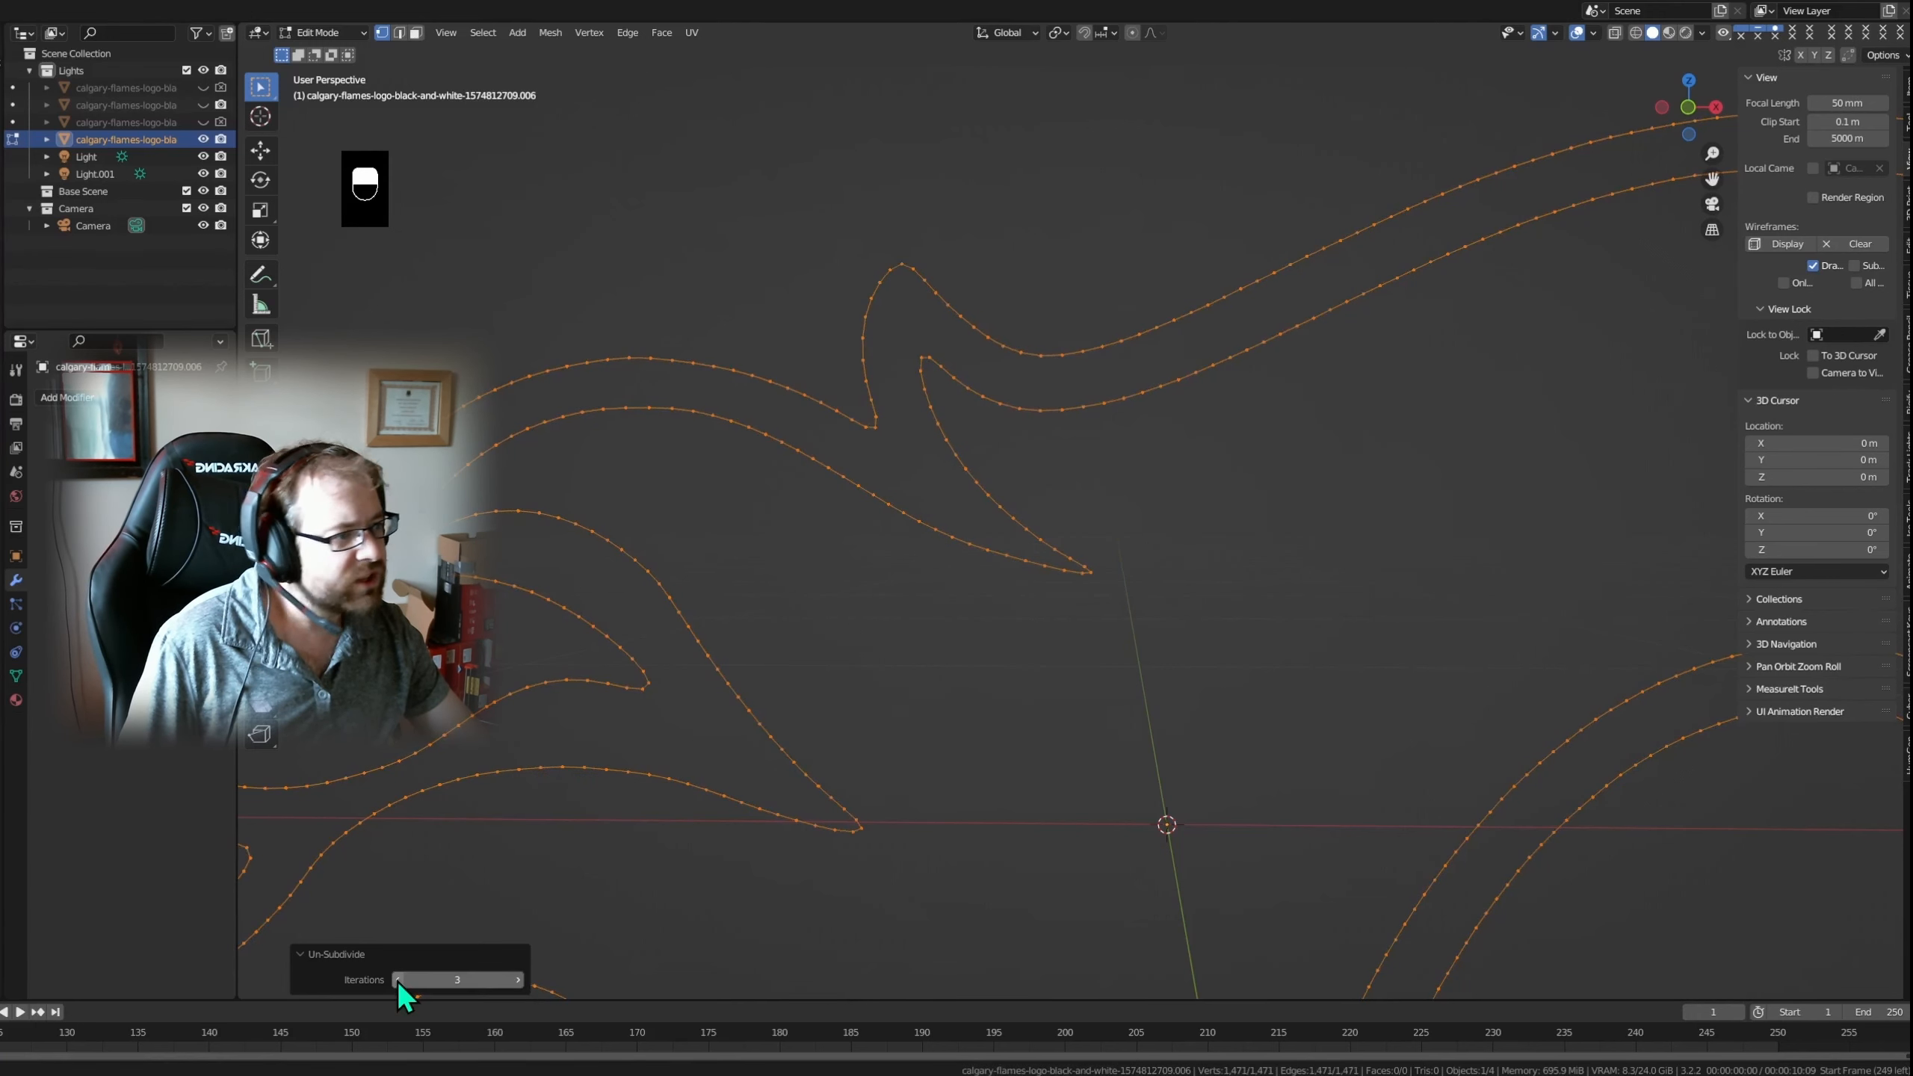
- Try 5 Un-Subdivide iterations on the outline, inspect the corners of the C, and return to 3 iterations
scroll(1431, 662, "down", 8)
scroll(1478, 663, "up", 4)
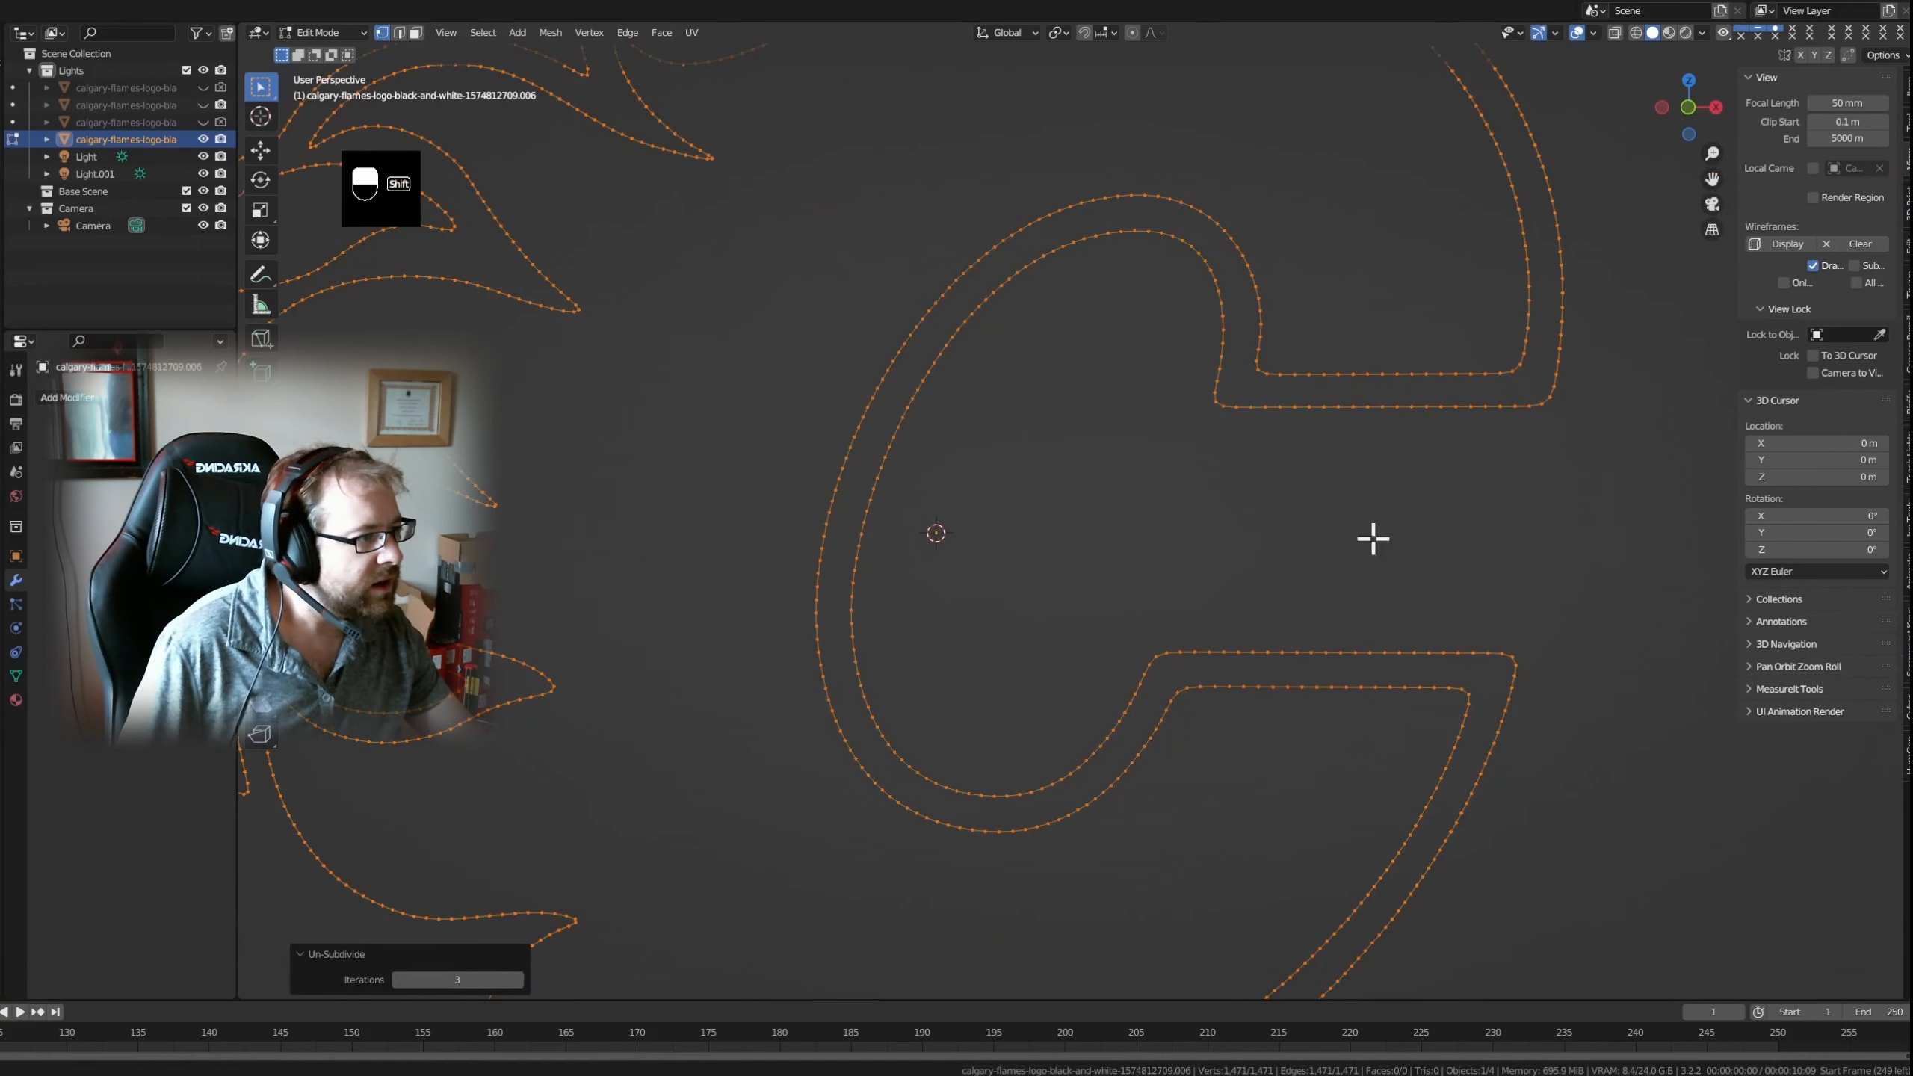
scroll(1106, 662, "up", 4)
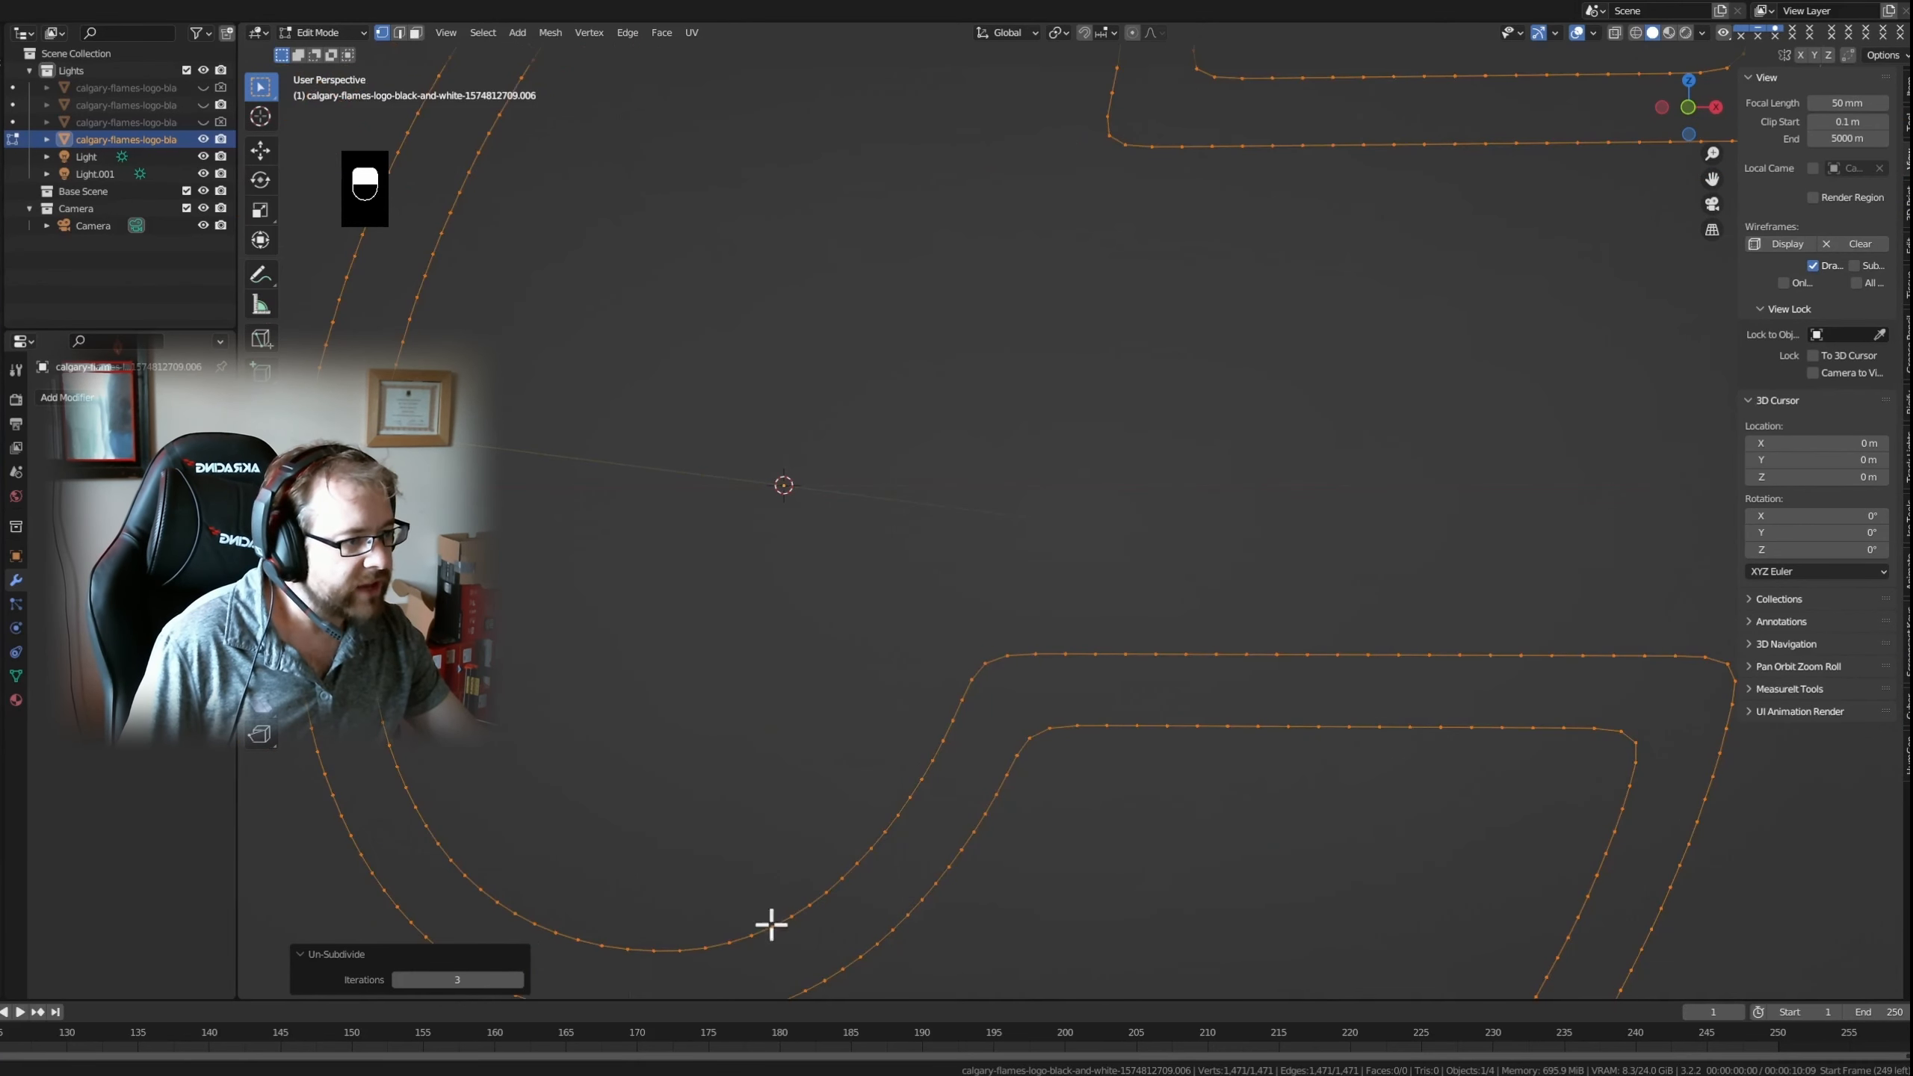
left_click(517, 979)
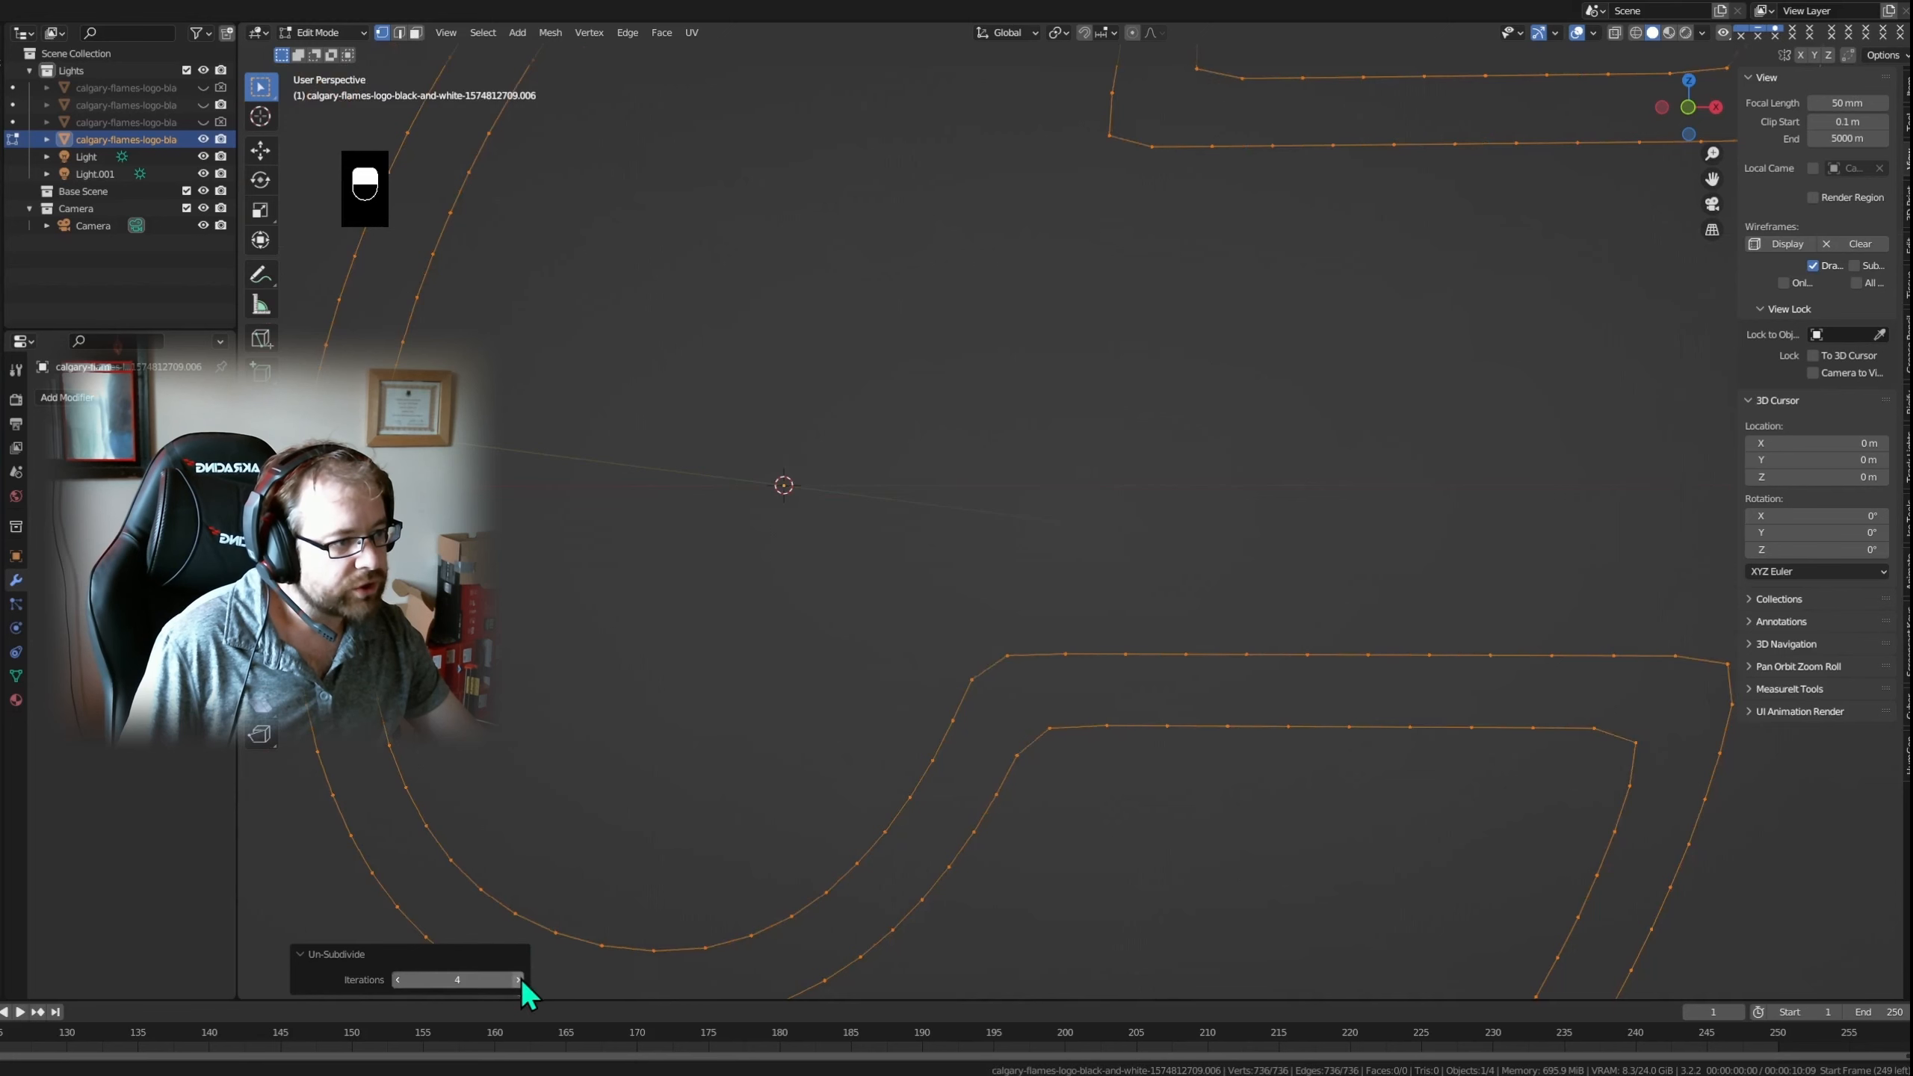
left_click(518, 979)
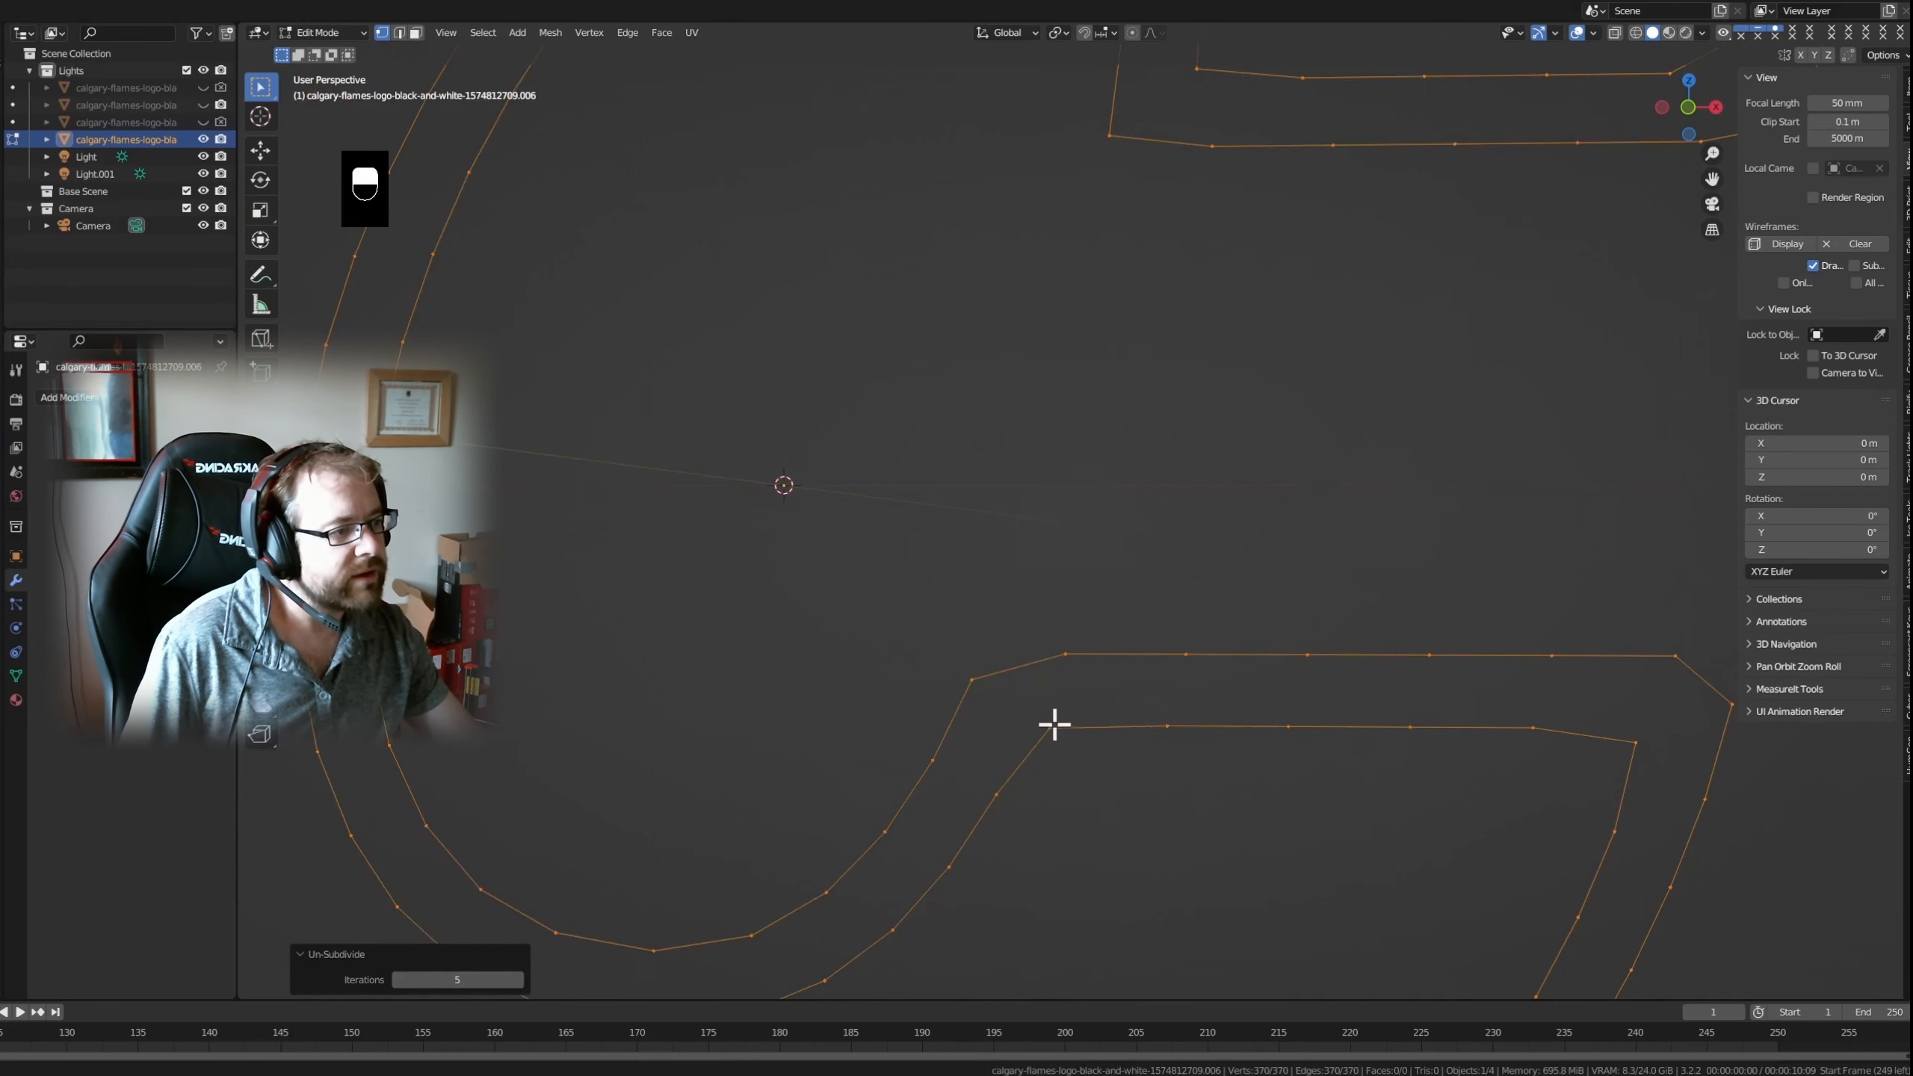
scroll(1054, 724, "down", 6)
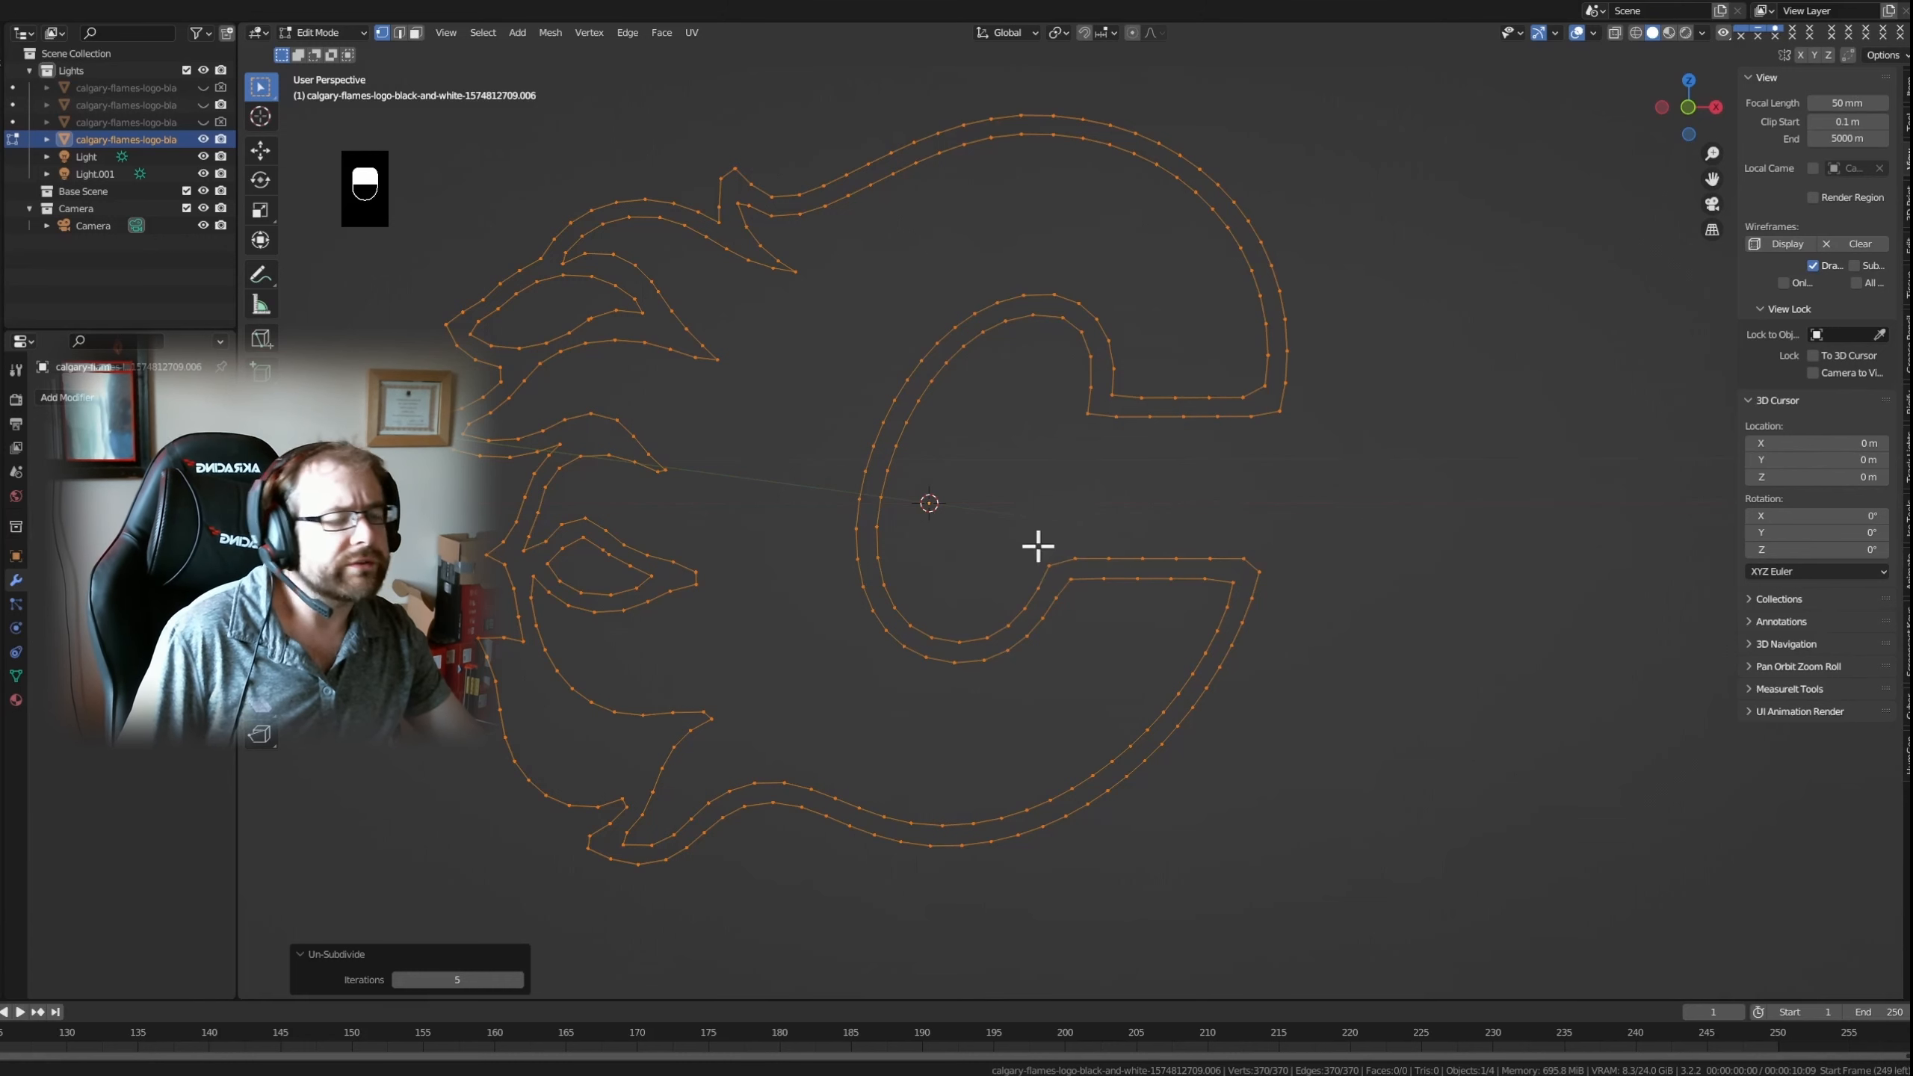
left_click(399, 981)
left_click(399, 981)
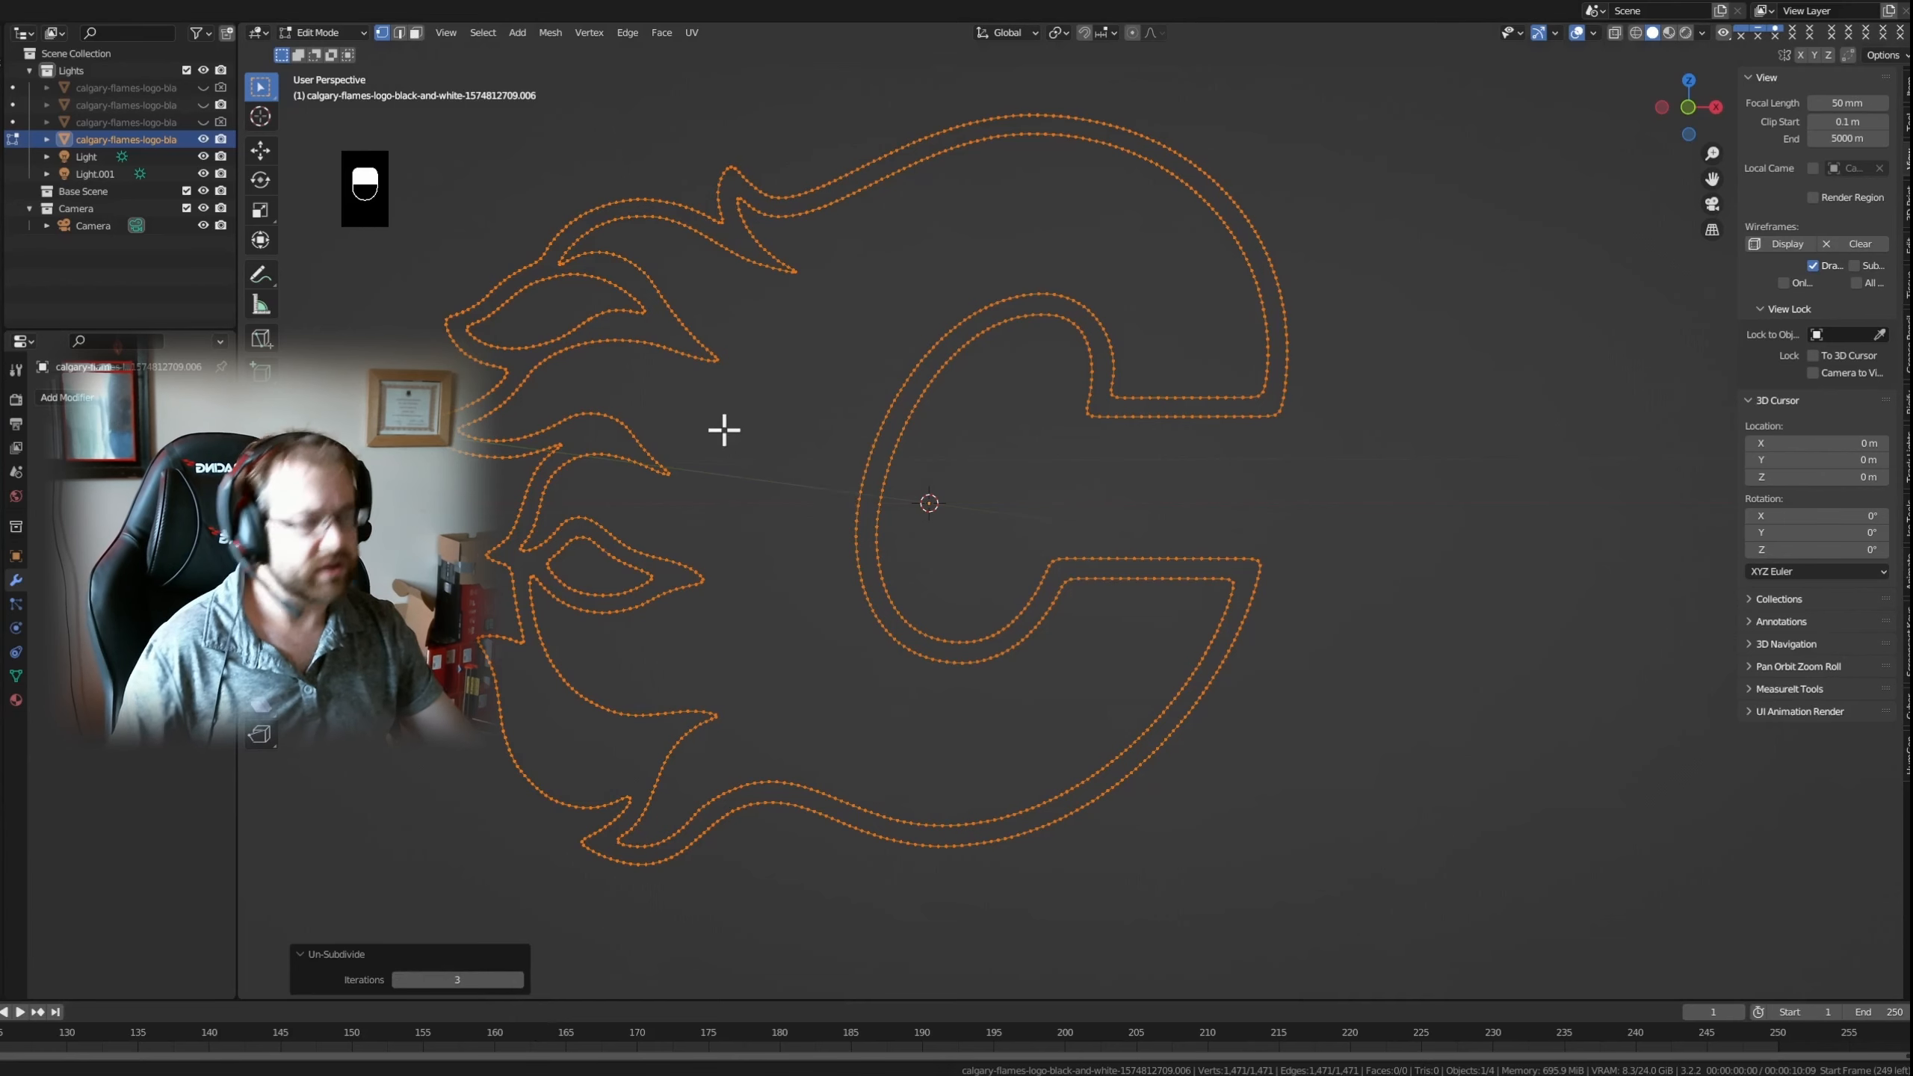
- Loop-select the outline of the upper flame opening and fill it with a face
middle_click_drag(726, 428, 772, 449)
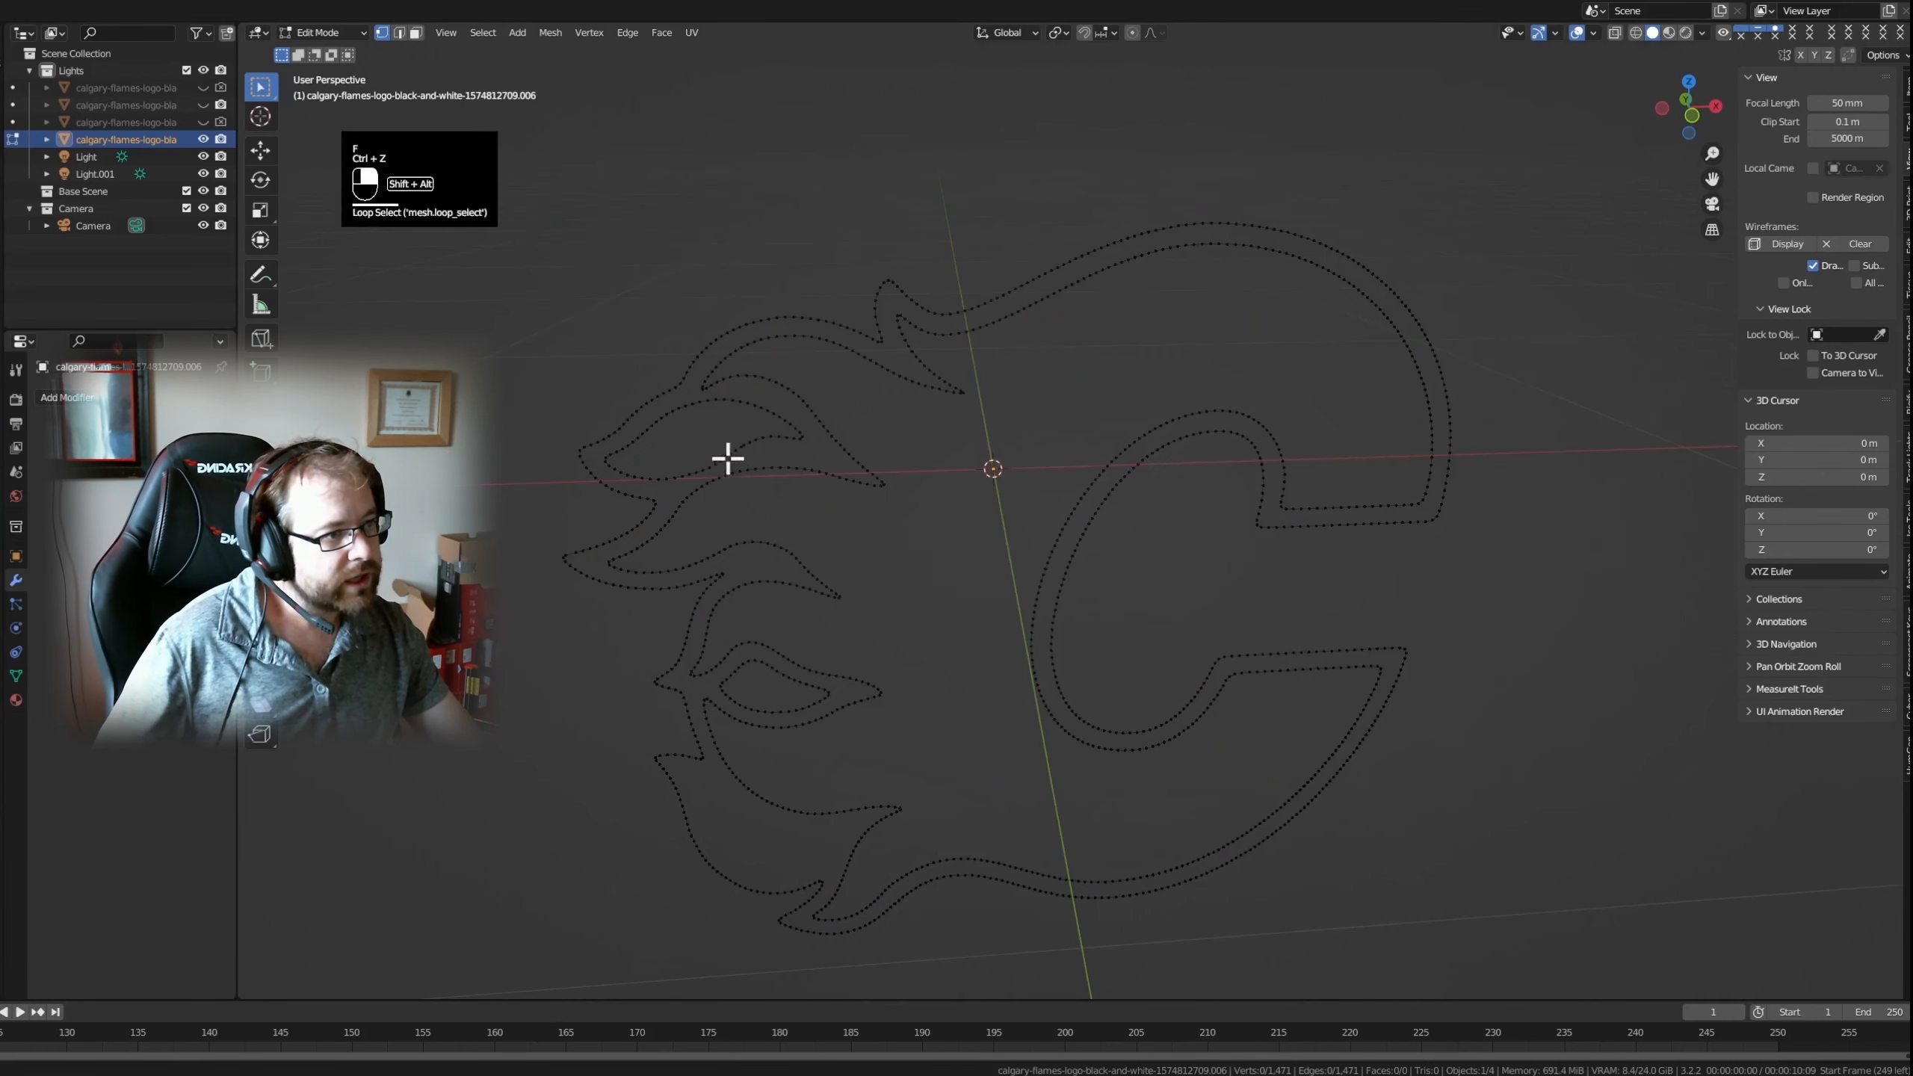
left_click(730, 446, "alt+shift")
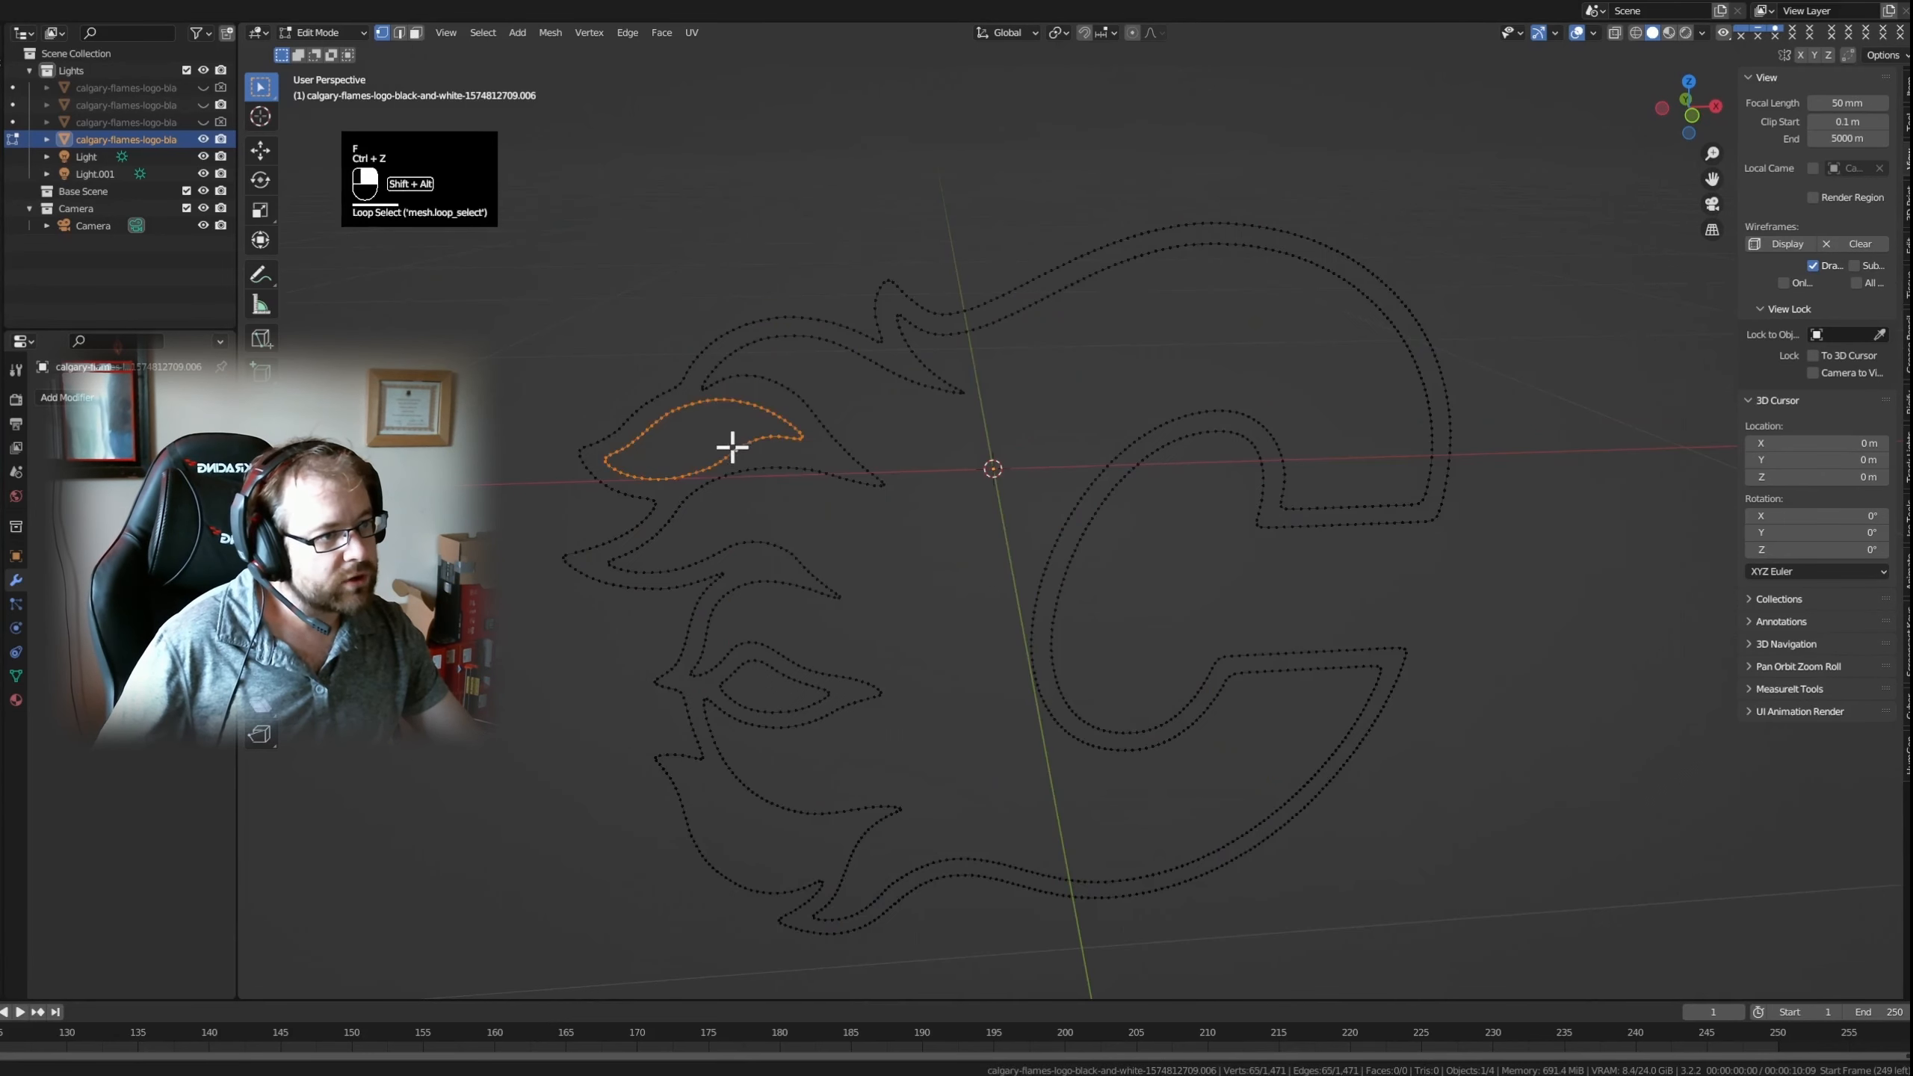
left_click(733, 448, "alt+shift")
left_click(732, 448, "alt+shift")
key("f")
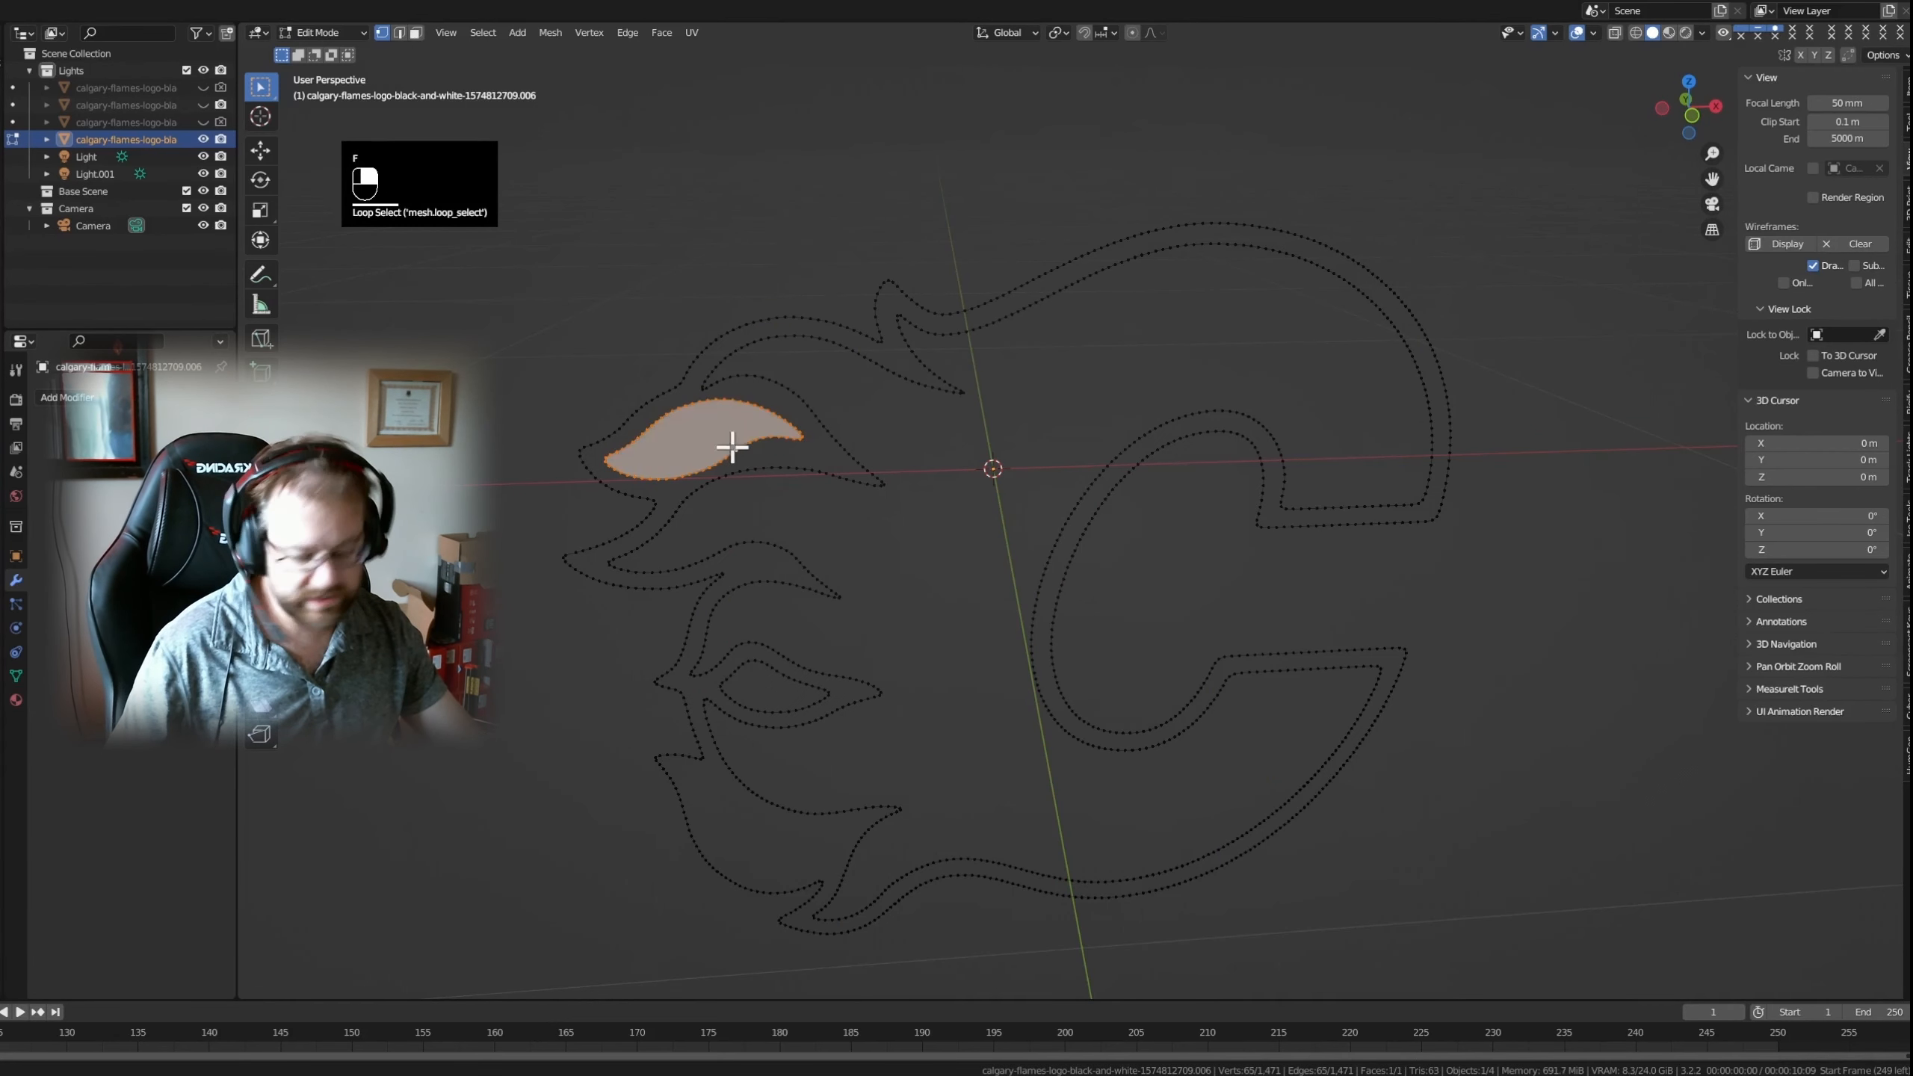
- Loop-select the outlines of the small eye-shaped opening and the lowest flame opening, and fill each with a face
key("Escape")
left_click(942, 596)
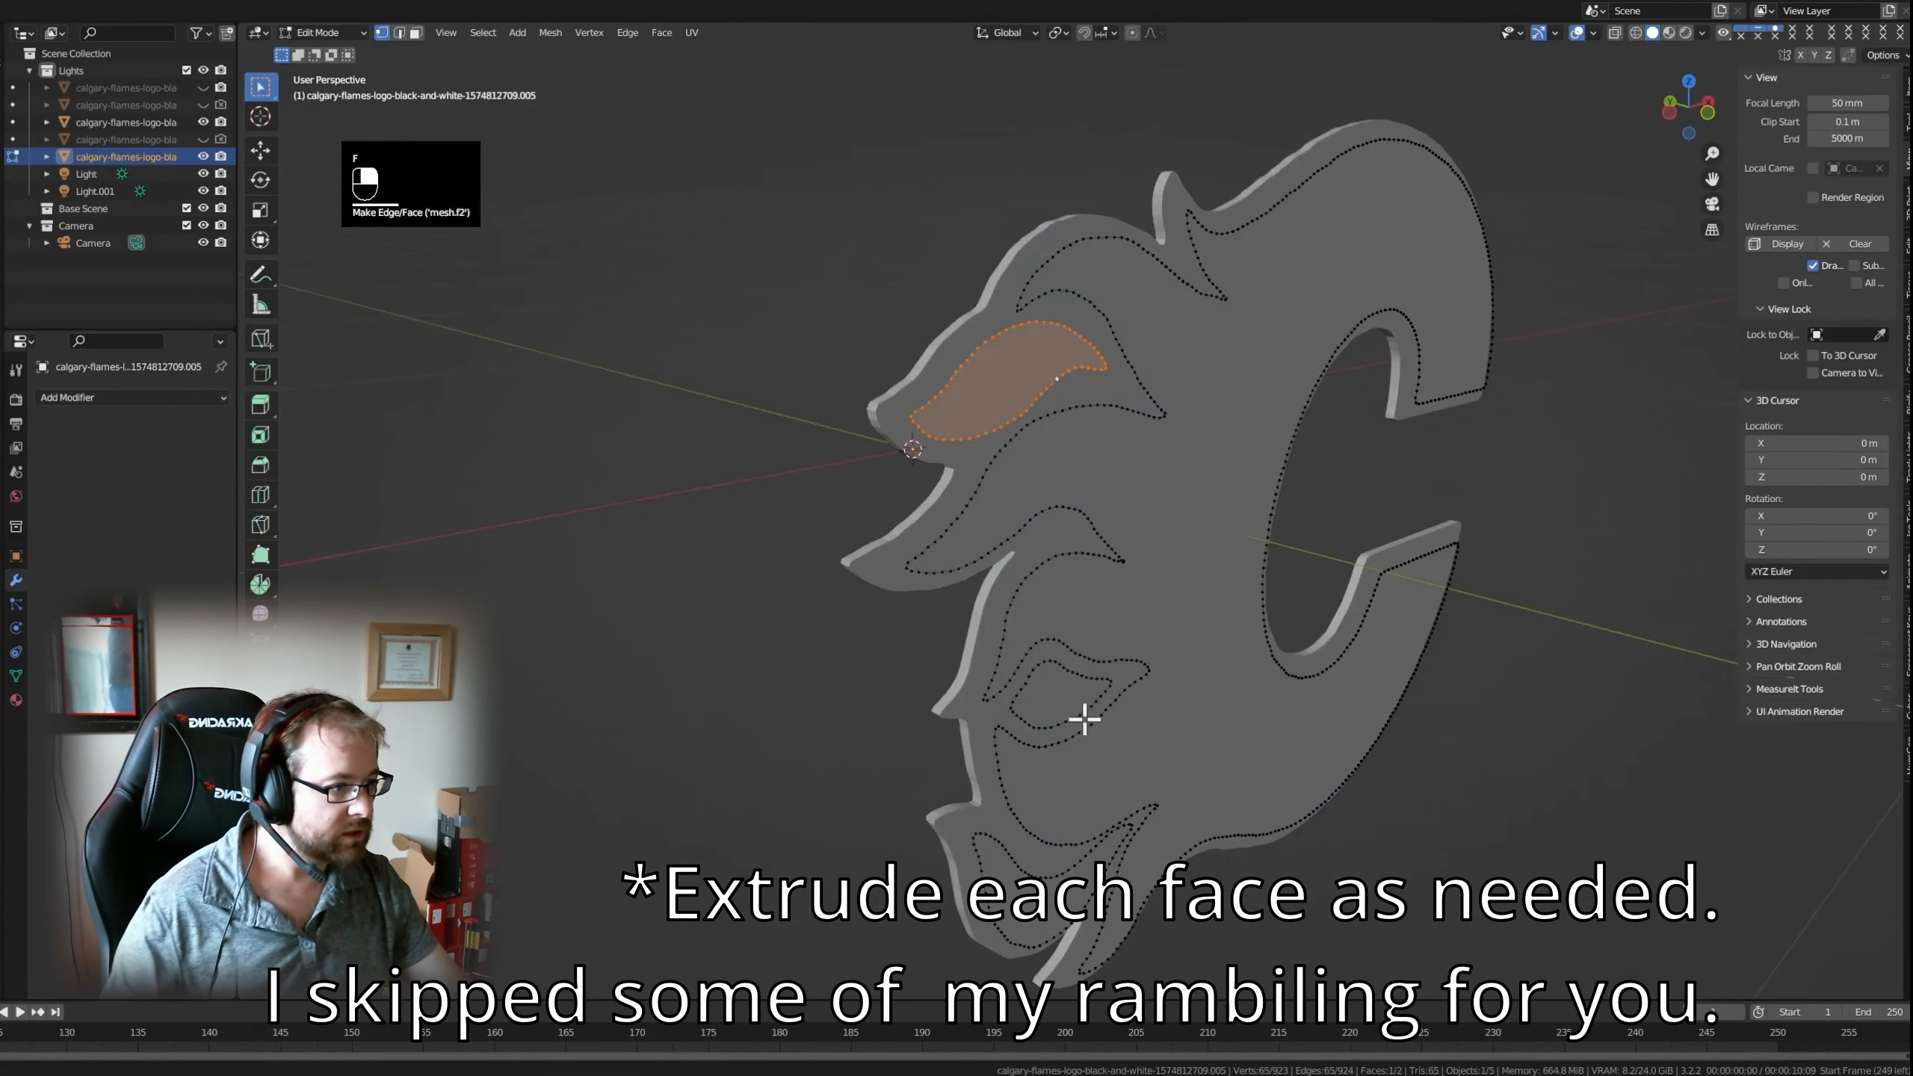
left_click(1068, 718)
left_click(1068, 718, "alt")
key("f")
mouse_move(1064, 717)
middle_mouse_down()
mouse_move(1209, 684)
mouse_move(1058, 713)
middle_mouse_up()
left_click(1059, 712)
left_click(1056, 707, "alt")
key("f")
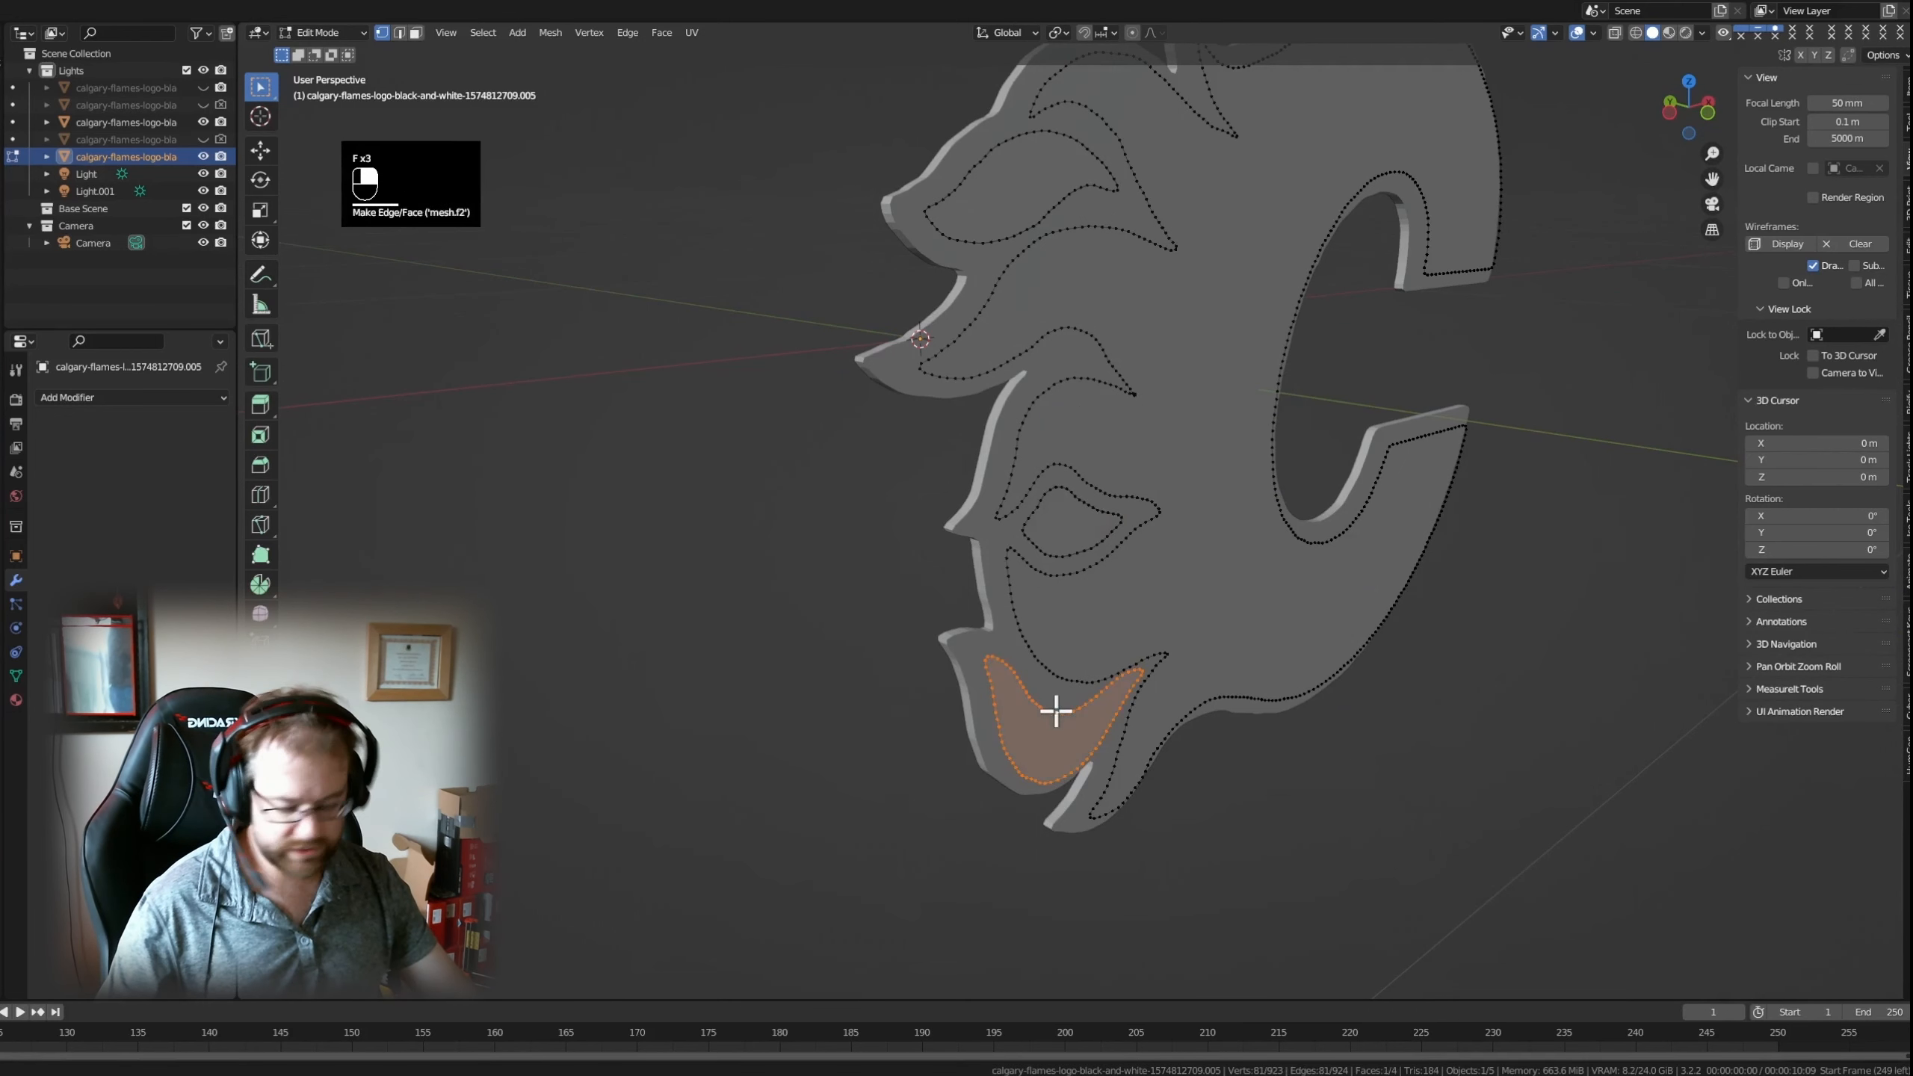
- Loop-select the large inner outline of the C and flames, fill it with a face, and clear the selection
left_click(1042, 649)
left_click(1043, 649, "alt")
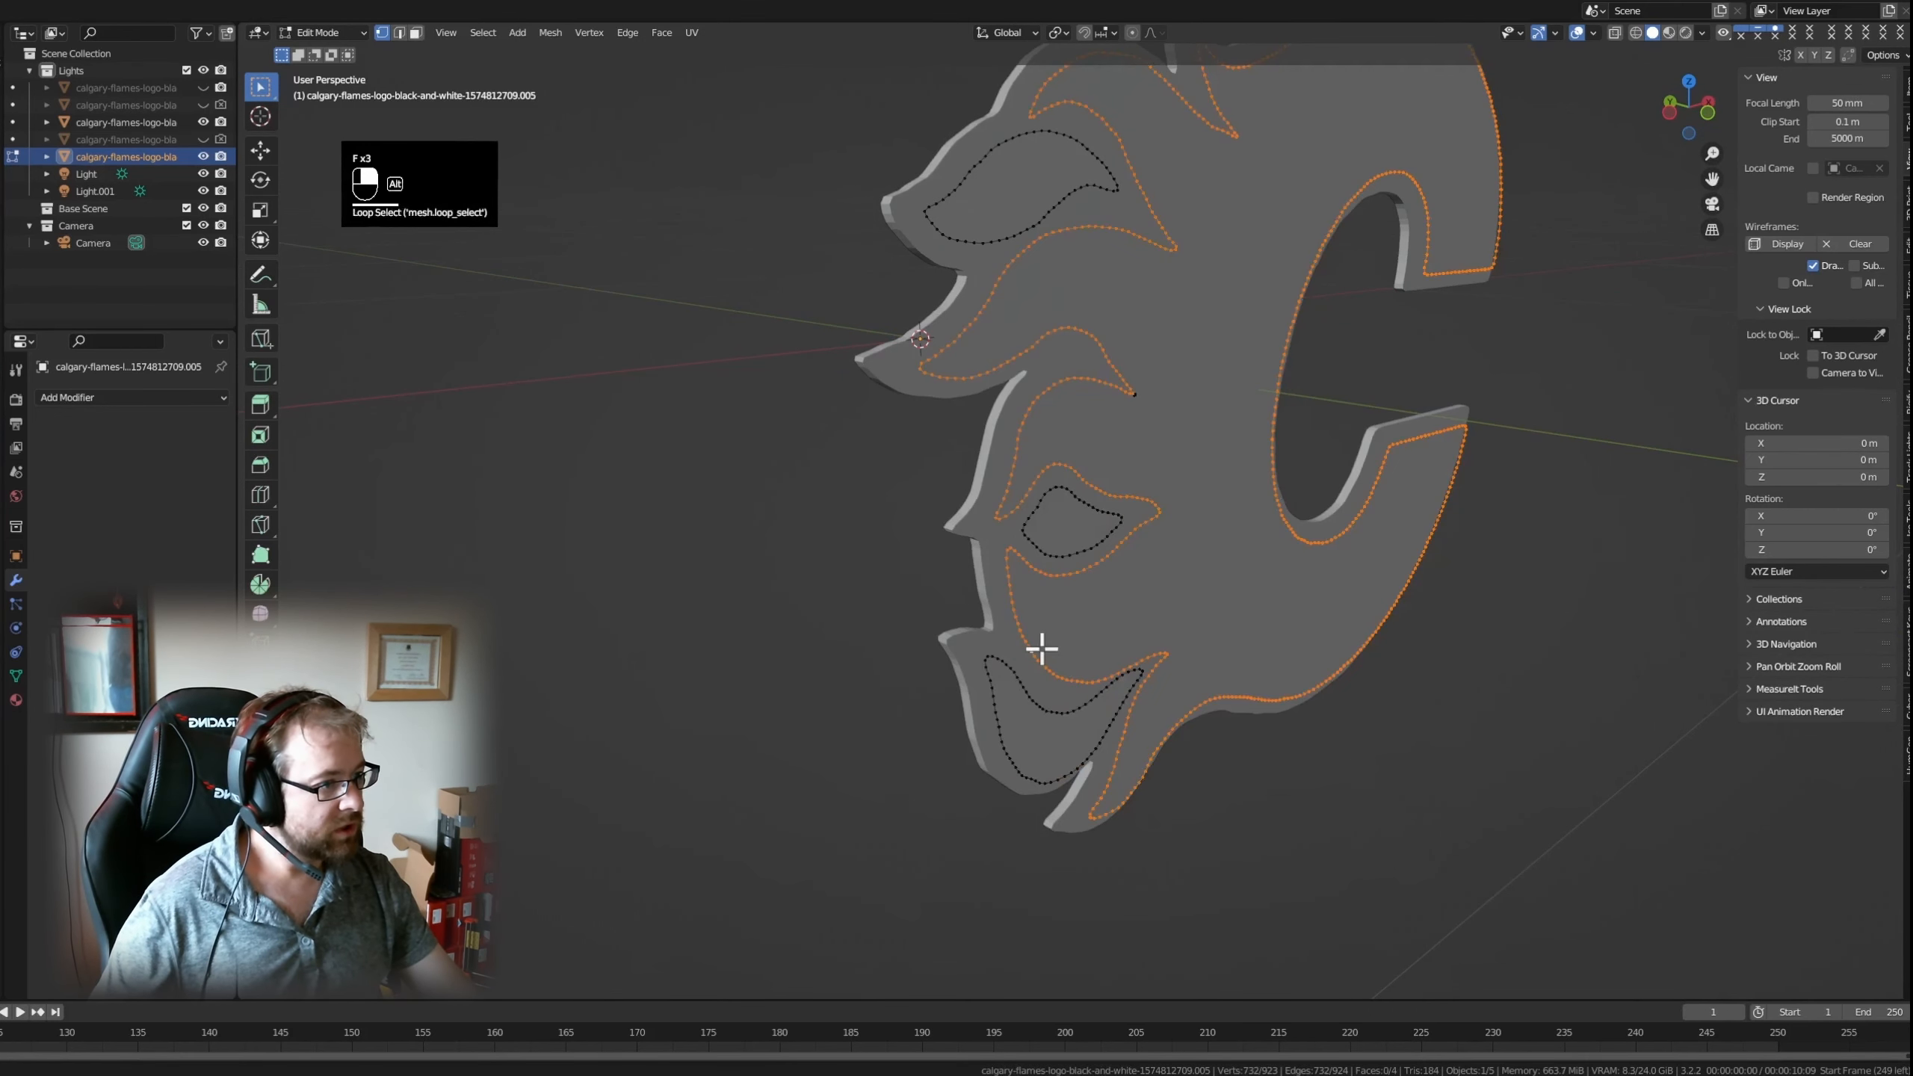
key("f")
left_click(1220, 635)
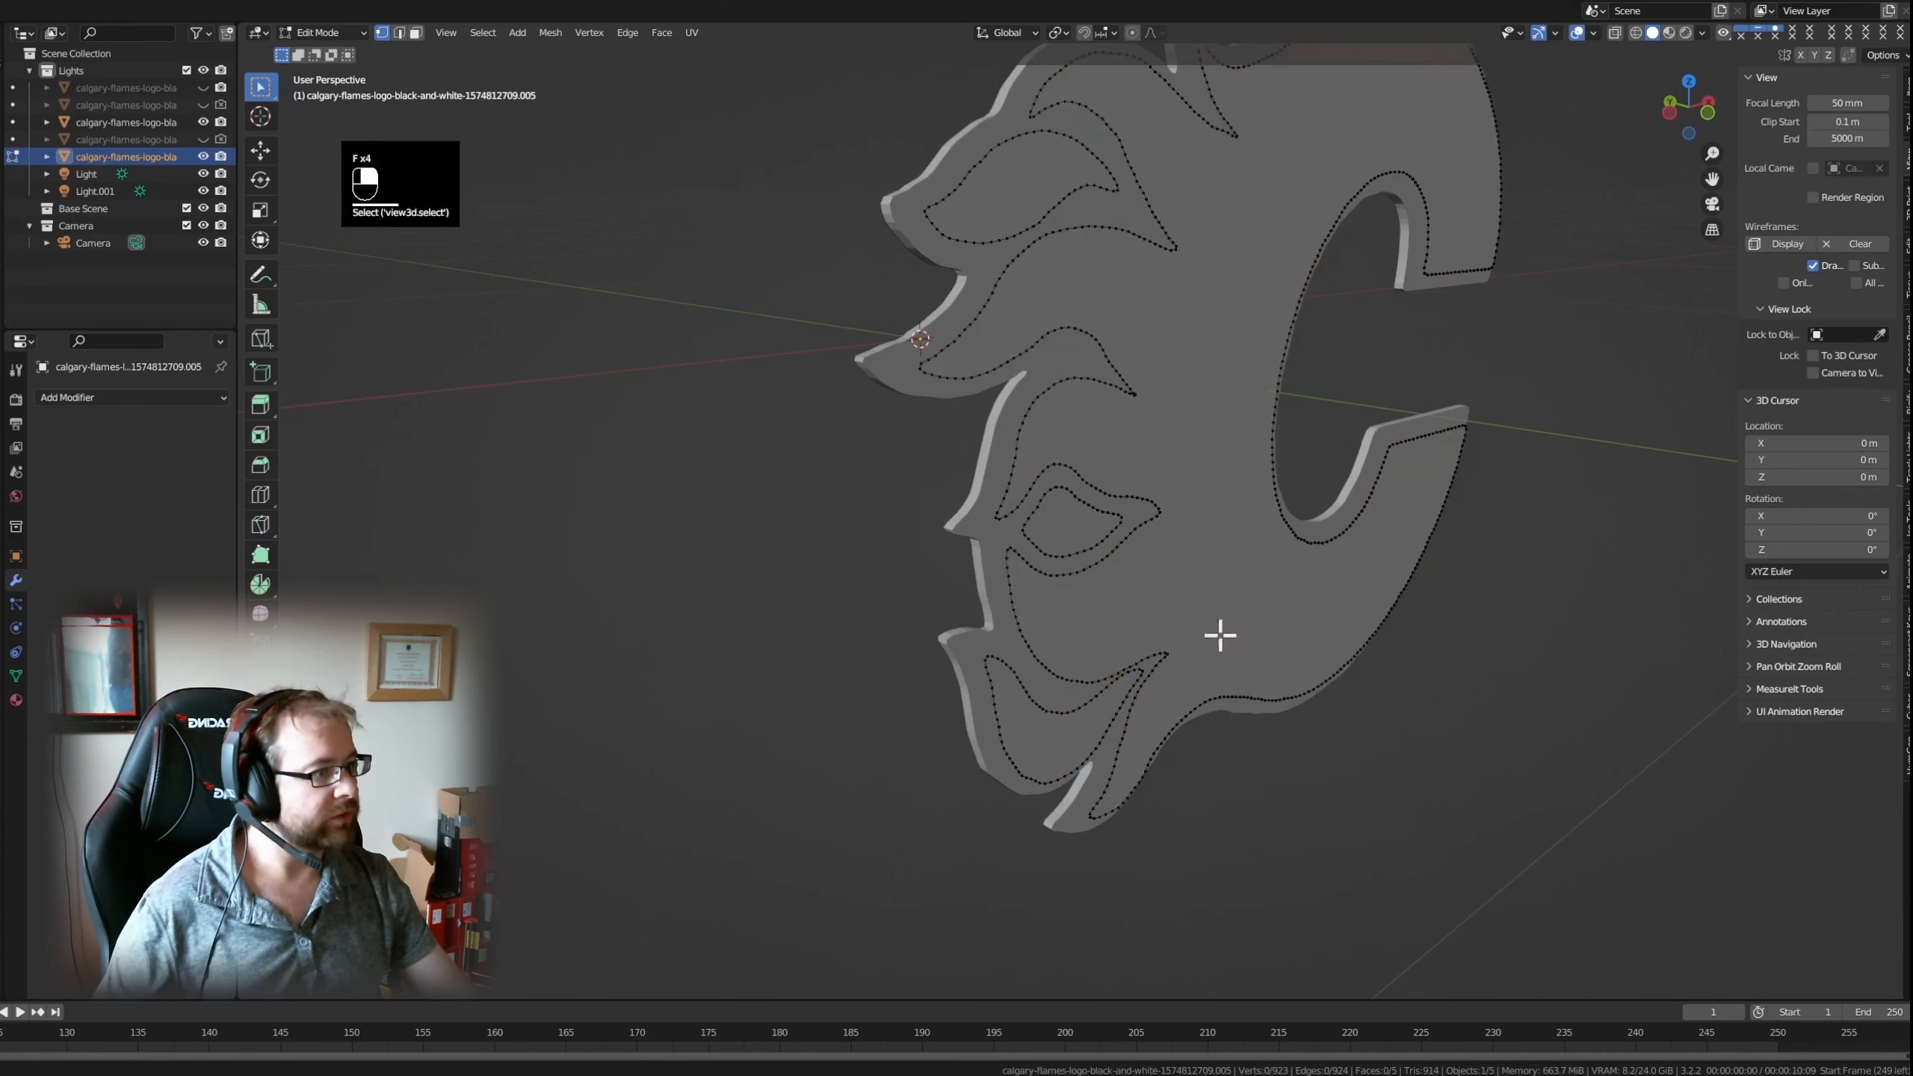
- Select the four filled faces in face mode, extrude them toward the backing plate in the right orthographic view, and return to Object Mode
left_click(416, 33)
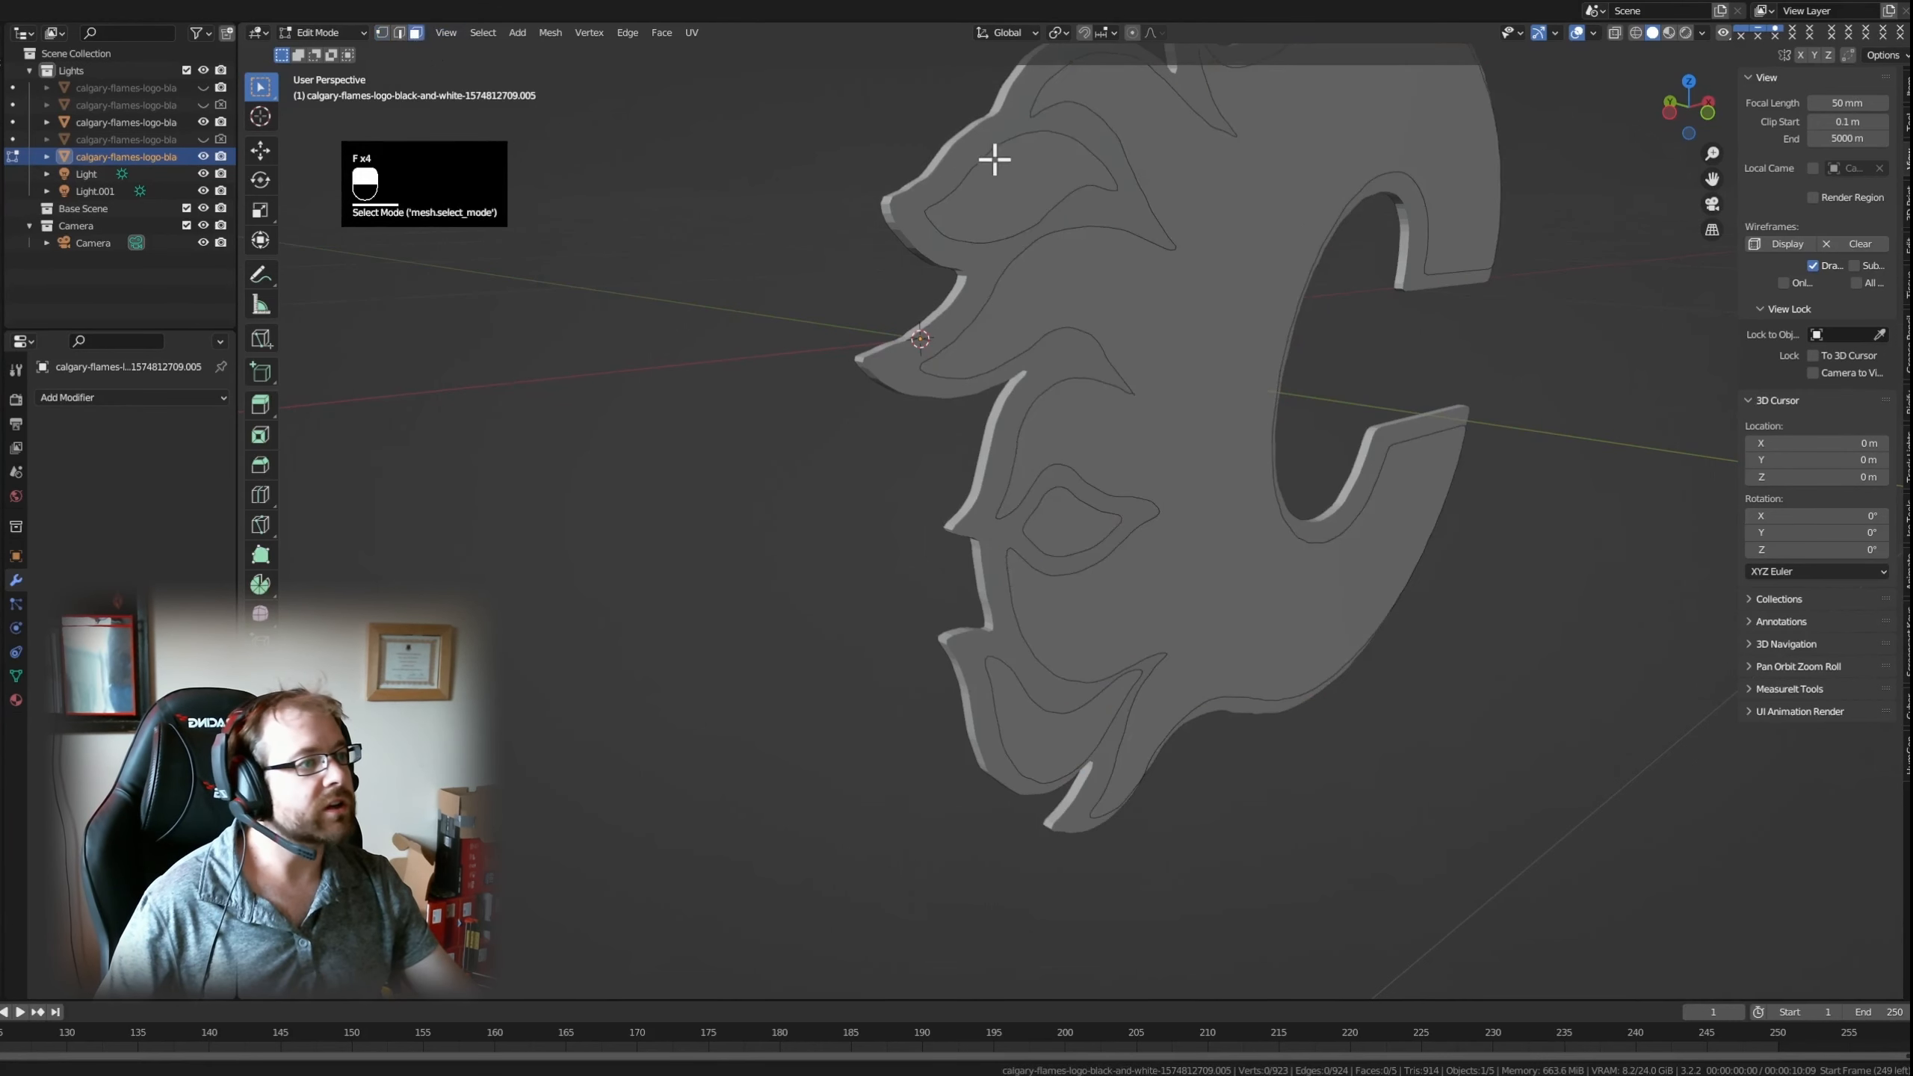
left_click(1000, 179, "shift")
left_click(1146, 293, "shift")
left_click(1059, 526, "shift")
left_click(1029, 710, "shift")
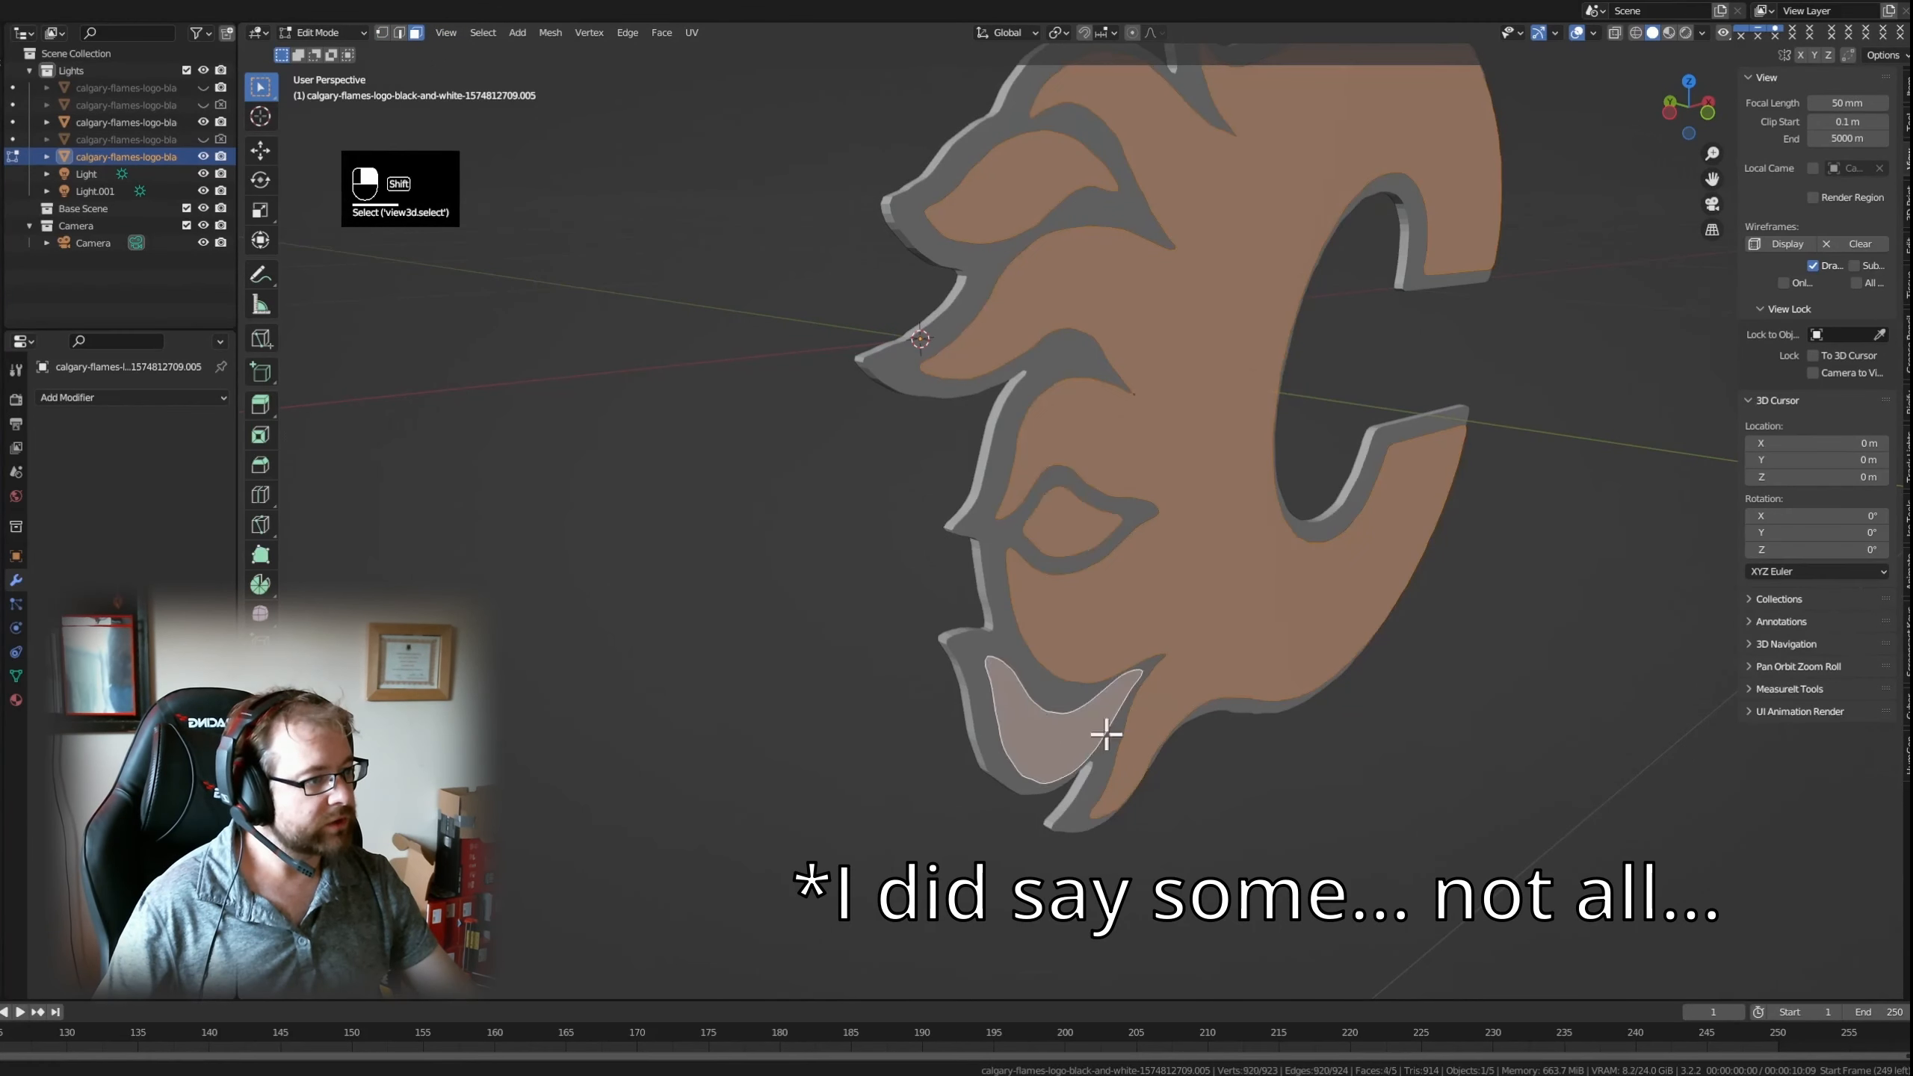
key("grave")
left_click(1267, 499)
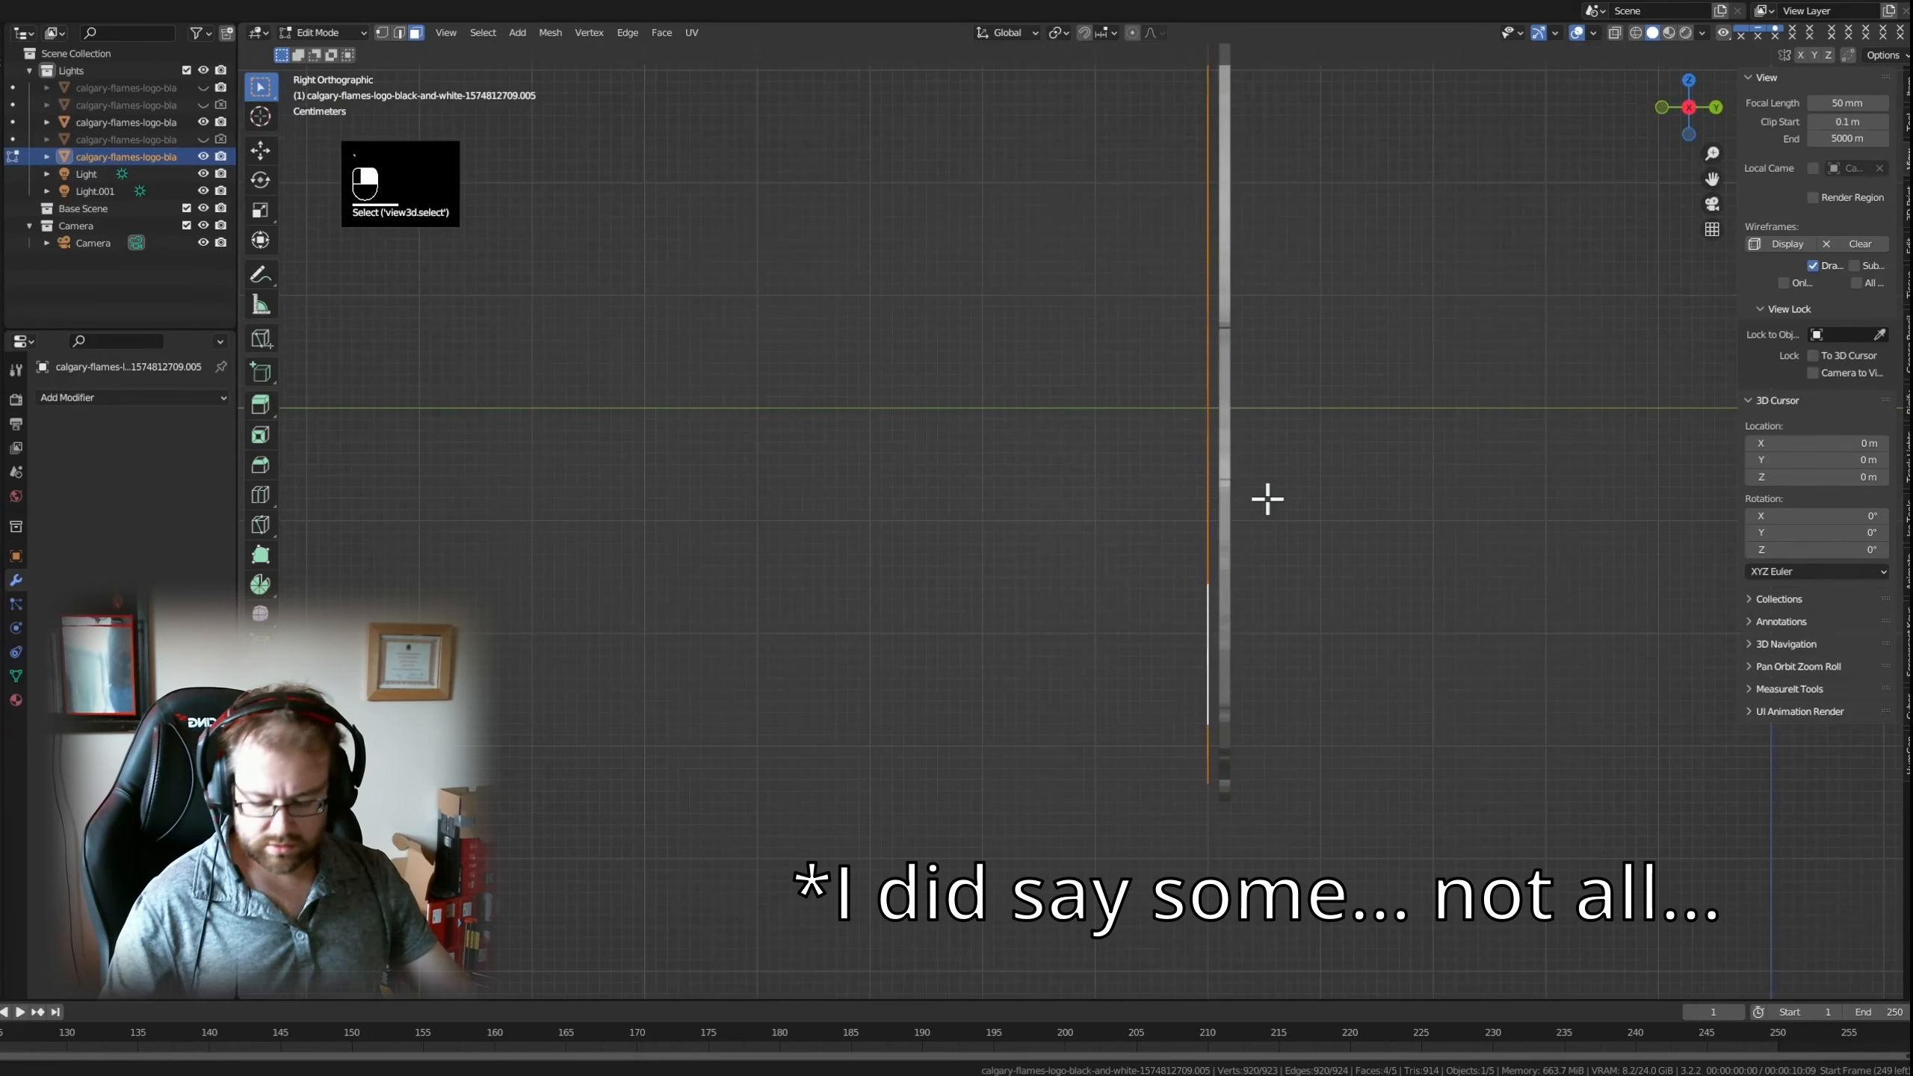
key("e")
left_click(1277, 502)
key("Tab")
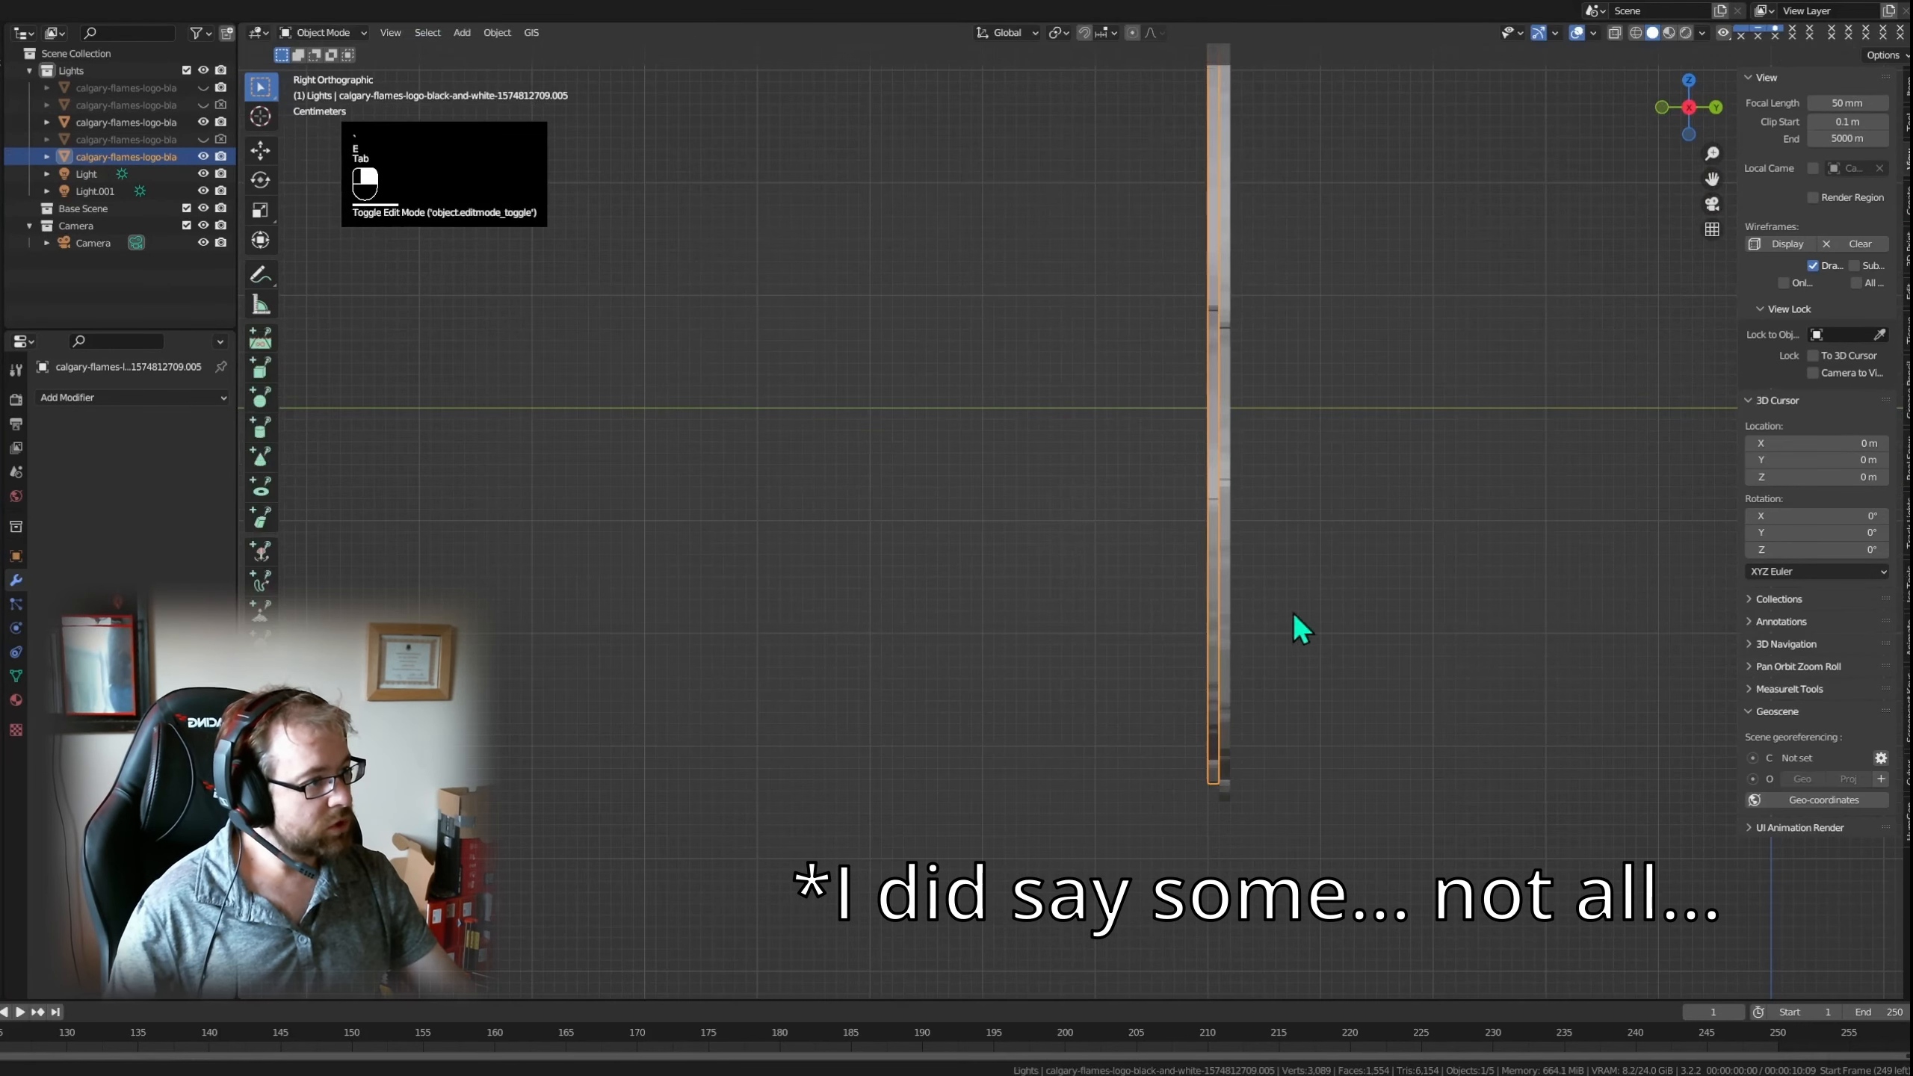
- Inspect the extruded logo from several angles, preview it in rendered shading, and return to solid shading
middle_click_drag(1293, 613, 1505, 590)
scroll(1383, 644, "down", 3)
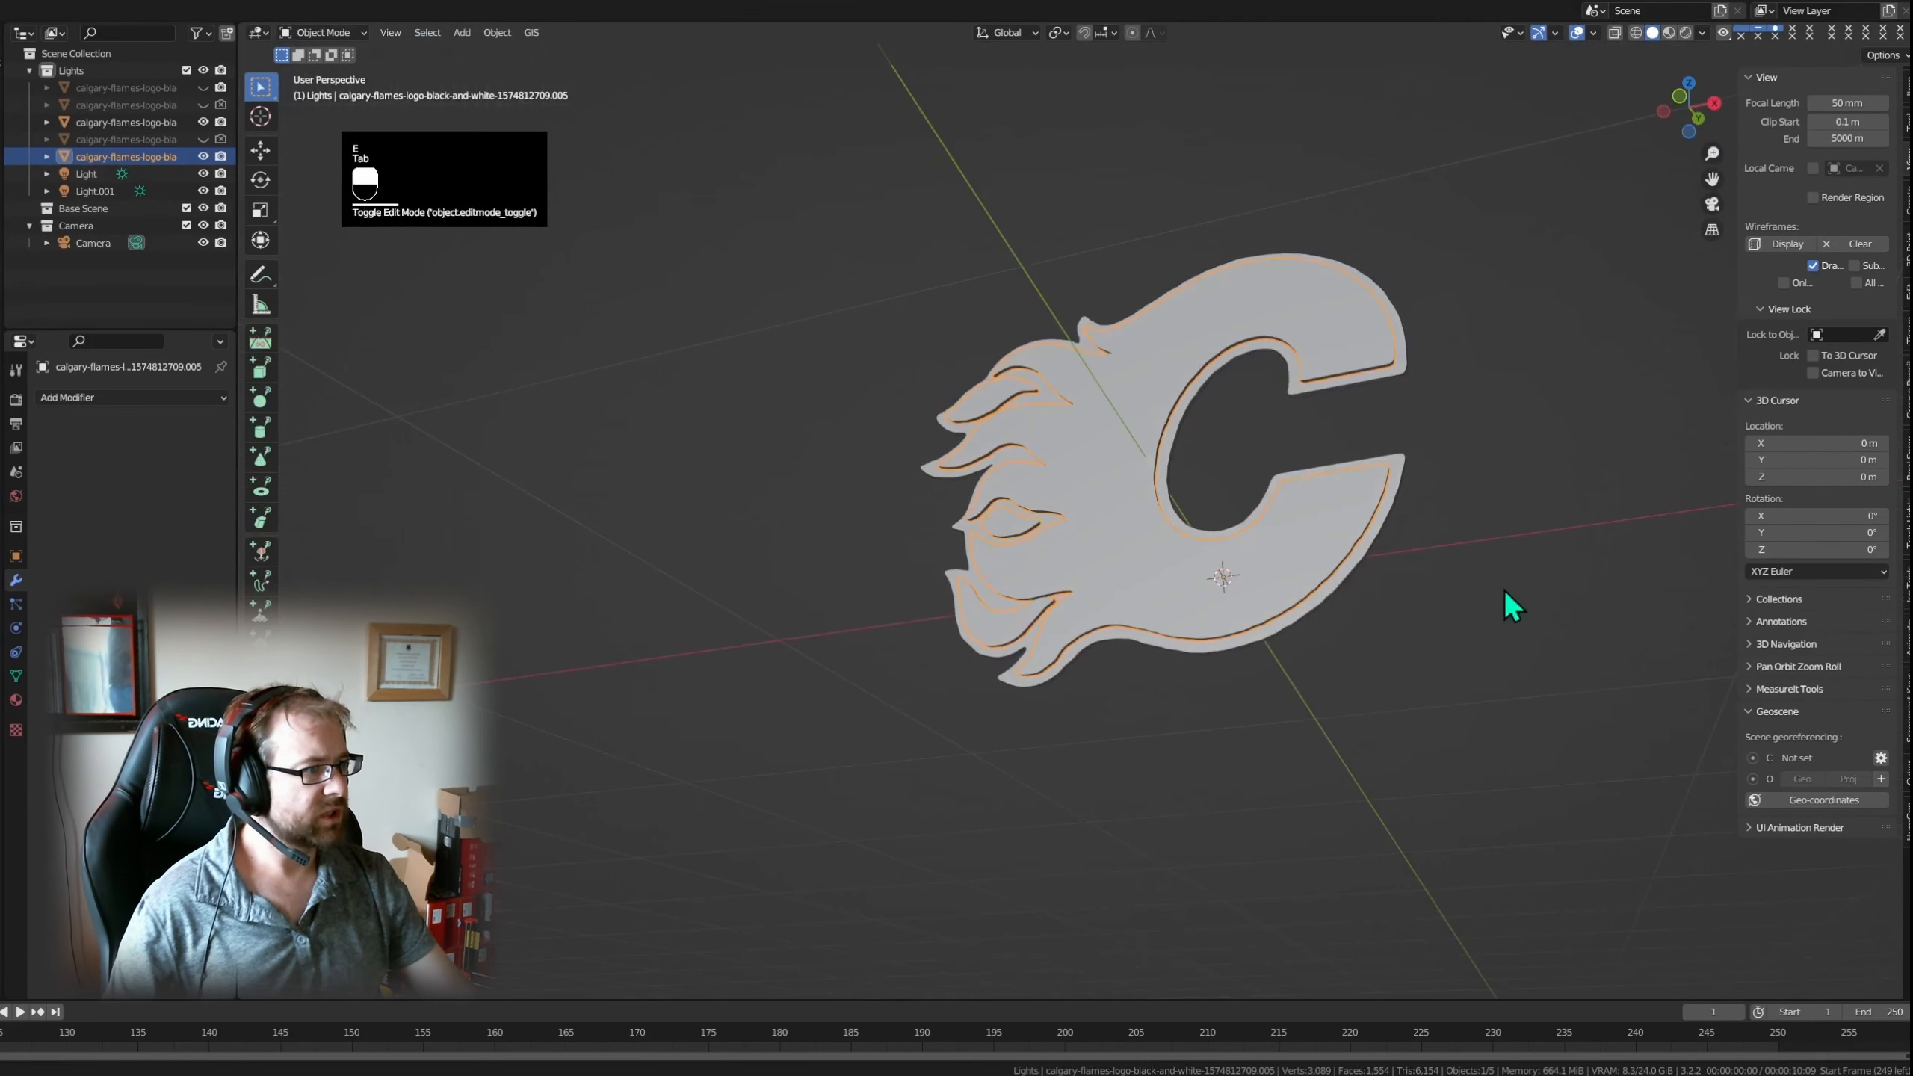
left_click(1351, 679)
middle_click_drag(1369, 488, 1357, 589)
scroll(1358, 589, "up", 4)
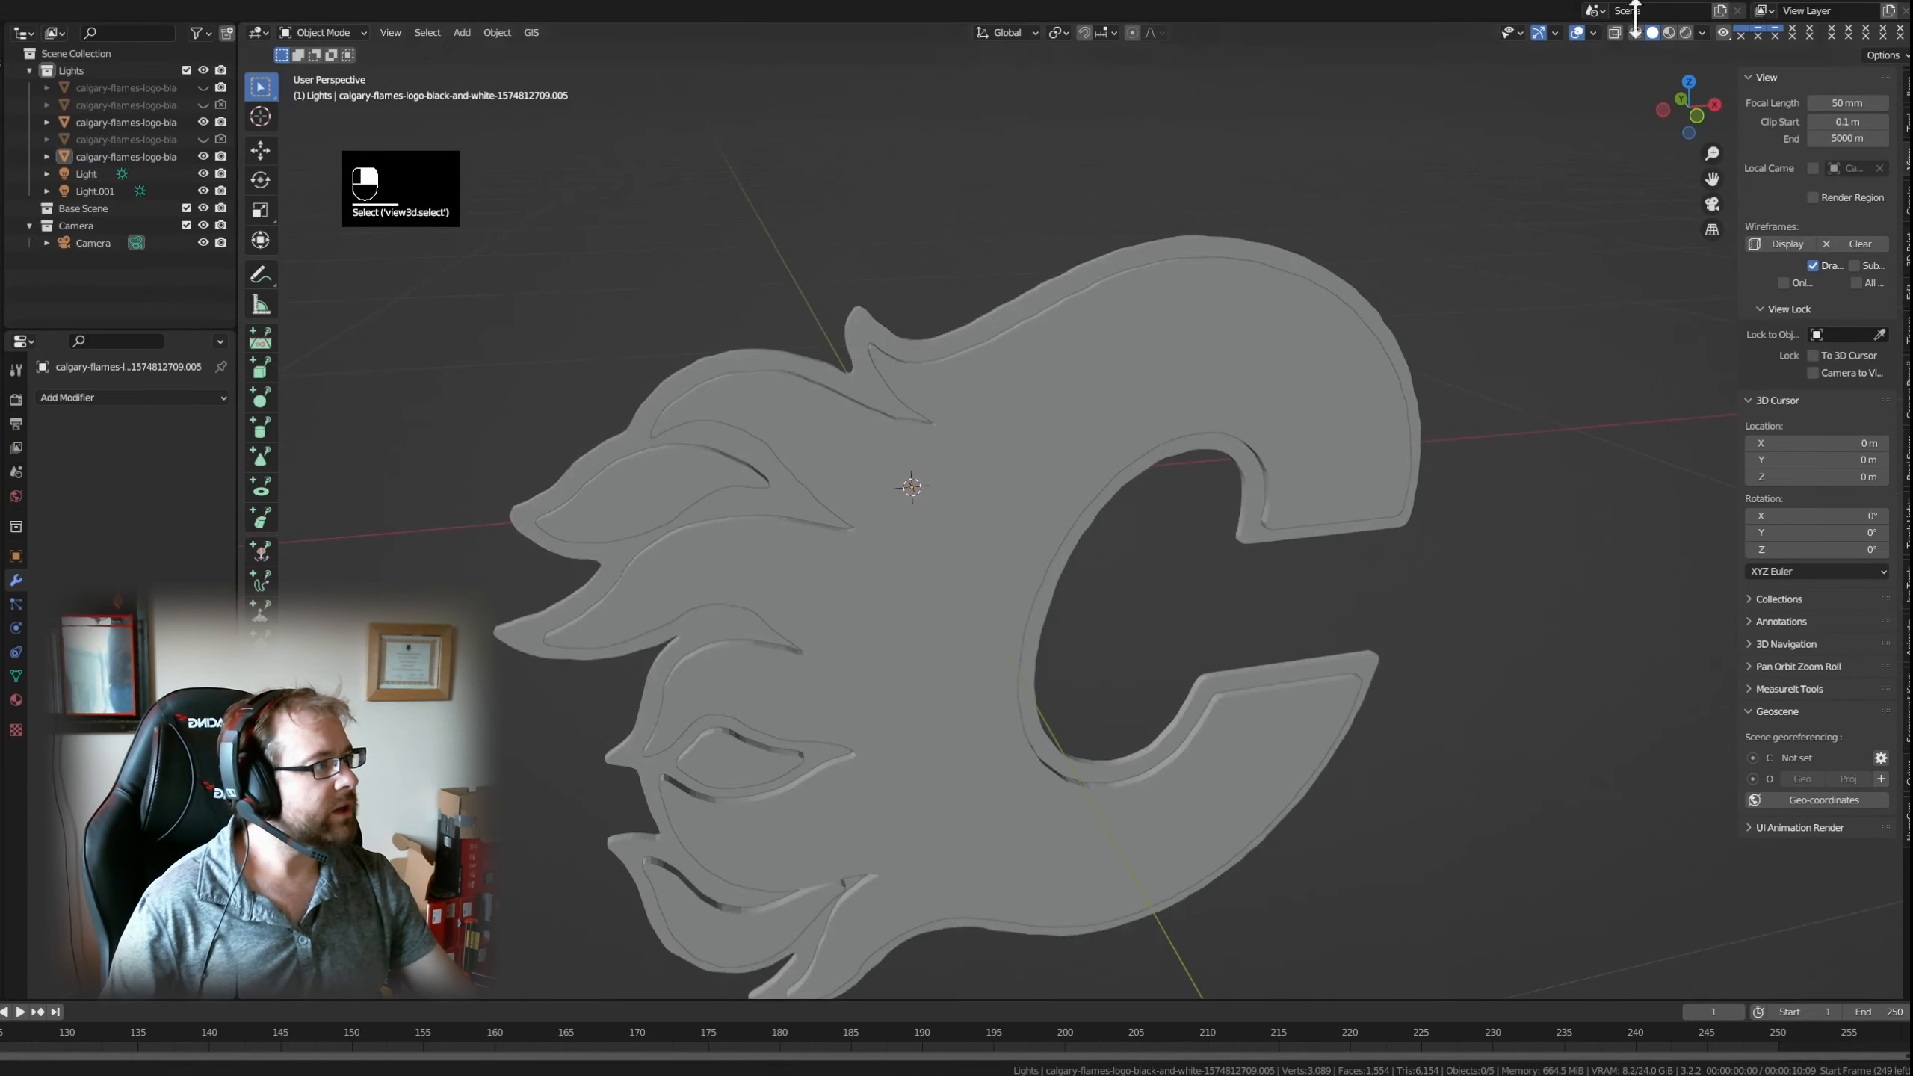
left_click(1686, 32)
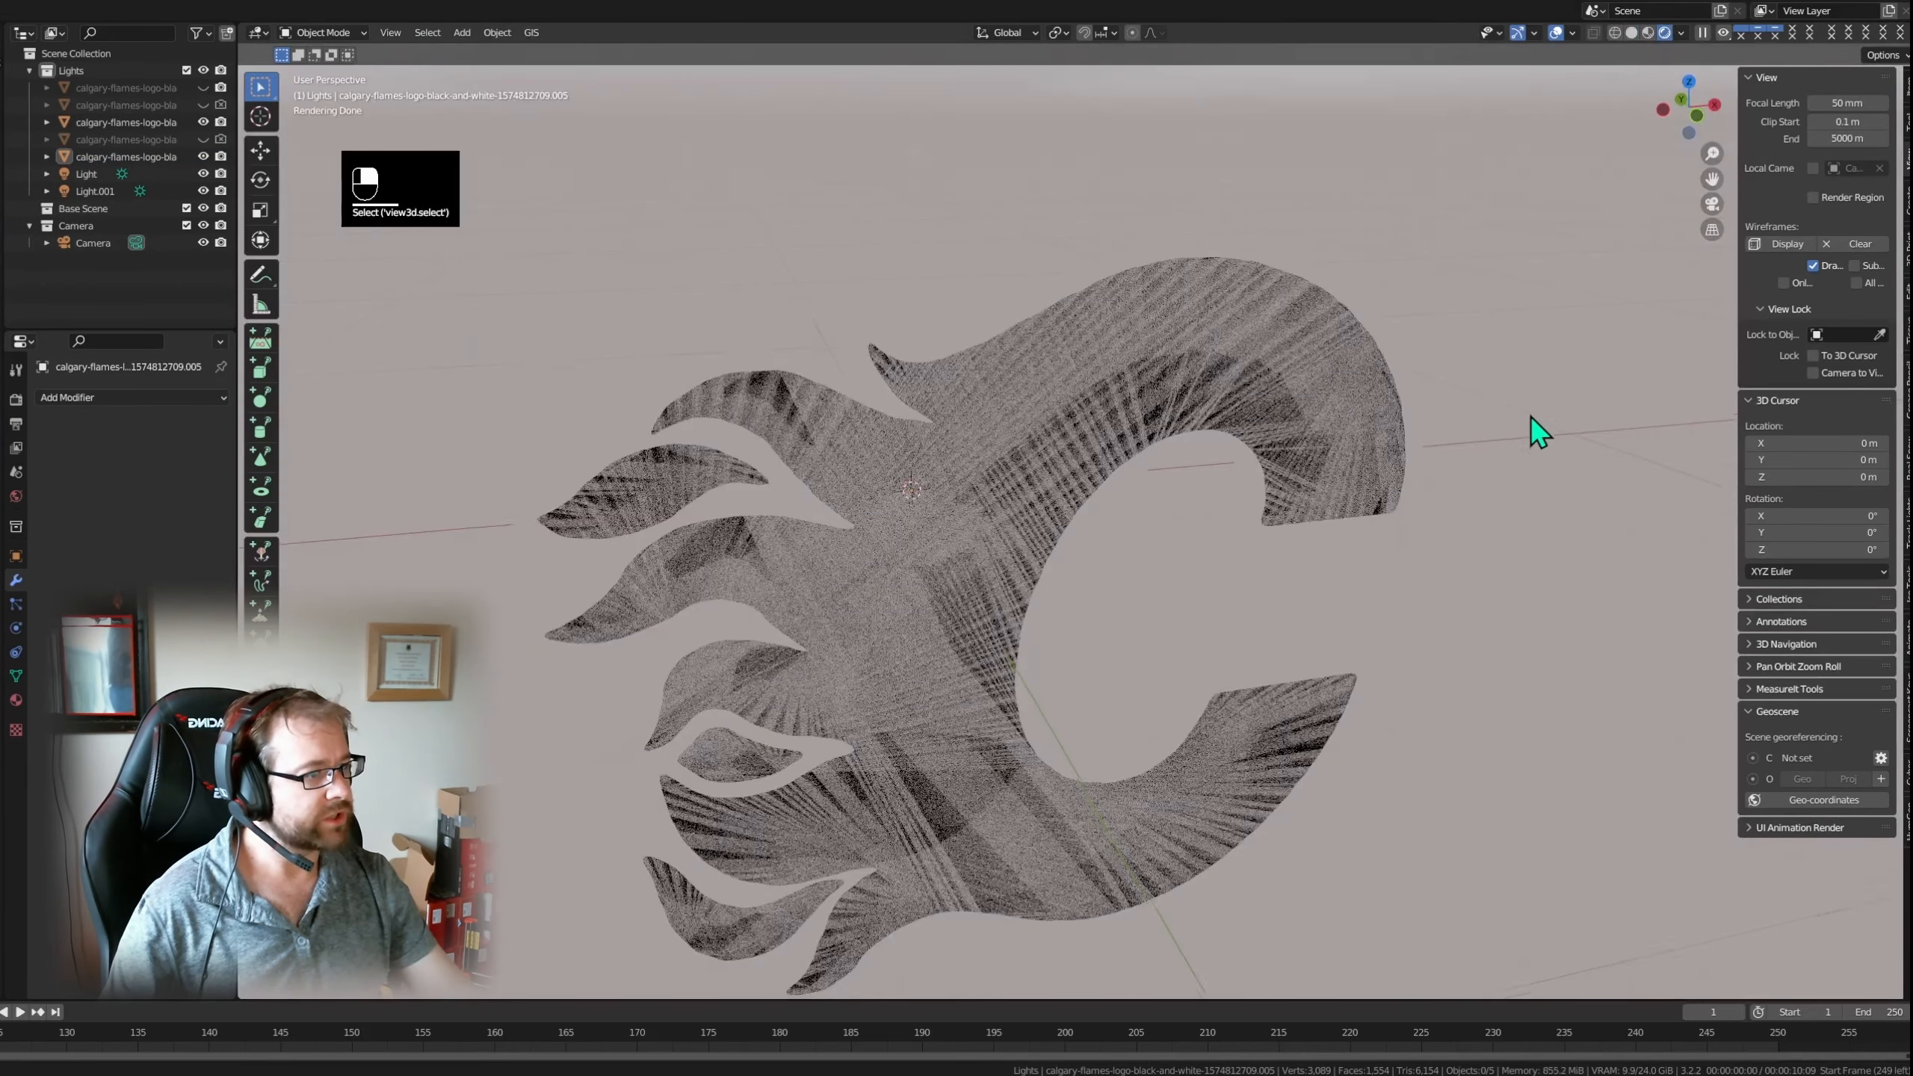
middle_click_drag(1530, 416, 1521, 347)
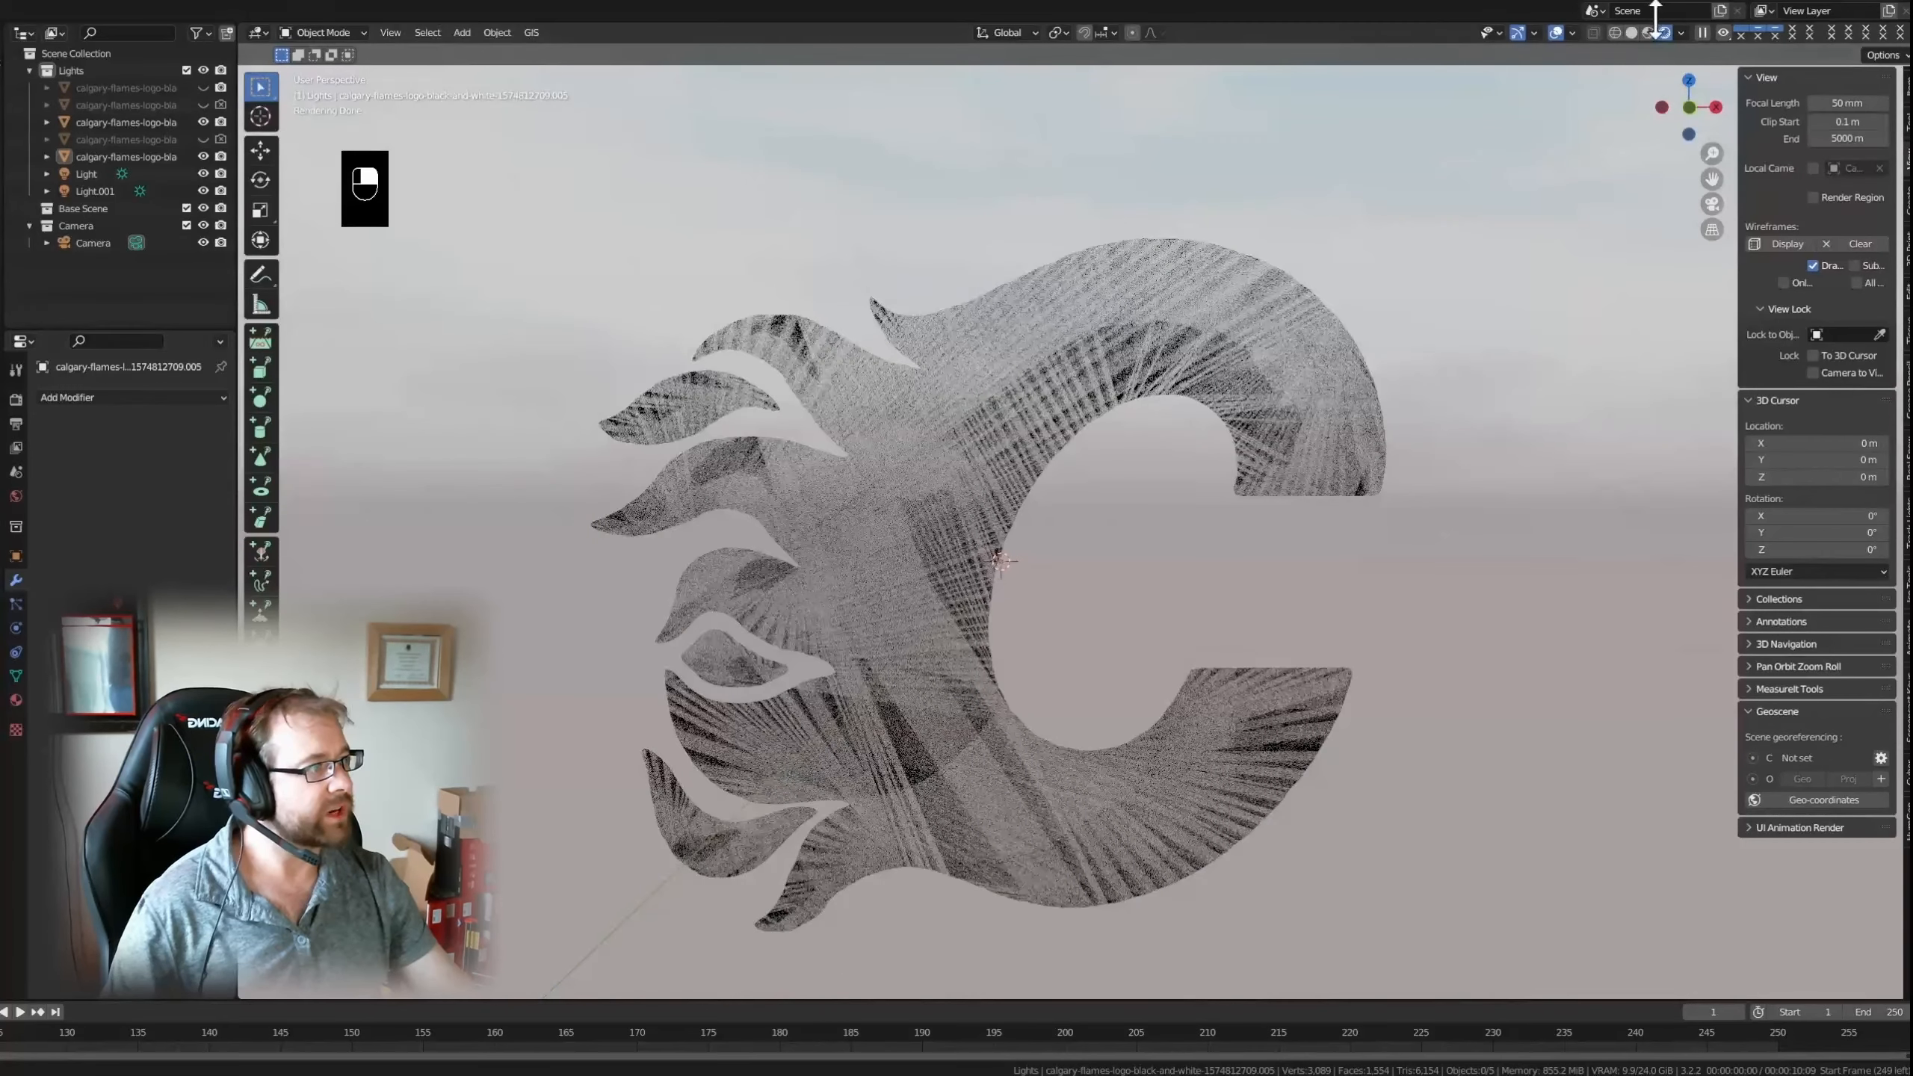
left_click(1649, 32)
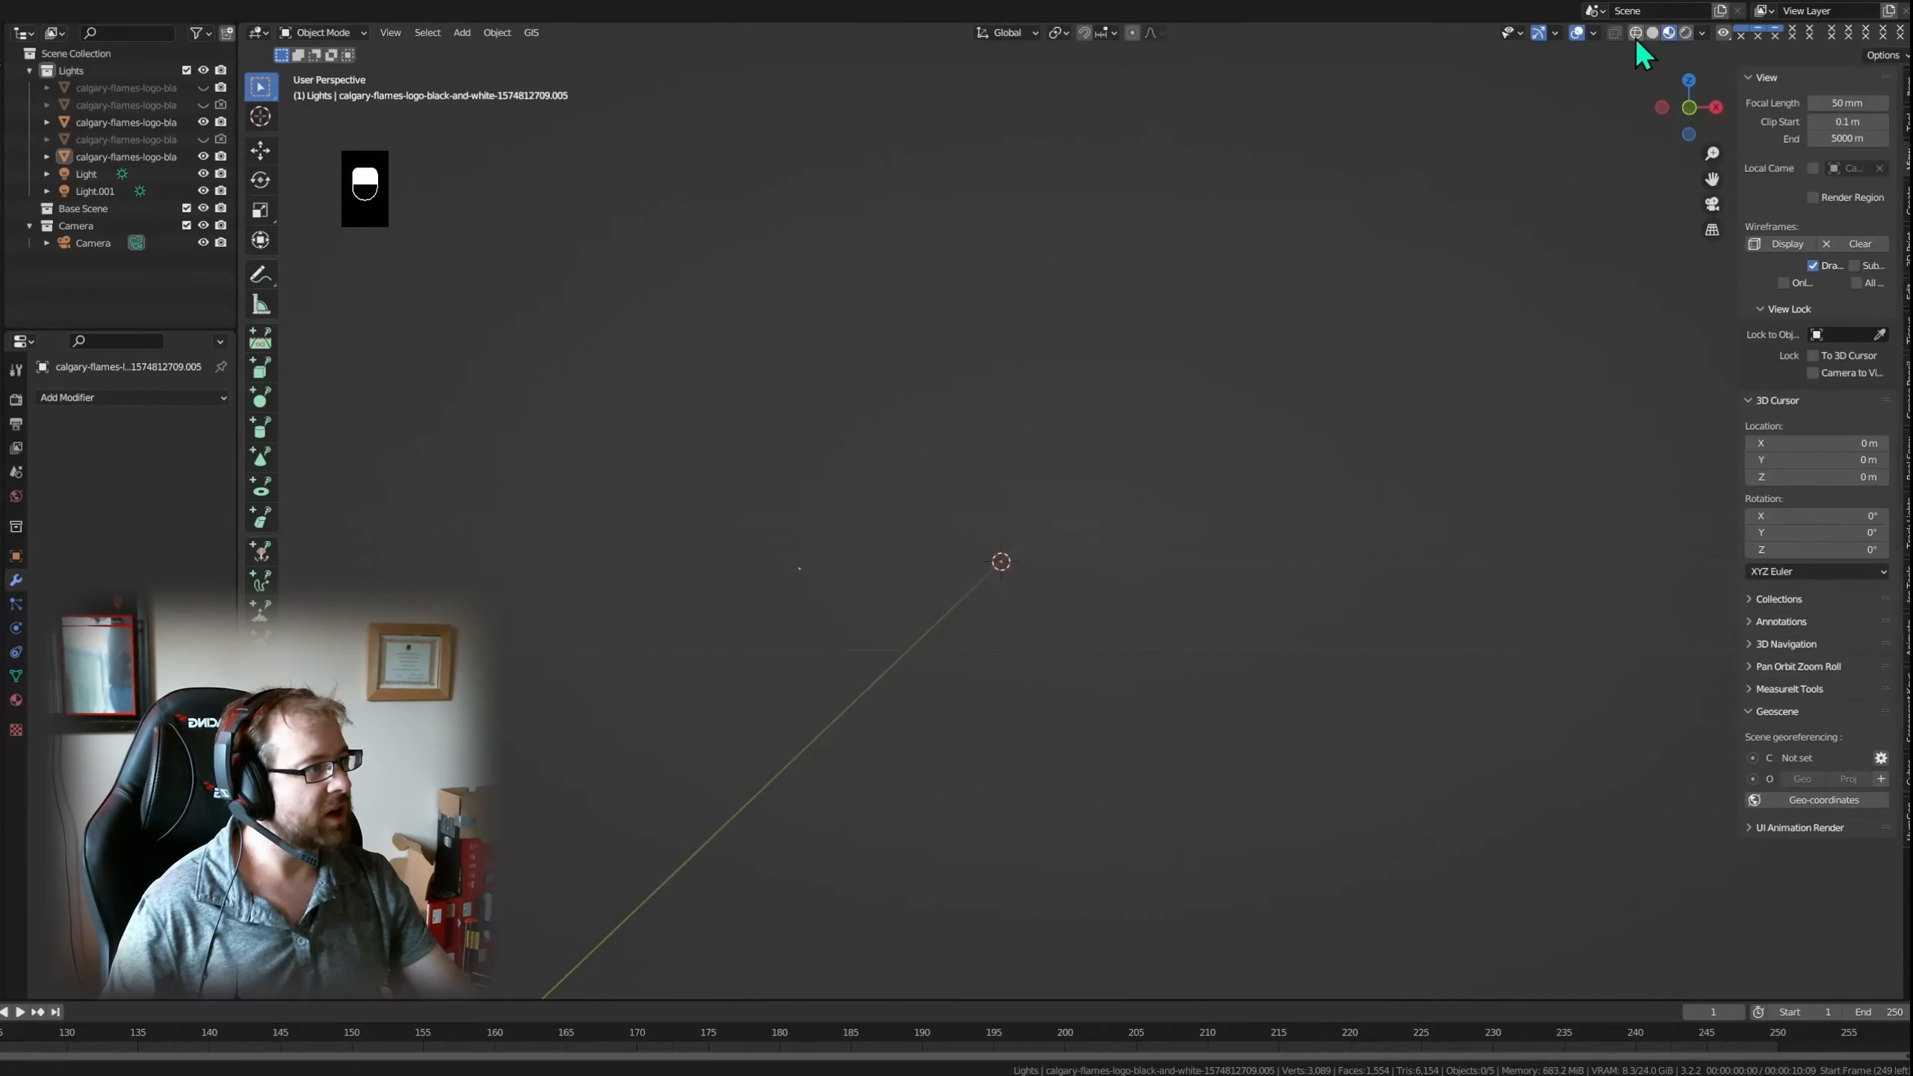
left_click(1652, 32)
middle_click_drag(1132, 598, 1191, 637)
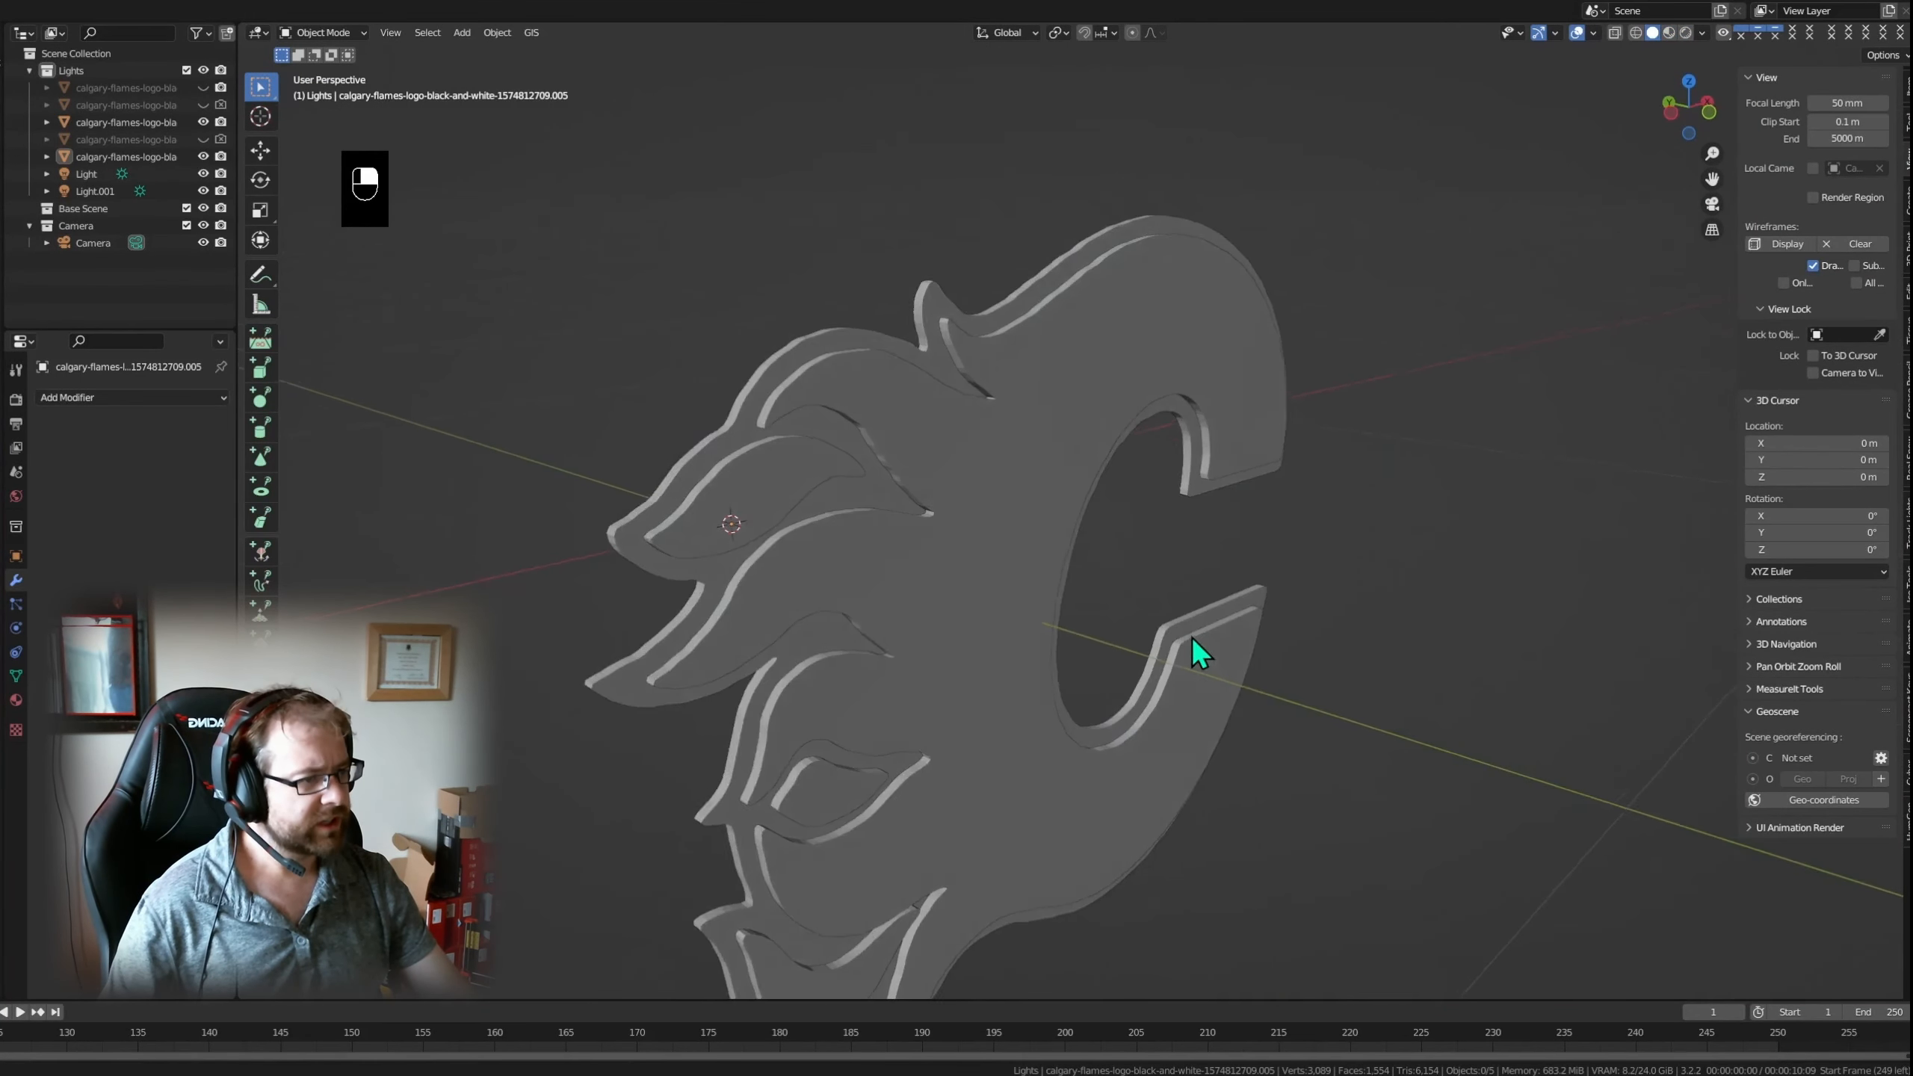
- Enter Edit Mode on the inner logo piece and examine the extruded side faces around the C's inner curve
key("Tab")
middle_click_drag(880, 607, 969, 530)
scroll(1209, 547, "up", 5)
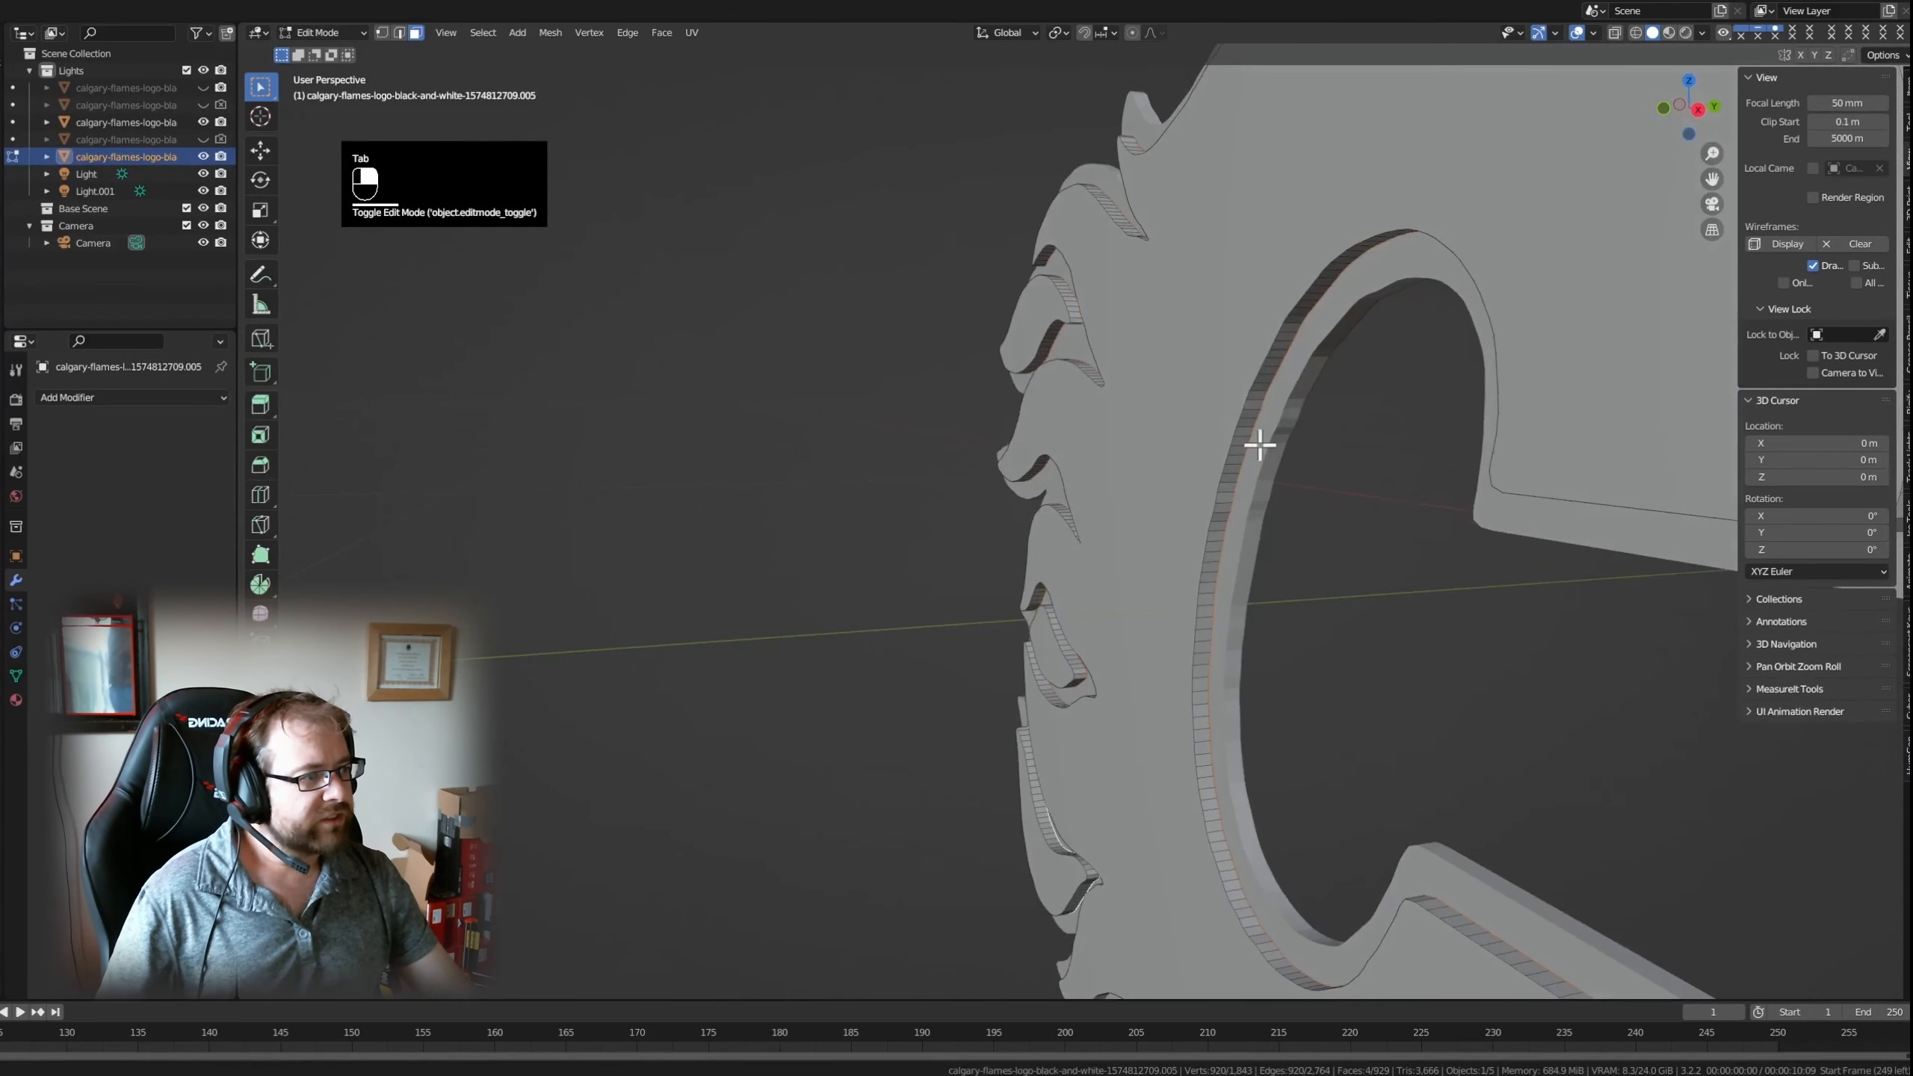